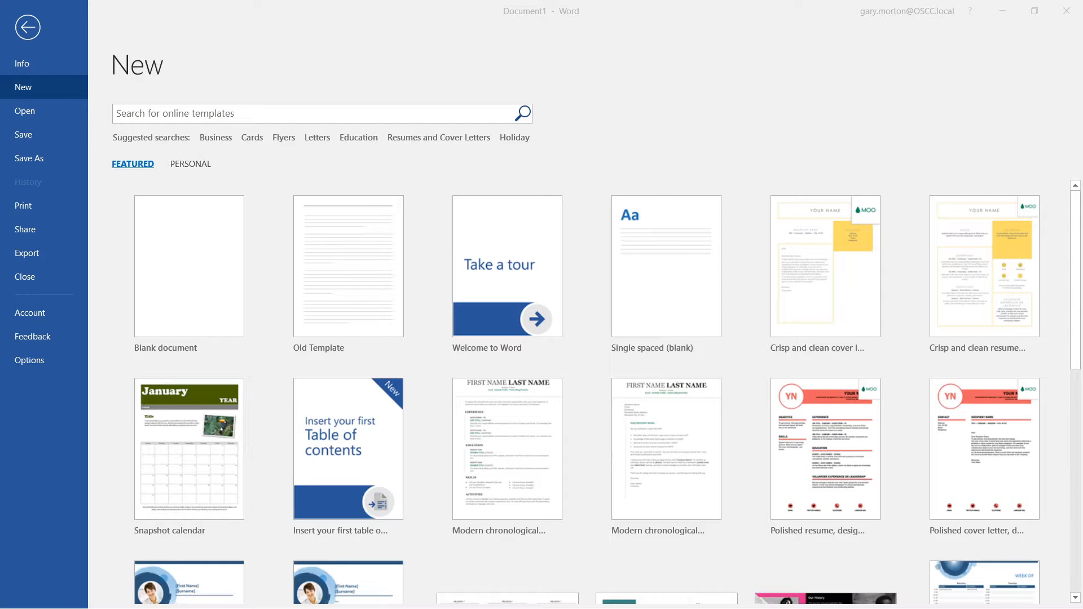
- Create a new document from the Featured gallery's Employee of the month certificate template
{"action": "left_click", "coordinate": [186, 166]}
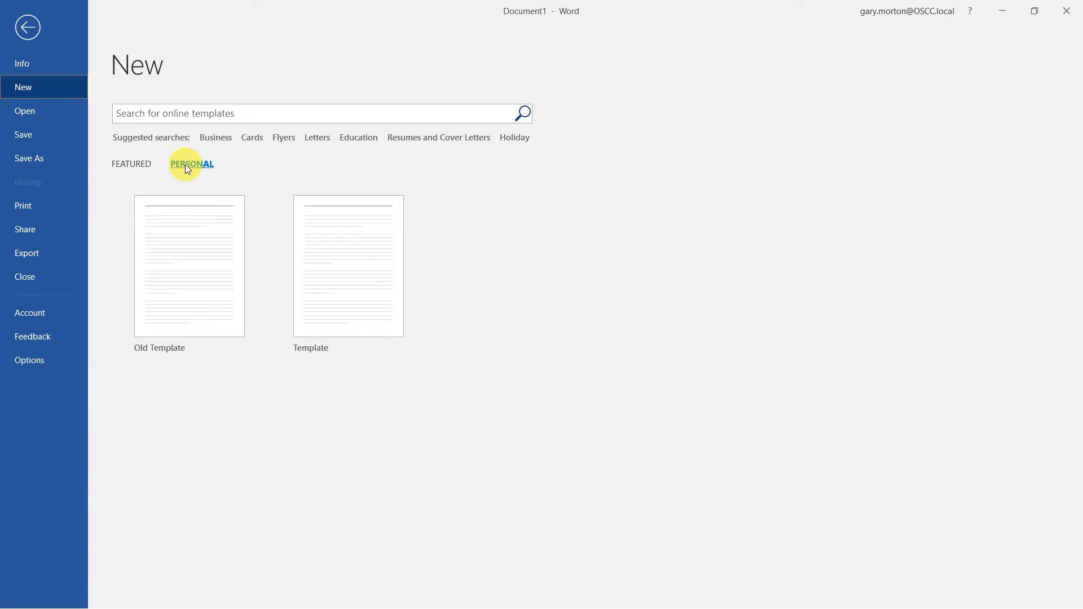
{"action": "left_click", "coordinate": [138, 165]}
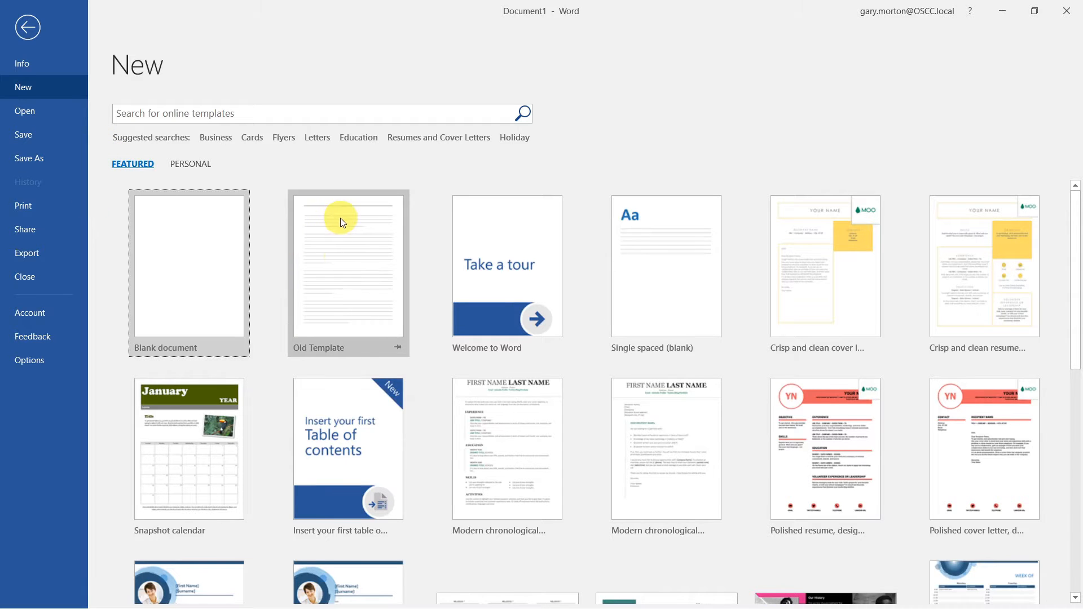
{"action": "scroll", "coordinate": [341, 218], "scroll_direction": "down", "scroll_amount": 1}
{"action": "scroll", "coordinate": [326, 318], "scroll_direction": "down", "scroll_amount": 8}
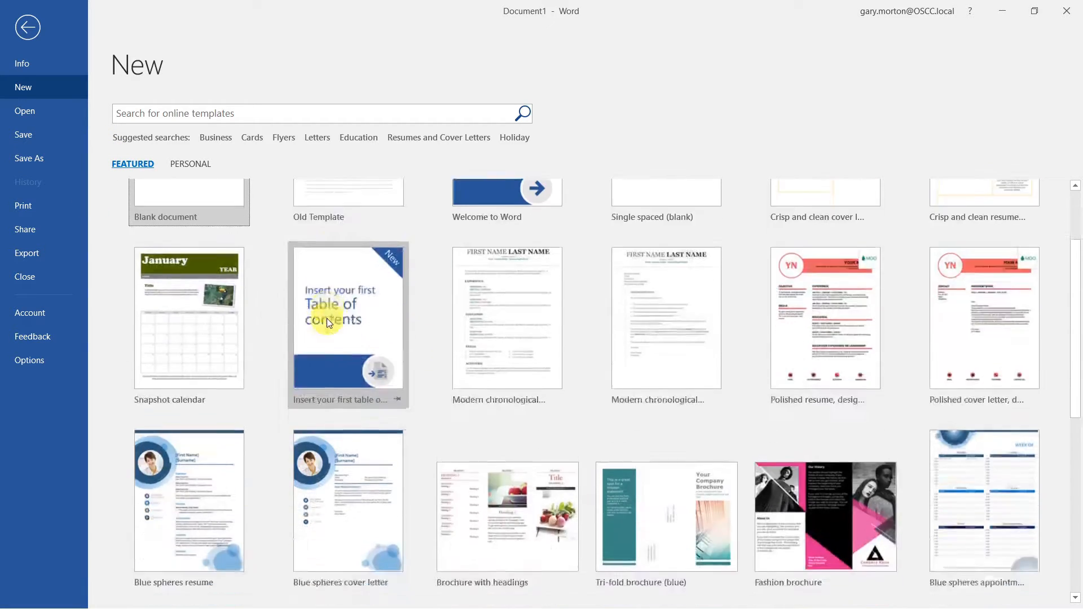
{"action": "scroll", "coordinate": [326, 318], "scroll_direction": "down", "scroll_amount": 3}
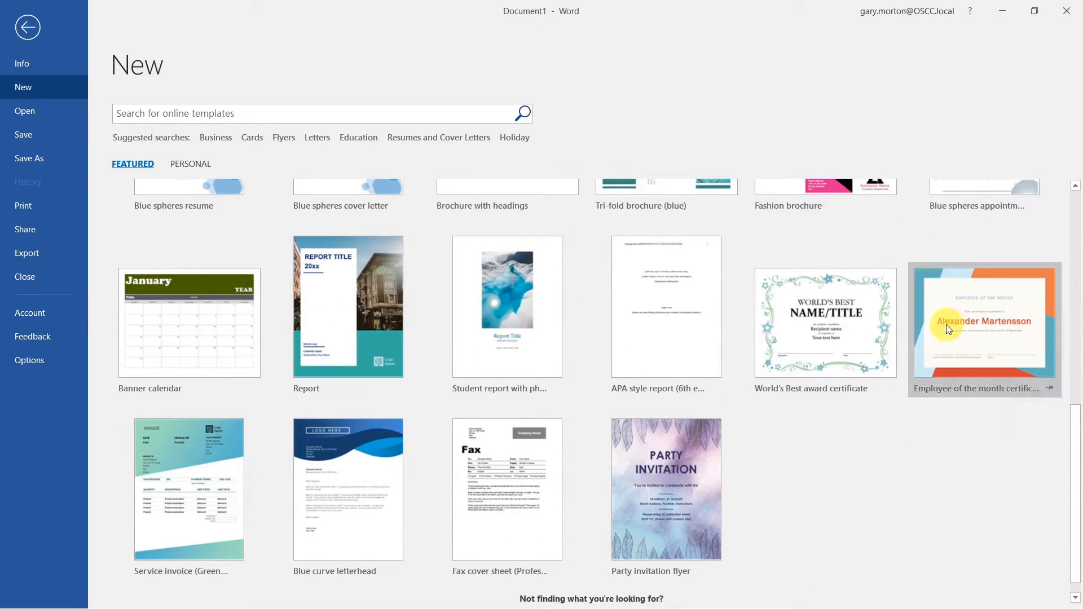
{"action": "left_click", "coordinate": [986, 322]}
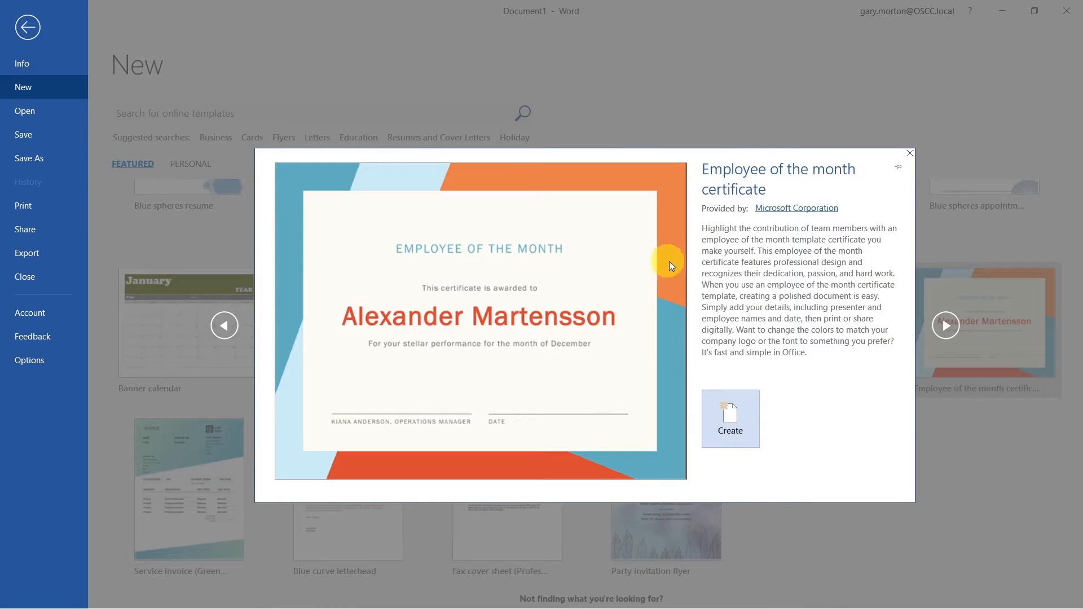
{"action": "left_click", "coordinate": [737, 418]}
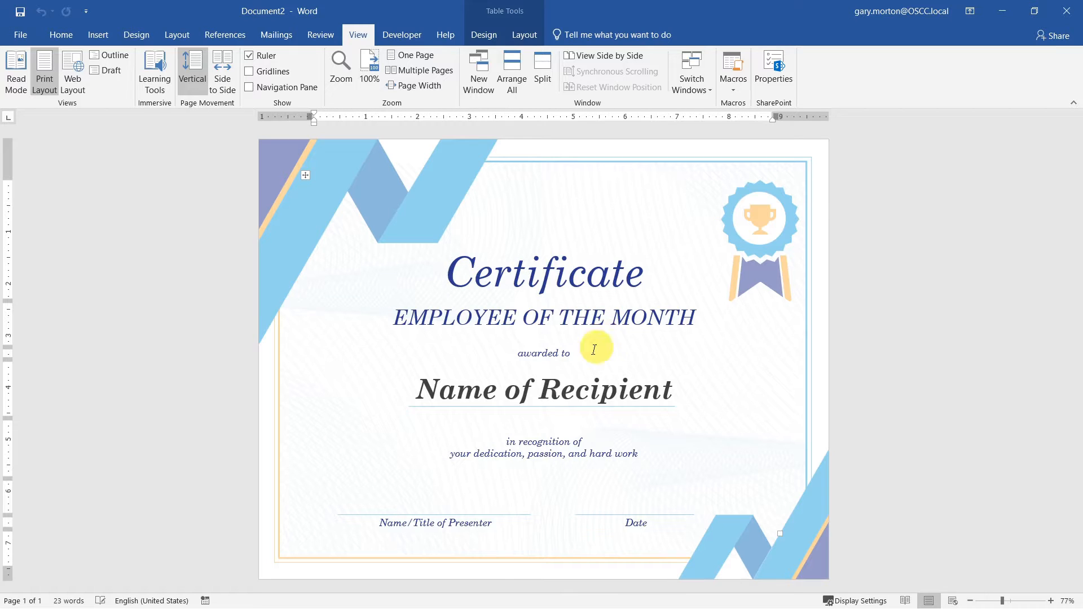
- Type the recipient's name into the Name of Recipient placeholder
{"action": "left_click", "coordinate": [552, 386]}
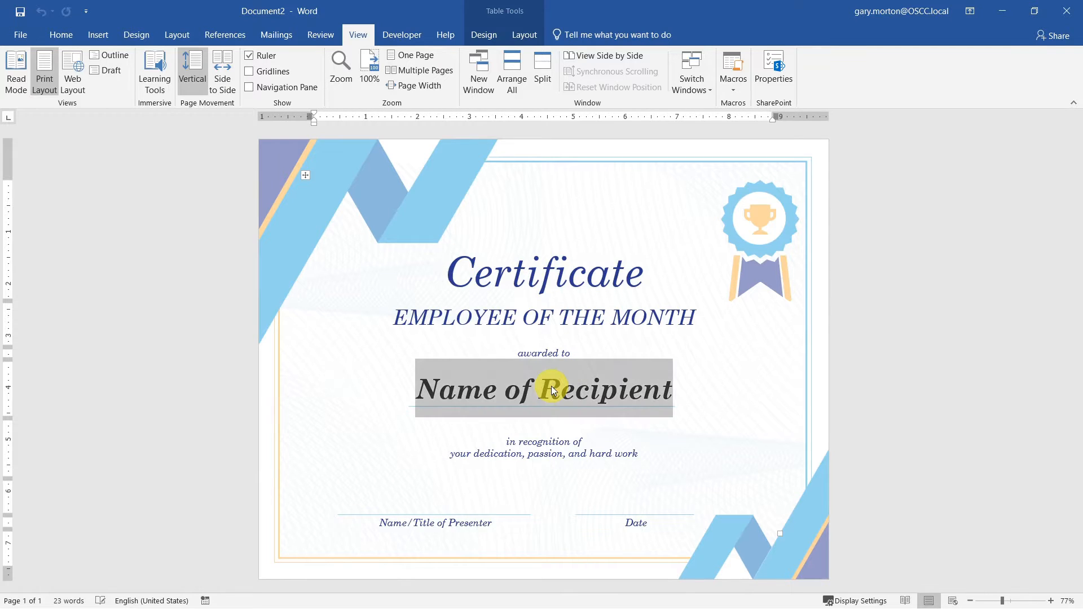
{"action": "type", "text": "Gary"}
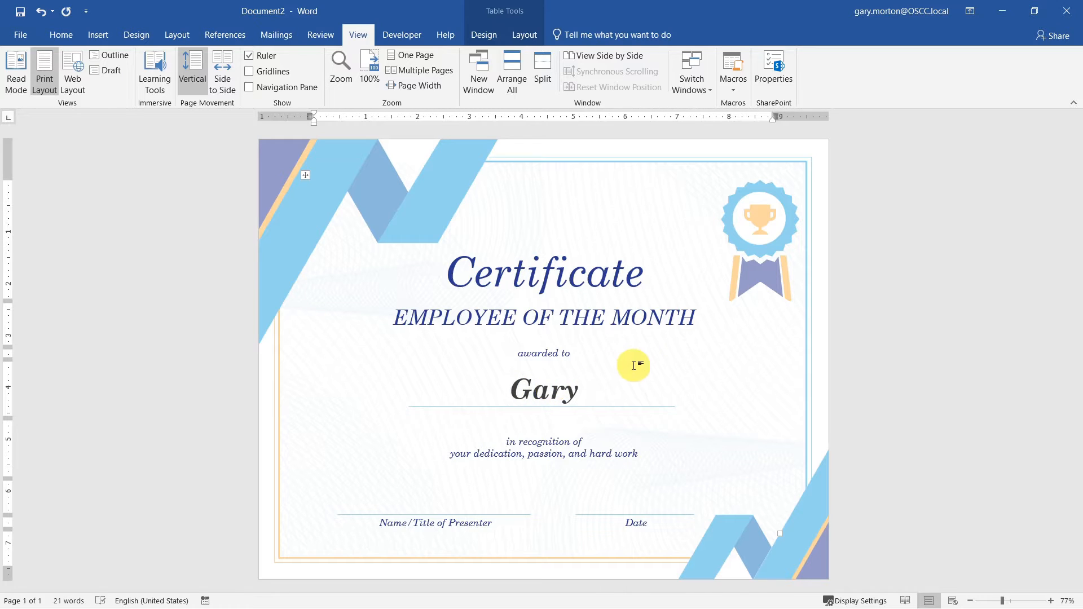
{"action": "left_click", "coordinate": [559, 261]}
{"action": "left_click", "coordinate": [589, 316]}
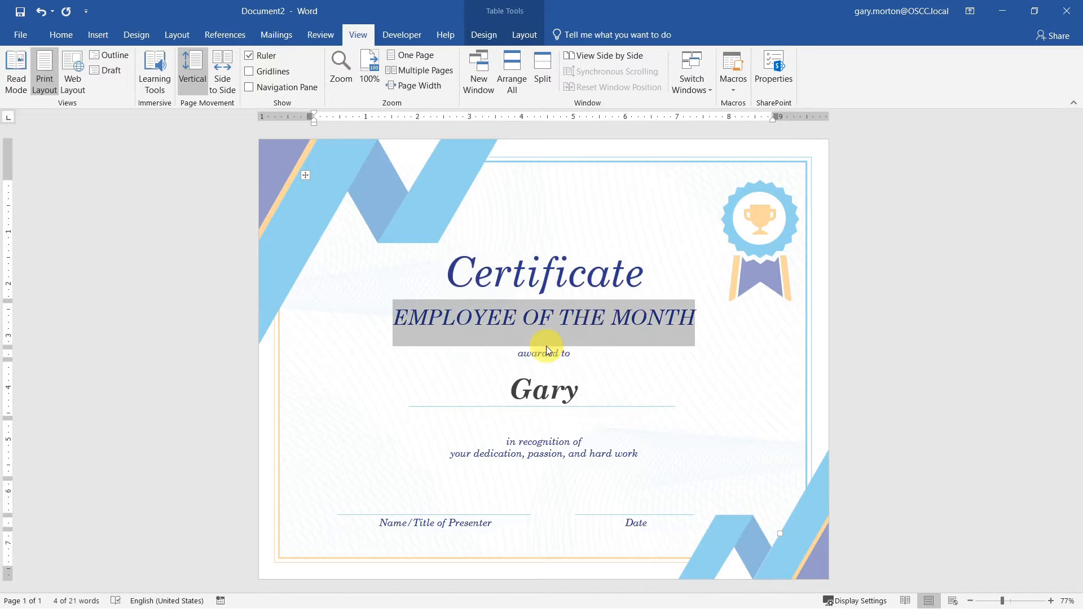
{"action": "left_click", "coordinate": [544, 354]}
{"action": "left_click", "coordinate": [533, 389]}
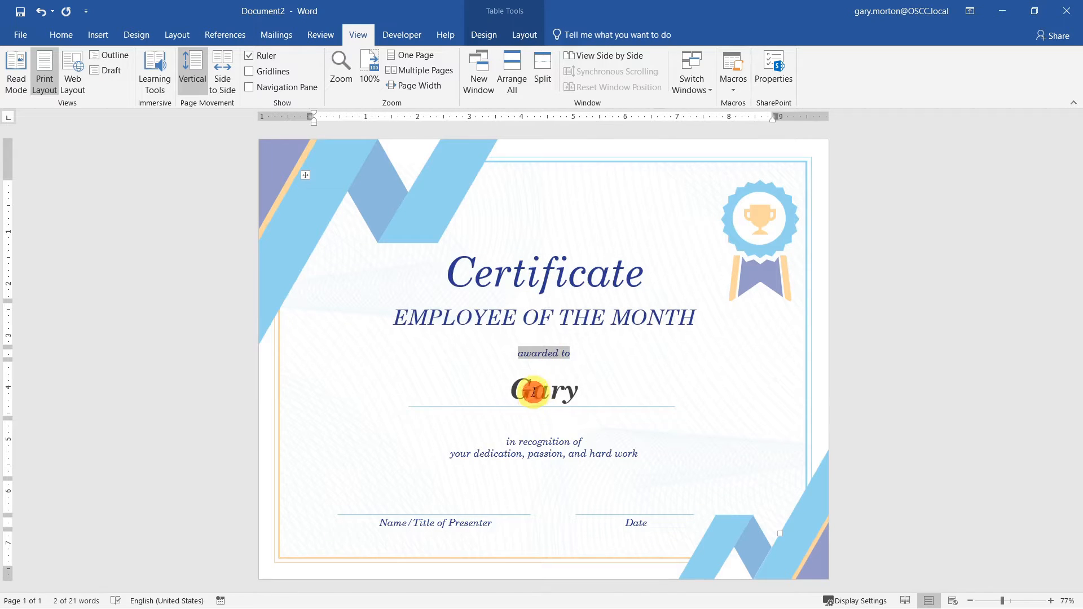
{"action": "left_click", "coordinate": [515, 458]}
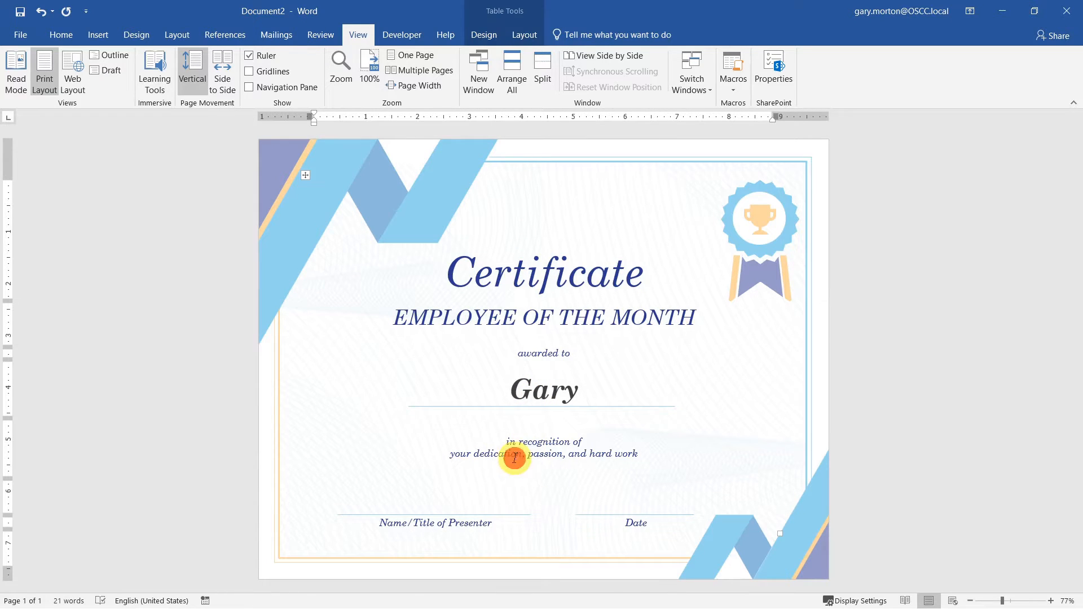
- Enter 'The Boss' on the presenter line and 'Today' on the date line
{"action": "left_click", "coordinate": [450, 507]}
{"action": "left_click", "coordinate": [623, 524]}
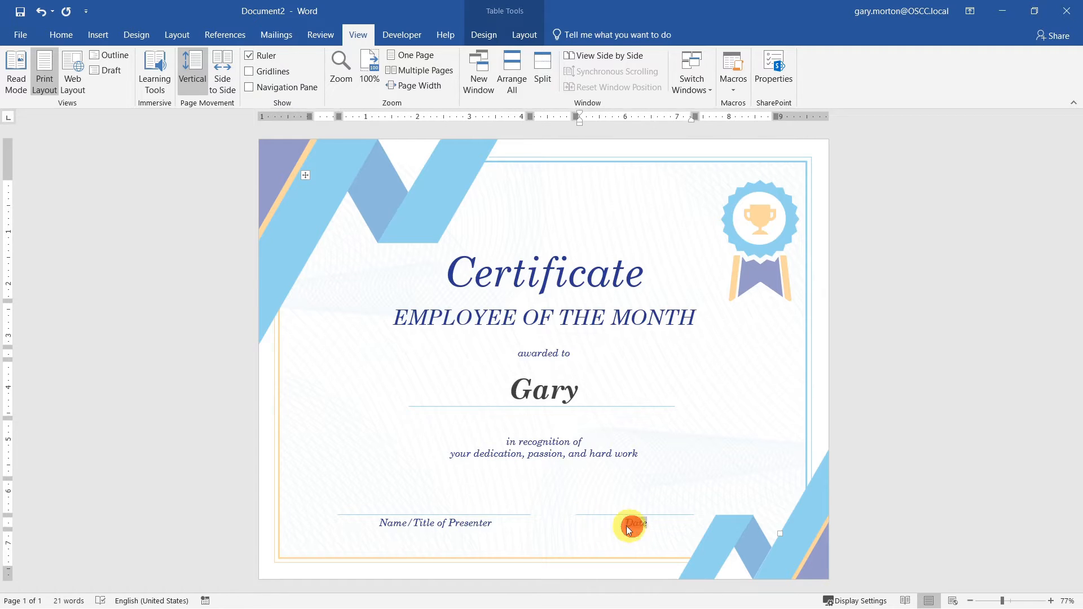
{"action": "left_click", "coordinate": [443, 523]}
{"action": "left_click", "coordinate": [537, 492]}
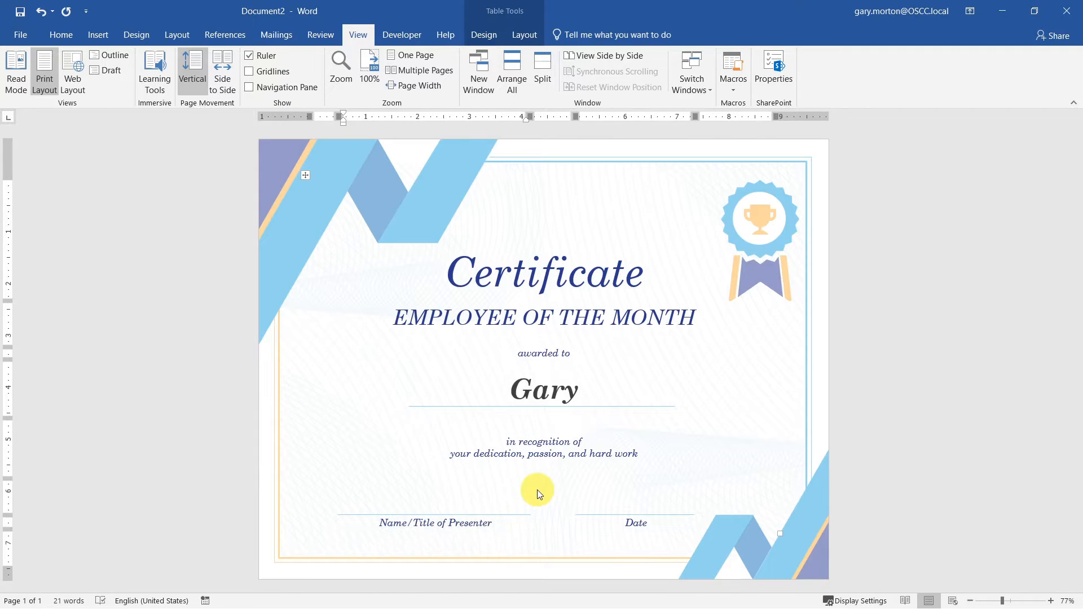
{"action": "left_click", "coordinate": [434, 498]}
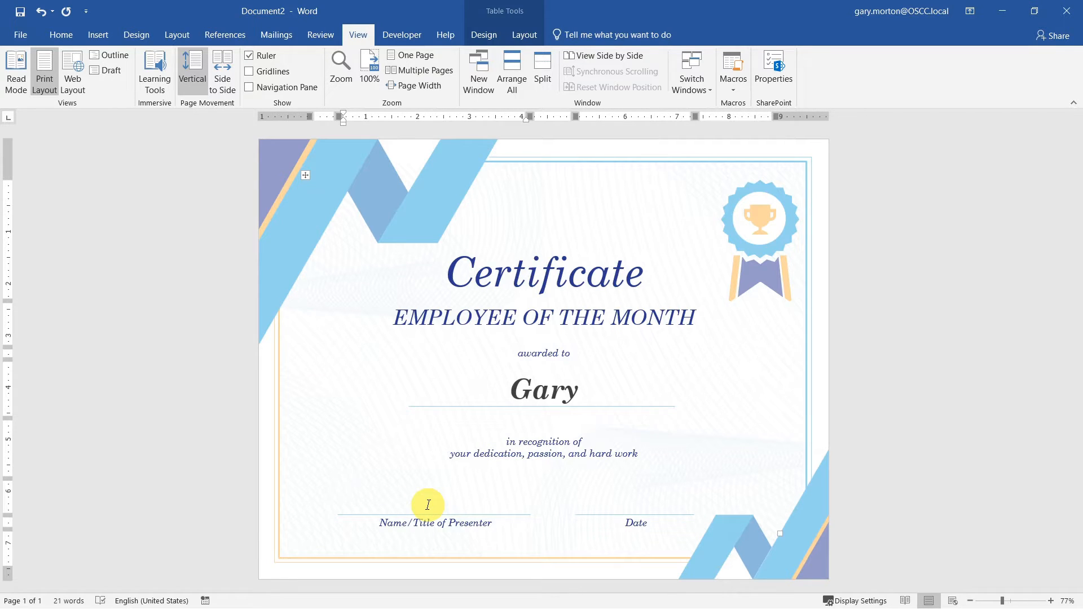
{"action": "type", "text": "The Boss"}
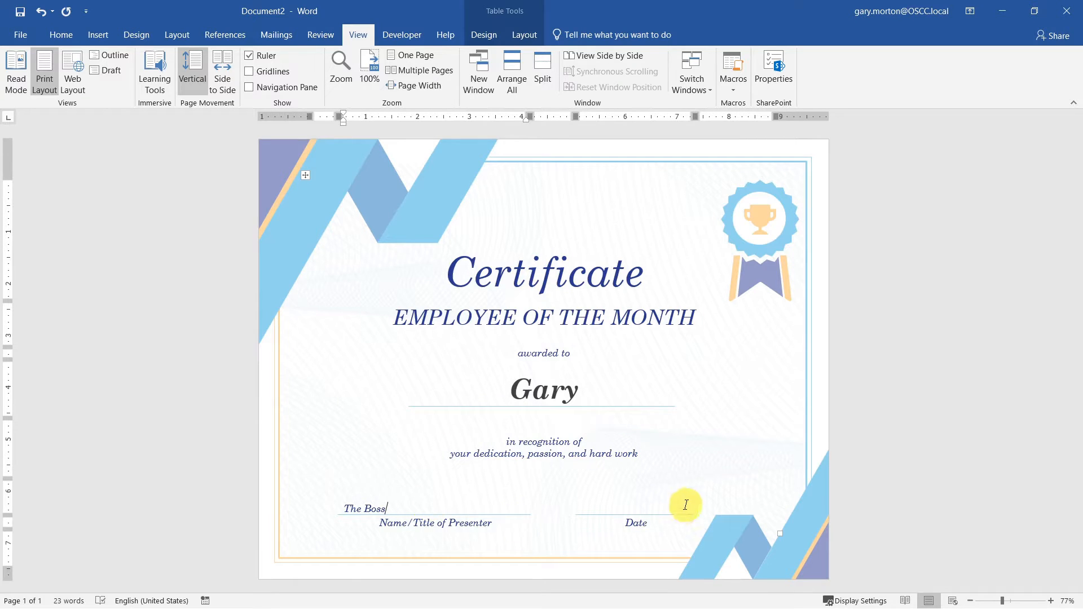
{"action": "left_click", "coordinate": [645, 502]}
{"action": "type", "text": "Today"}
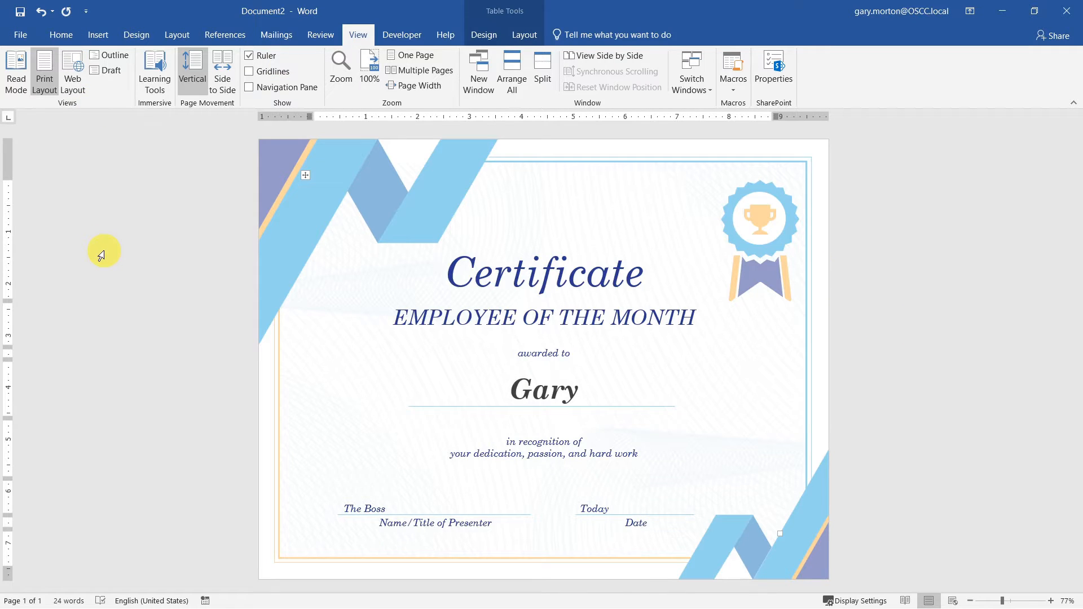
- Save the certificate as Certificate.docx in the Template folder on Google Drive
{"action": "key", "text": "ctrl+s"}
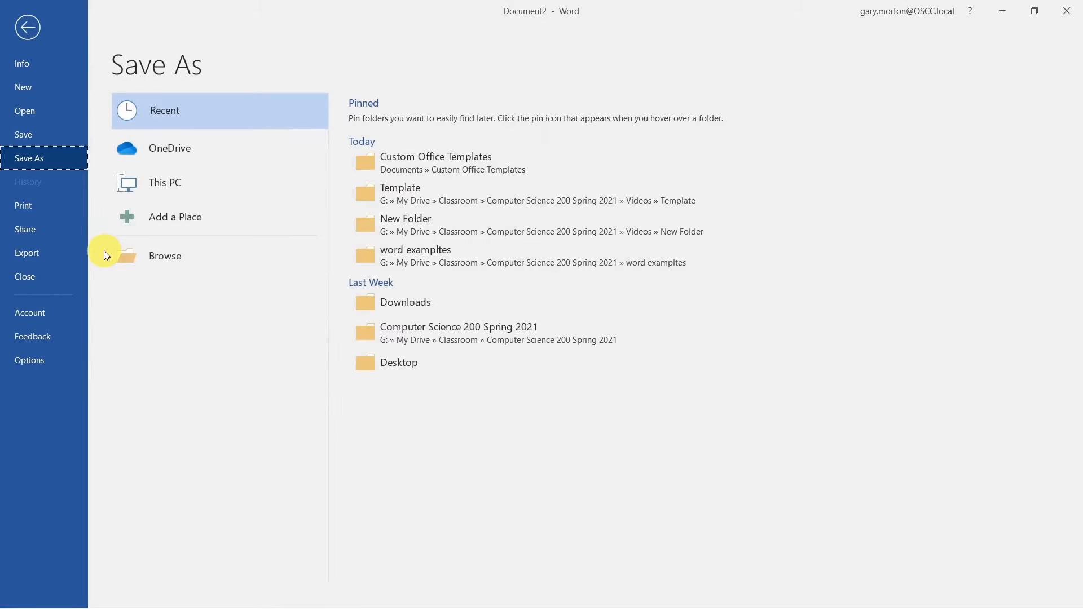
{"action": "left_click", "coordinate": [158, 260]}
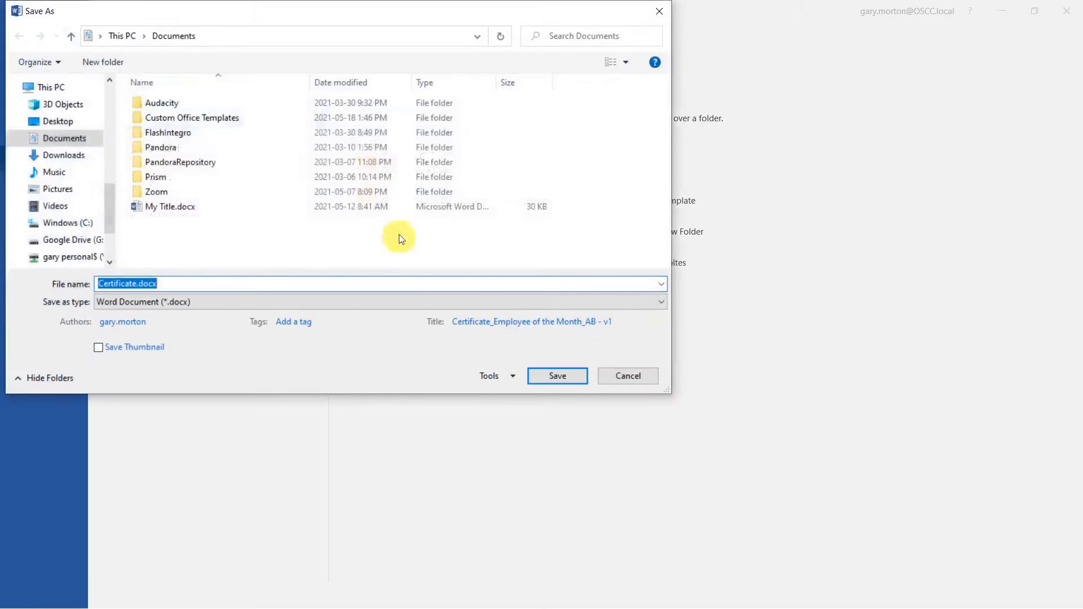
{"action": "double_click", "coordinate": [242, 219]}
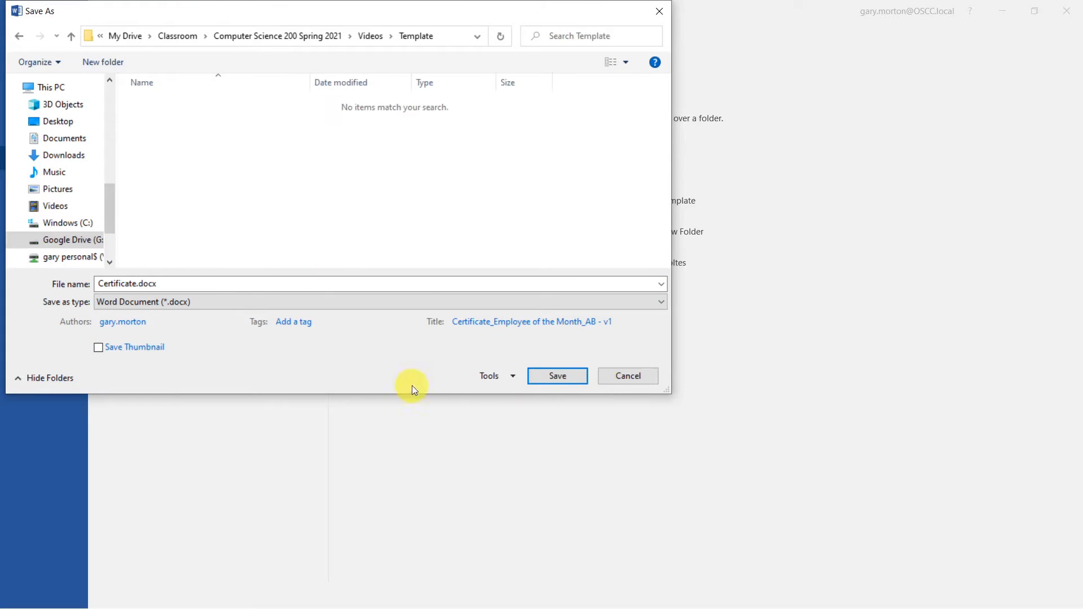
{"action": "left_click", "coordinate": [560, 381]}
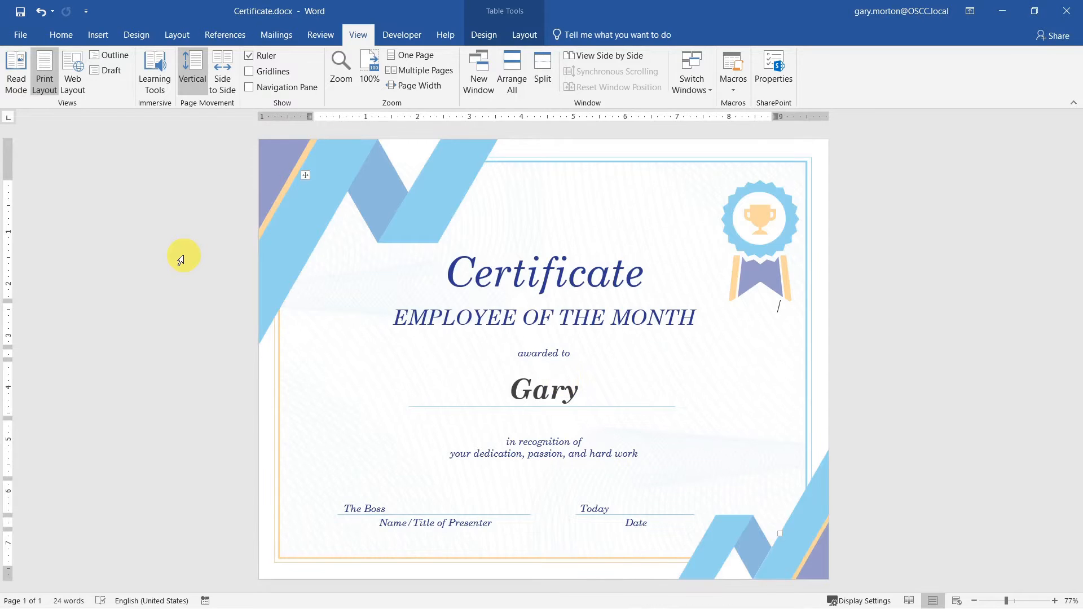
{"action": "left_click", "coordinate": [21, 35]}
- Create a résumé from the Modern chronological template found through the Letters search
{"action": "left_click", "coordinate": [31, 88]}
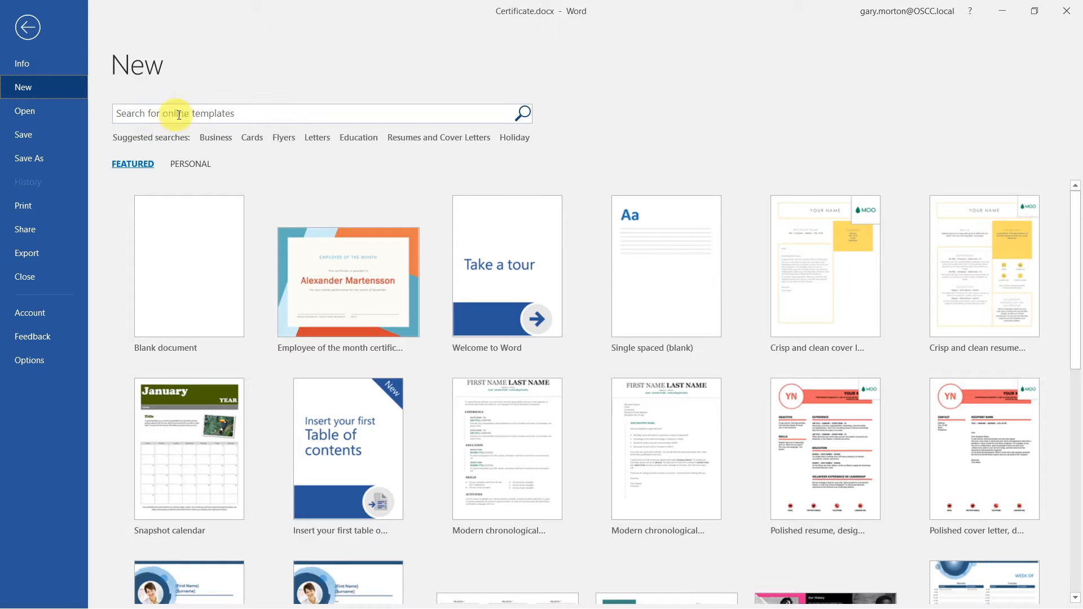
{"action": "left_click", "coordinate": [201, 114]}
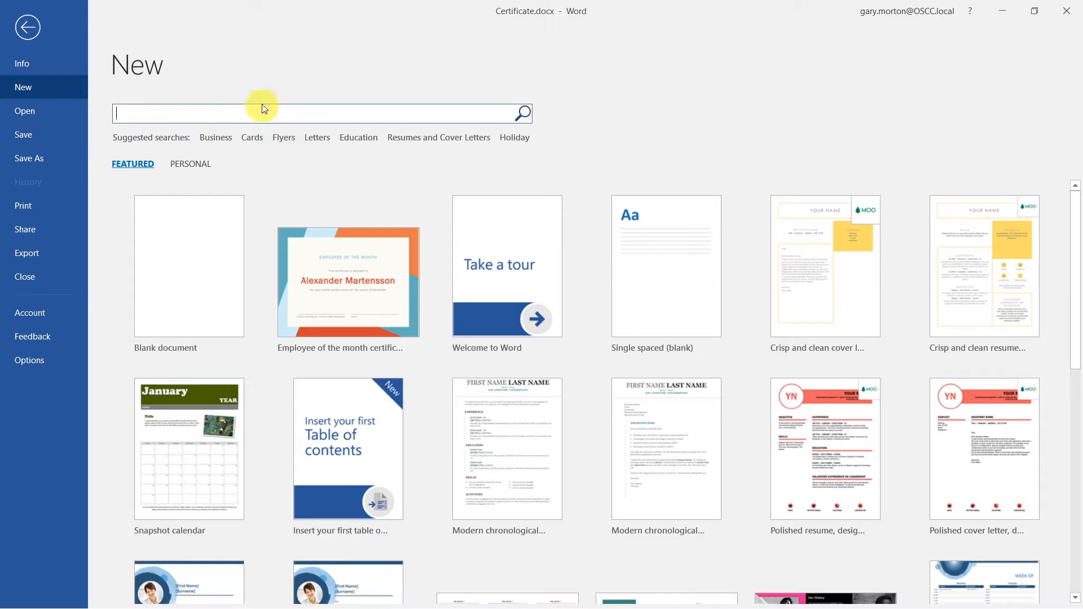
{"action": "left_click", "coordinate": [317, 137]}
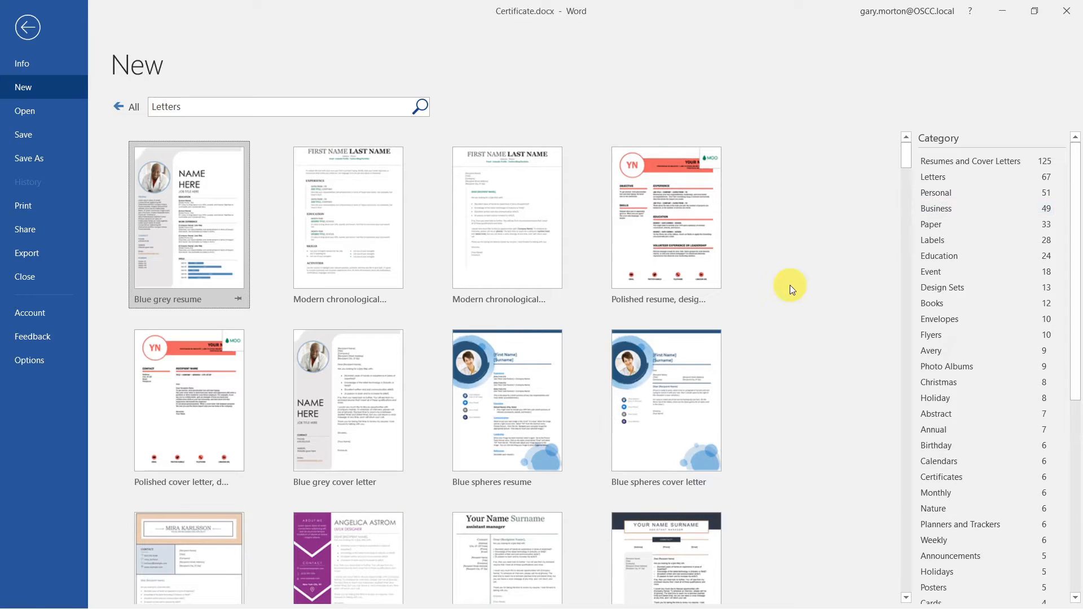
{"action": "left_click", "coordinate": [358, 206]}
{"action": "left_click", "coordinate": [645, 372]}
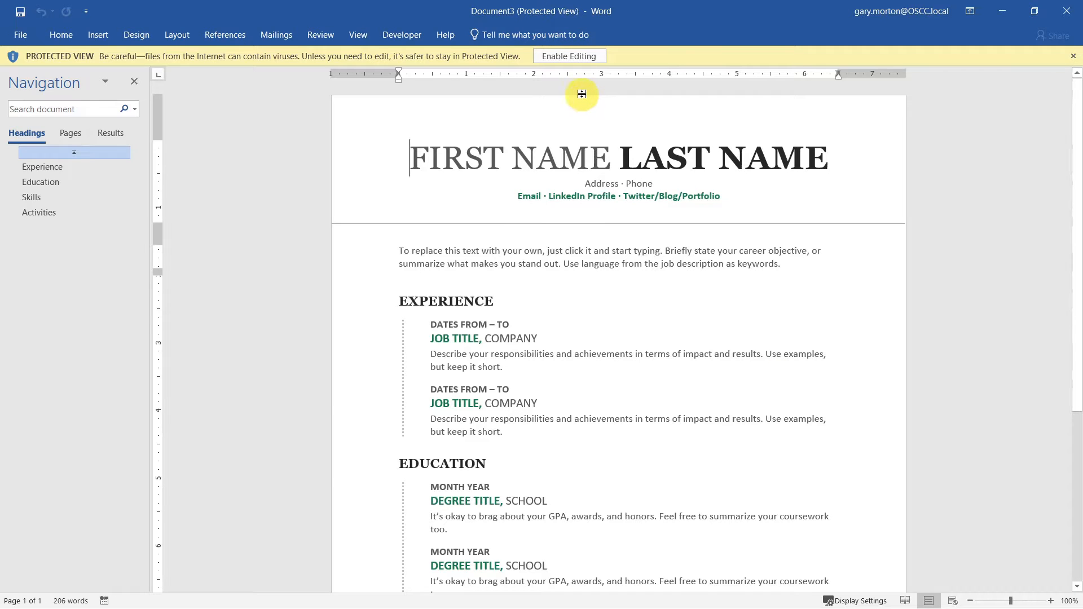
- Enable editing and enter the person's first and last name in the résumé title
{"action": "left_click", "coordinate": [566, 55]}
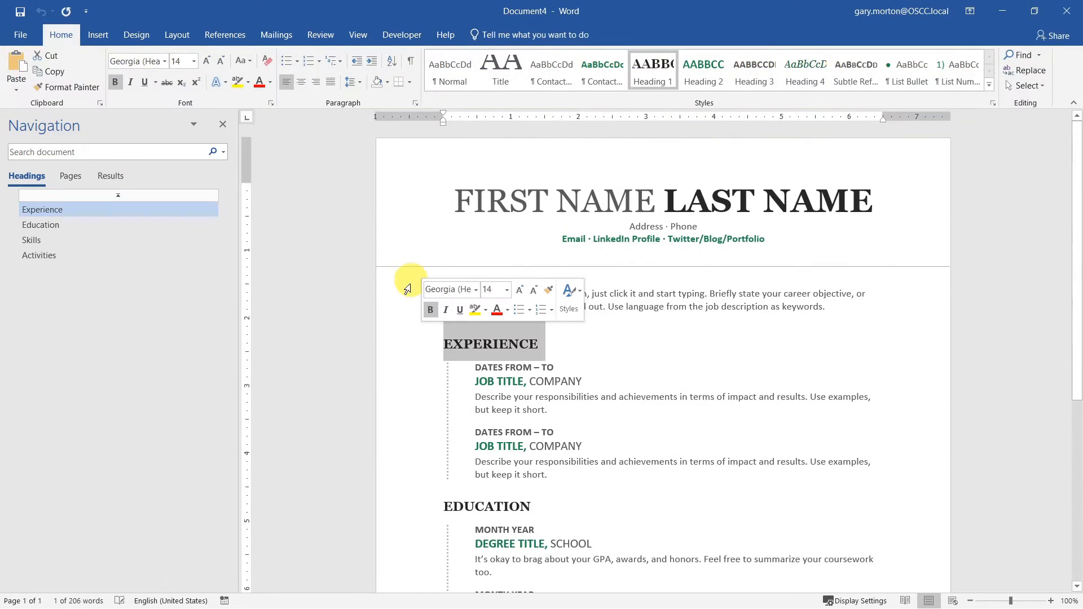
{"action": "left_click", "coordinate": [402, 296]}
{"action": "left_click", "coordinate": [367, 392]}
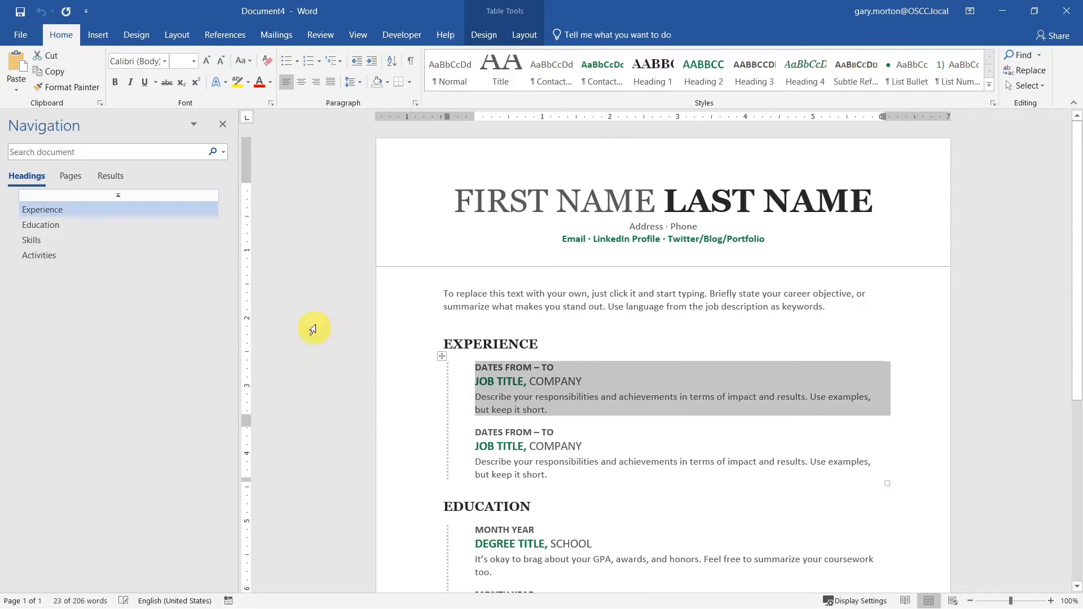
{"action": "left_click", "coordinate": [520, 197]}
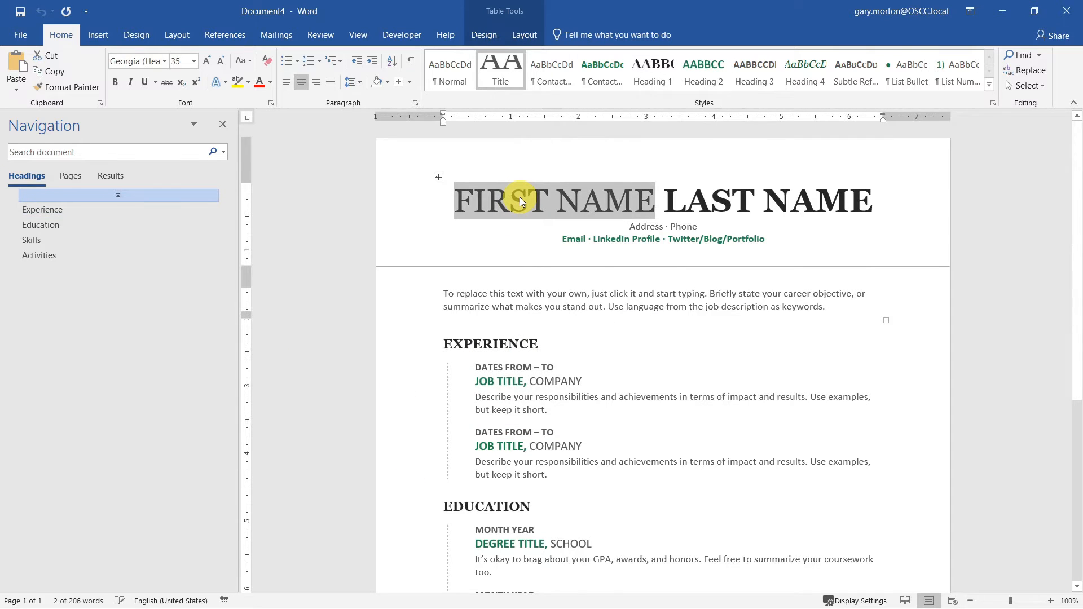
{"action": "left_click", "coordinate": [700, 197]}
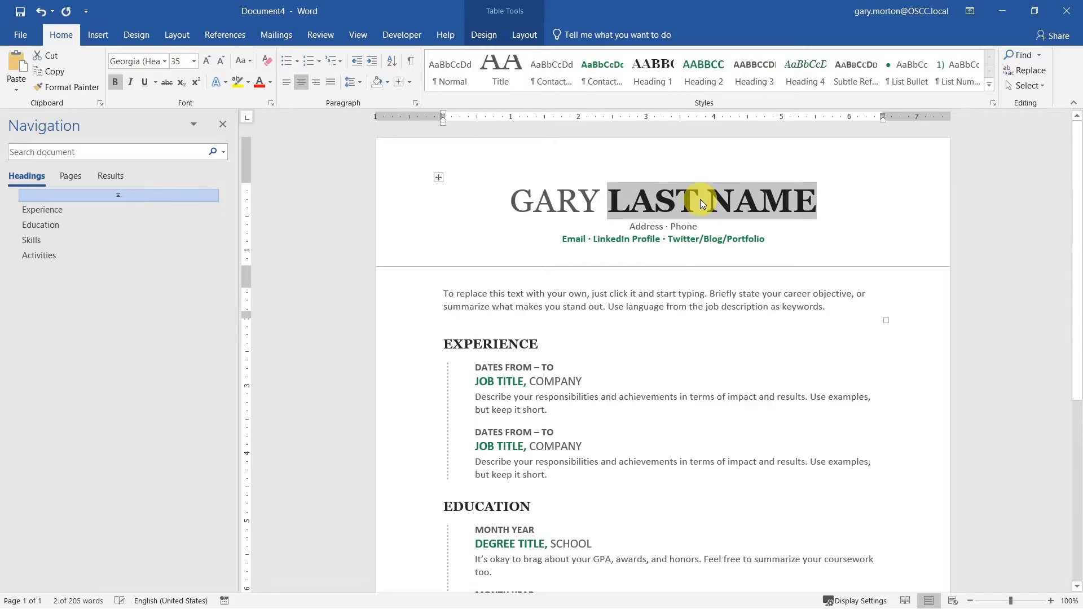
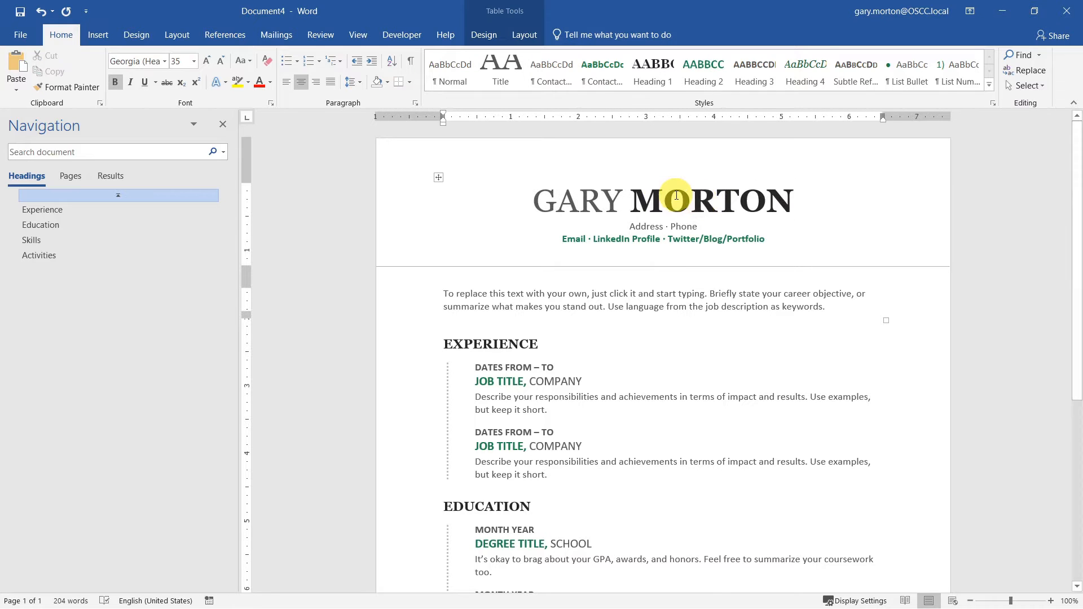
- Enter OLD SUN COMMUINITY COLLEGE as the first job's company and close the résumé
{"action": "left_click", "coordinate": [555, 383]}
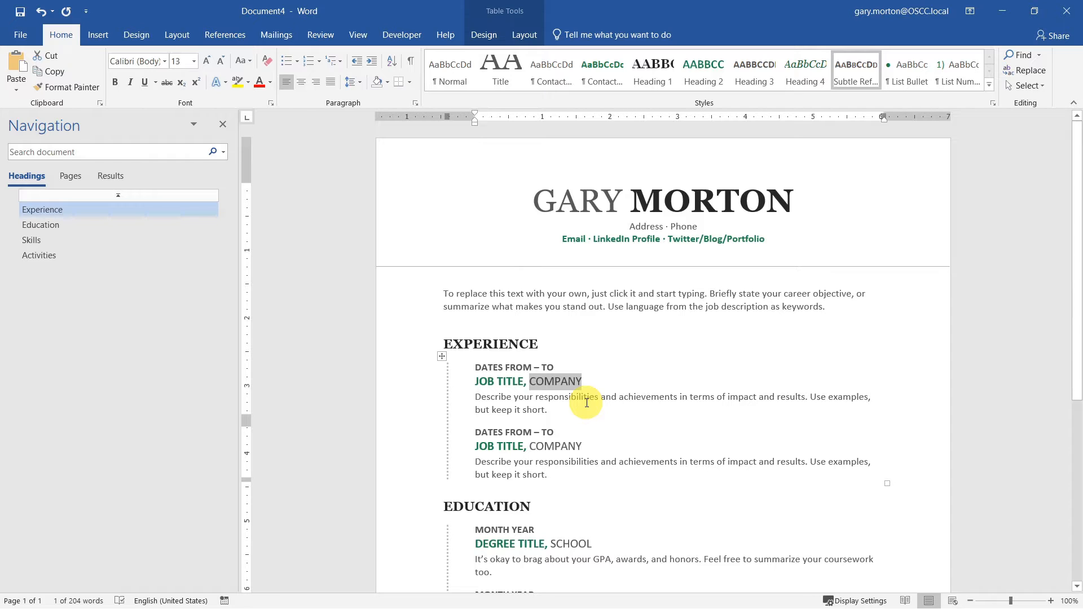
{"action": "type", "text": "OLD "}
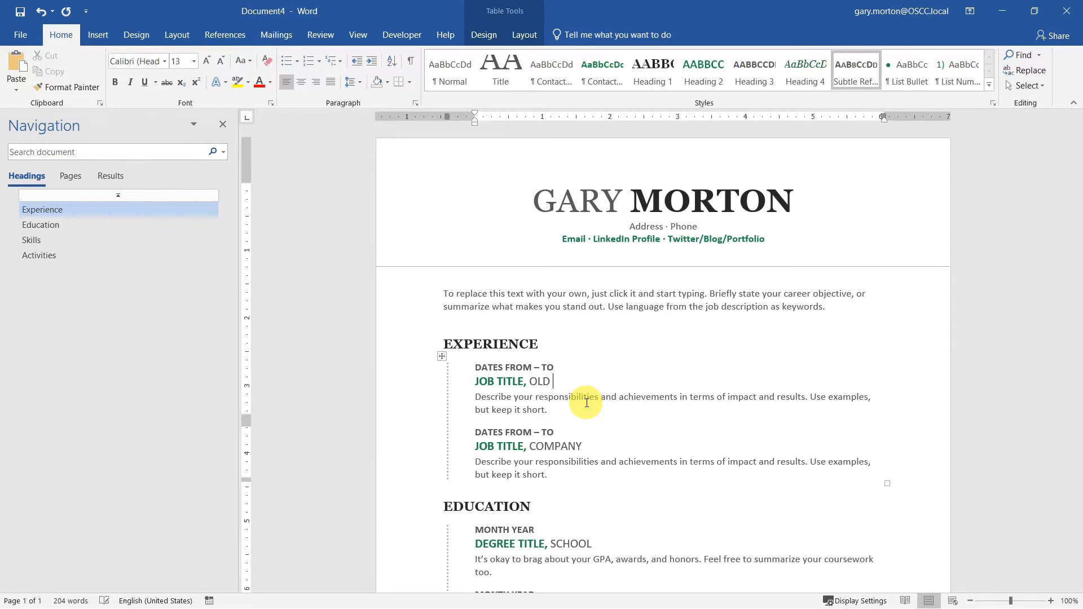
{"action": "type", "text": "SUN COMMUINITY COLLEGE"}
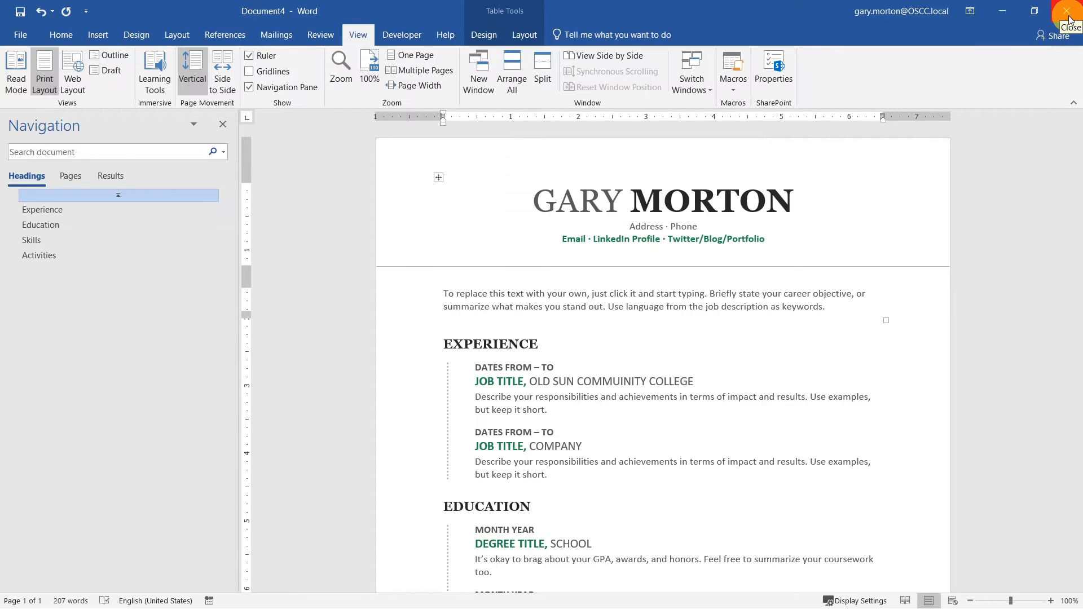
{"action": "left_click", "coordinate": [1067, 20]}
- Close the résumé unsaved and the certificate, then add a Title-styled 'Incident Report' and a Subtitle line
{"action": "left_click", "coordinate": [532, 340]}
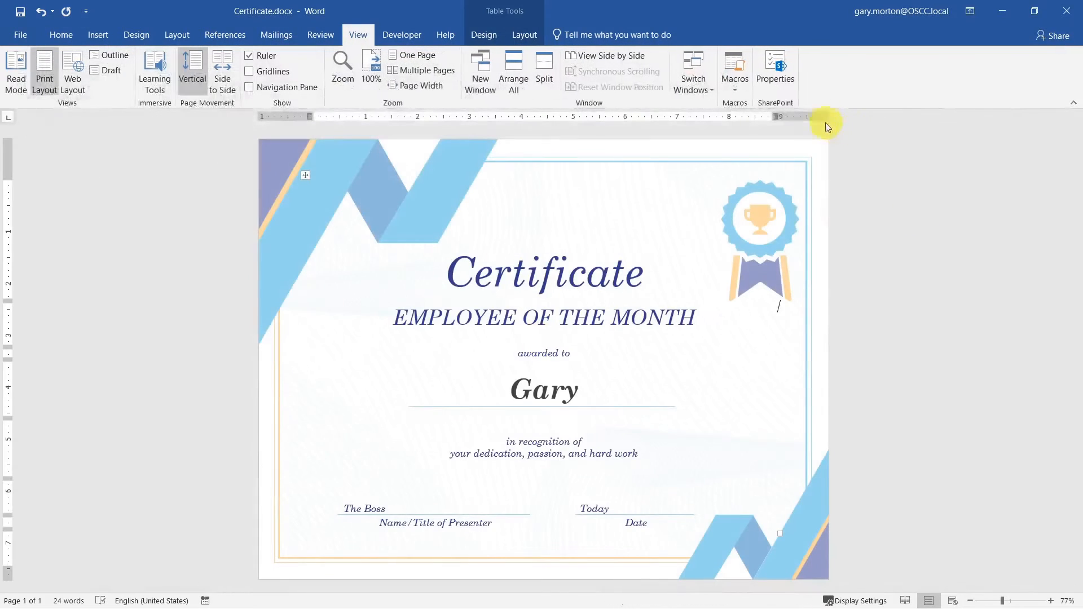
{"action": "left_click", "coordinate": [1068, 10]}
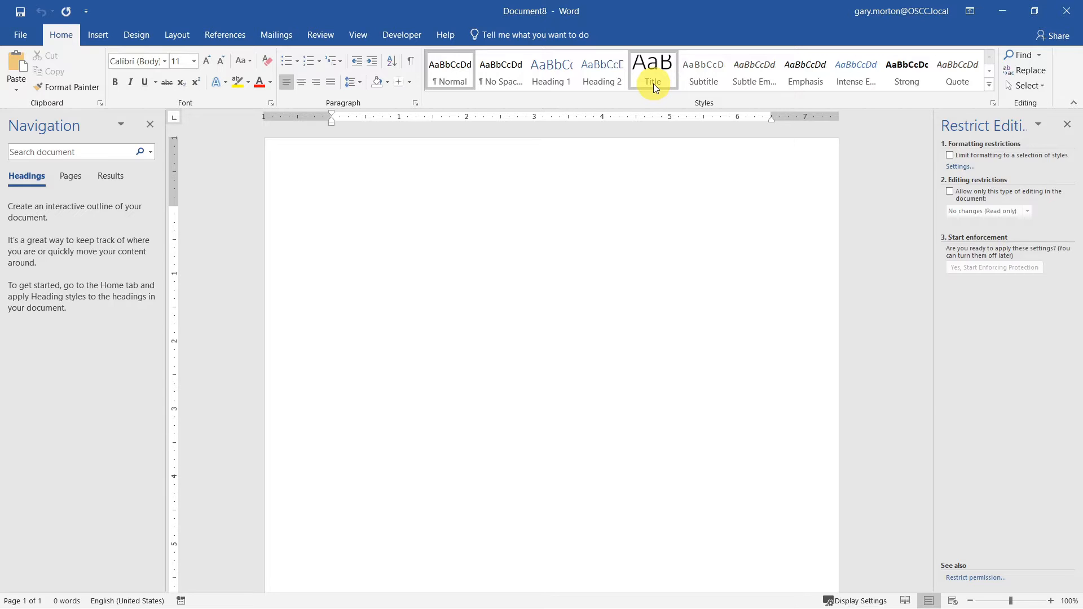
{"action": "left_click", "coordinate": [654, 80]}
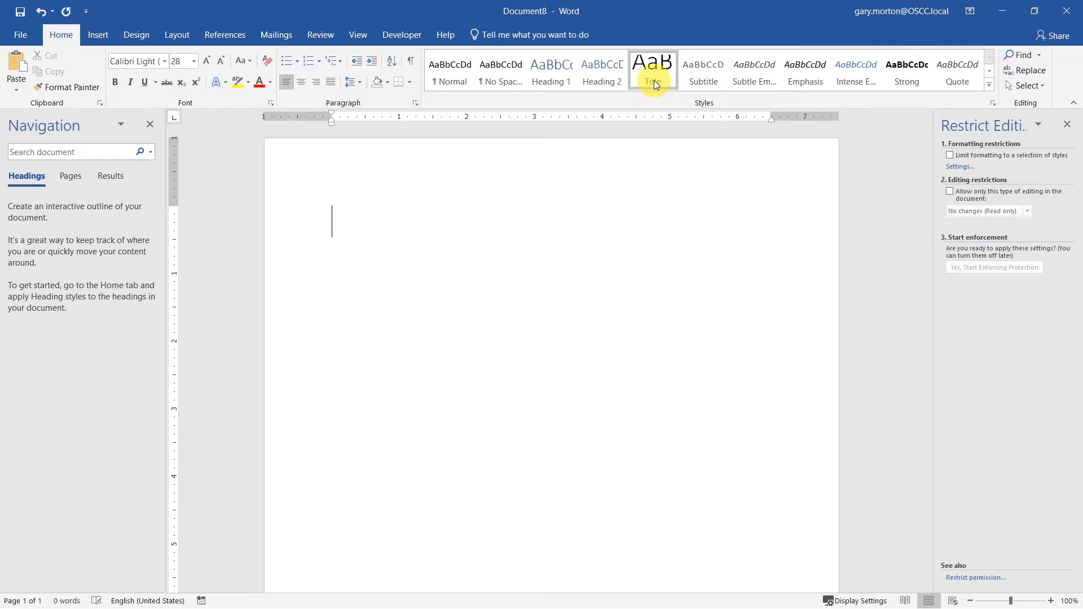
{"action": "type", "text": "Incident Report"}
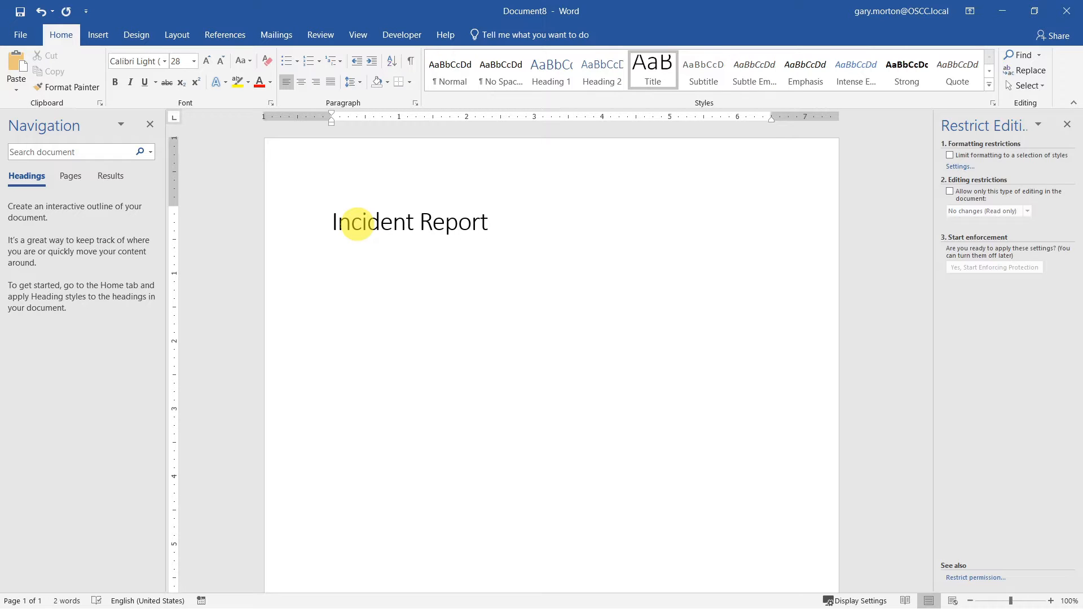
{"action": "key", "text": "Return"}
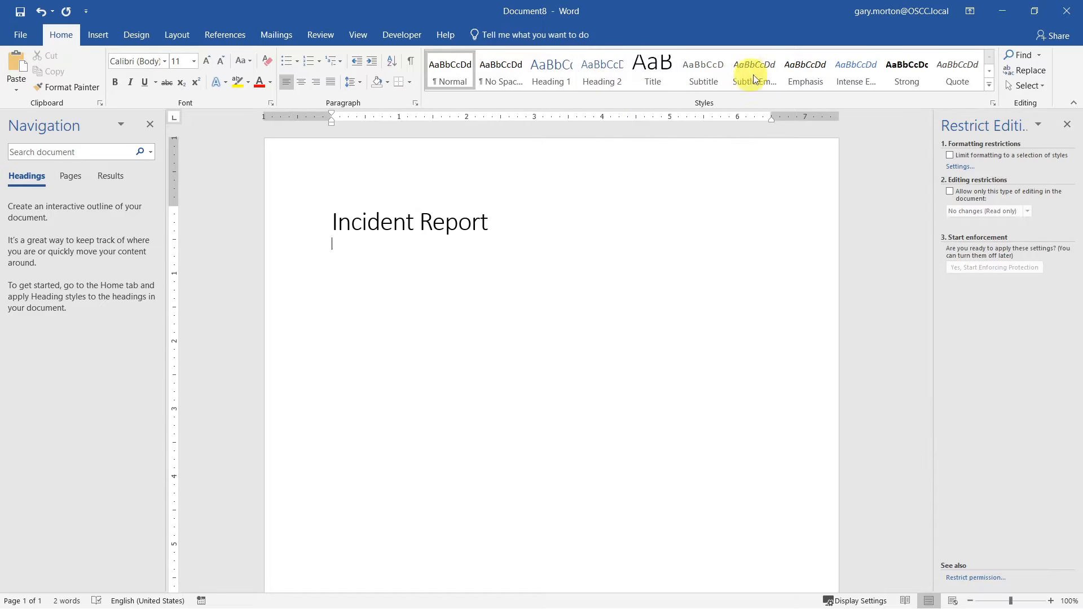
{"action": "left_click", "coordinate": [697, 82]}
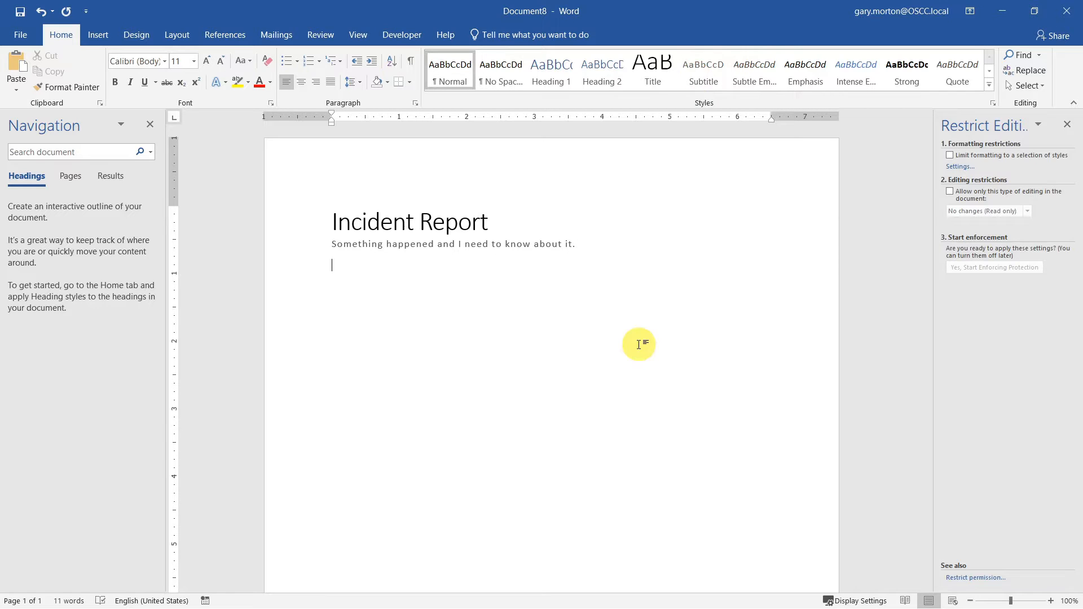
- Add Heading 1 questions 'Name:', 'Date:', 'Describe what happened:' and the incident location question
{"action": "left_click", "coordinate": [558, 67]}
{"action": "type", "text": "Name"}
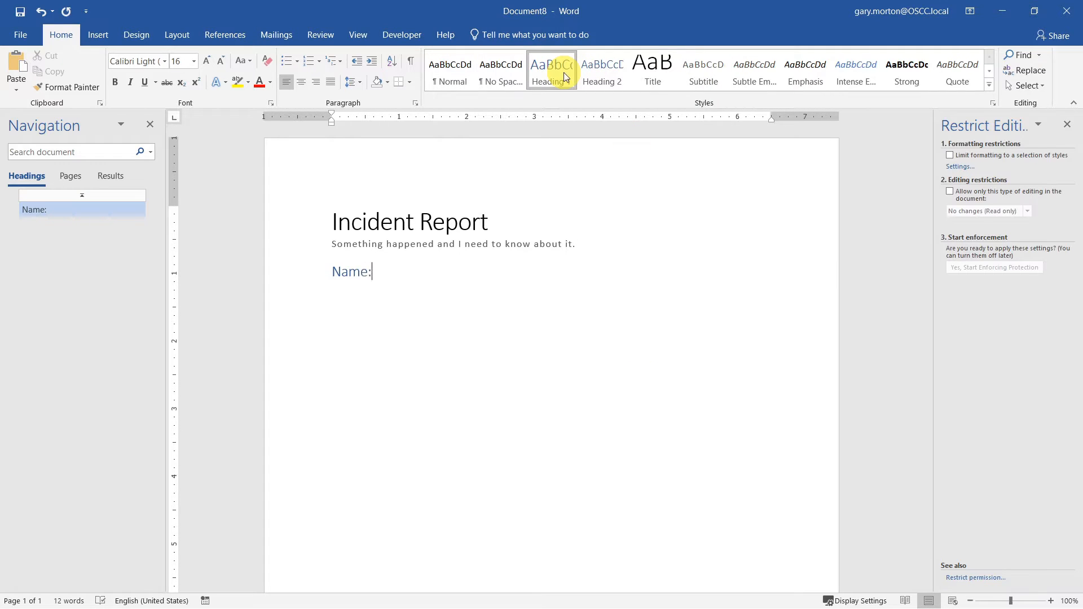
{"action": "type", "text": ":"}
{"action": "key", "text": "Return"}
{"action": "left_click", "coordinate": [550, 73]}
{"action": "type", "text": "Date:"}
{"action": "key", "text": "Return"}
{"action": "left_click", "coordinate": [549, 73]}
{"action": "type", "text": "Desc"}
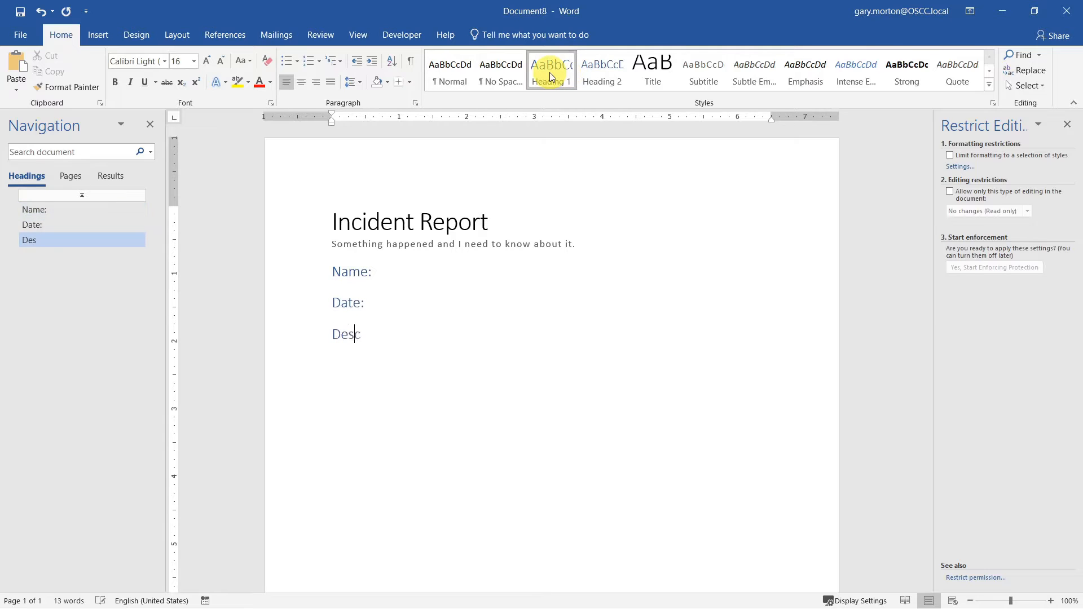
{"action": "type", "text": "ribe what happened:"}
{"action": "key", "text": "Return"}
{"action": "left_click", "coordinate": [556, 75]}
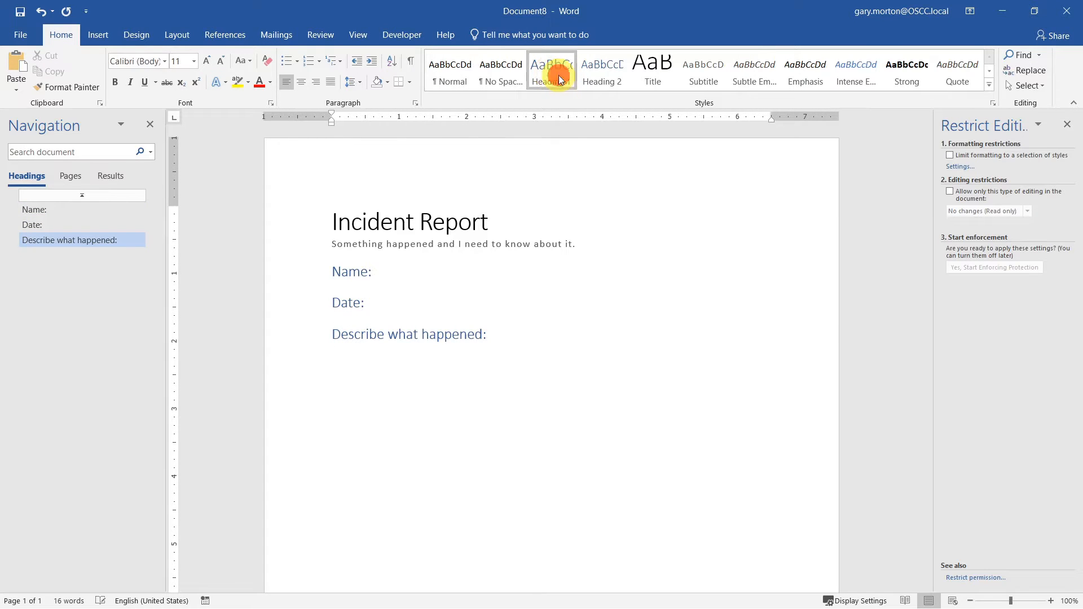
{"action": "type", "text": "Where did the incident occur? (Office"}
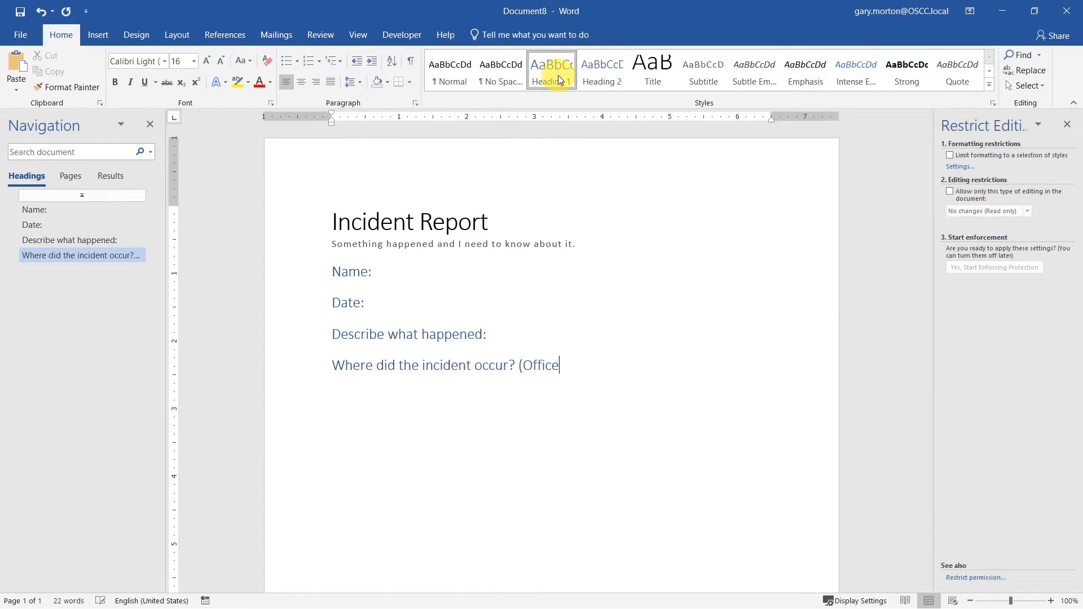
{"action": "type", "text": ", Yard, Parking Lot, or Other)"}
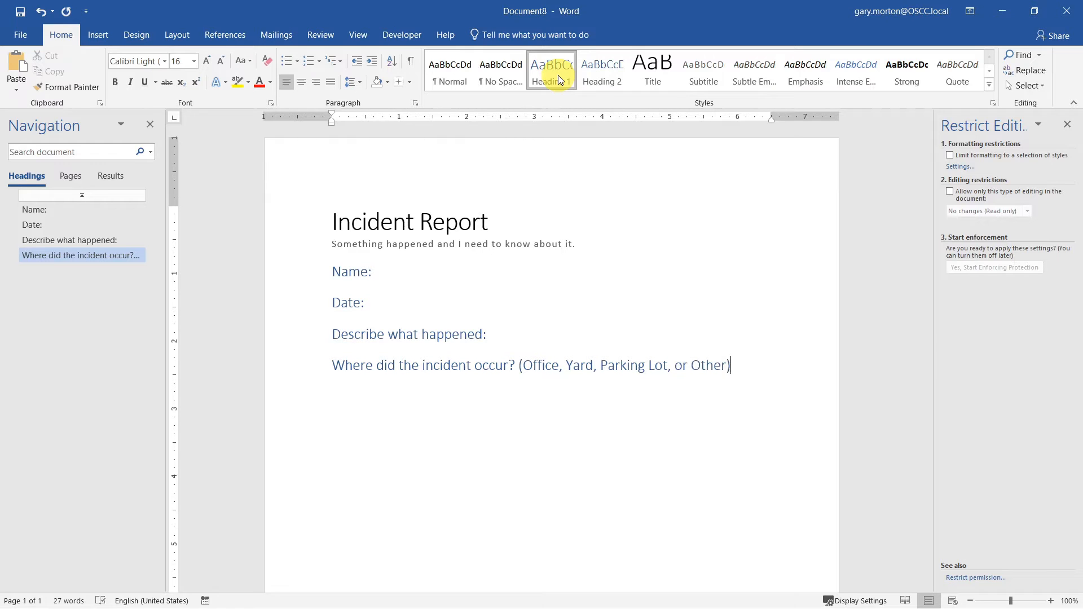
- Add Heading 1 lines for injuries, damages, attached pictures and whether first responders attended
{"action": "key", "text": "Return"}
{"action": "left_click", "coordinate": [558, 76]}
{"action": "type", "text": "Was anybody injured?"}
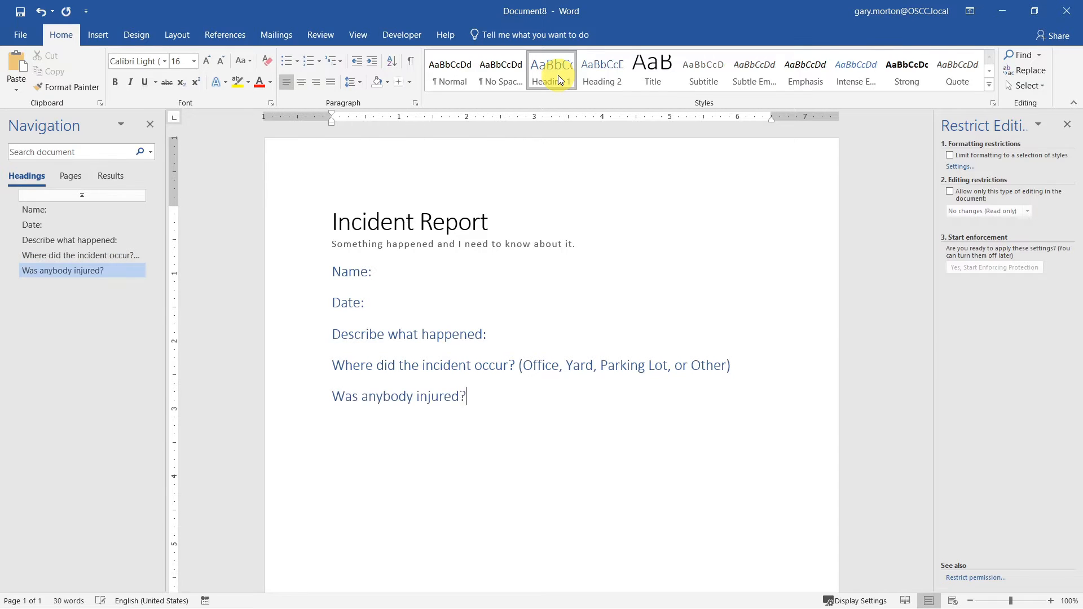
{"action": "key", "text": "Return"}
{"action": "type", "text": "Wa"}
{"action": "left_click", "coordinate": [557, 76]}
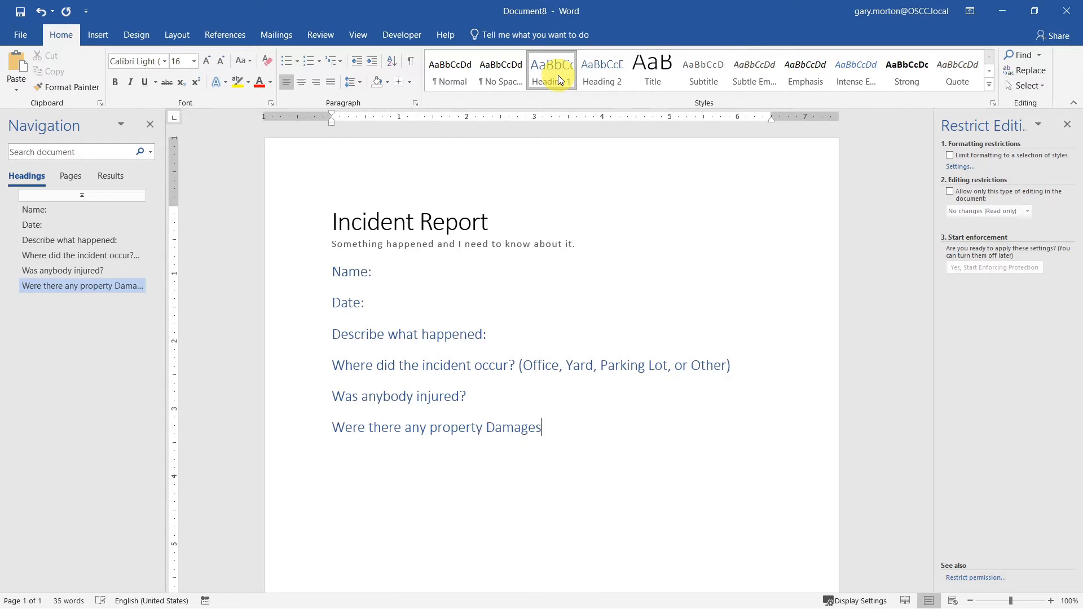
{"action": "type", "text": "?"}
{"action": "key", "text": "Return"}
{"action": "type", "text": "If"}
{"action": "left_click", "coordinate": [557, 75]}
{"action": "type", "text": "There are pic"}
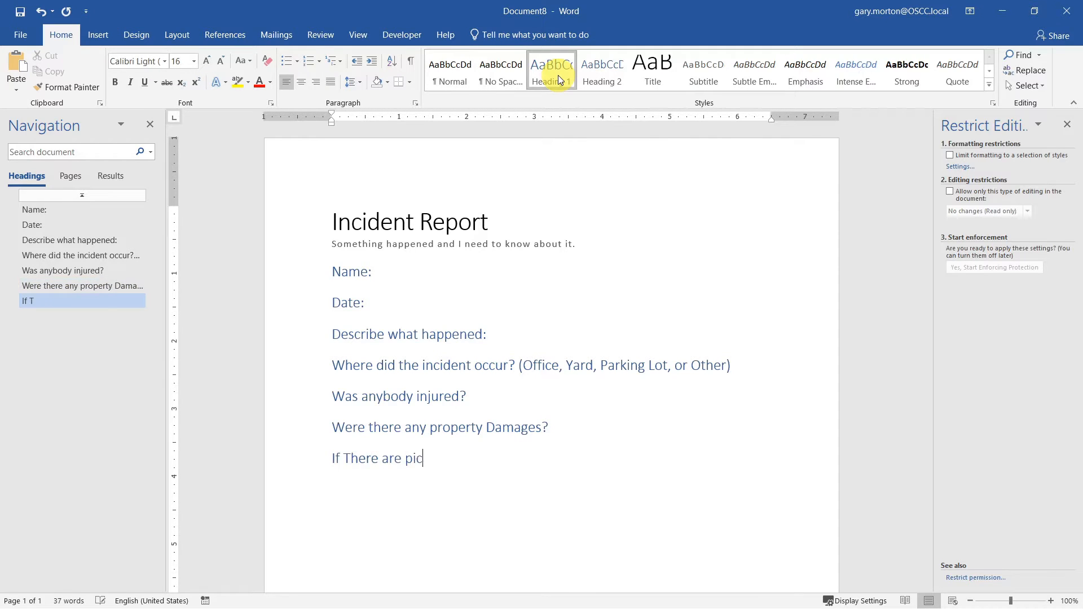
{"action": "type", "text": "tures attach them below."}
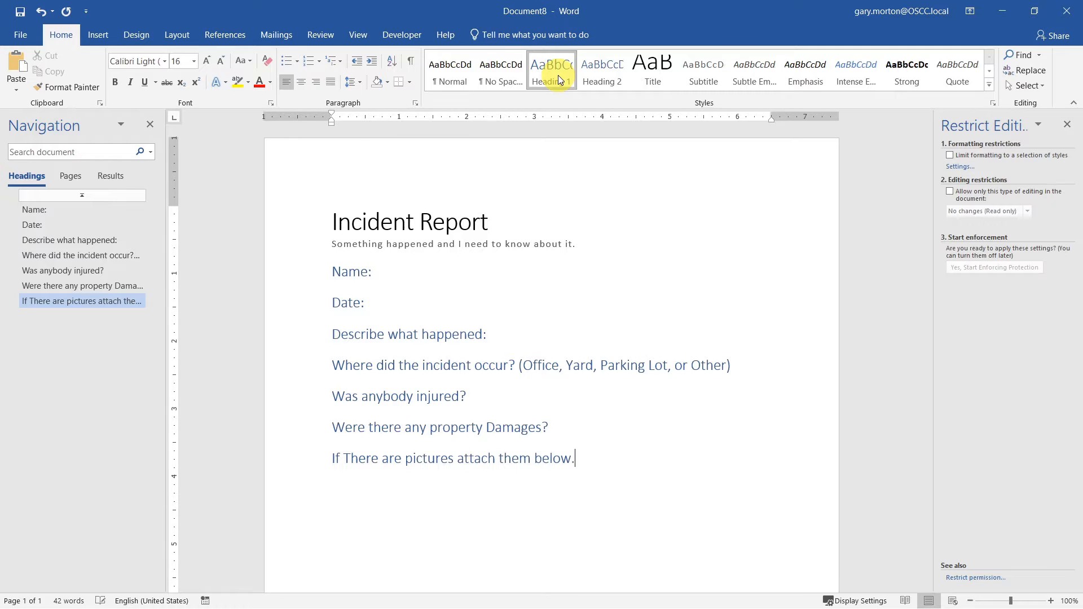
{"action": "key", "text": "Return"}
{"action": "left_click", "coordinate": [557, 75]}
{"action": "type", "text": "Did first responders attend? (Police, Paramedics, and/or Fire"}
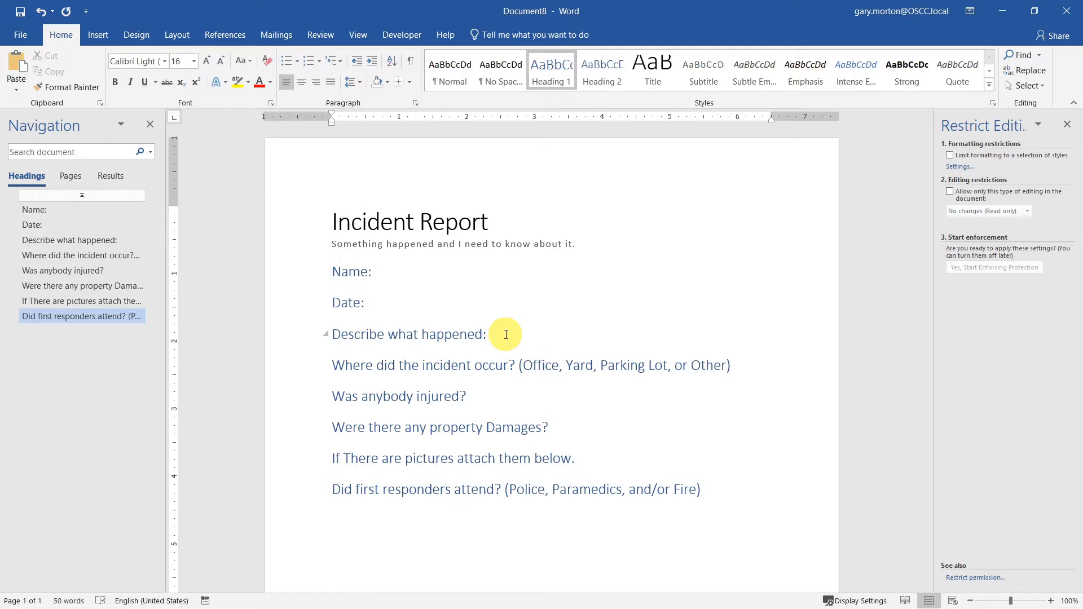
{"action": "left_click", "coordinate": [505, 335]}
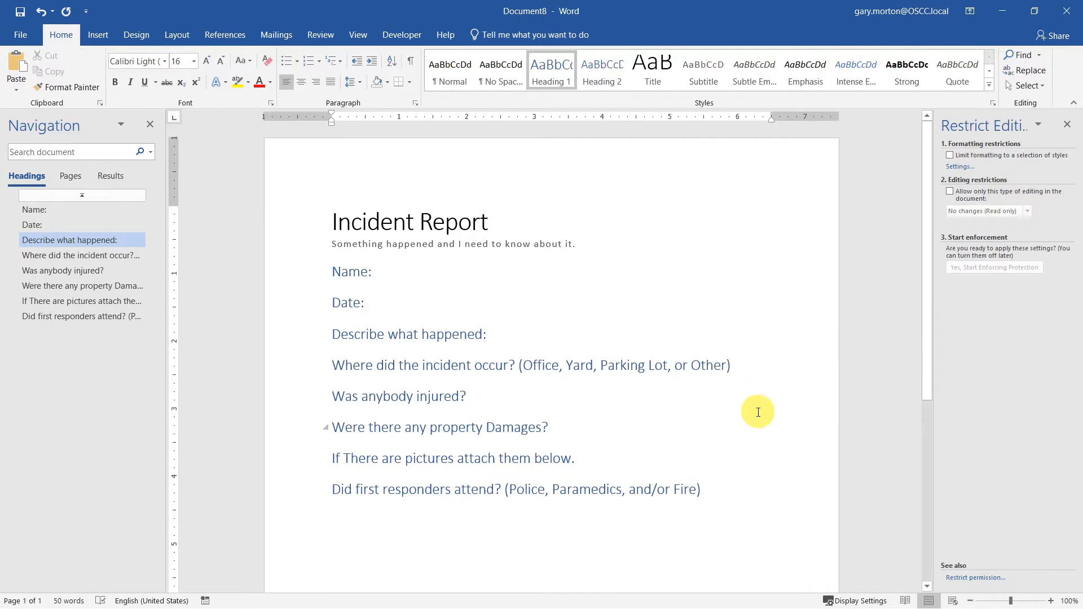
- Insert a blank answer paragraph under each question from 'Describe what happened:' through the pictures line
{"action": "key", "text": "Return"}
{"action": "left_click", "coordinate": [754, 377]}
{"action": "key", "text": "Return"}
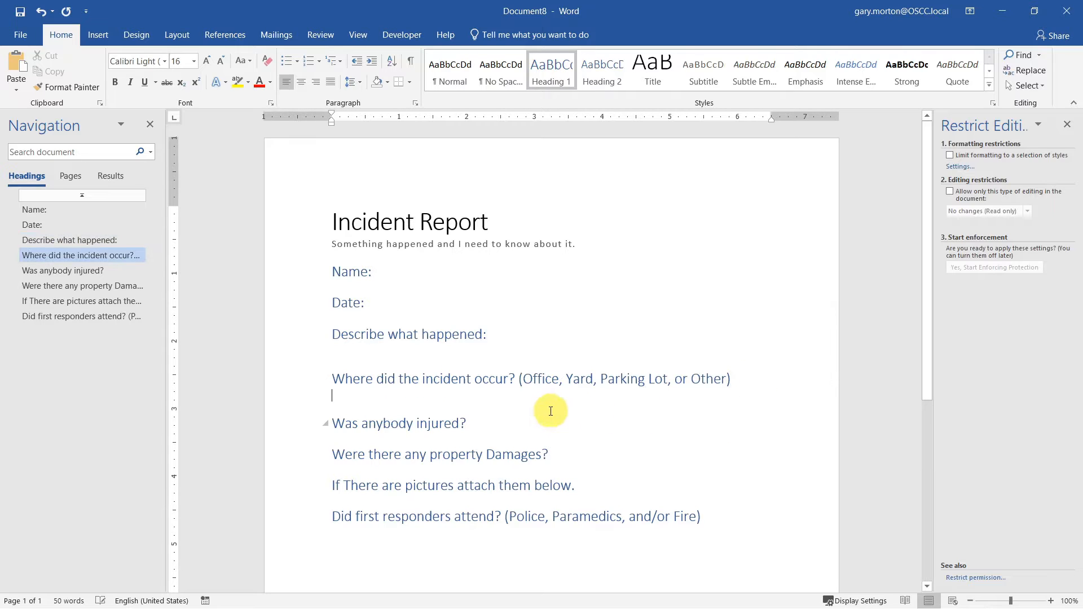
{"action": "left_click", "coordinate": [519, 422]}
{"action": "key", "text": "Return"}
{"action": "left_click", "coordinate": [563, 468]}
{"action": "key", "text": "Return"}
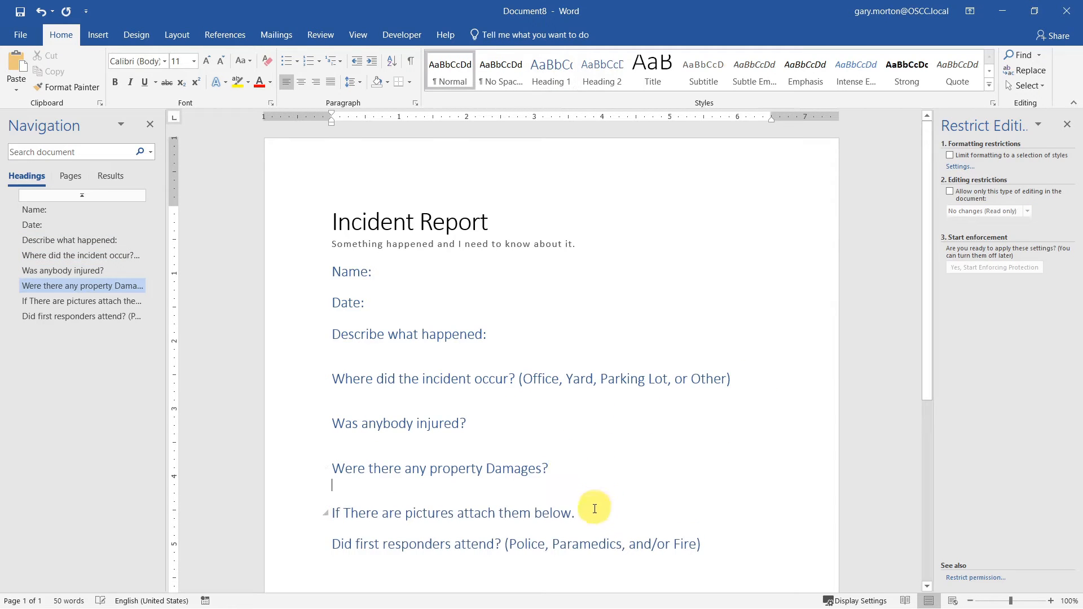
{"action": "left_click", "coordinate": [602, 515]}
{"action": "key", "text": "Return"}
{"action": "left_click", "coordinate": [721, 555]}
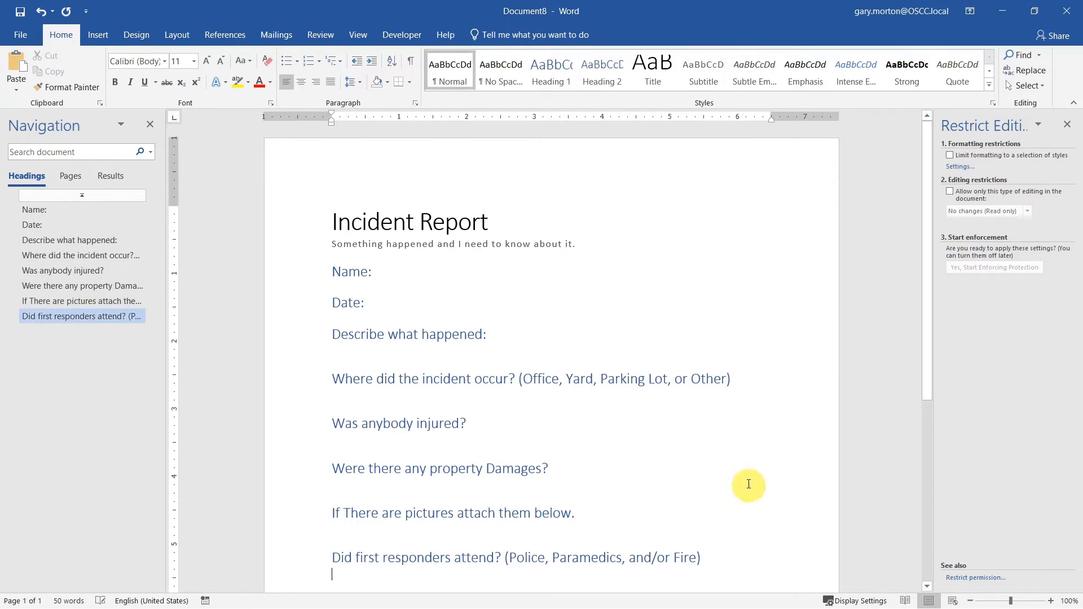
{"action": "left_click", "coordinate": [503, 349]}
{"action": "left_click", "coordinate": [408, 82]}
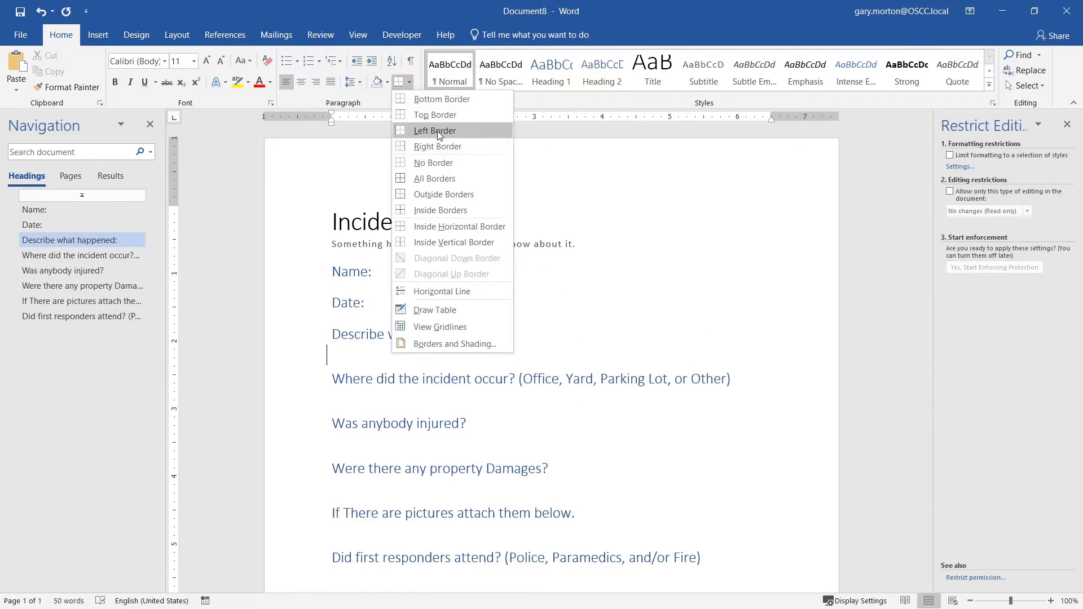
- Apply a bottom border to the 'Describe what happened:' answer line, undoing the Normal style update
{"action": "left_click", "coordinate": [414, 99]}
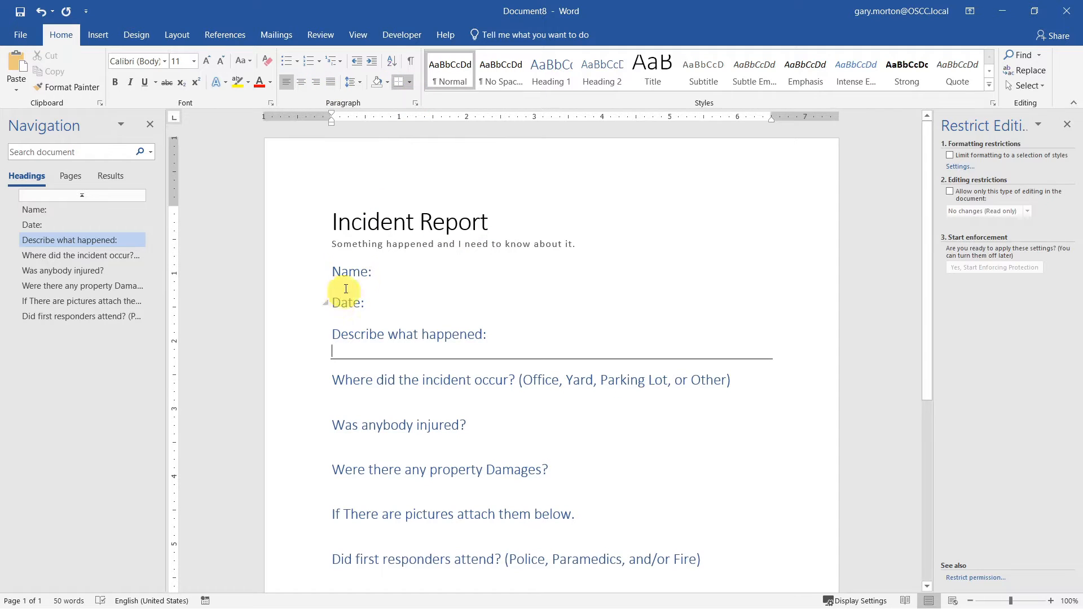
{"action": "right_click", "coordinate": [457, 82]}
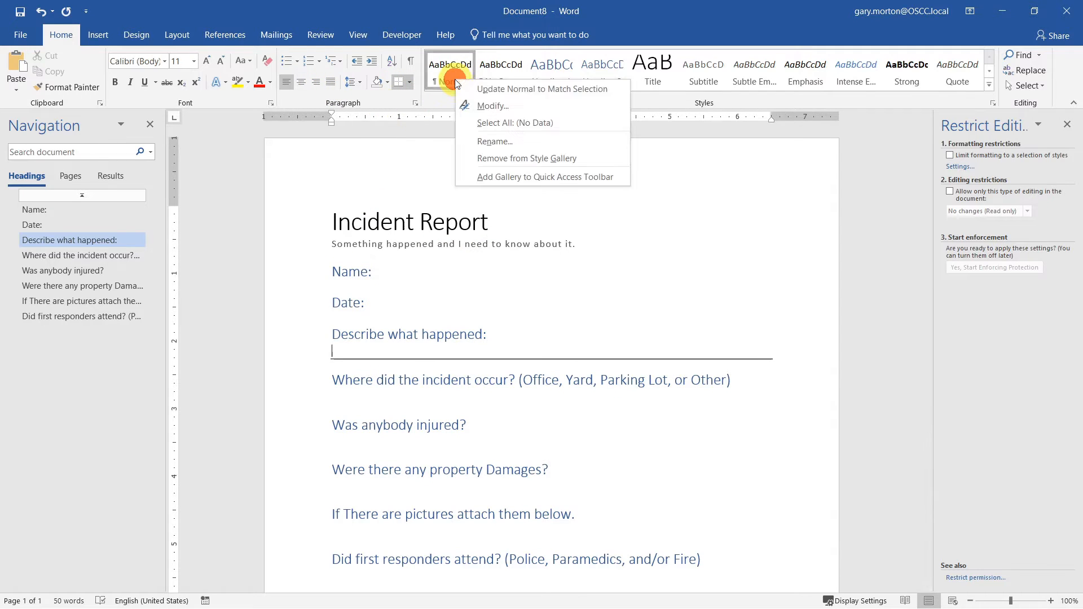
{"action": "left_click", "coordinate": [495, 89]}
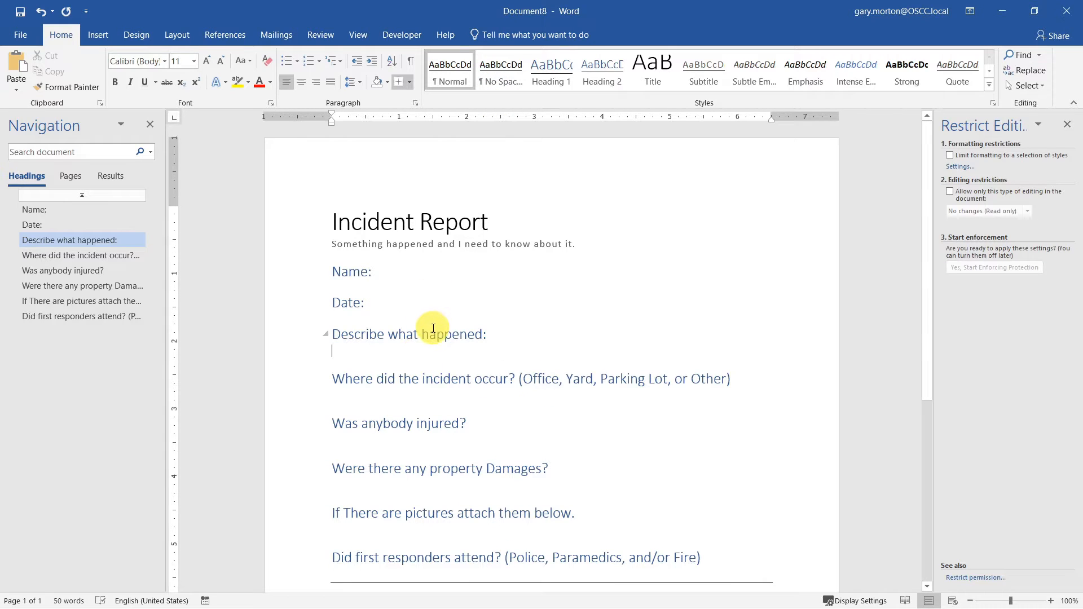
{"action": "key", "text": "ctrl+z"}
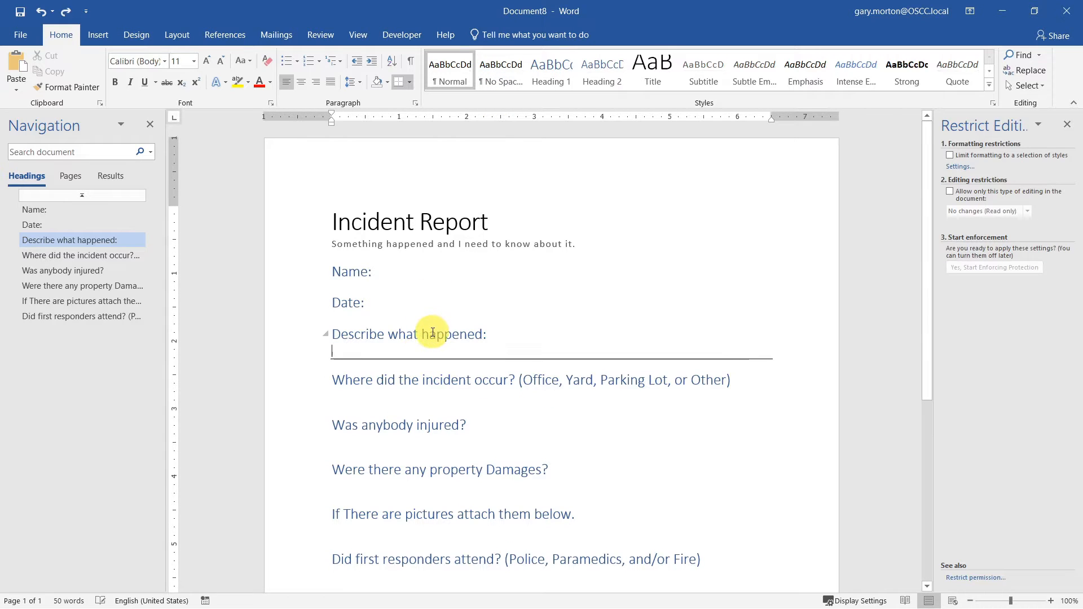
{"action": "right_click", "coordinate": [455, 70]}
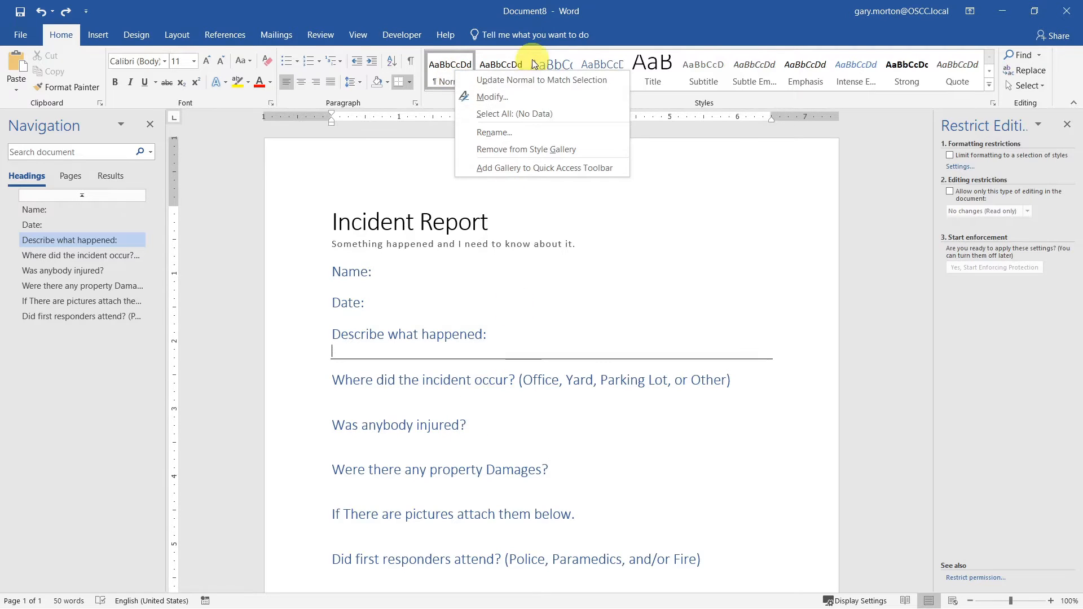
{"action": "left_click", "coordinate": [473, 80]}
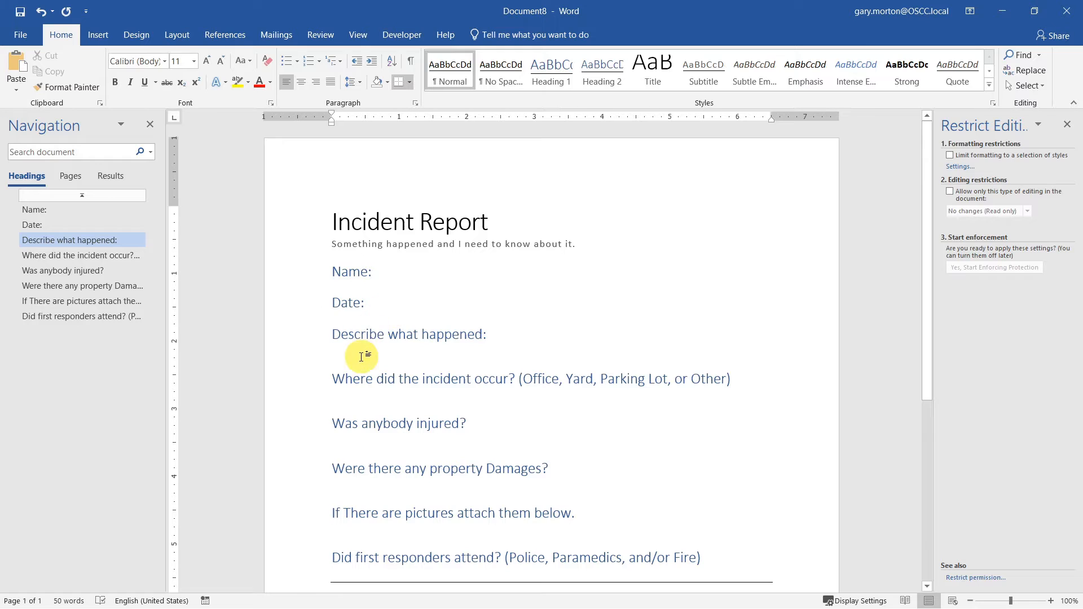
{"action": "left_click", "coordinate": [361, 377]}
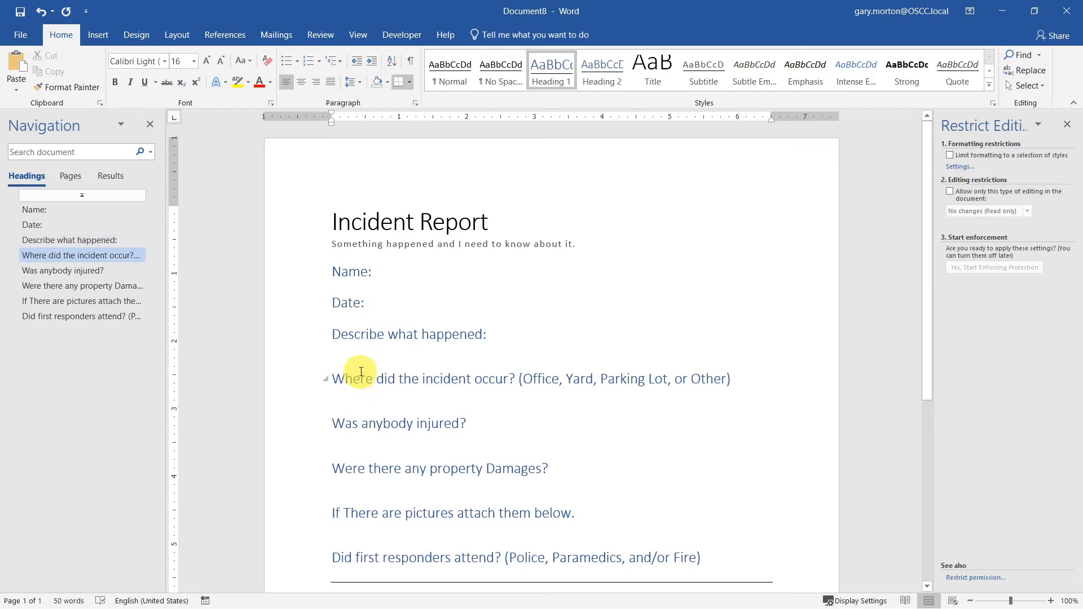
{"action": "left_click", "coordinate": [363, 350]}
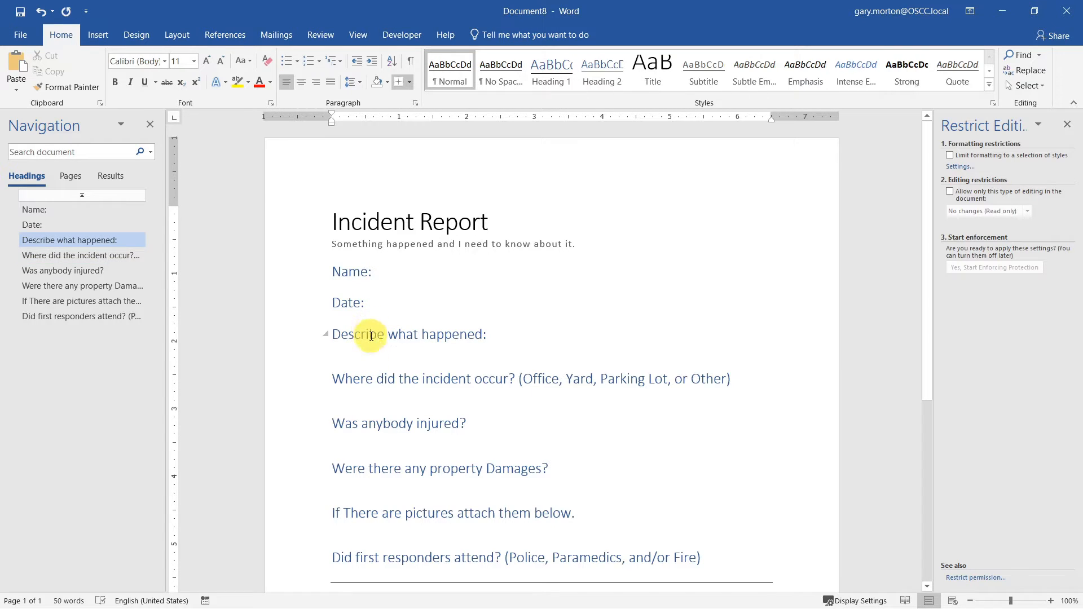
{"action": "key", "text": "ctrl+z"}
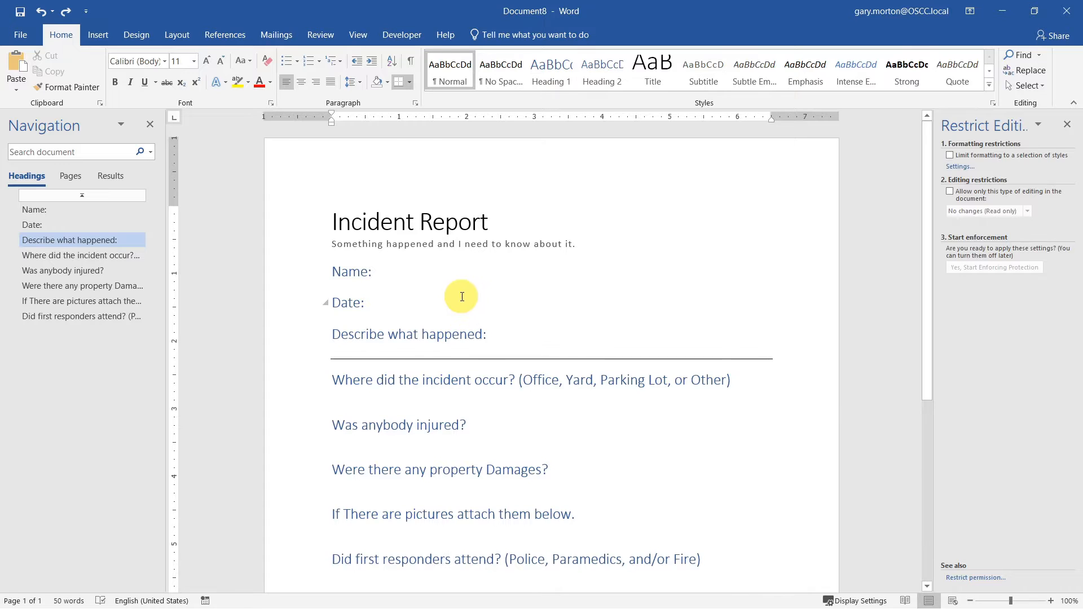
- Add bottom-border rules under the location, injury, damages, pictures and first responders answer lines
{"action": "left_click", "coordinate": [426, 404]}
{"action": "left_click", "coordinate": [396, 82]}
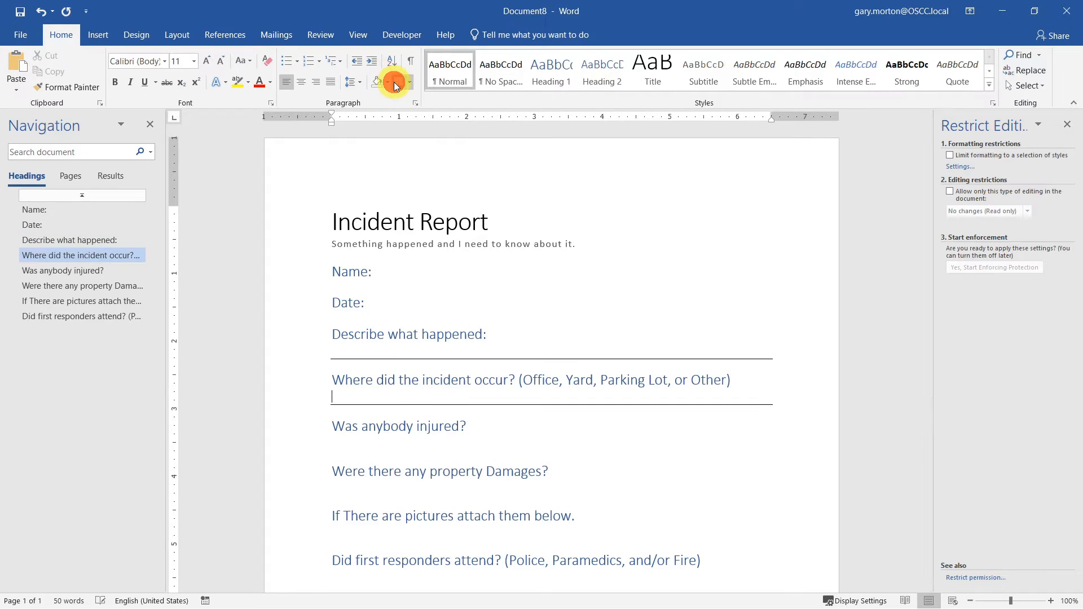
{"action": "left_click", "coordinate": [375, 447]}
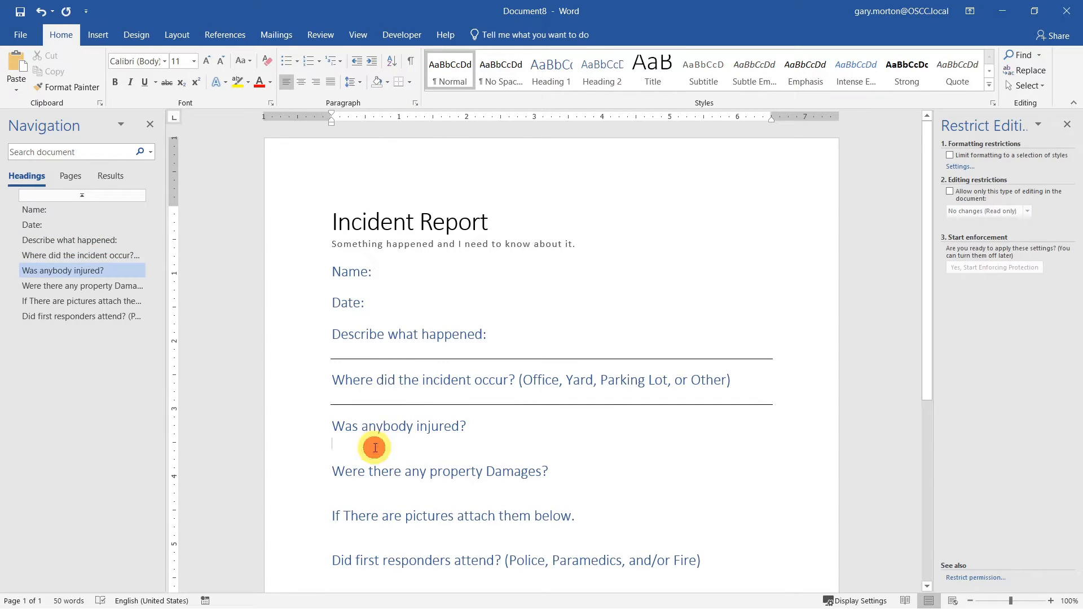
{"action": "left_click", "coordinate": [398, 82]}
{"action": "left_click", "coordinate": [352, 488]}
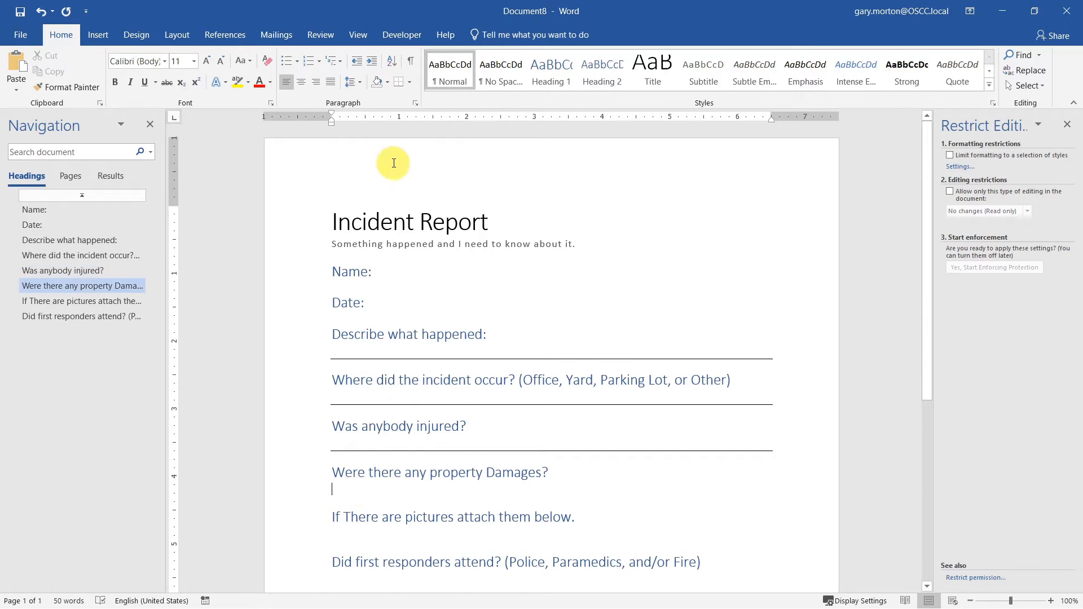
{"action": "left_click", "coordinate": [398, 82]}
{"action": "scroll", "coordinate": [395, 451], "scroll_direction": "down", "scroll_amount": 1}
{"action": "left_click", "coordinate": [399, 500]}
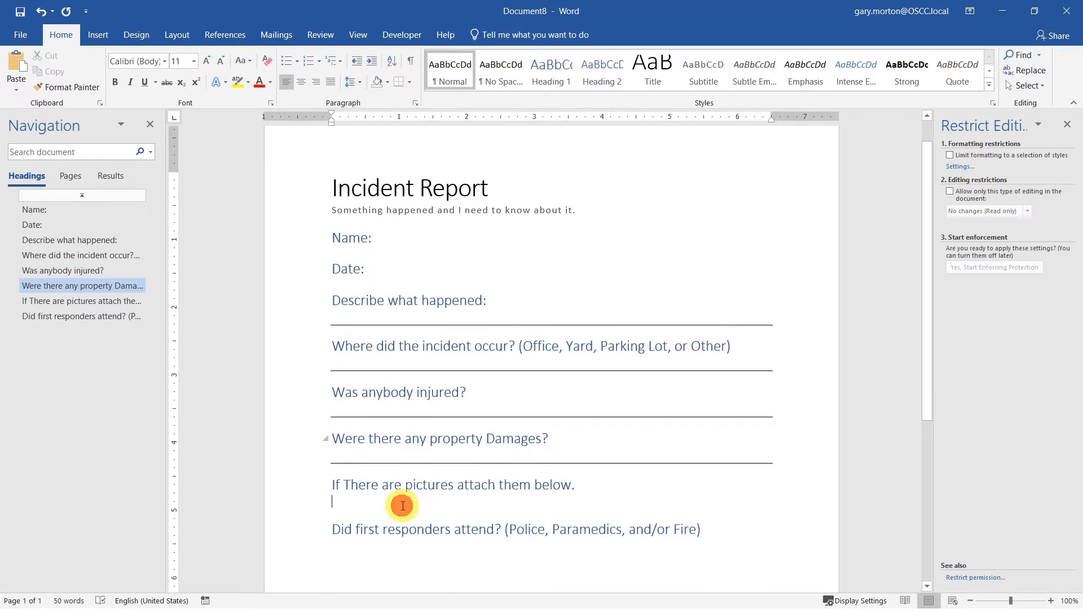
{"action": "left_click", "coordinate": [398, 82]}
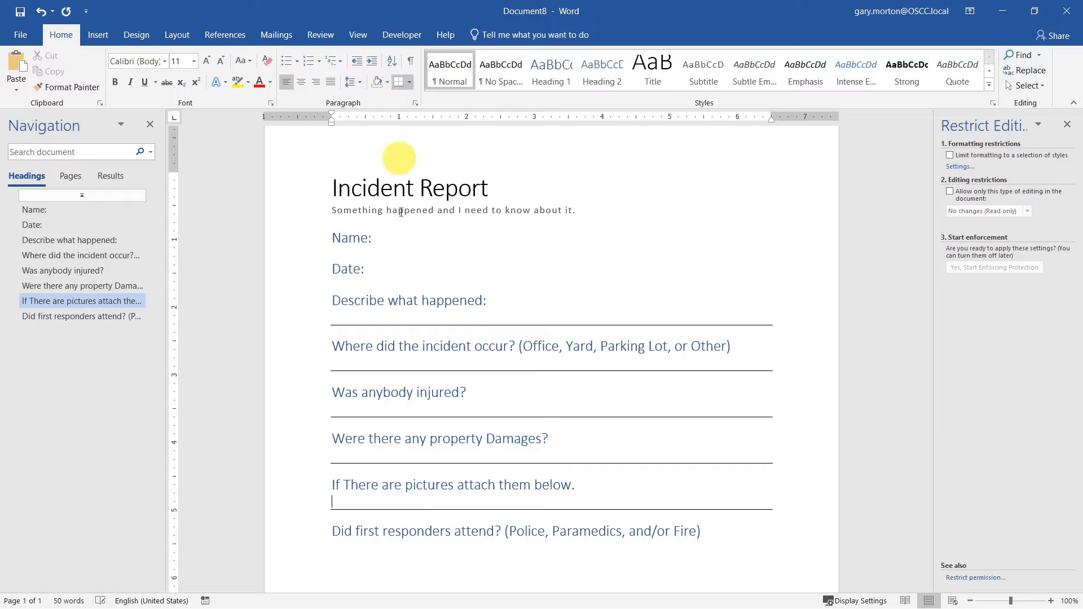
{"action": "left_click", "coordinate": [425, 553]}
{"action": "left_click", "coordinate": [399, 81]}
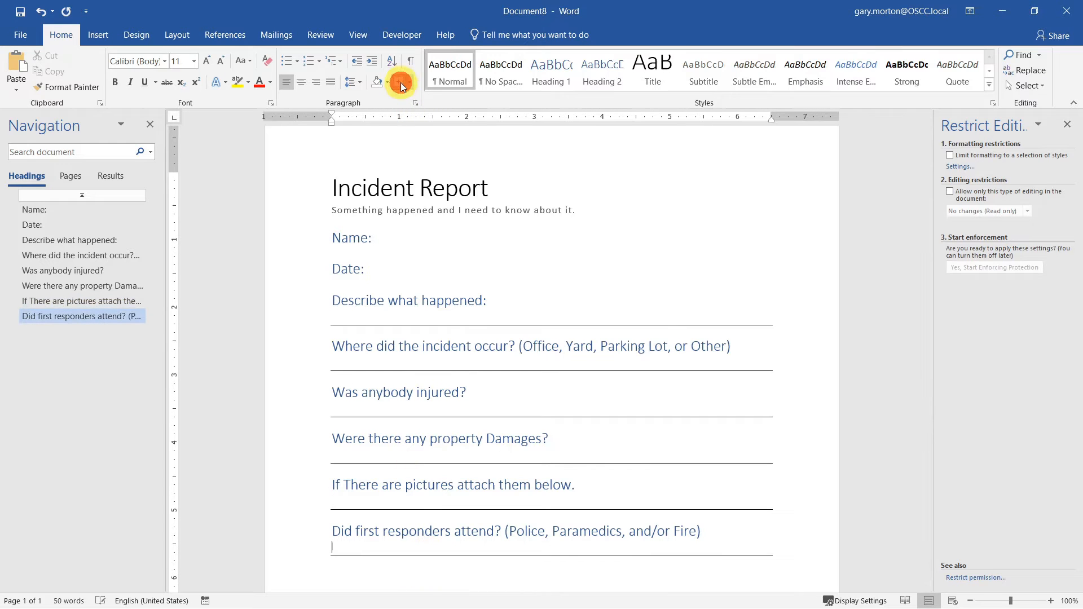
{"action": "left_click", "coordinate": [426, 303]}
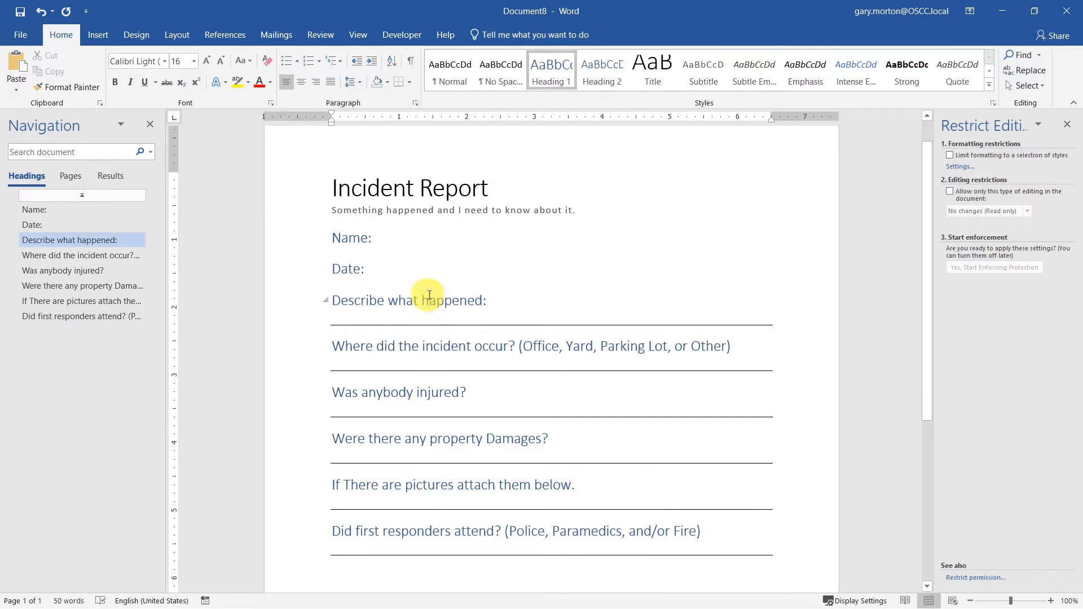
- Raise the selected heading's Spacing Before to 30 pt on the Layout tab
{"action": "left_click", "coordinate": [177, 35]}
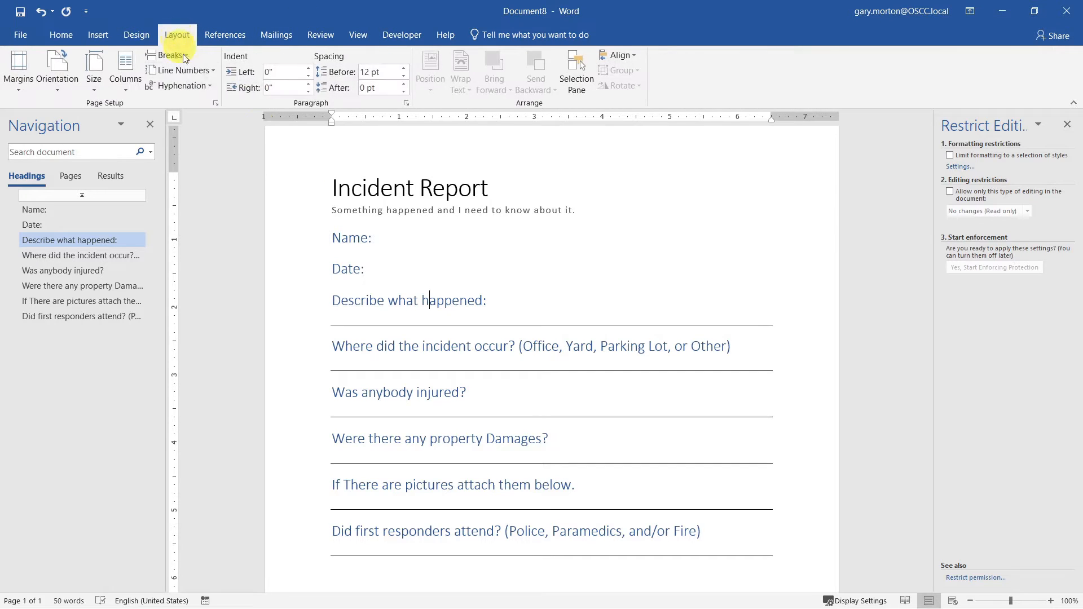
{"action": "left_click", "coordinate": [405, 67]}
{"action": "left_click", "coordinate": [405, 67]}
{"action": "left_click", "coordinate": [405, 68]}
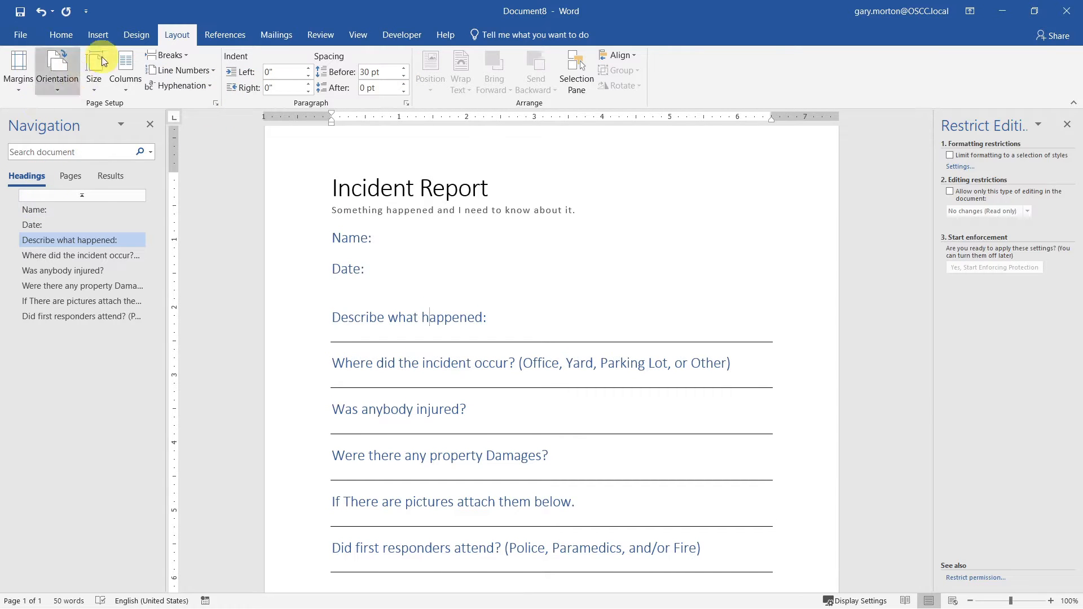
{"action": "left_click", "coordinate": [62, 35]}
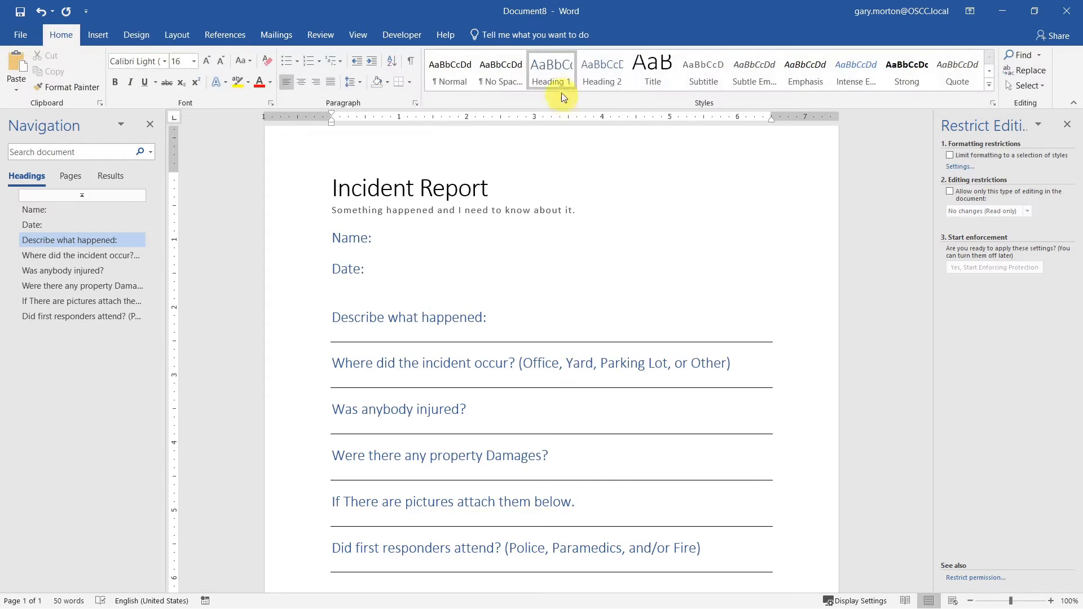
- Update the Heading 1 style to match the selected heading's 30 pt spacing
{"action": "right_click", "coordinate": [553, 70]}
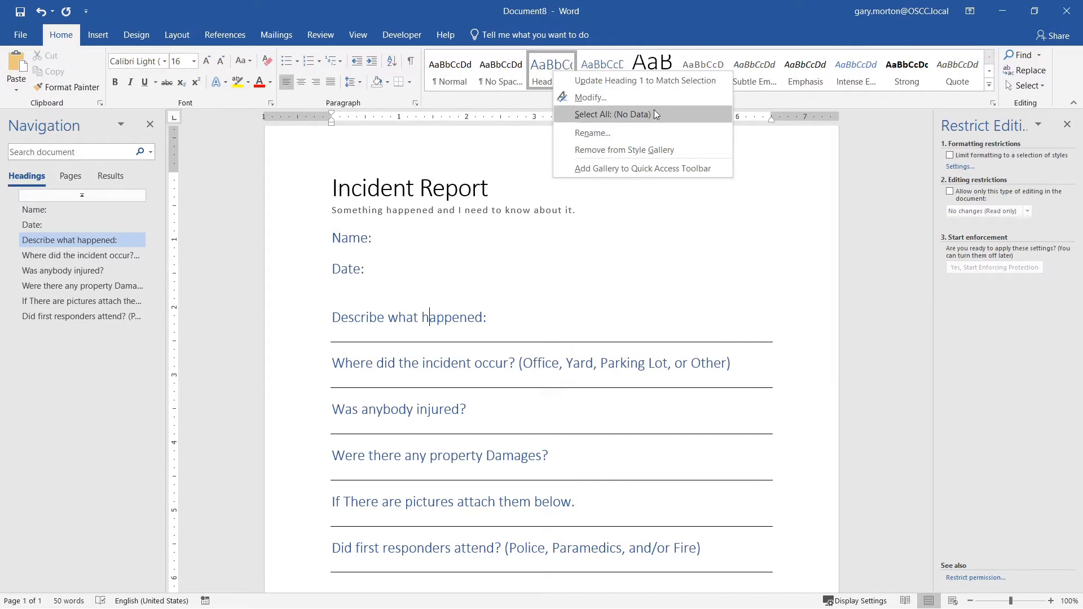
{"action": "left_click", "coordinate": [634, 81]}
{"action": "scroll", "coordinate": [684, 400], "scroll_direction": "down", "scroll_amount": 5}
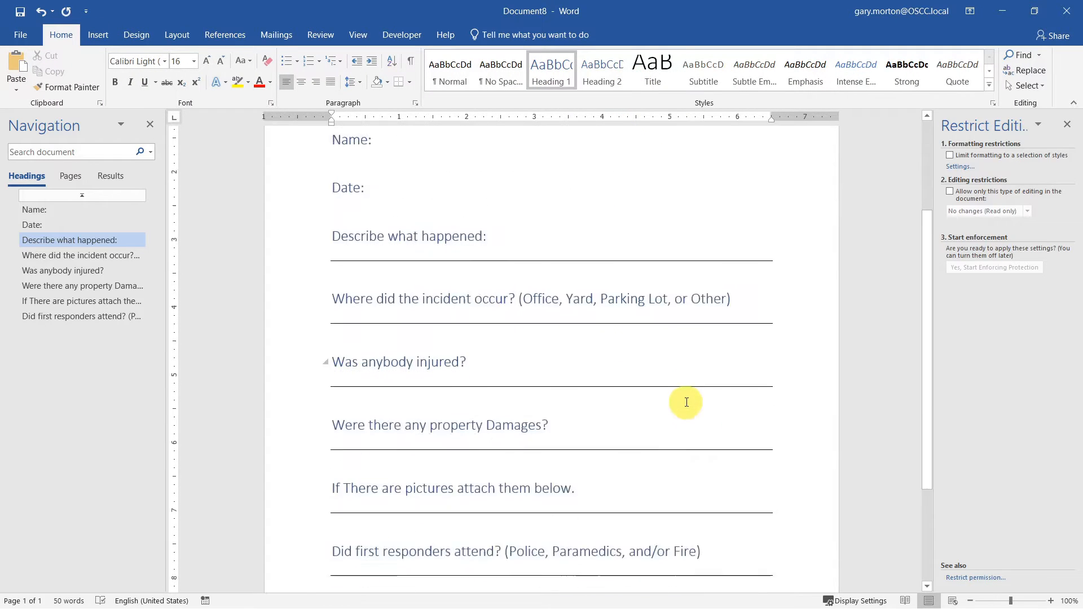
{"action": "scroll", "coordinate": [685, 400], "scroll_direction": "up", "scroll_amount": 5}
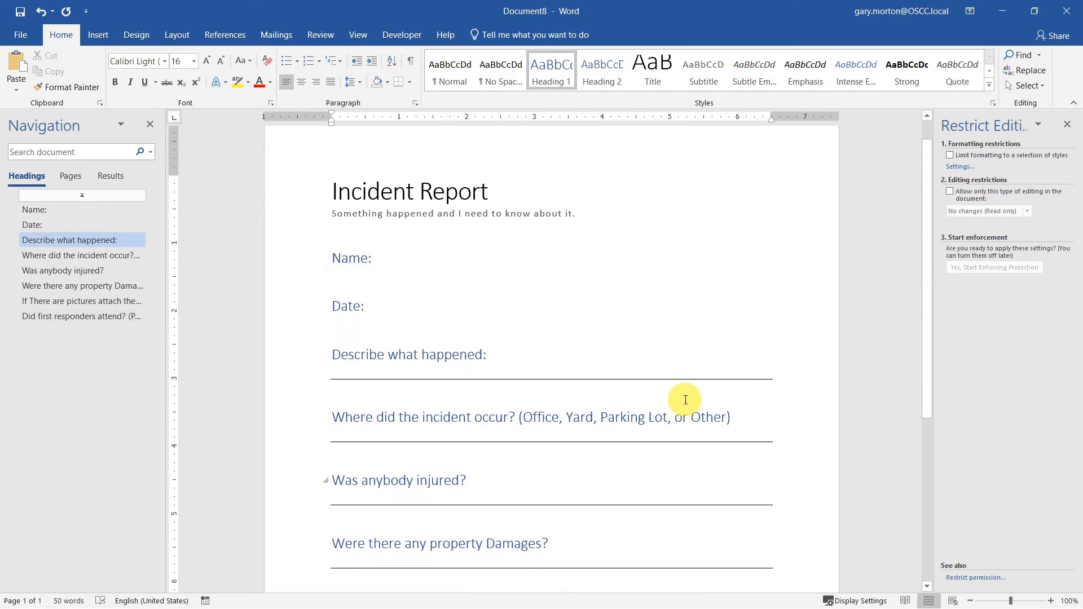
{"action": "scroll", "coordinate": [637, 388], "scroll_direction": "down", "scroll_amount": 6}
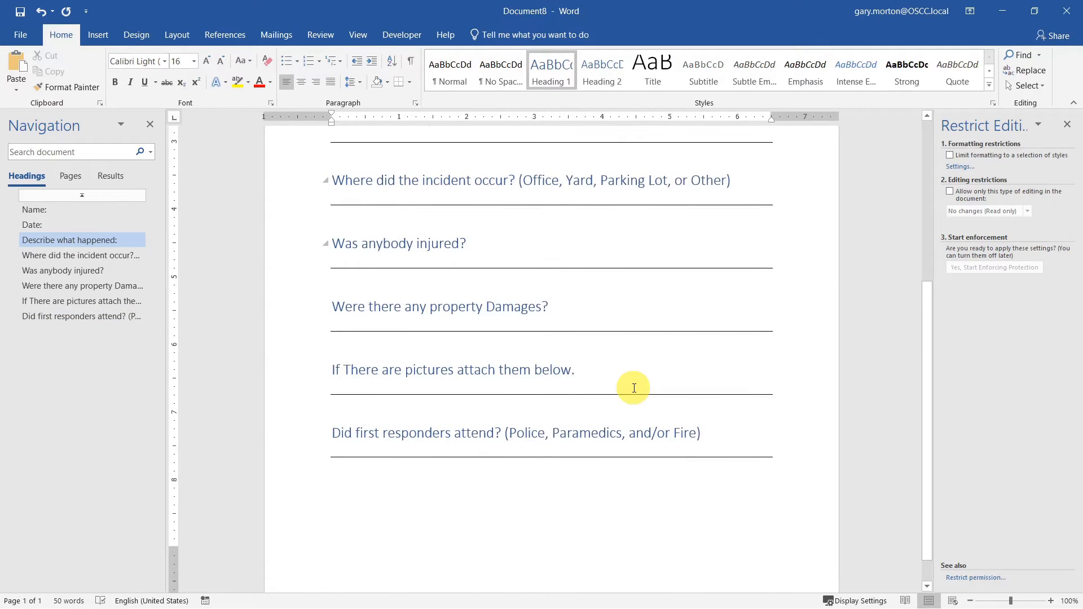
{"action": "scroll", "coordinate": [634, 388], "scroll_direction": "up", "scroll_amount": 5}
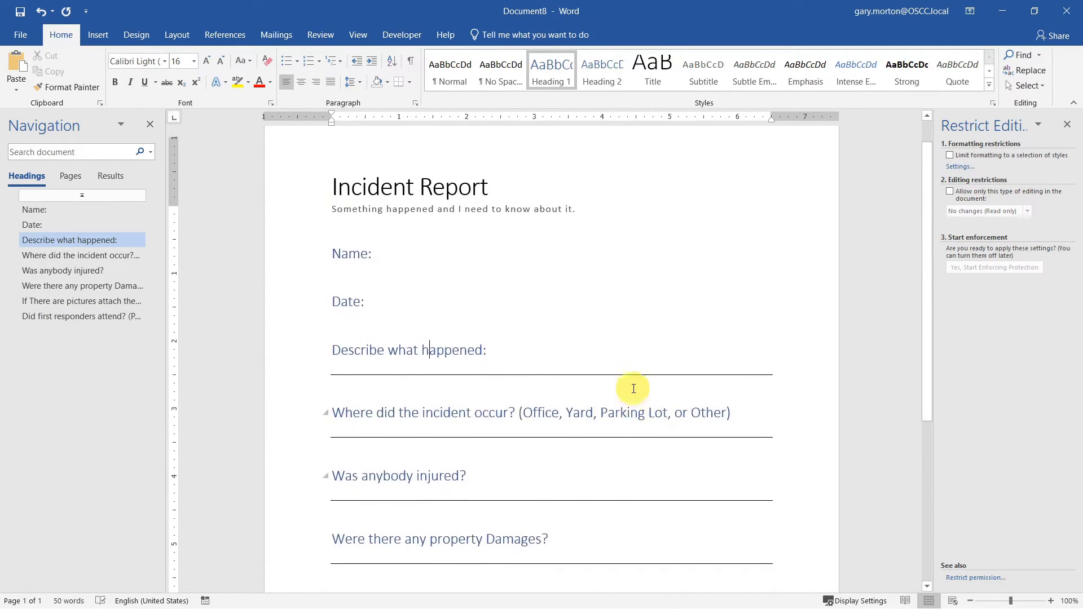
- Set the heading text to 12 pt and update the Heading 1 style to match
{"action": "left_click", "coordinate": [193, 60]}
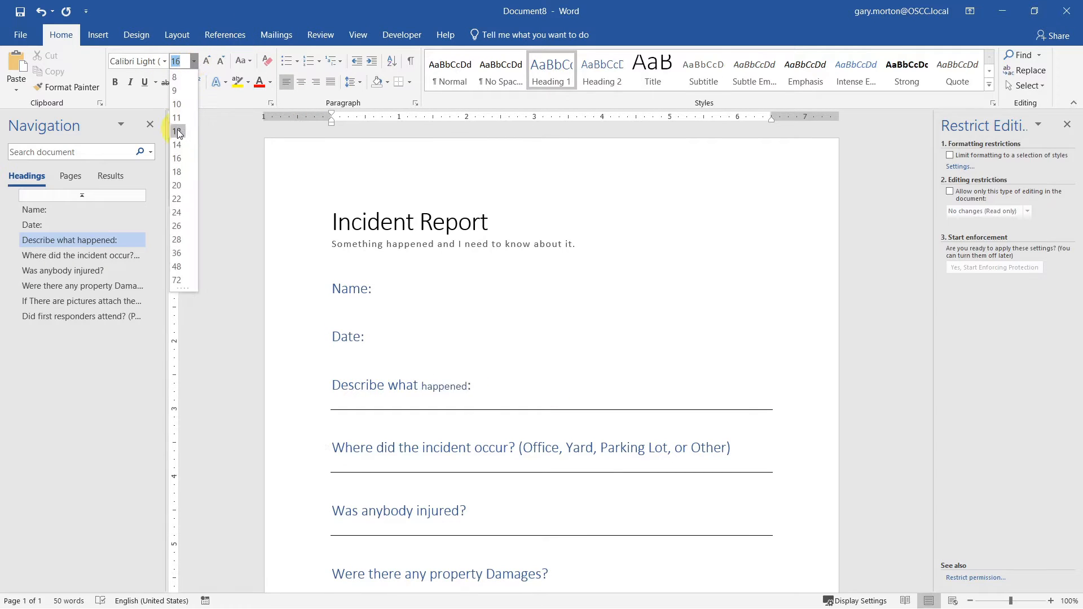
{"action": "left_click", "coordinate": [178, 132]}
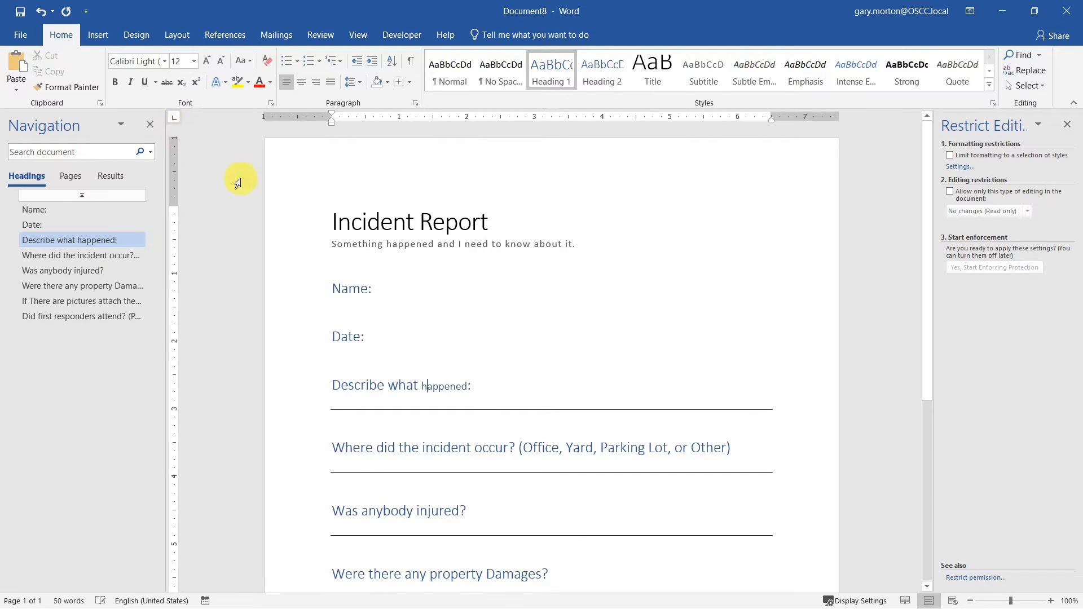
{"action": "right_click", "coordinate": [605, 75]}
{"action": "left_click", "coordinate": [610, 82]}
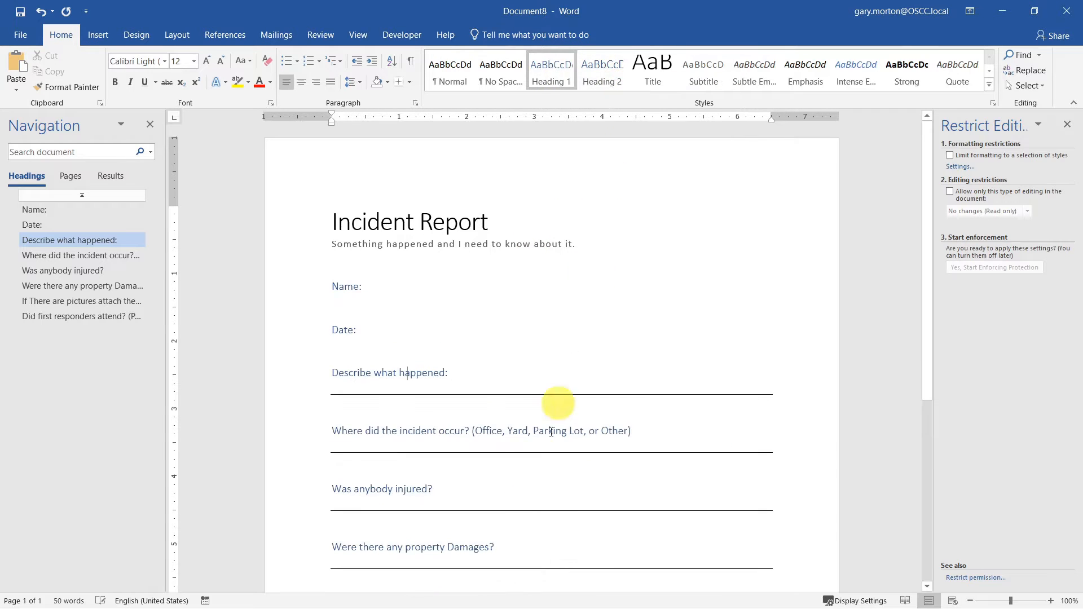
{"action": "scroll", "coordinate": [853, 389], "scroll_direction": "down", "scroll_amount": 2}
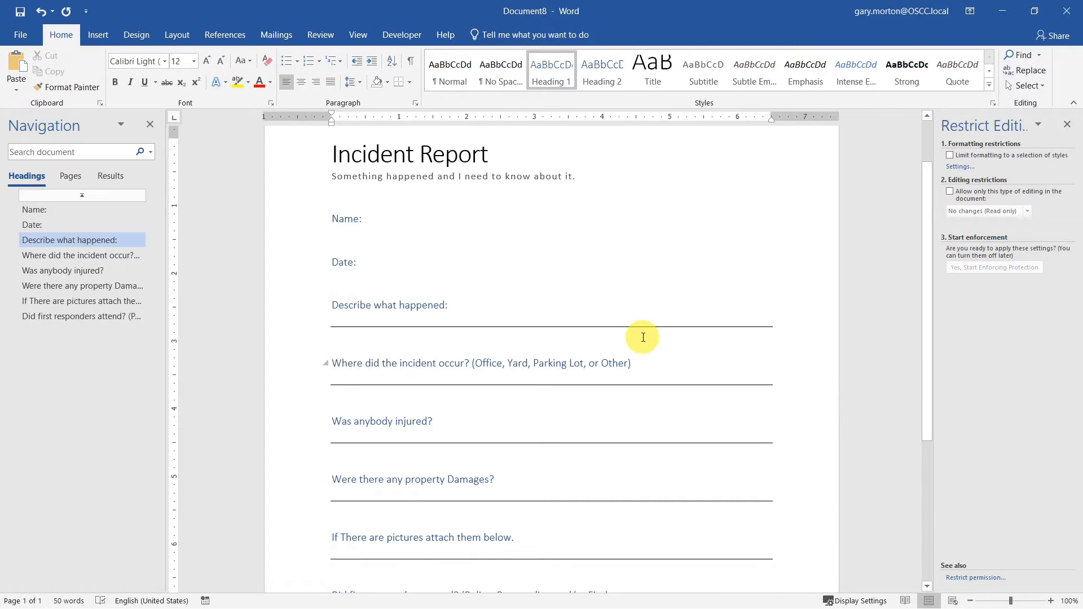
- Generate sample paragraphs with =lorem() under 'Describe what happened:' and remove the leftover empty line
{"action": "left_click", "coordinate": [593, 323]}
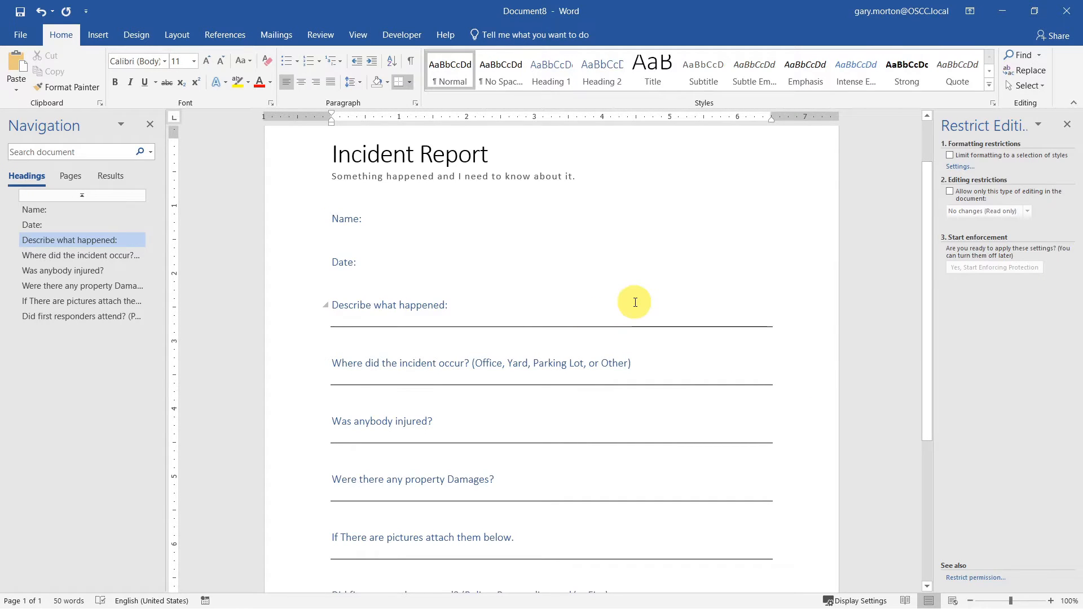
{"action": "type", "text": "=lorem"}
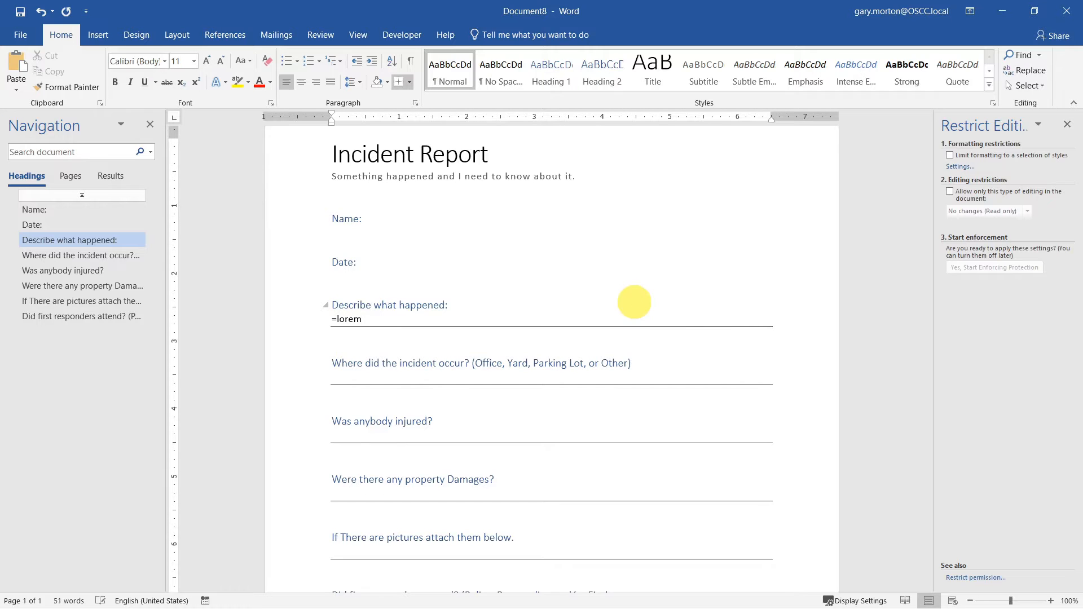
{"action": "type", "text": "()"}
{"action": "key", "text": "Return"}
{"action": "key", "text": "BackSpace"}
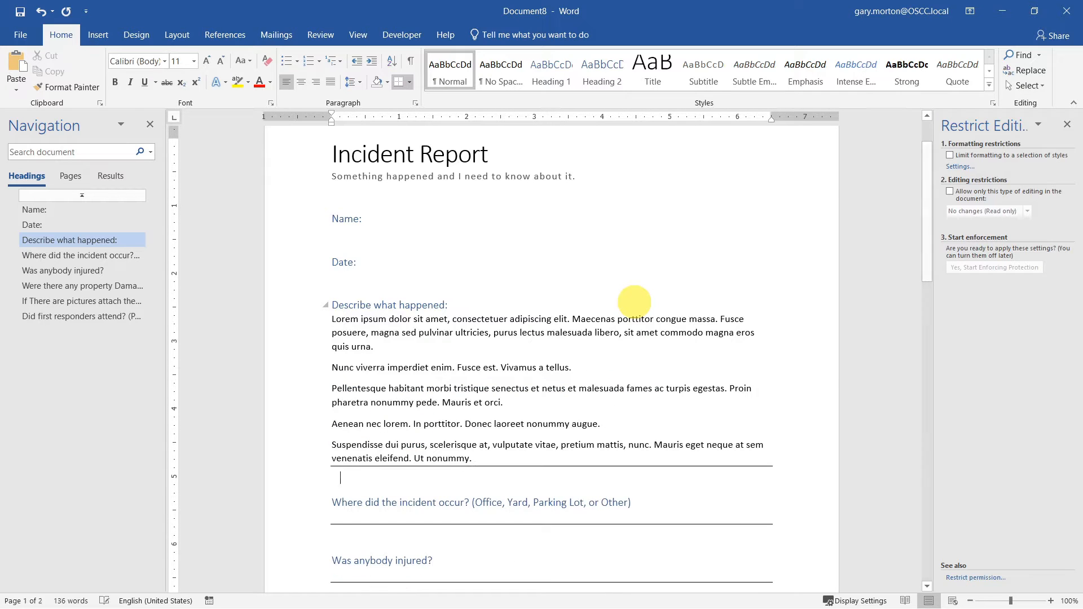
{"action": "scroll", "coordinate": [635, 338], "scroll_direction": "down", "scroll_amount": 4}
{"action": "scroll", "coordinate": [635, 330], "scroll_direction": "down", "scroll_amount": 5}
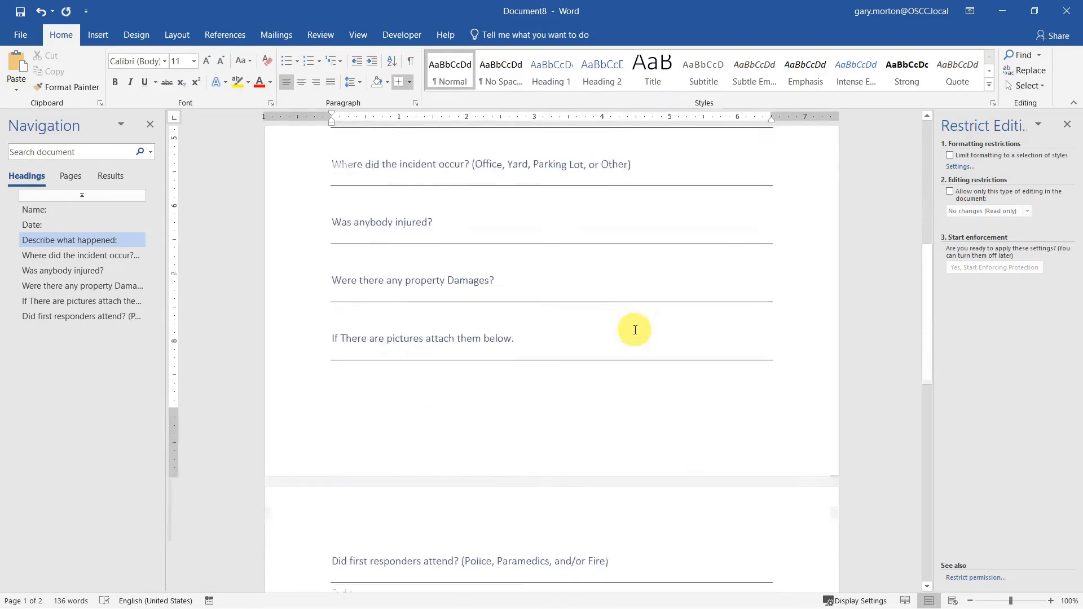
{"action": "scroll", "coordinate": [635, 330], "scroll_direction": "up", "scroll_amount": 10}
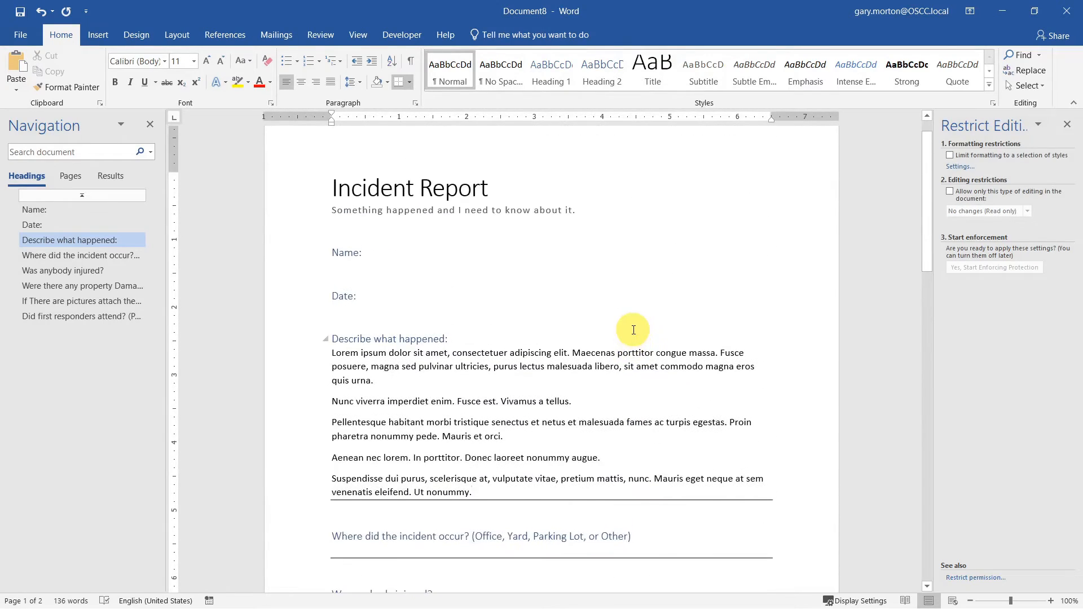
{"action": "scroll", "coordinate": [634, 330], "scroll_direction": "down", "scroll_amount": 10}
{"action": "scroll", "coordinate": [633, 329], "scroll_direction": "up", "scroll_amount": 10}
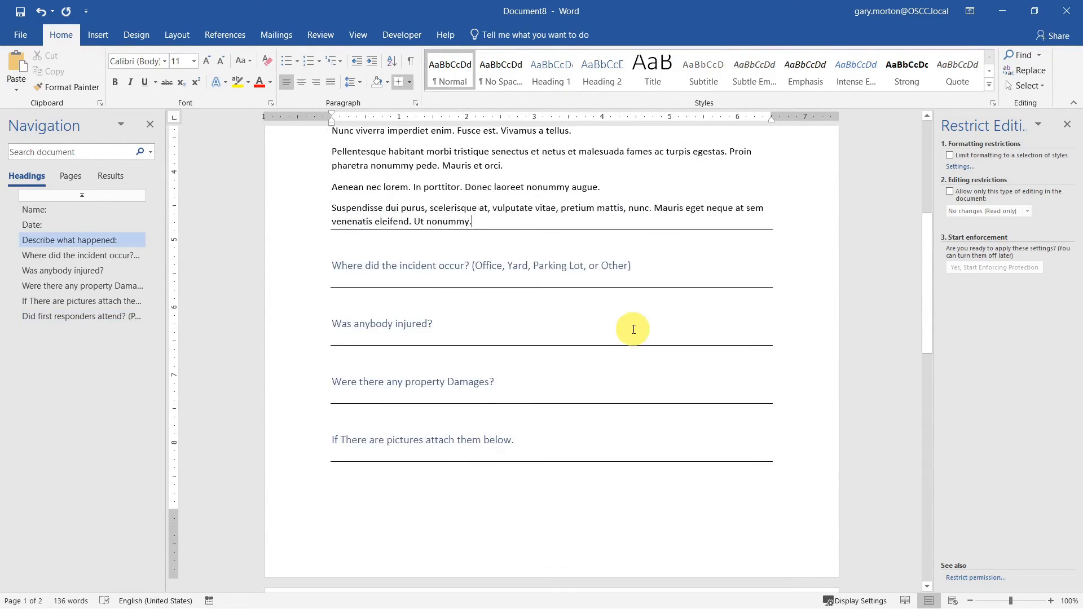
- Reduce the spacing before the 'Describe what happened:' heading to 12 pt
{"action": "left_click", "coordinate": [387, 338]}
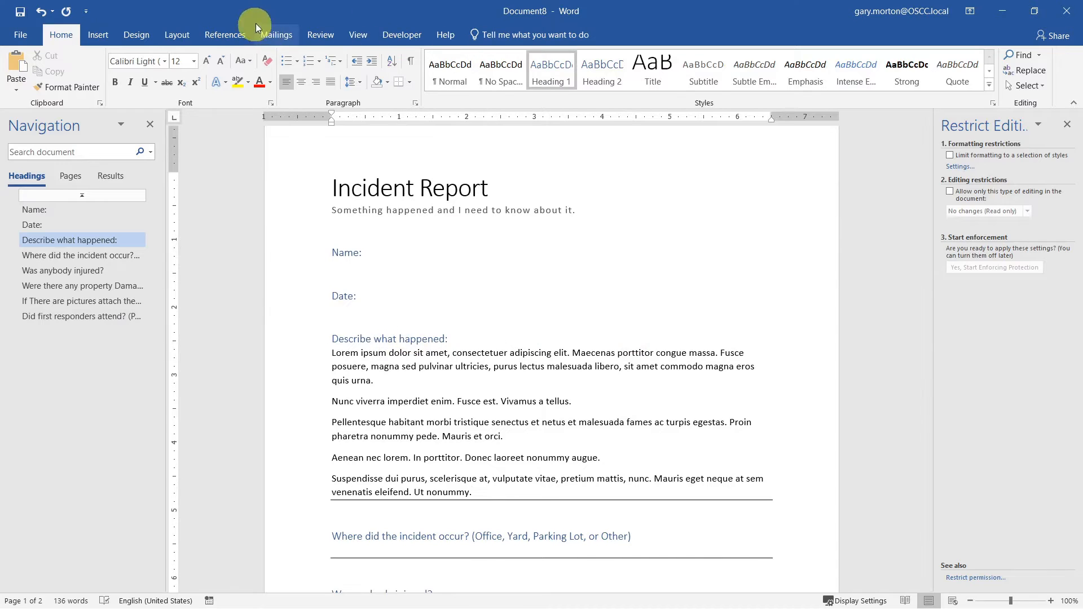
{"action": "left_click", "coordinate": [177, 35]}
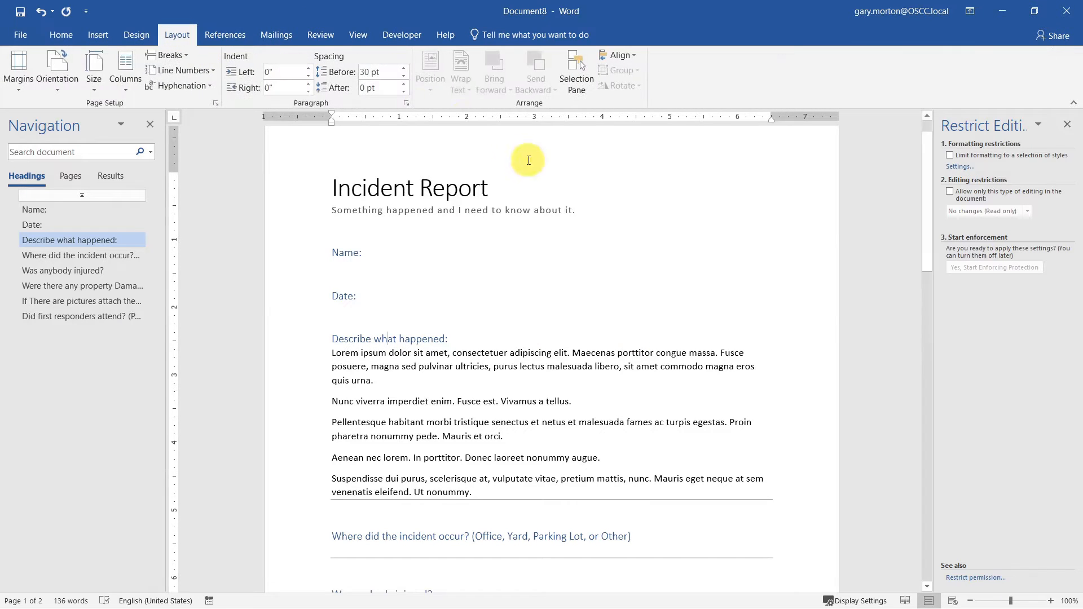
{"action": "left_click", "coordinate": [405, 76]}
{"action": "left_click", "coordinate": [405, 76]}
{"action": "left_click", "coordinate": [405, 76]}
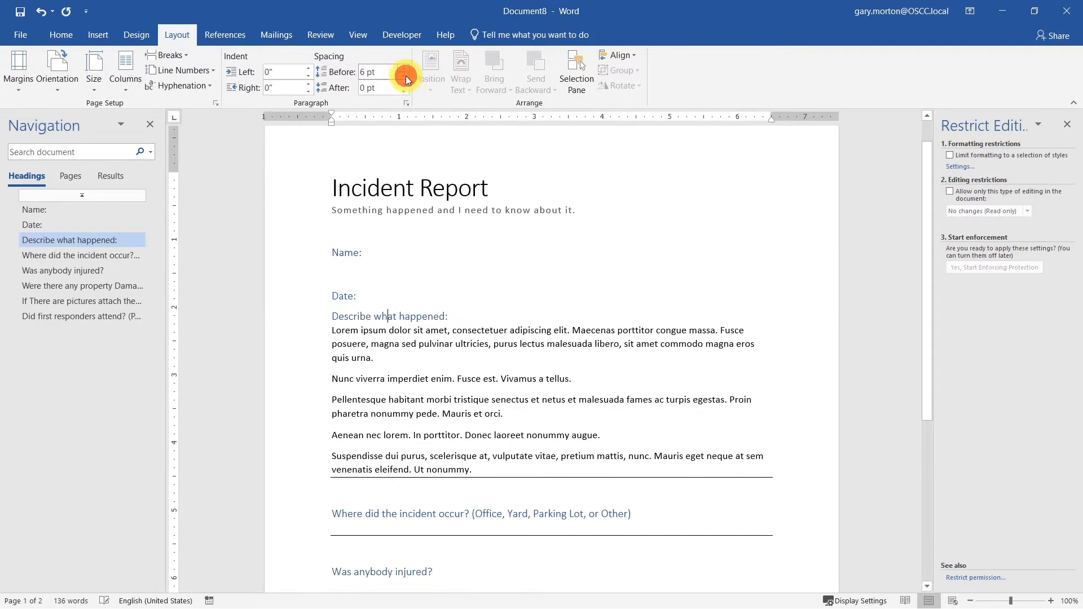
{"action": "left_click", "coordinate": [405, 76]}
{"action": "left_click", "coordinate": [405, 76]}
{"action": "left_click", "coordinate": [404, 68]}
{"action": "left_click", "coordinate": [404, 68]}
{"action": "left_click", "coordinate": [404, 69]}
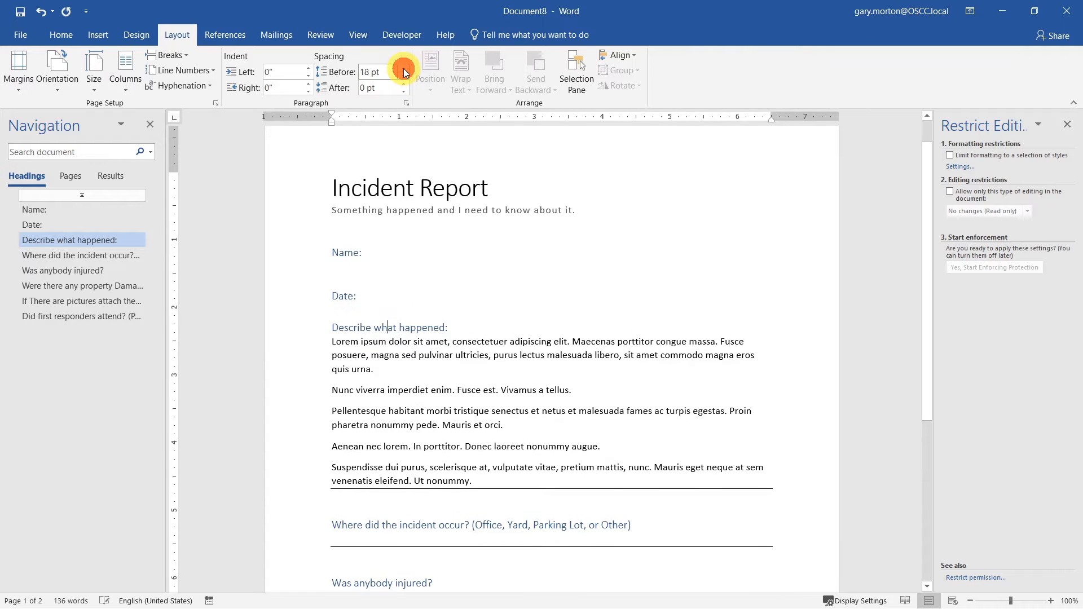
{"action": "left_click", "coordinate": [403, 68]}
{"action": "left_click", "coordinate": [402, 77]}
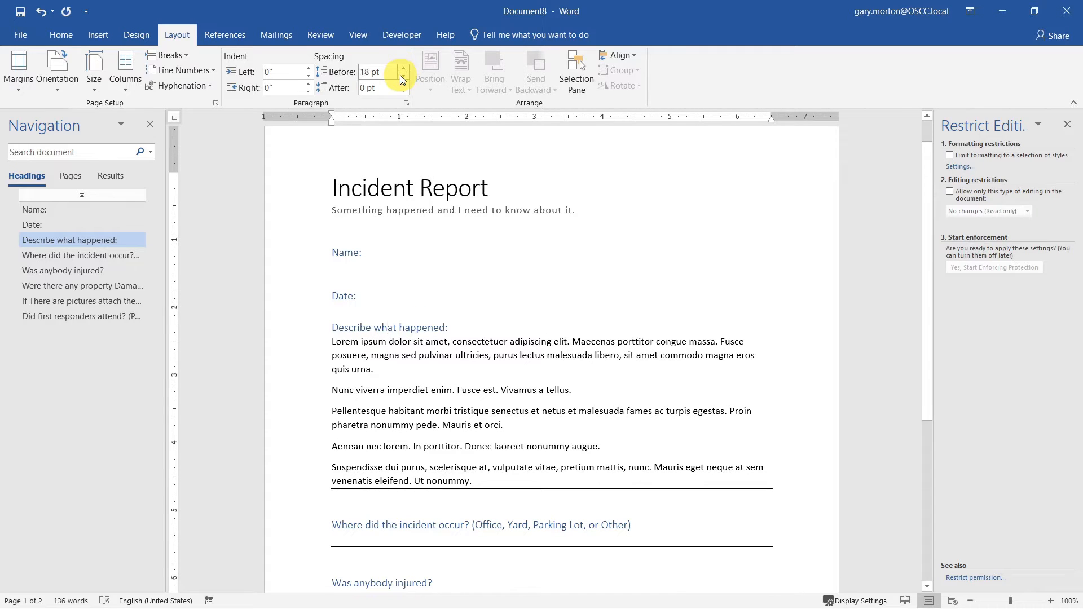
{"action": "left_click", "coordinate": [403, 77]}
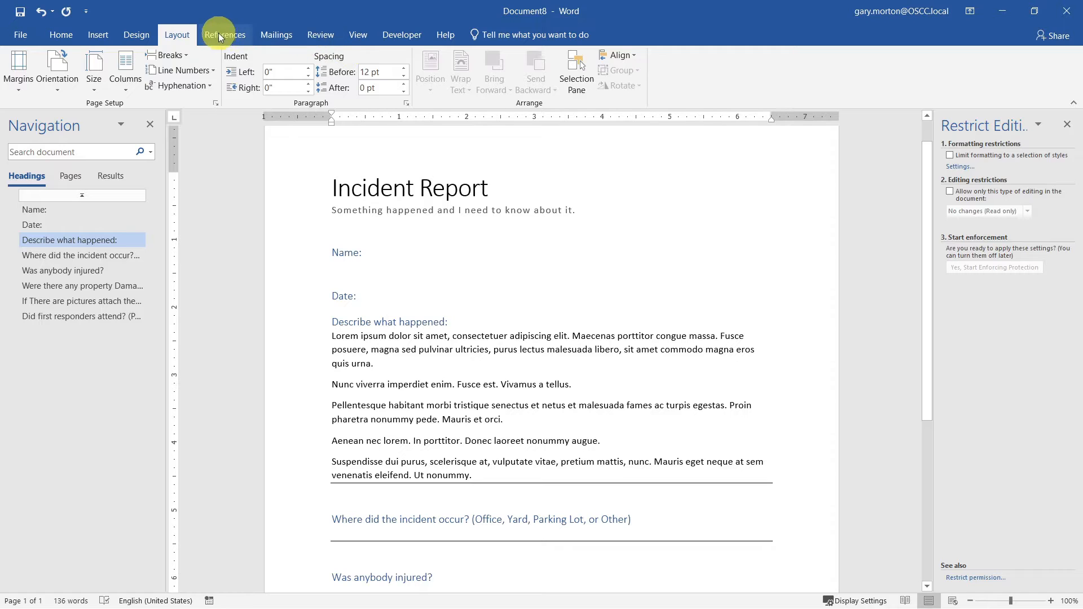
- Update the Heading 1 style to match the new 12 pt spacing
{"action": "left_click", "coordinate": [61, 35]}
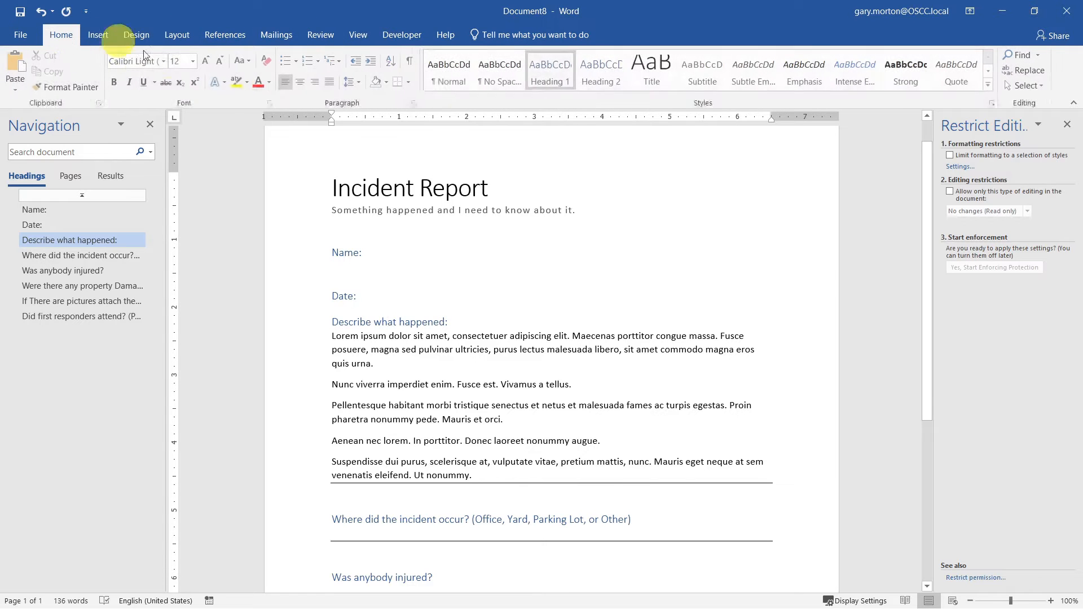
{"action": "right_click", "coordinate": [548, 72]}
{"action": "left_click", "coordinate": [567, 92]}
{"action": "scroll", "coordinate": [446, 395], "scroll_direction": "down", "scroll_amount": 4}
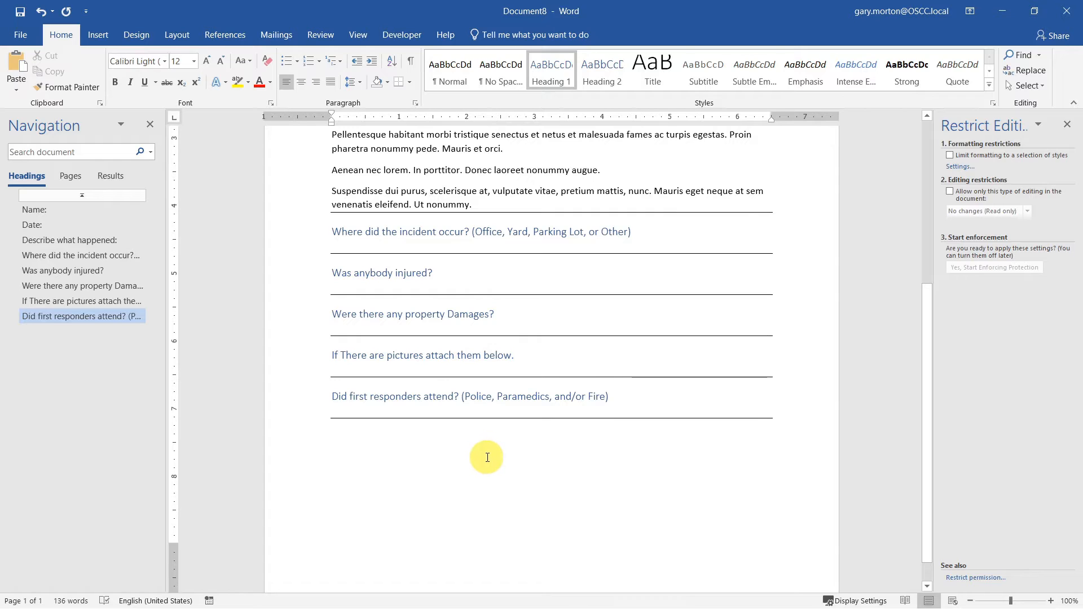
{"action": "scroll", "coordinate": [487, 458], "scroll_direction": "up", "scroll_amount": 5}
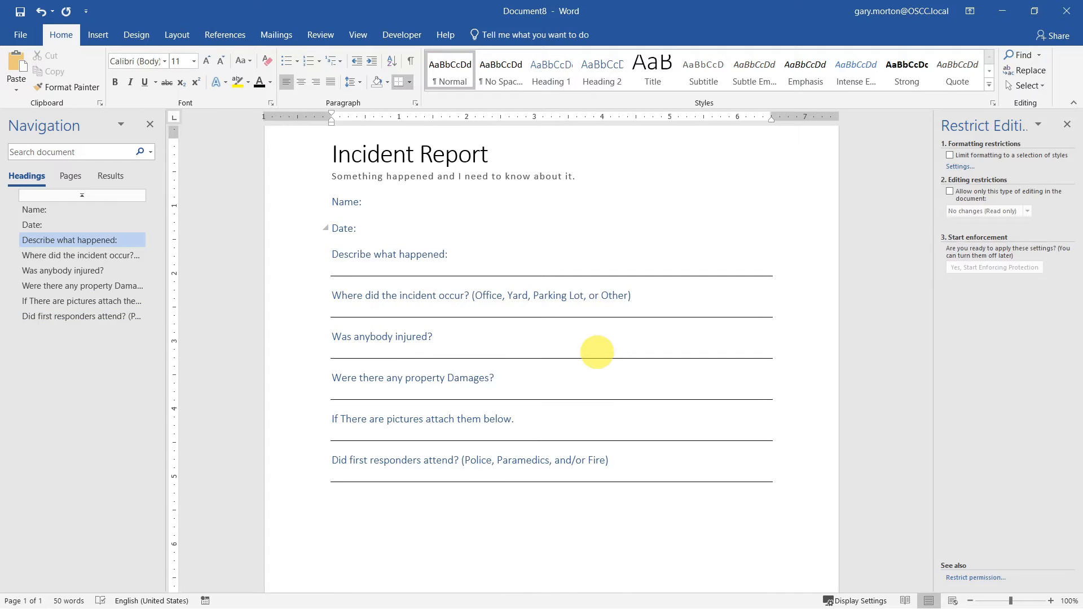
- Save the form as Word Template Incident Report.dotx in Custom Office Templates
{"action": "left_click", "coordinate": [22, 35]}
{"action": "left_click", "coordinate": [26, 158]}
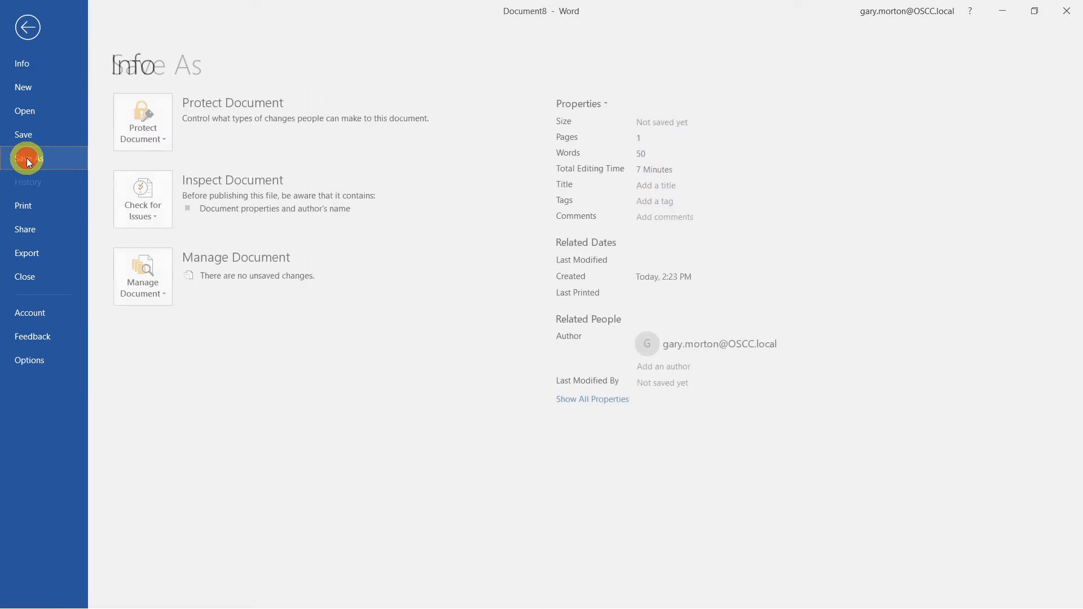
{"action": "left_click", "coordinate": [166, 258]}
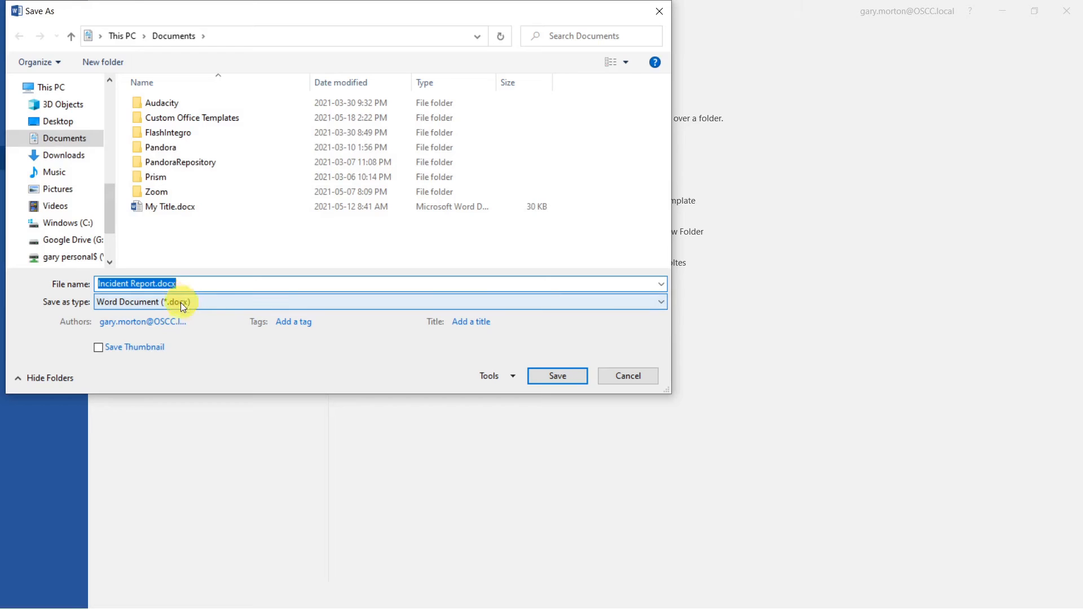
{"action": "left_click", "coordinate": [168, 299]}
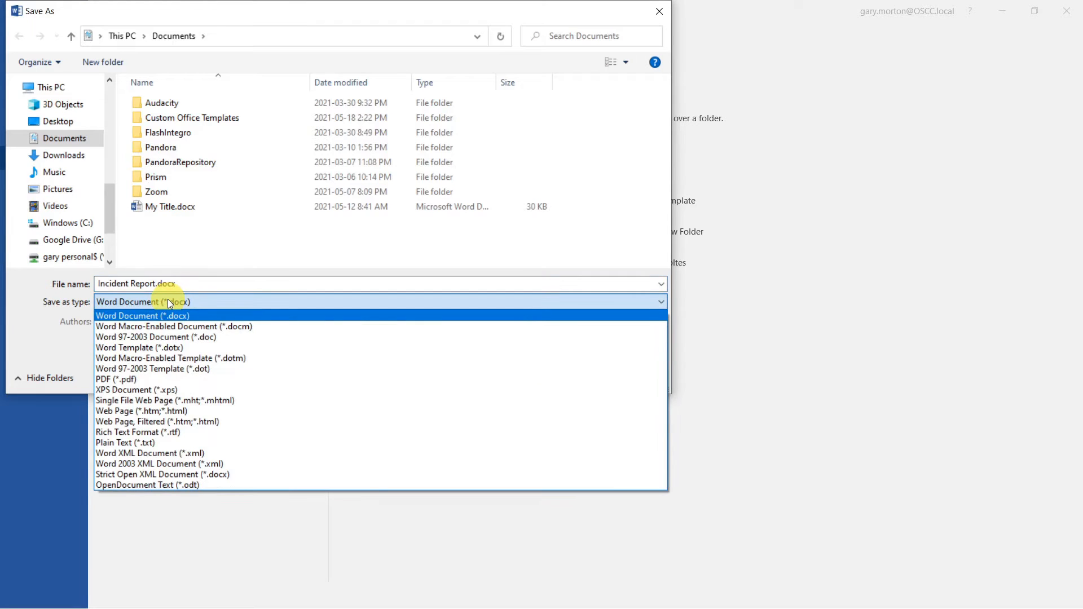
{"action": "left_click", "coordinate": [191, 347]}
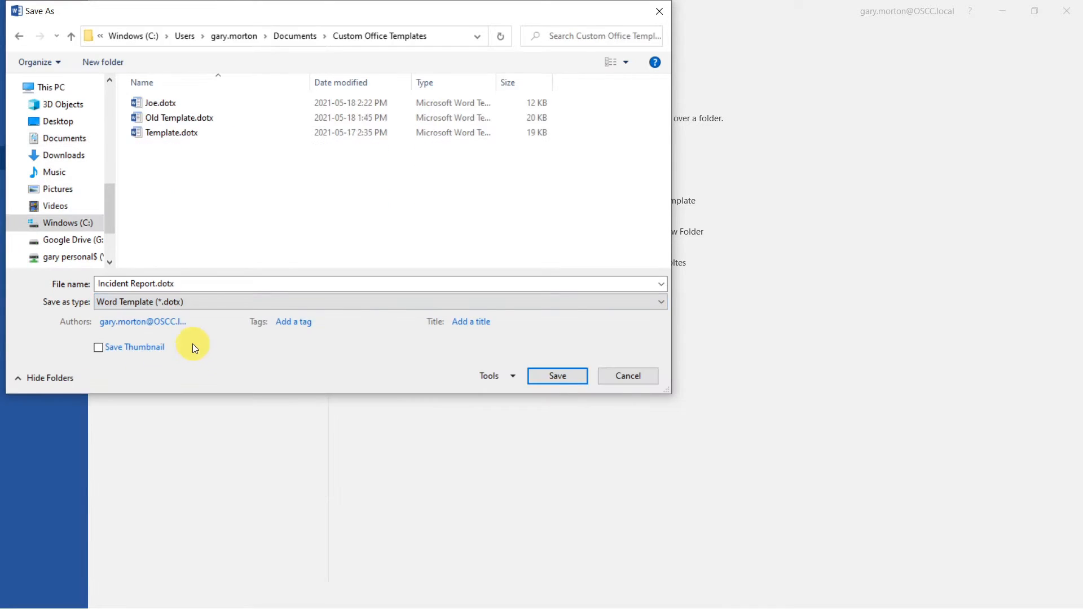
{"action": "left_click", "coordinate": [570, 377]}
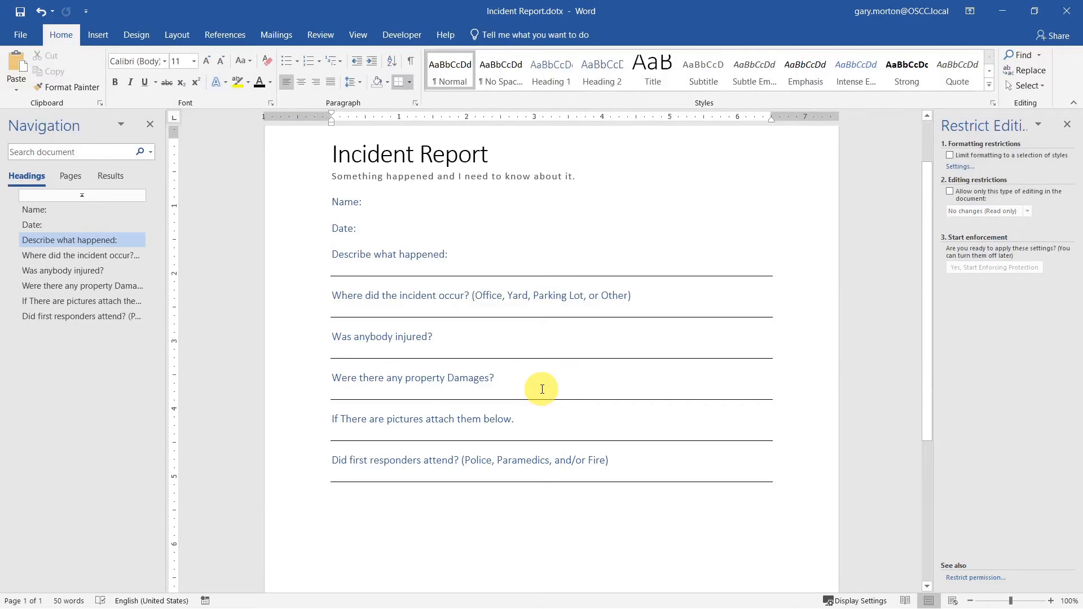
- Close the template and create a new document from the personal Incident Report template
{"action": "left_click", "coordinate": [1068, 15]}
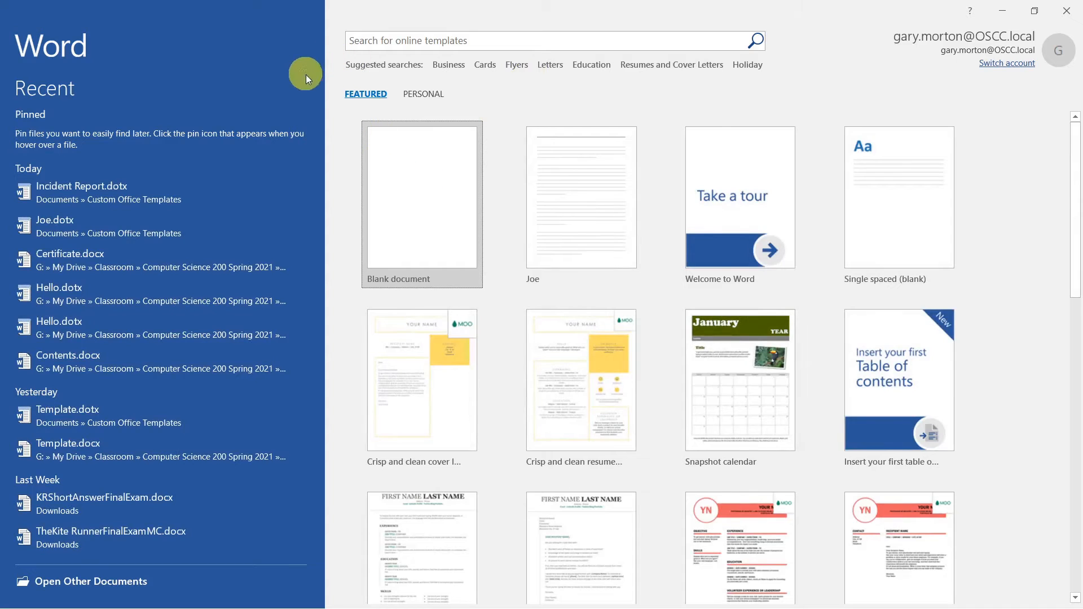
{"action": "left_click", "coordinate": [430, 94]}
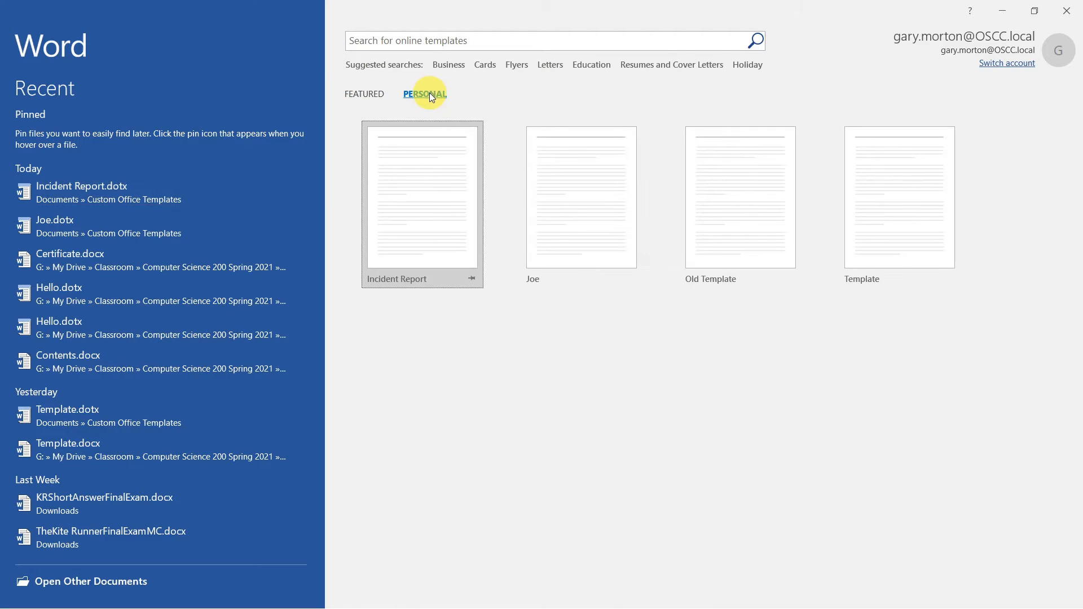
{"action": "left_click", "coordinate": [447, 197]}
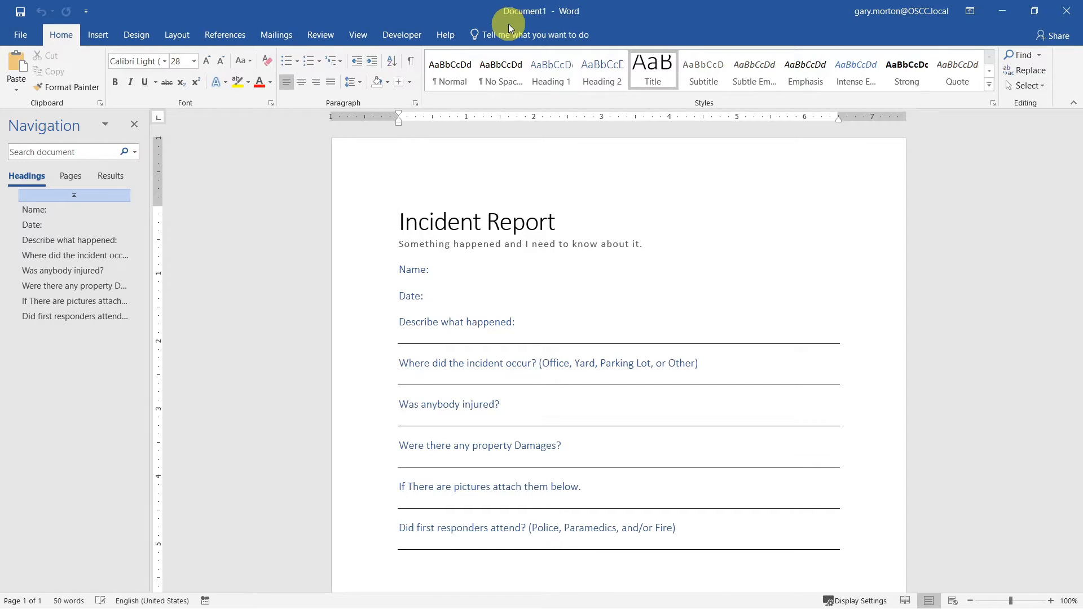
- Save the new document as Incident Report.docx in Google Drive's Videos > Template folder
{"action": "left_click", "coordinate": [20, 12]}
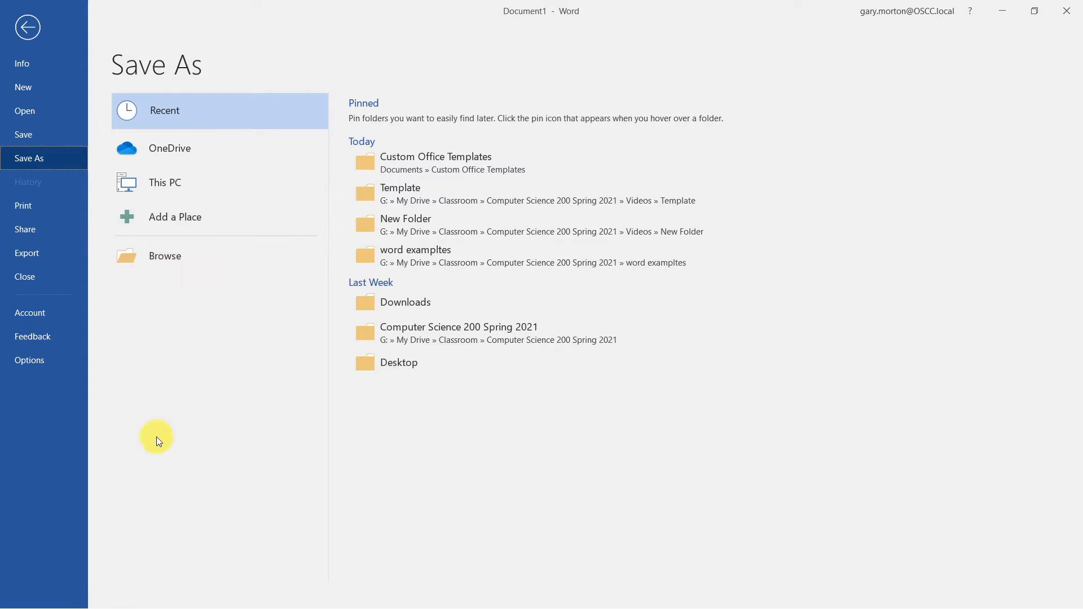
{"action": "left_click", "coordinate": [169, 258]}
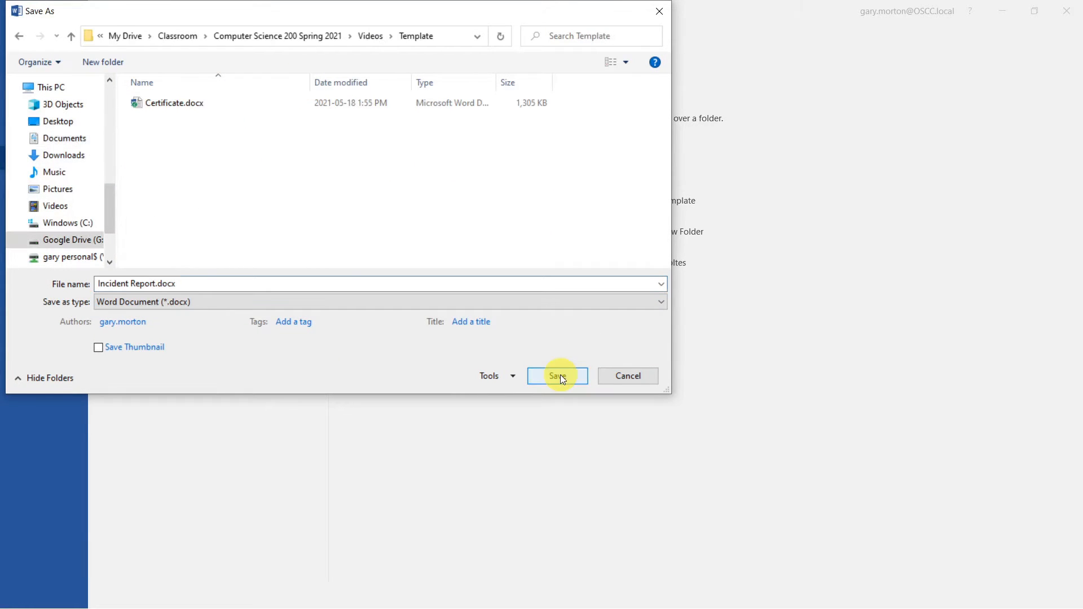
{"action": "left_click", "coordinate": [561, 377]}
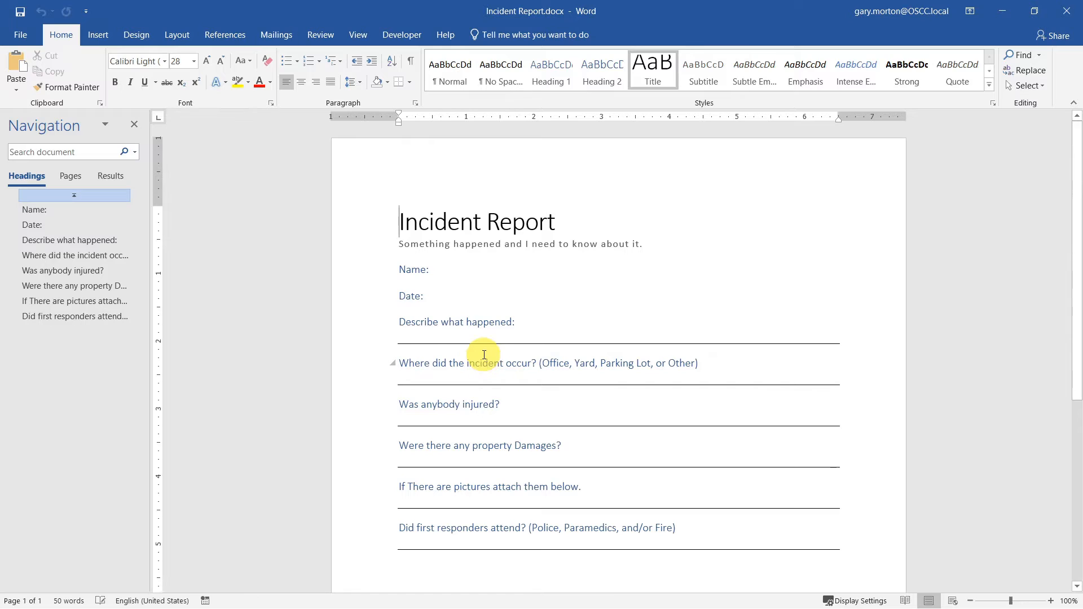
- Enter a name, 'Today' as the date, and =lorem(1,5) sample text as the description
{"action": "left_click", "coordinate": [529, 271]}
{"action": "type", "text": "Gary"}
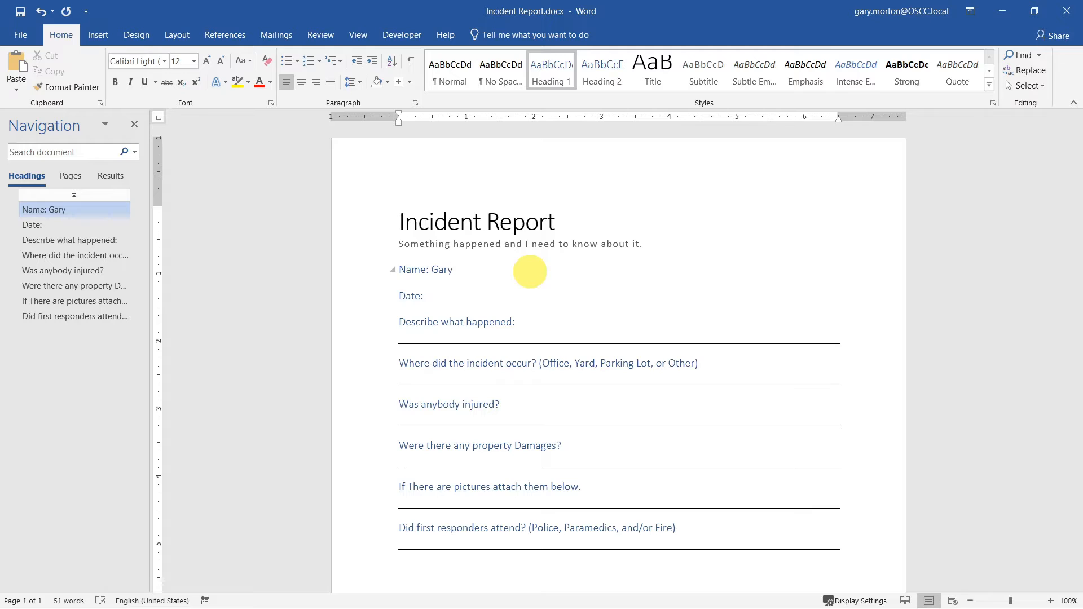
{"action": "left_click", "coordinate": [490, 289]}
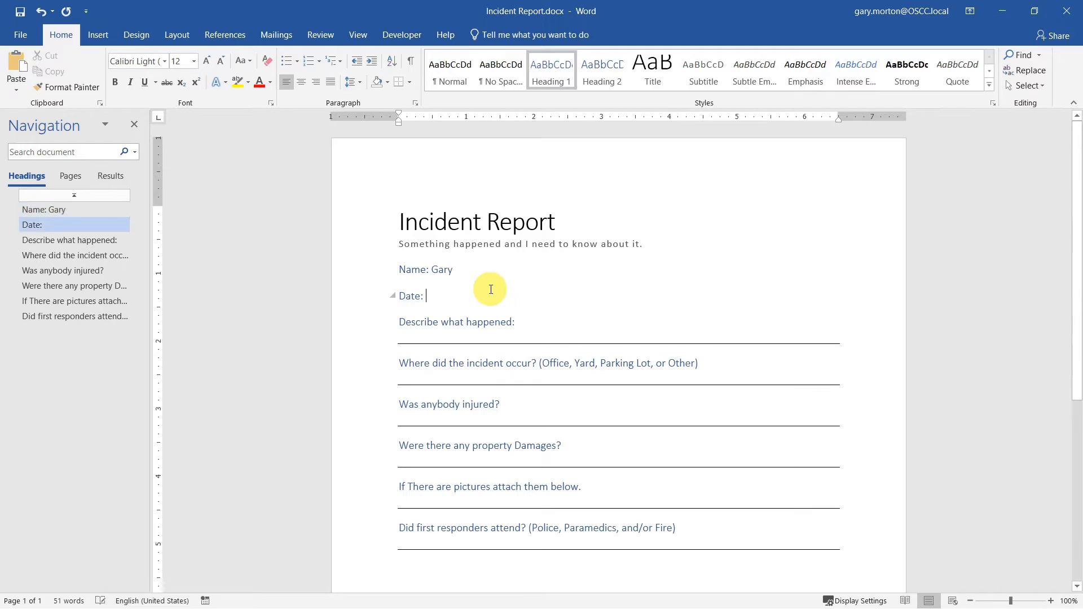
{"action": "type", "text": "Today"}
{"action": "left_click", "coordinate": [506, 337]}
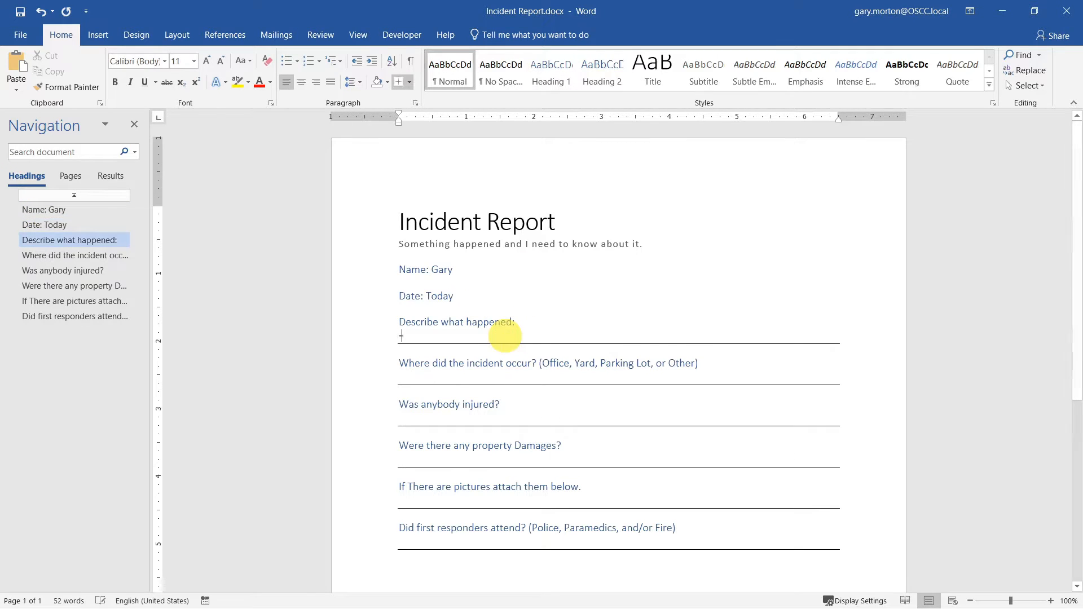
{"action": "type", "text": "=lorem("}
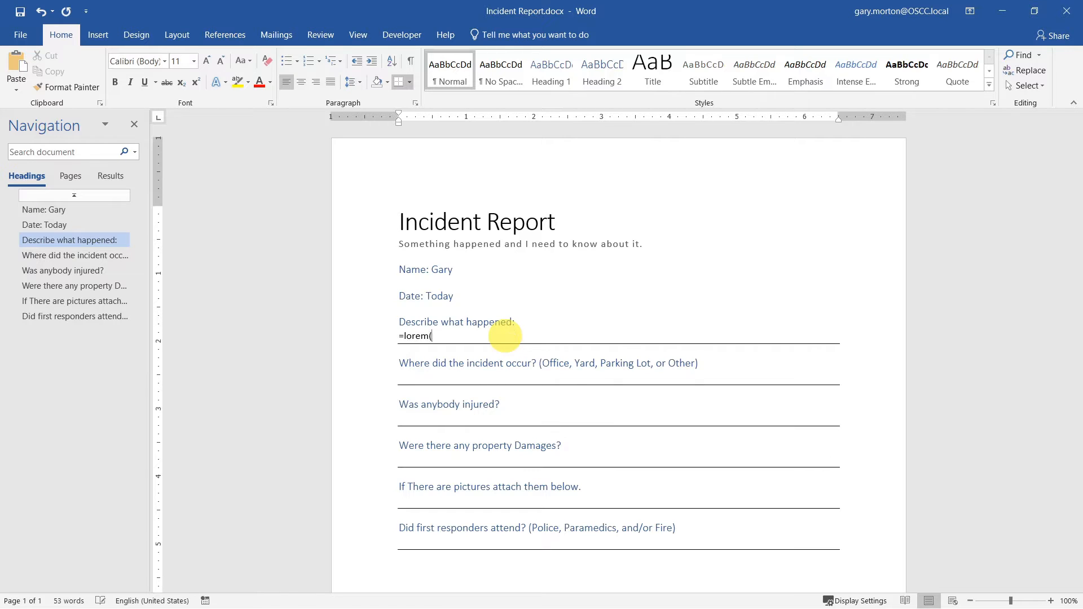
{"action": "type", "text": "1,5)"}
{"action": "key", "text": "Return"}
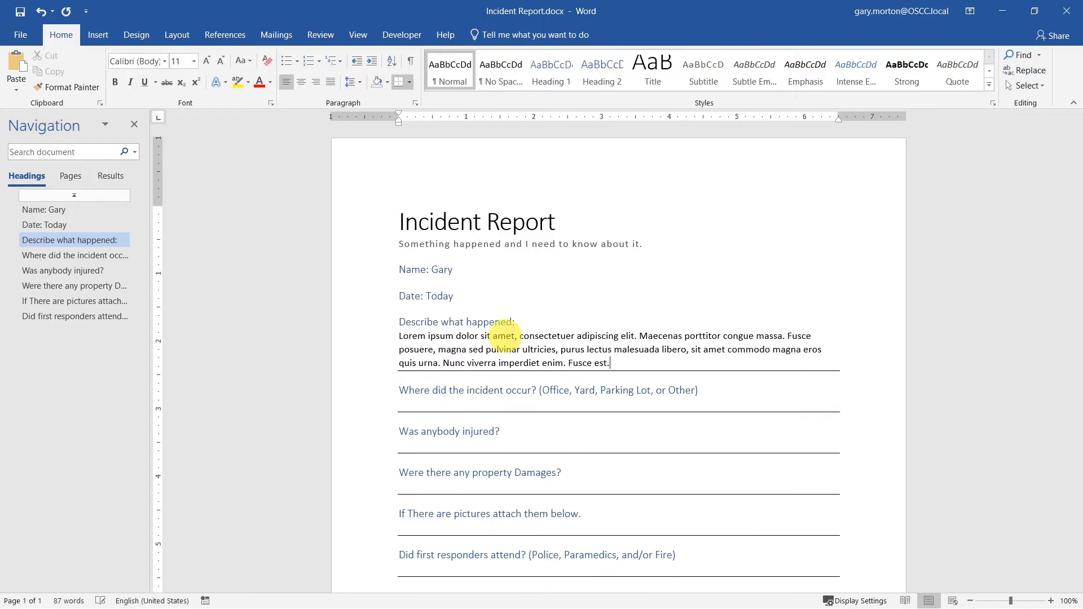
- Answer the location, injury and damage questions with 'On the streey', 'yes' and 'tons'
{"action": "left_click", "coordinate": [511, 406]}
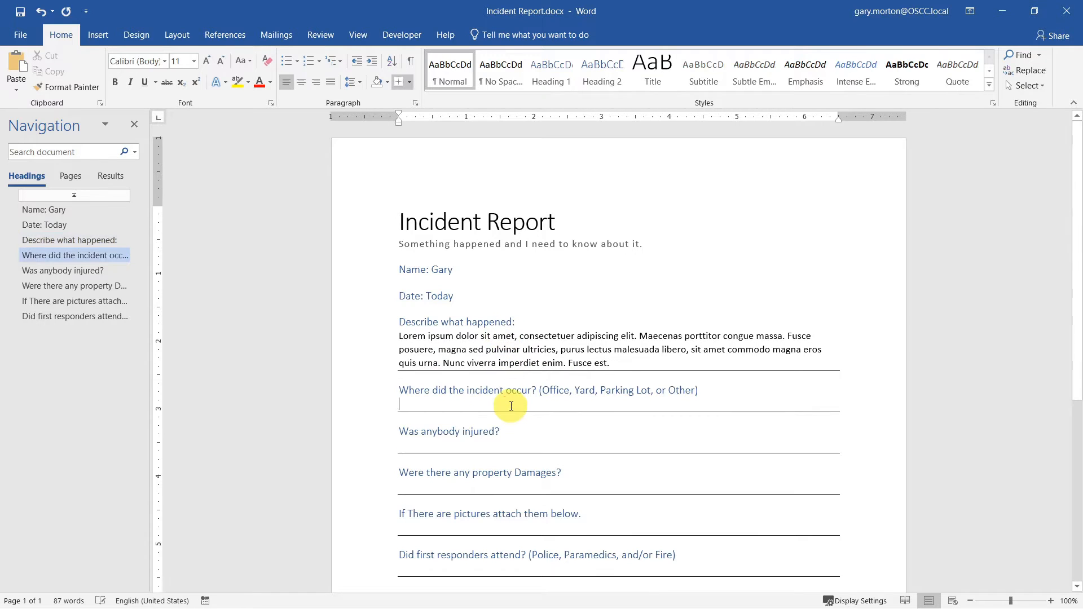
{"action": "type", "text": "On the "}
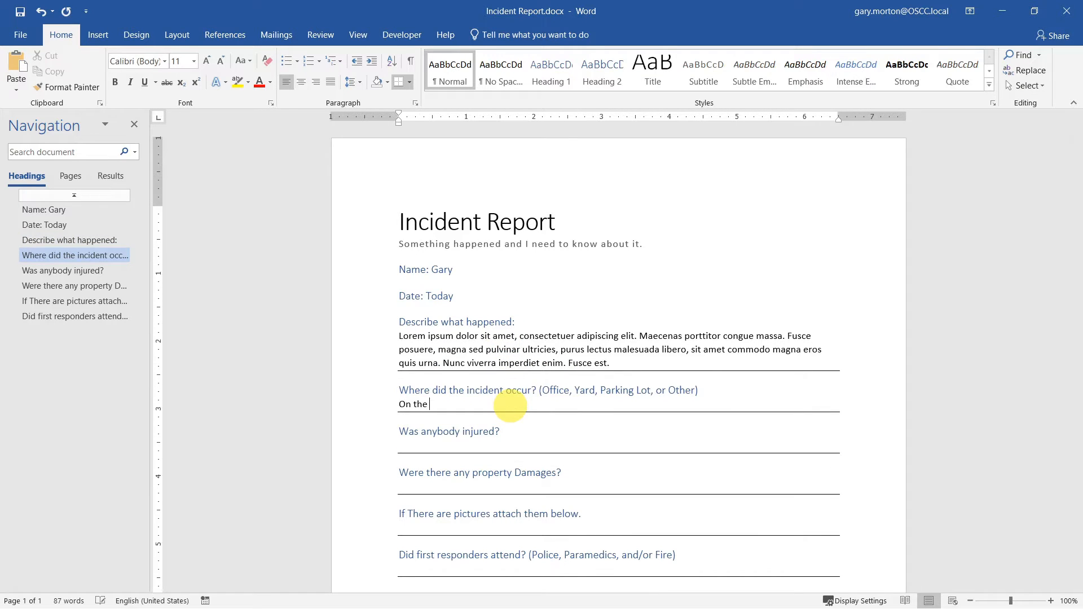
{"action": "type", "text": "streey"}
{"action": "left_click", "coordinate": [507, 441]}
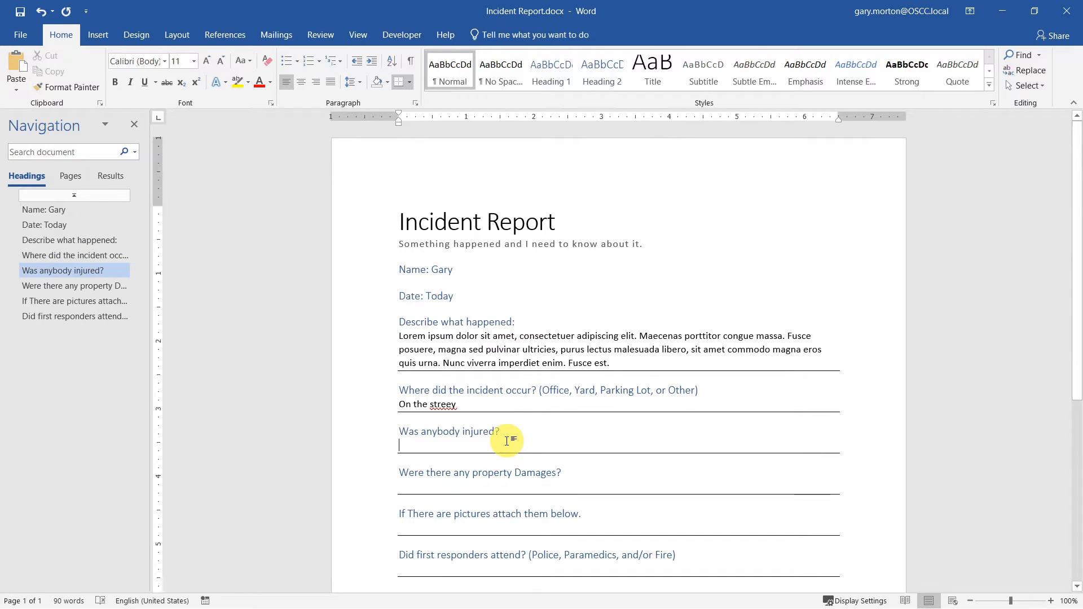
{"action": "type", "text": "yes"}
{"action": "left_click", "coordinate": [478, 488]}
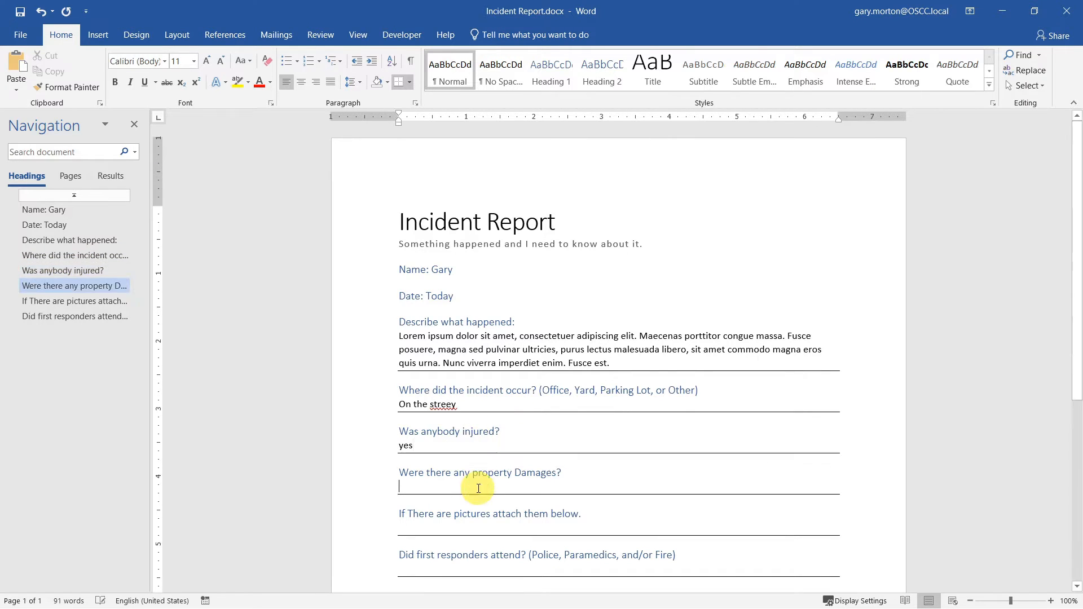
{"action": "type", "text": "tons"}
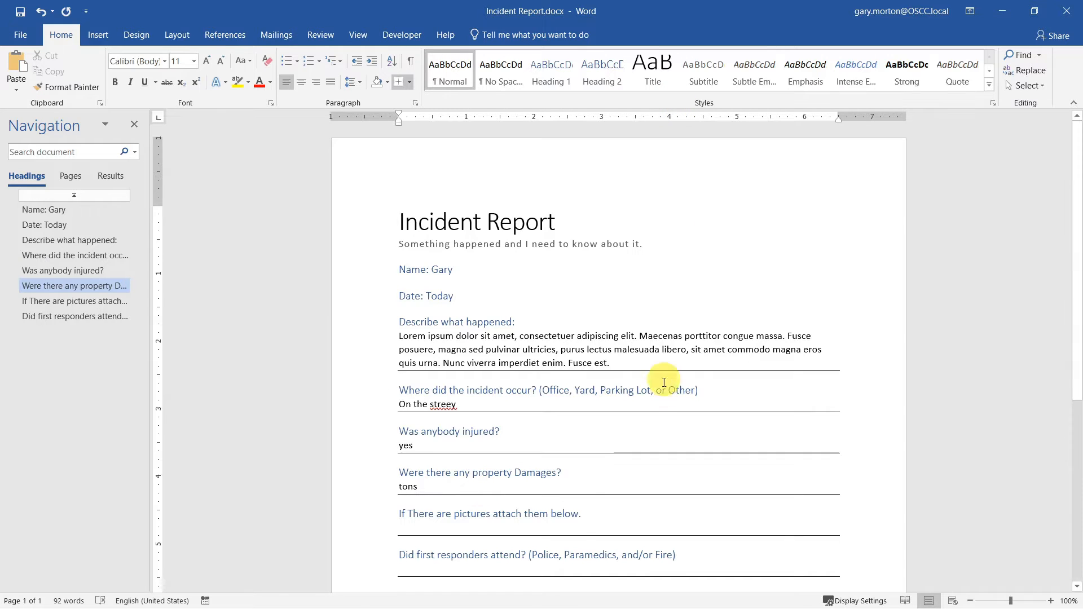
{"action": "left_click", "coordinate": [575, 527]}
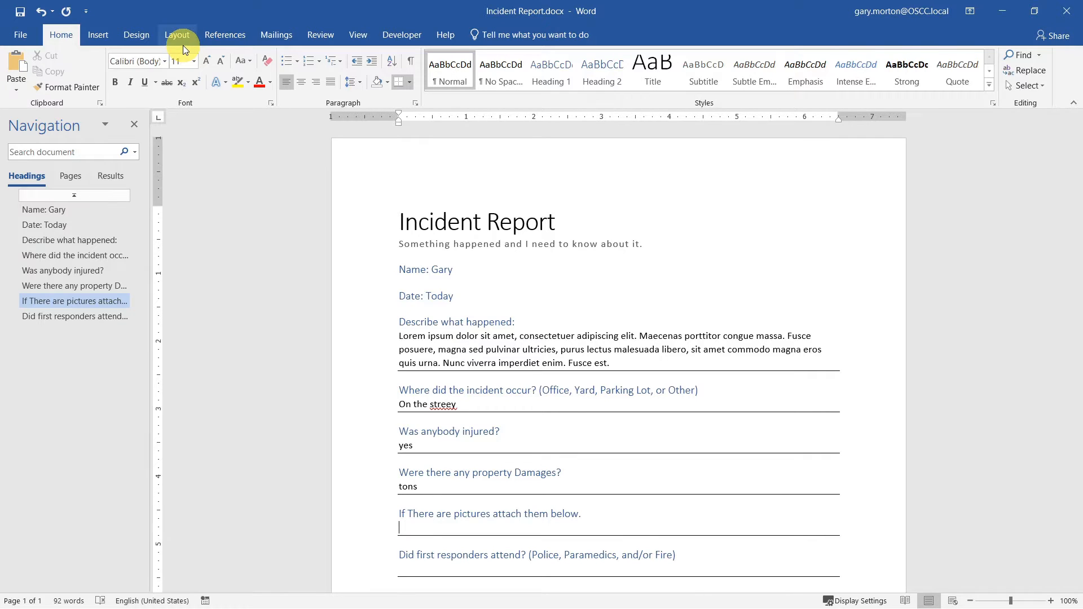
- Insert an online pear photo, shrink it to about 2.15 by 1.43 inches, and begin typing 'All of them'
{"action": "scroll", "coordinate": [365, 258], "scroll_direction": "down", "scroll_amount": 1}
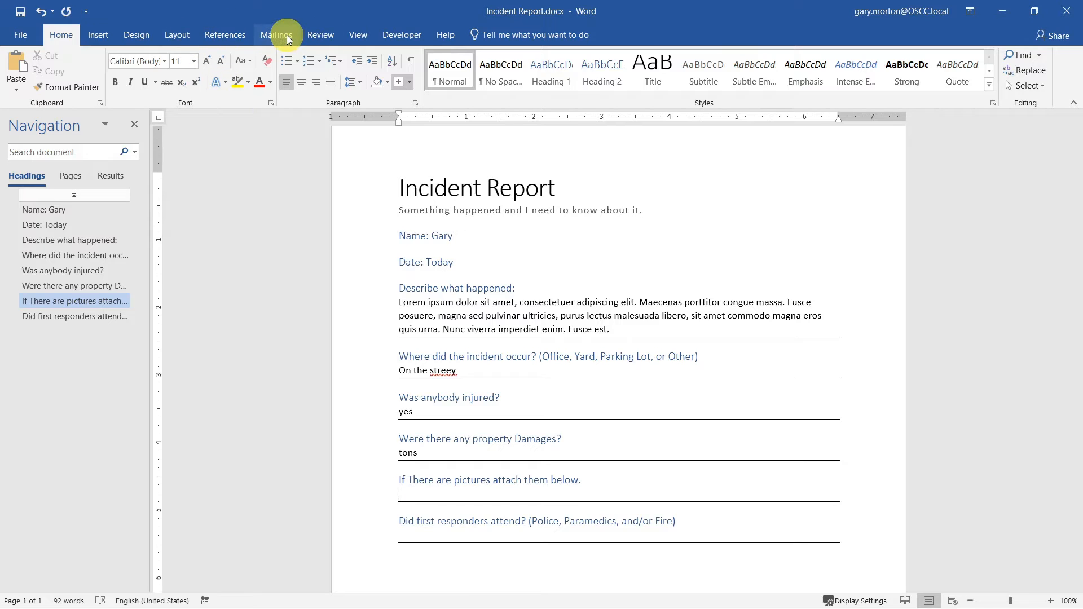
{"action": "left_click", "coordinate": [100, 33]}
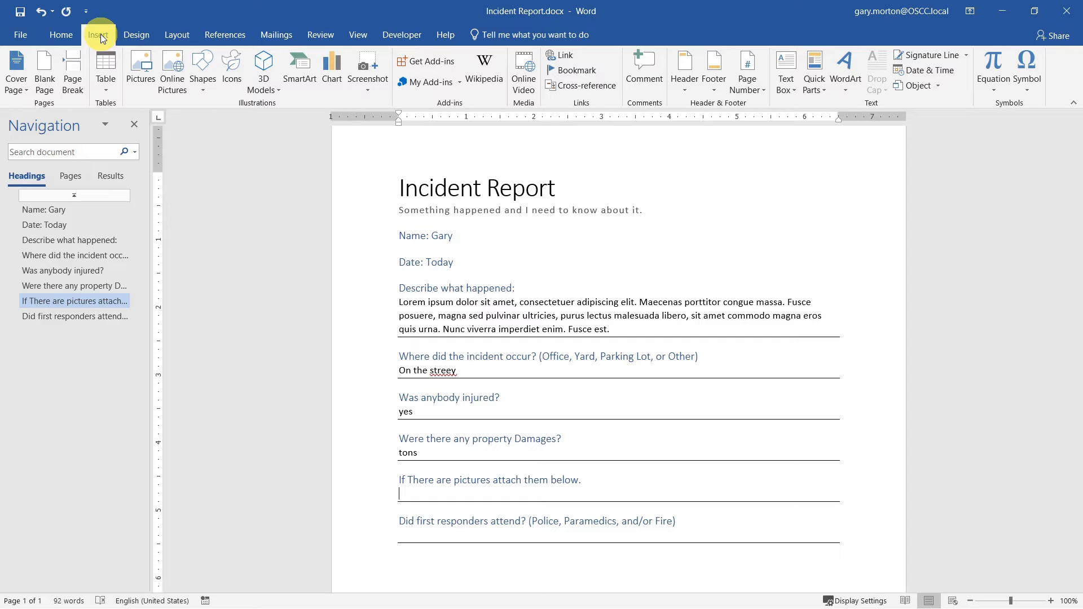
{"action": "left_click", "coordinate": [138, 70]}
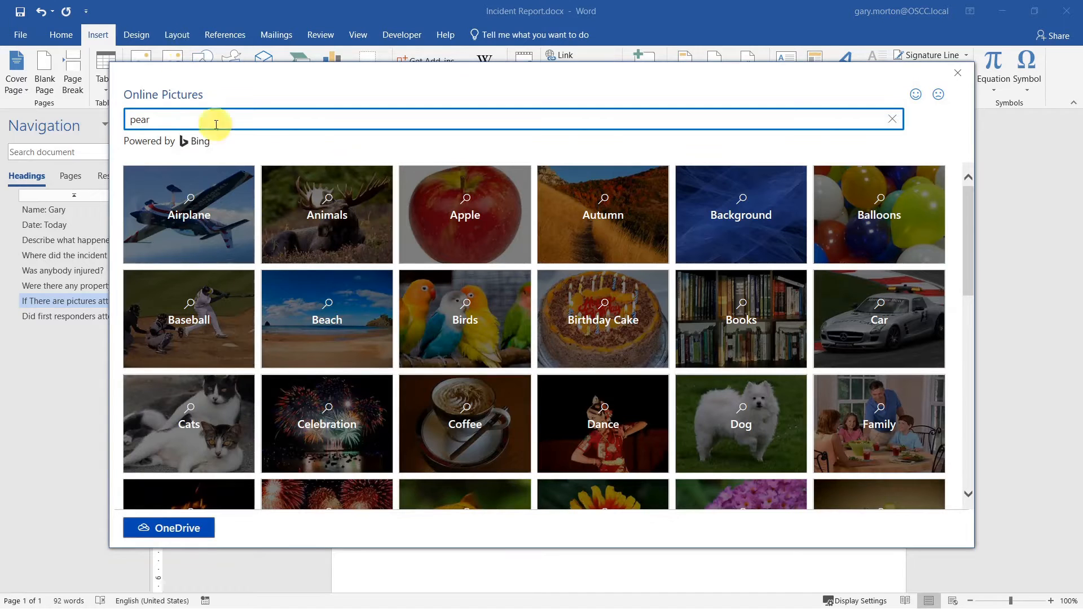
{"action": "key", "text": "Return"}
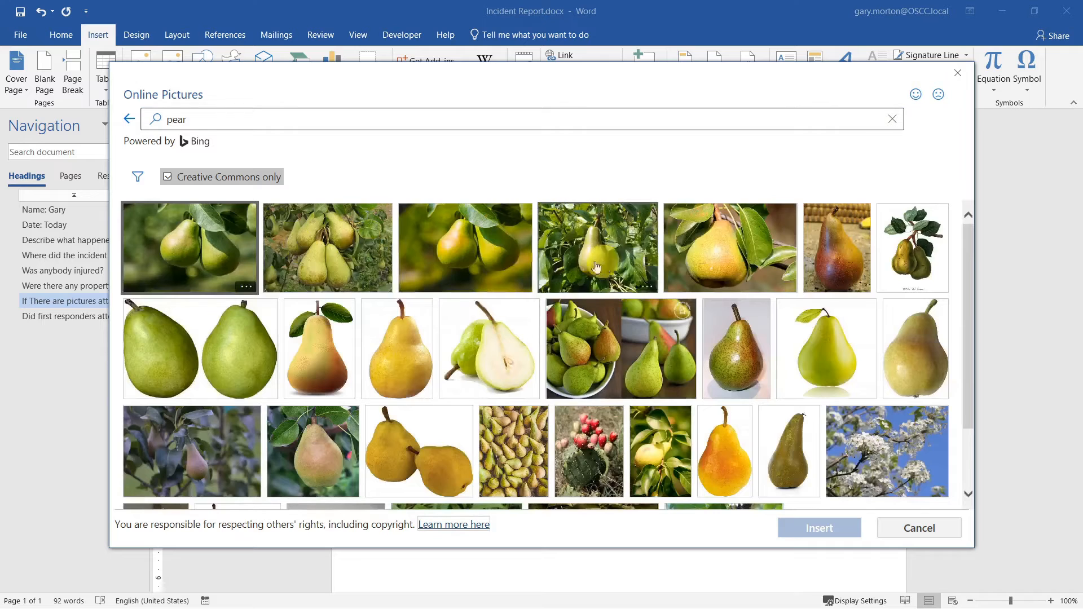
{"action": "left_click", "coordinate": [465, 248]}
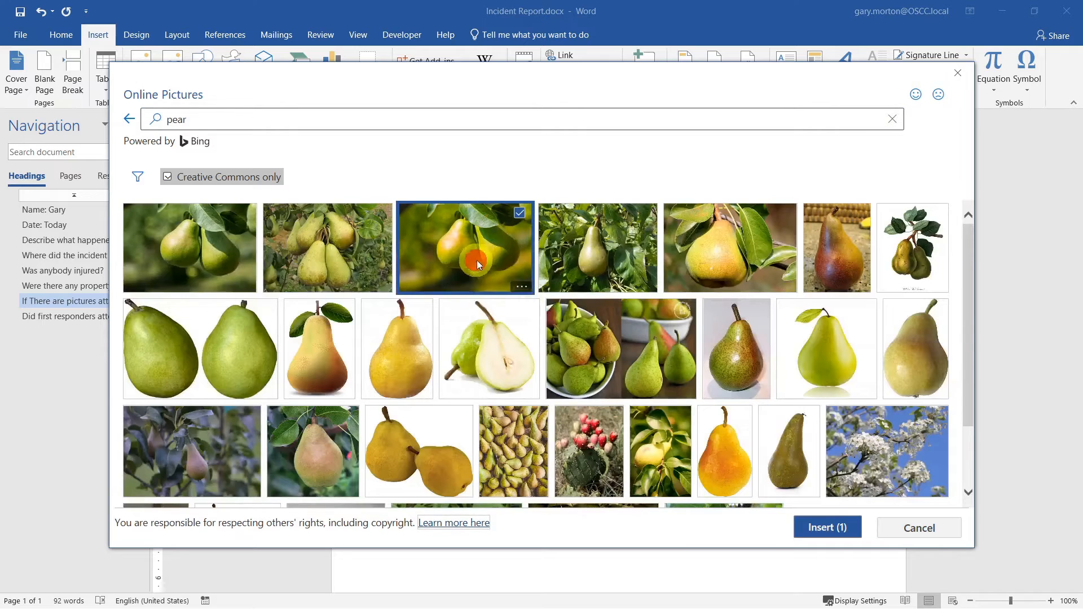
{"action": "left_click", "coordinate": [835, 528]}
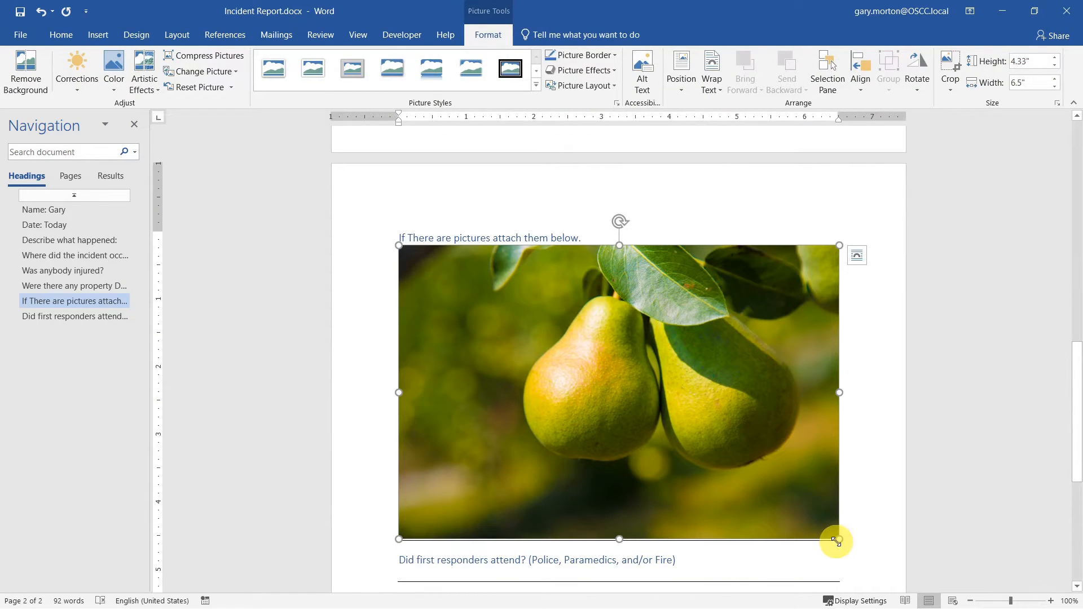
{"action": "left_click_drag", "start_coordinate": [836, 540], "coordinate": [545, 342]}
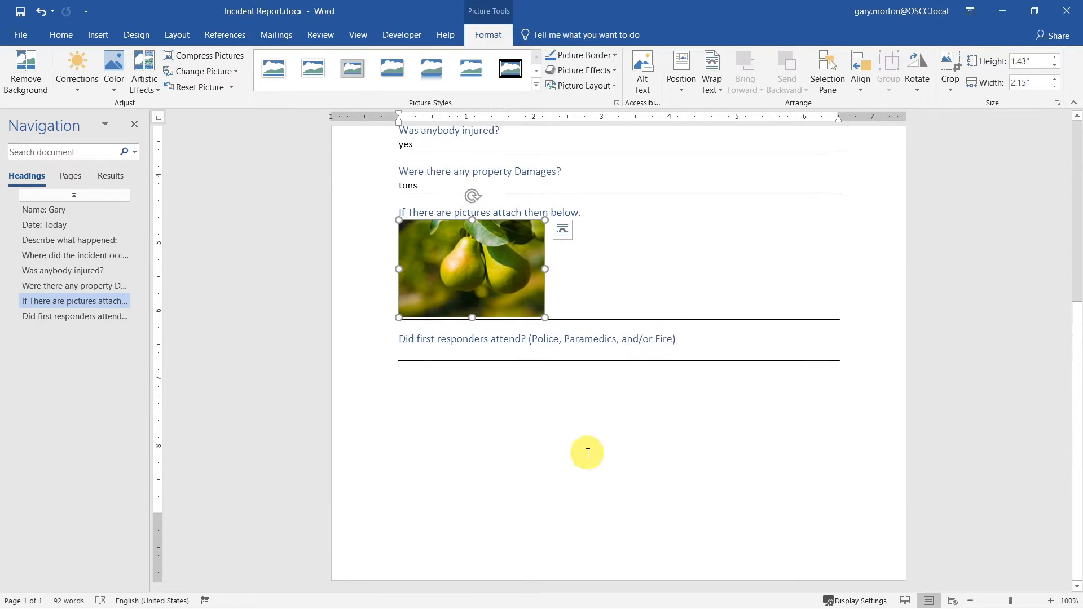
{"action": "left_click", "coordinate": [710, 359]}
{"action": "type", "text": "All of them"}
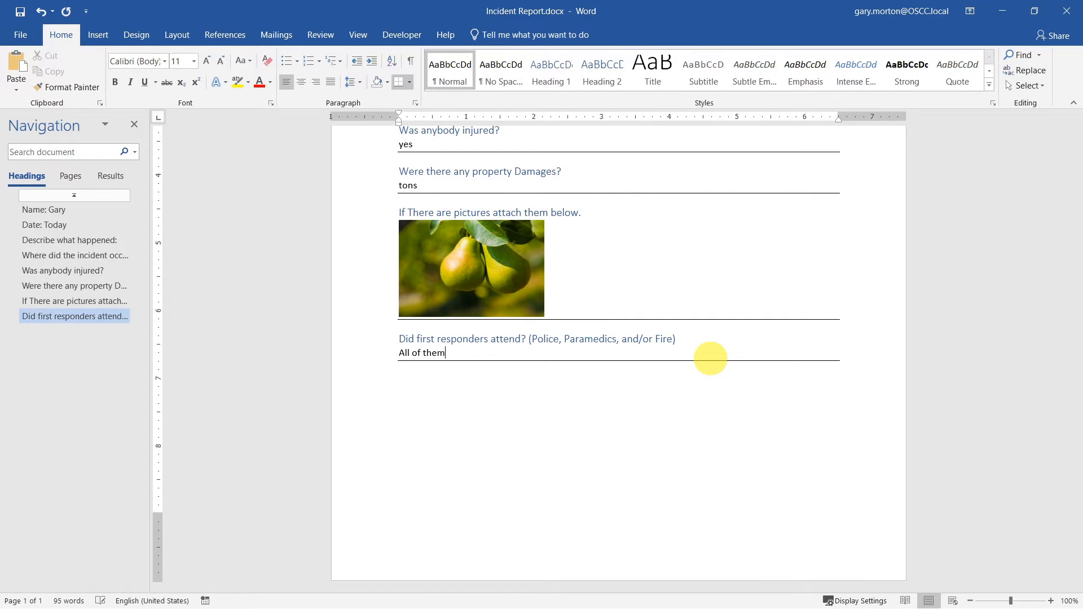
- Save the filled-in Incident Report
{"action": "scroll", "coordinate": [843, 442], "scroll_direction": "up", "scroll_amount": 7}
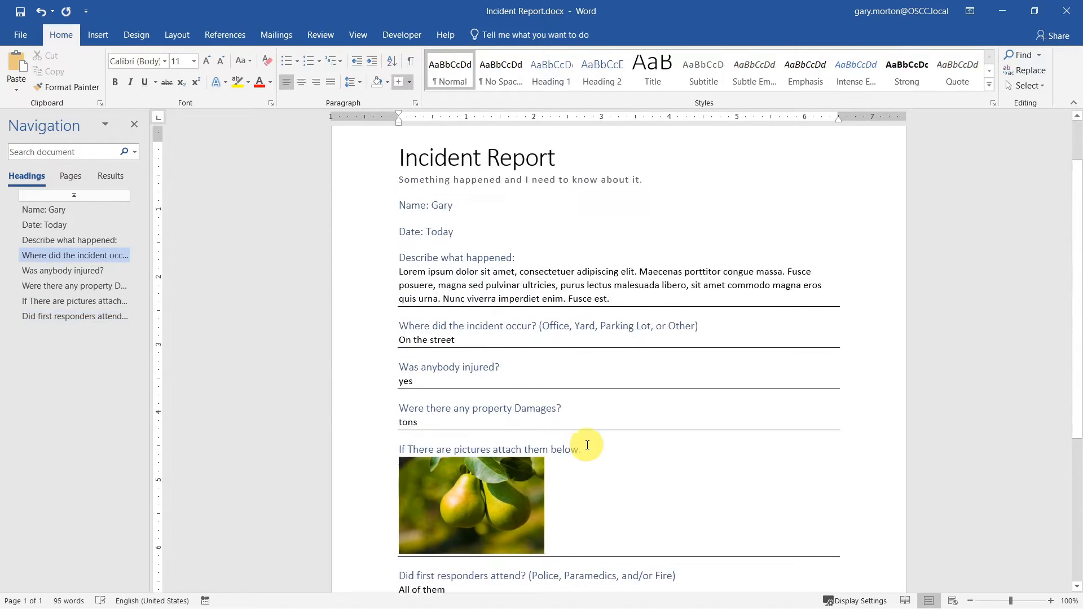
{"action": "scroll", "coordinate": [587, 479], "scroll_direction": "down", "scroll_amount": 1}
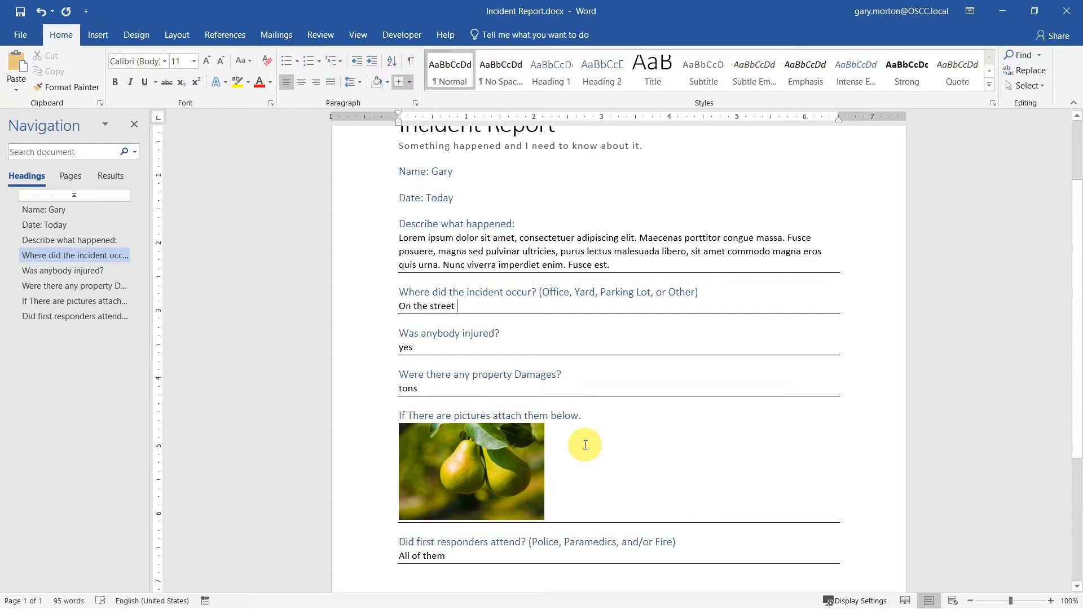
{"action": "left_click", "coordinate": [20, 12]}
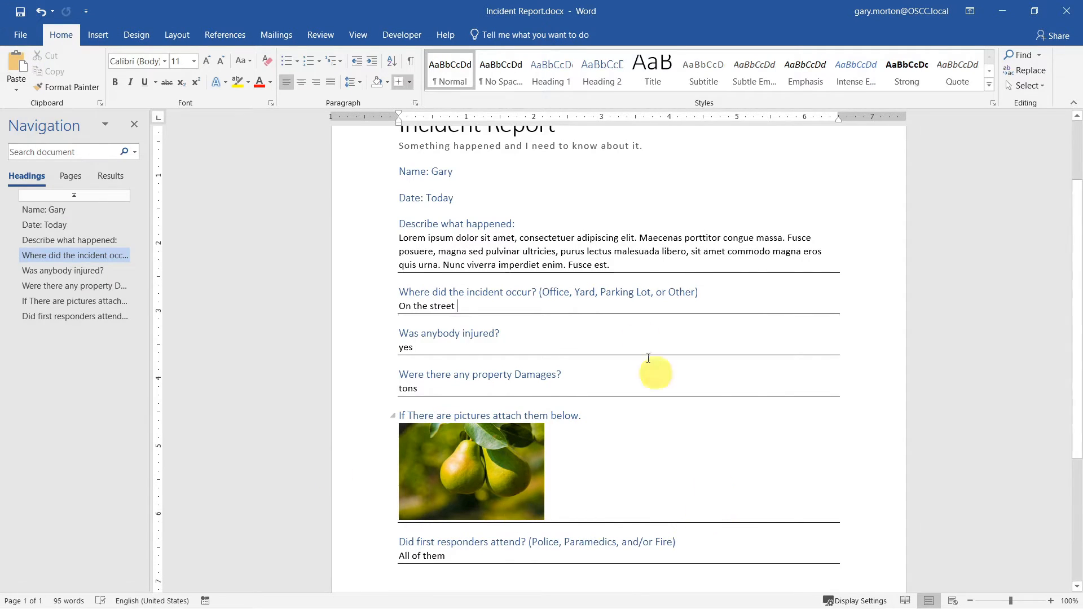
- Add 'hello' after the title, split the Name and Date headings with spaces, and save again
{"action": "scroll", "coordinate": [648, 370], "scroll_direction": "up", "scroll_amount": 1}
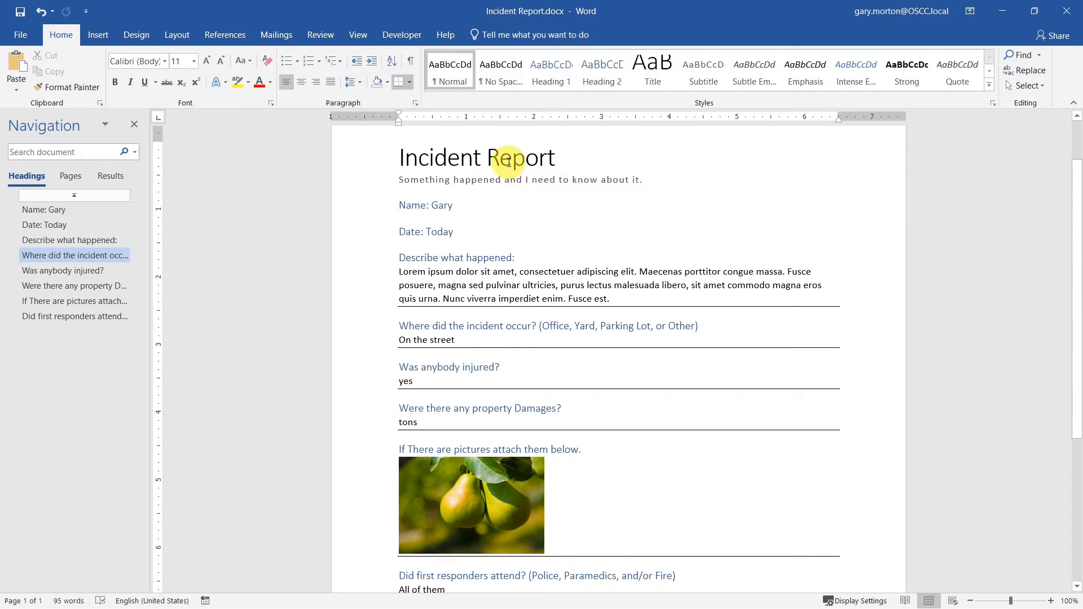
{"action": "left_click", "coordinate": [568, 159]}
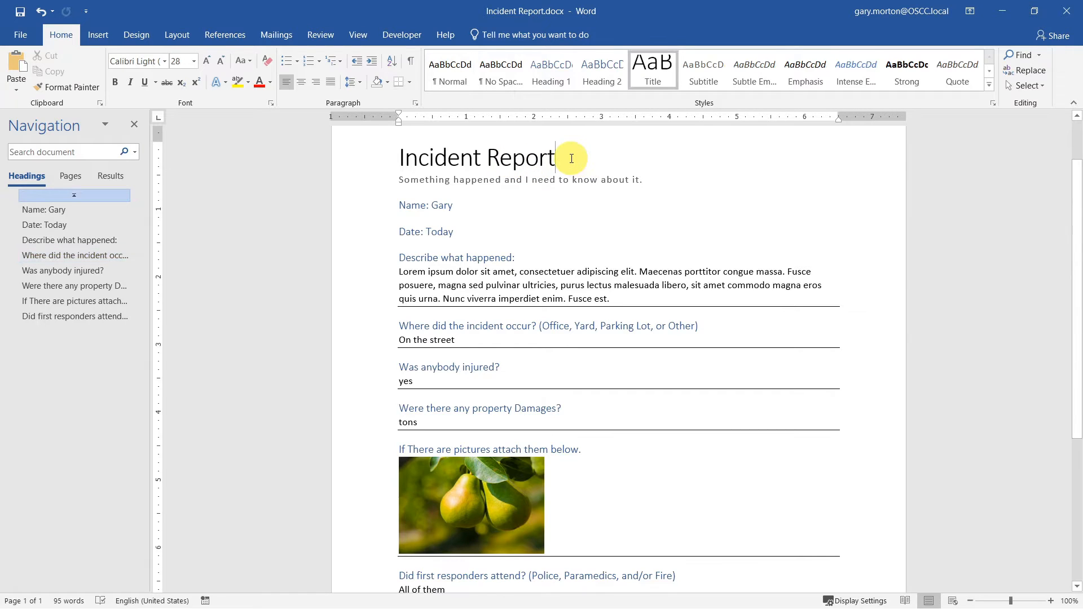
{"action": "type", "text": "hello"}
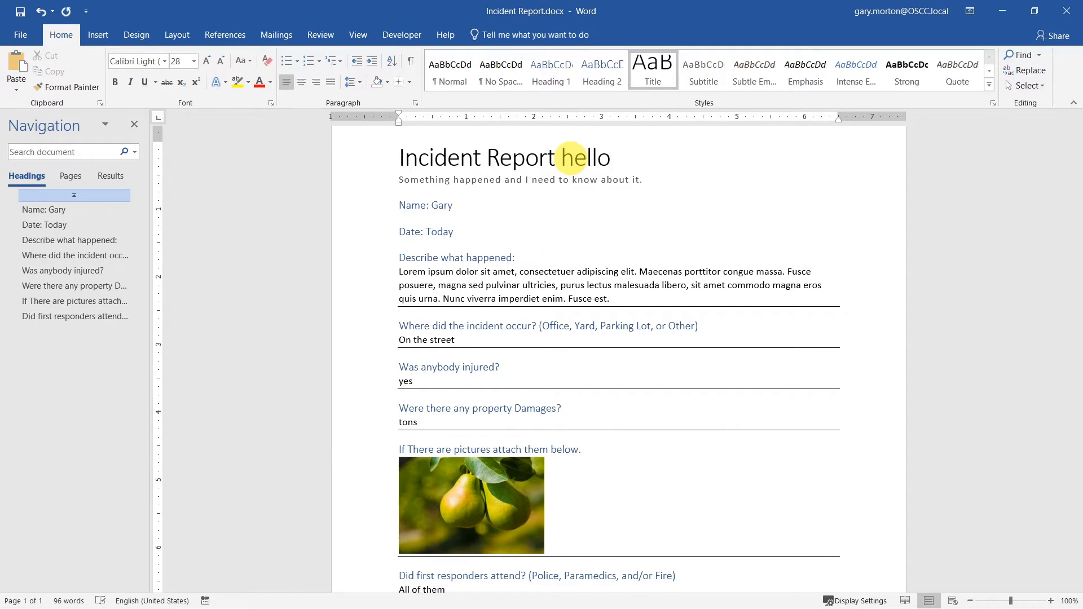
{"action": "left_click", "coordinate": [485, 257]}
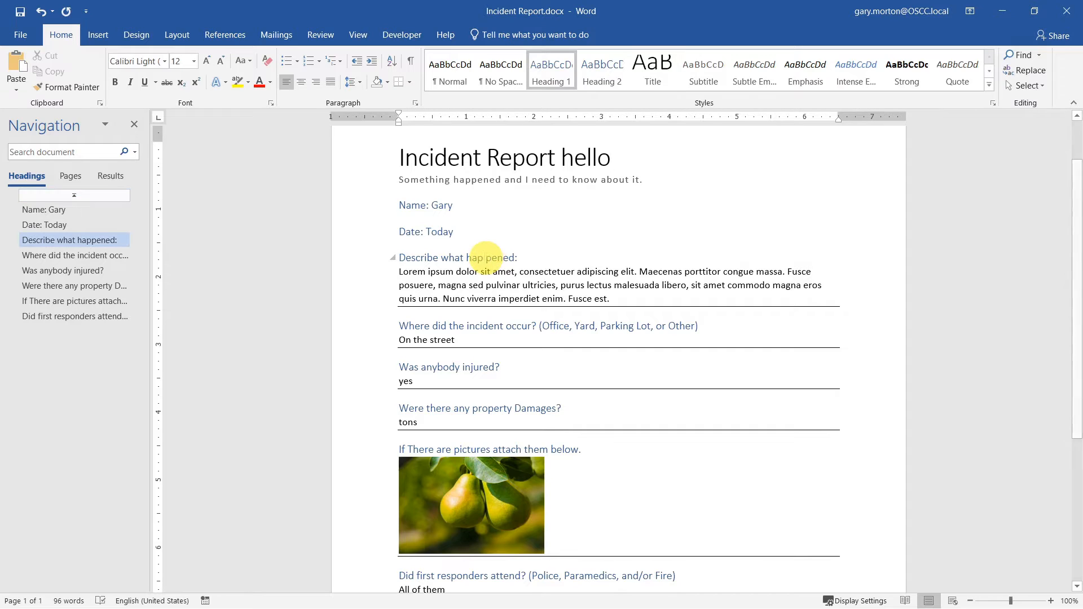
{"action": "left_click", "coordinate": [412, 231]}
{"action": "left_click", "coordinate": [412, 205]}
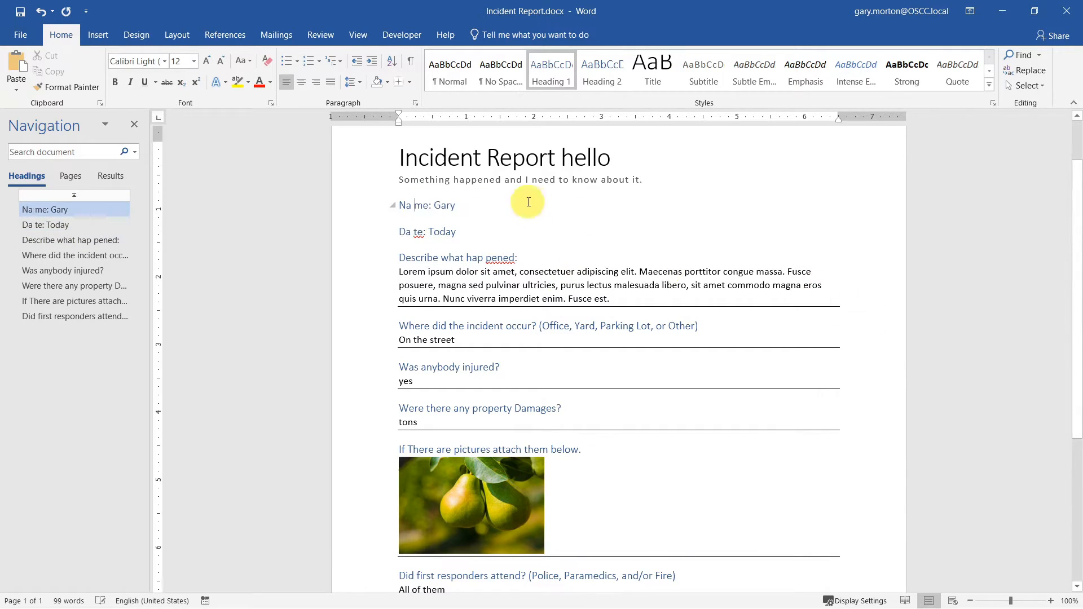
{"action": "left_click", "coordinate": [511, 231]}
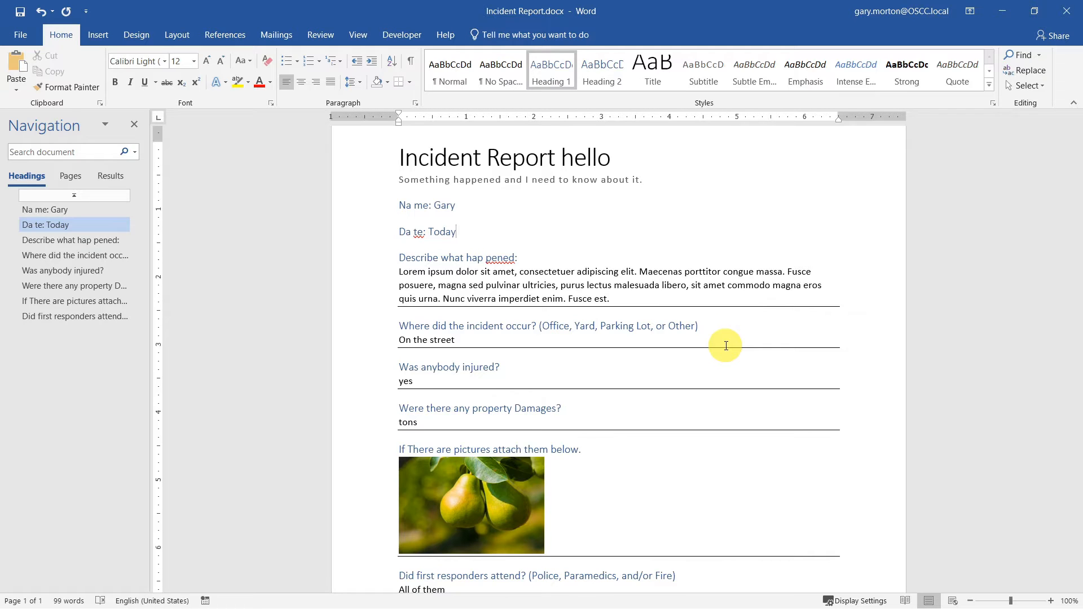
{"action": "left_click", "coordinate": [21, 12]}
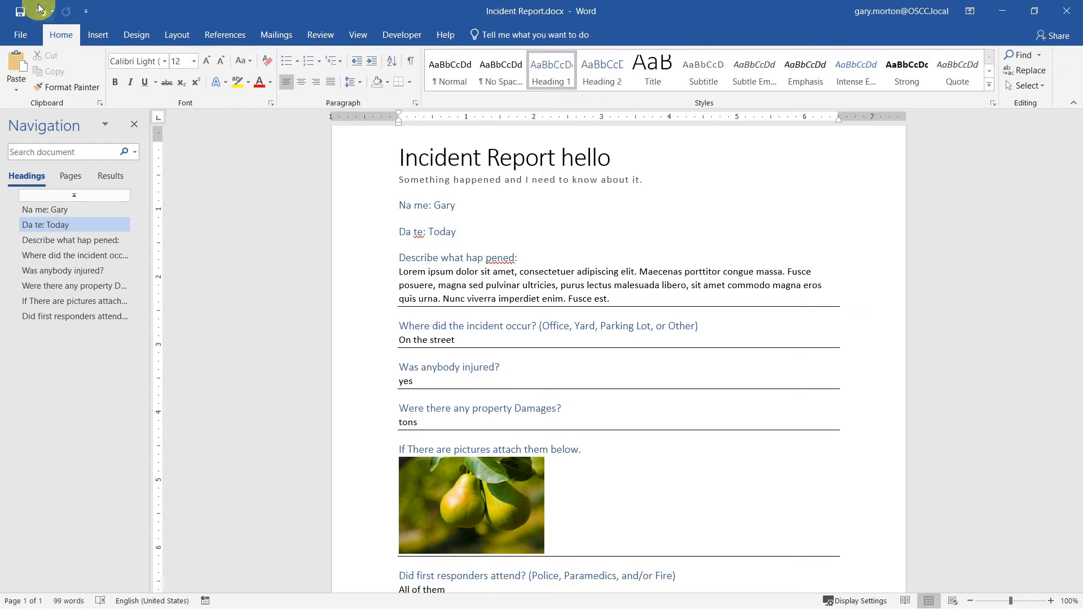
- Close the Incident Report document and quit Word from its start screen
{"action": "left_click", "coordinate": [1066, 16]}
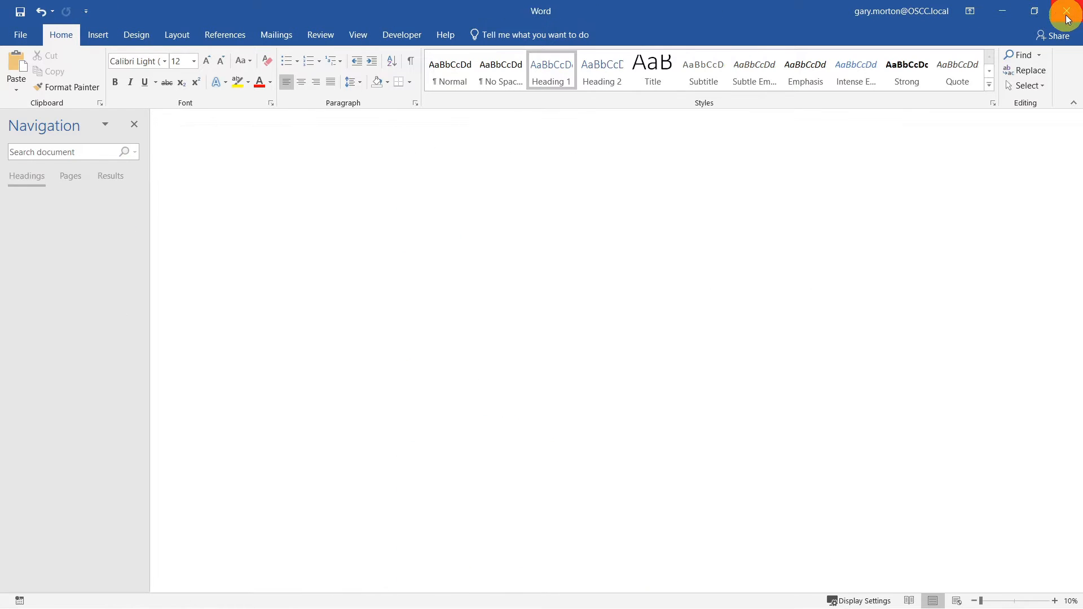
{"action": "left_click", "coordinate": [1067, 16]}
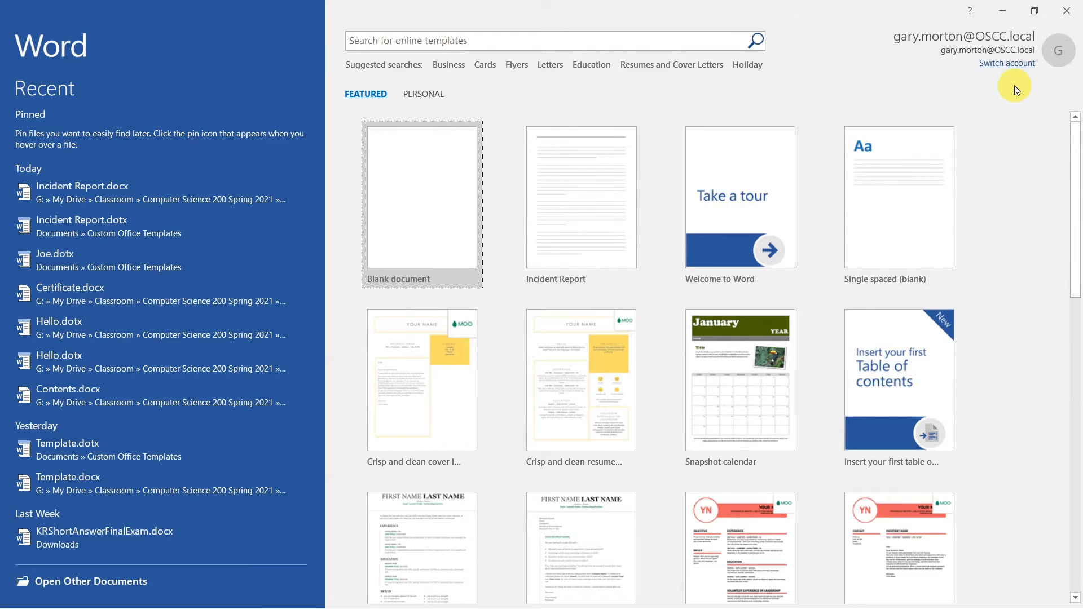
{"action": "left_click", "coordinate": [1070, 16]}
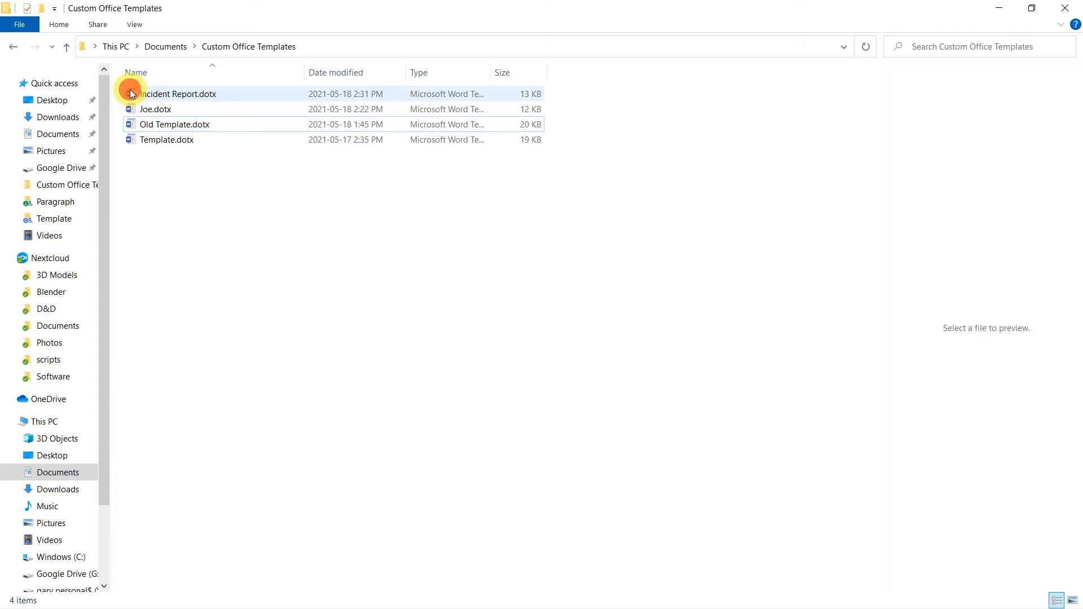
- Create a new document (Document5) from Incident Report.dotx in the Custom Office Templates folder
{"action": "left_click", "coordinate": [130, 93]}
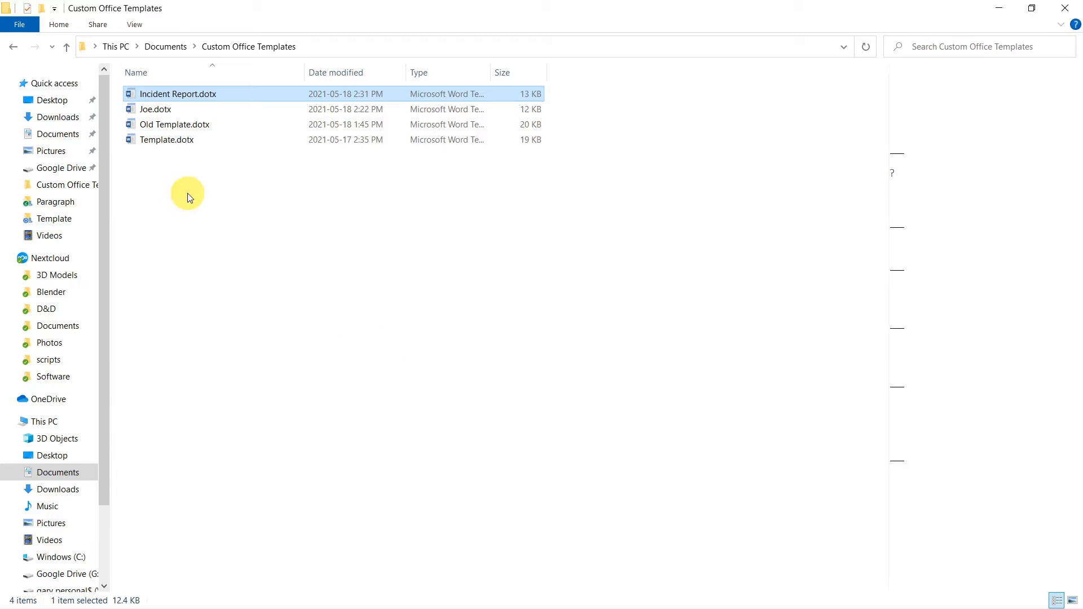
{"action": "double_click", "coordinate": [132, 93]}
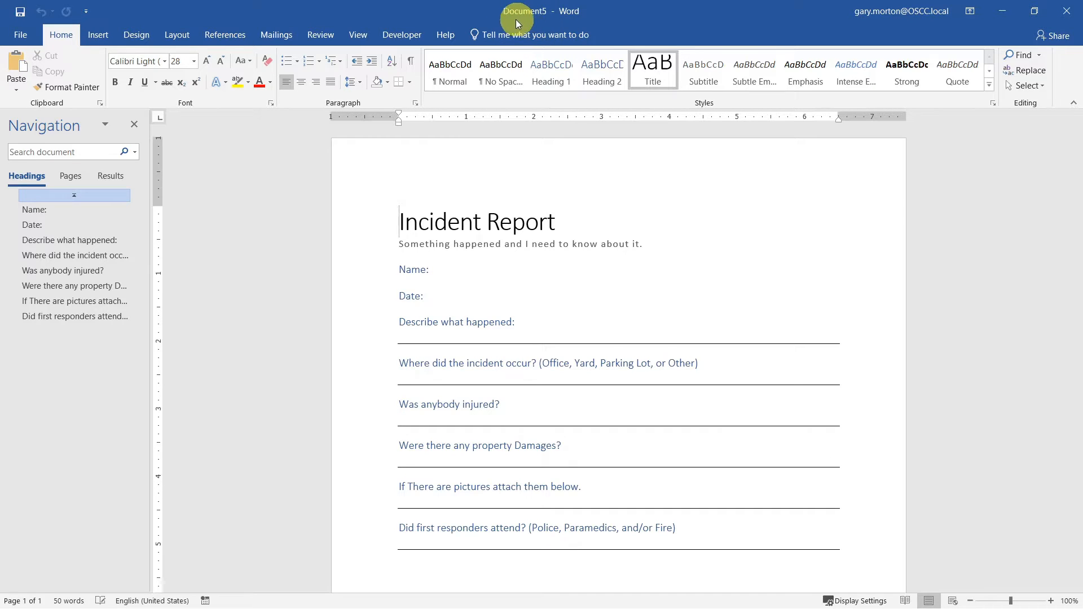
- Close Document5 and reopen Incident Report.dotx itself from Word's Recent files list
{"action": "left_click", "coordinate": [1068, 12]}
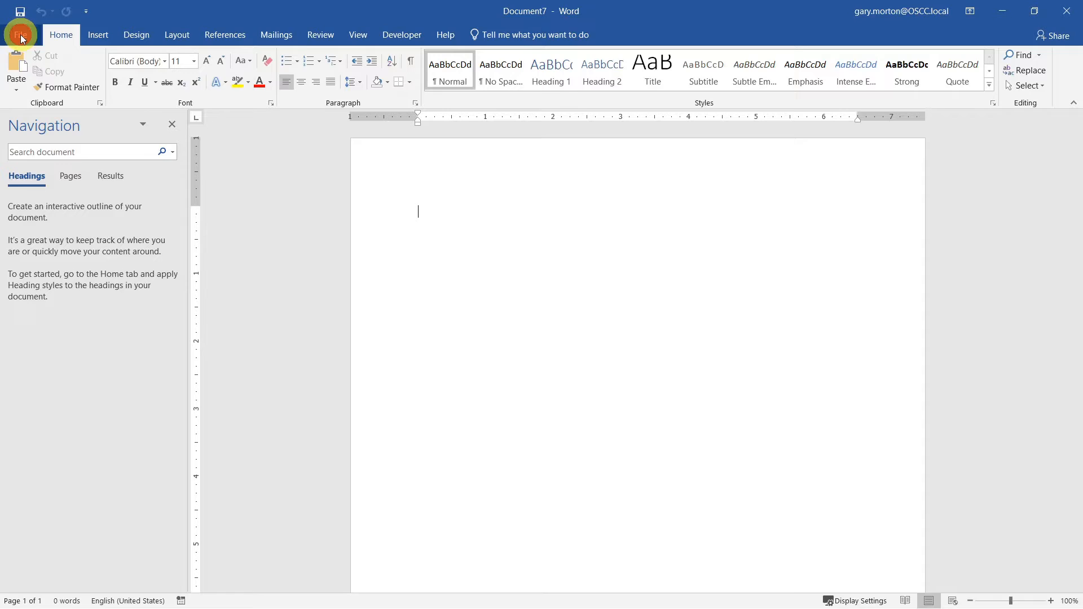
{"action": "left_click", "coordinate": [20, 36]}
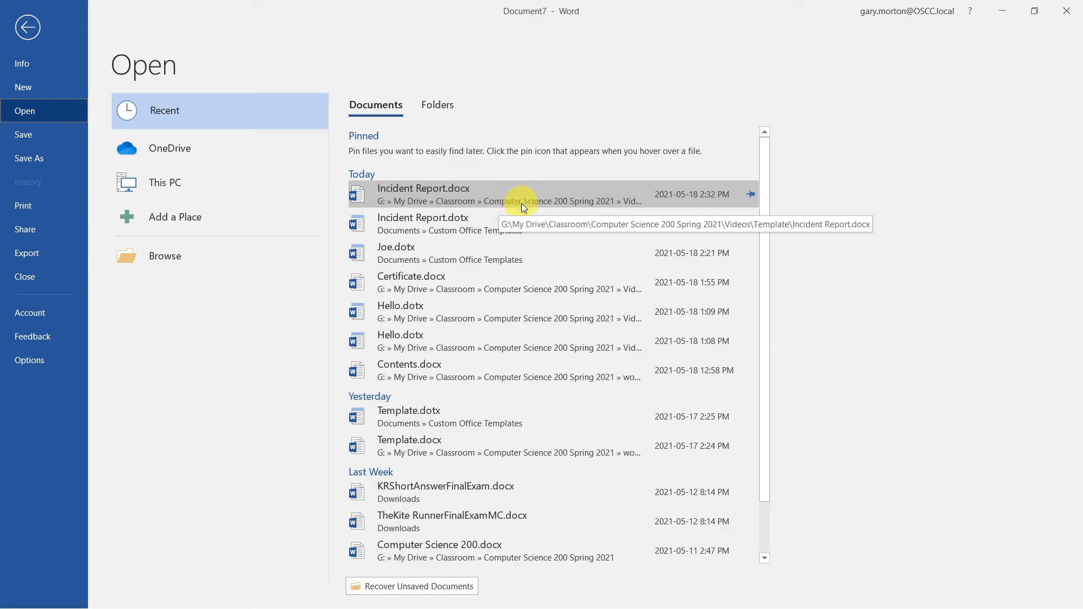
{"action": "left_click", "coordinate": [483, 222]}
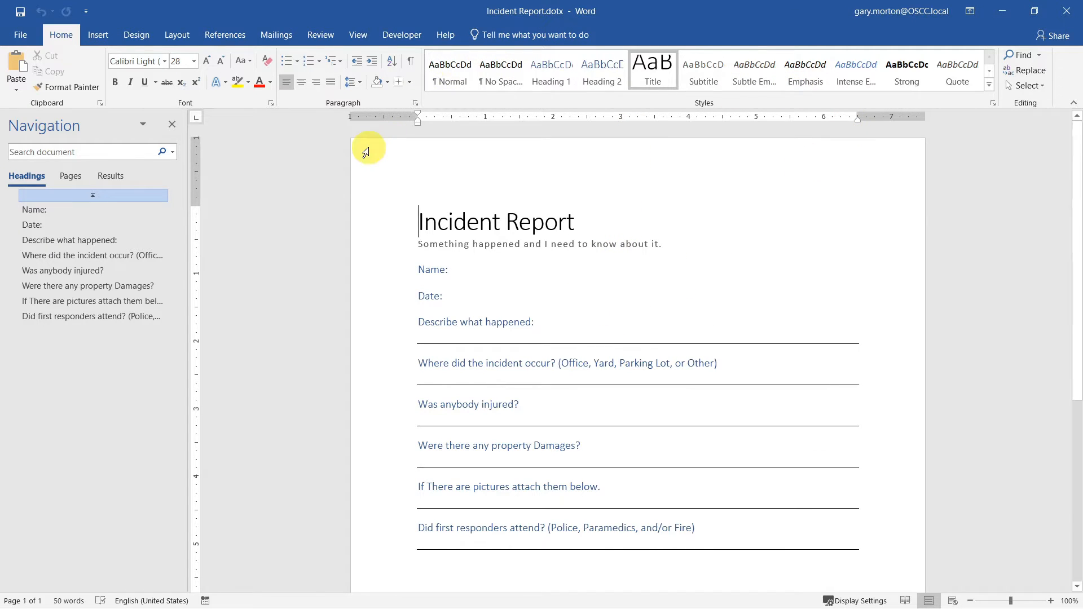
- Turn on Restrict Editing, allowing only 'No changes (Read only)' in the template
{"action": "left_click", "coordinate": [320, 35]}
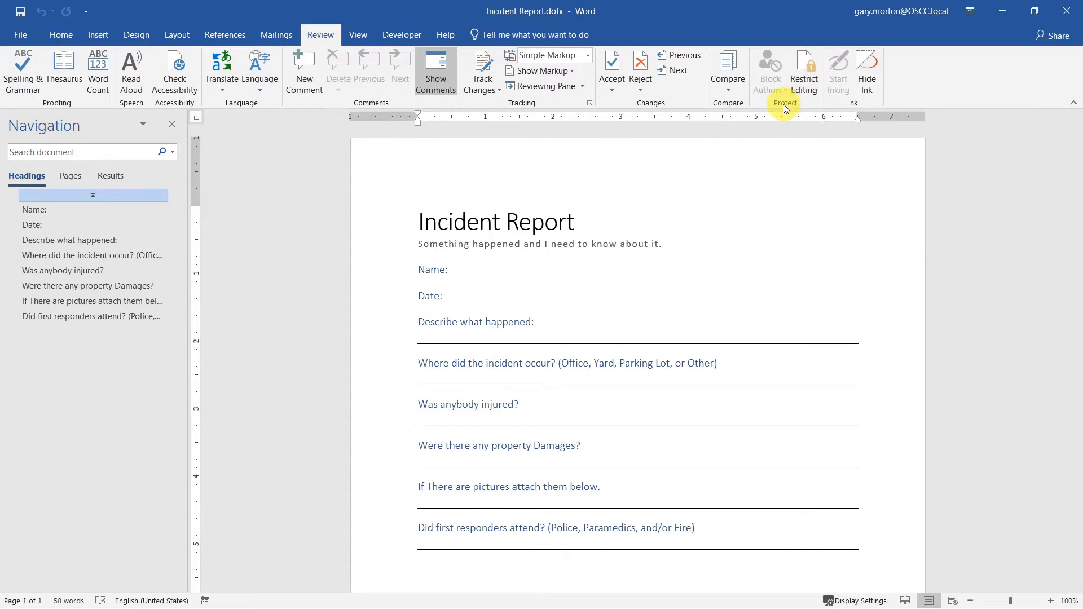
{"action": "left_click", "coordinate": [803, 81]}
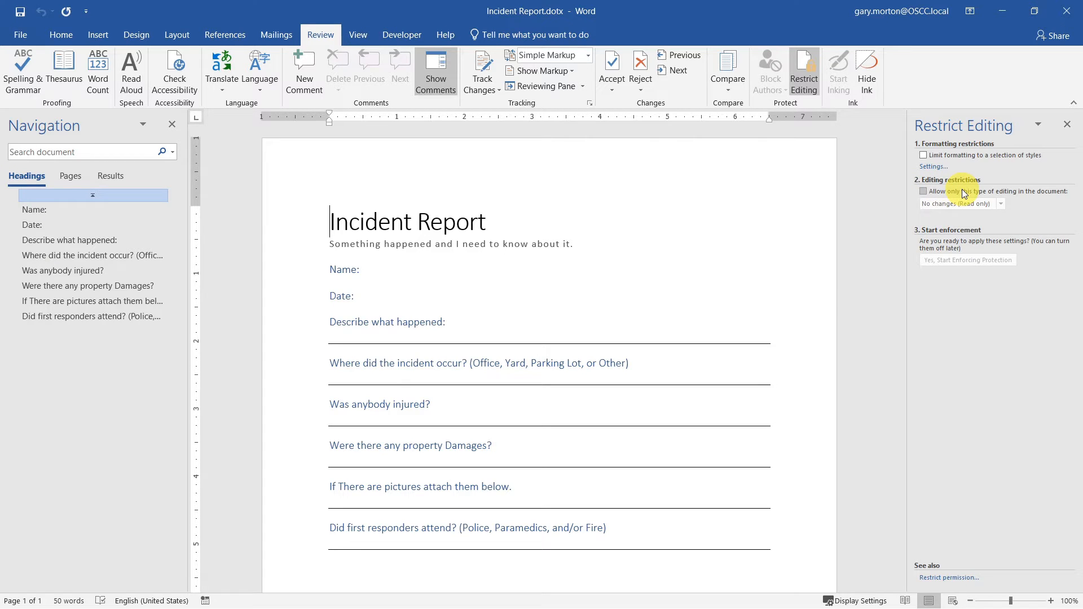
{"action": "left_click", "coordinate": [923, 193]}
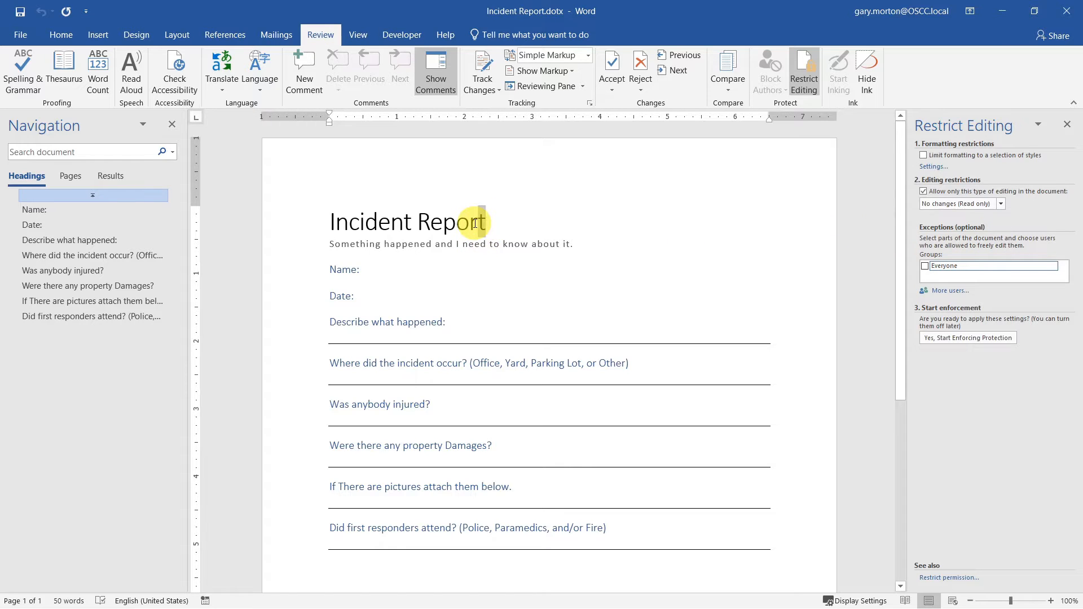
- Make the subtitle, Name, Date, description and location answer lines editable by Everyone
{"action": "left_click_drag", "start_coordinate": [578, 244], "coordinate": [353, 242]}
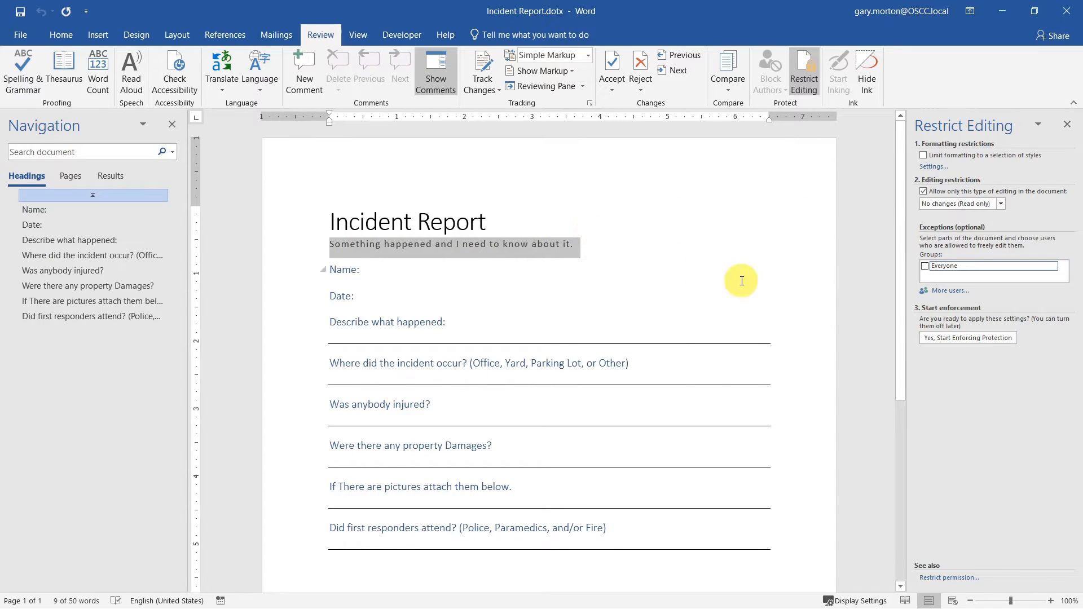
{"action": "left_click", "coordinate": [925, 266]}
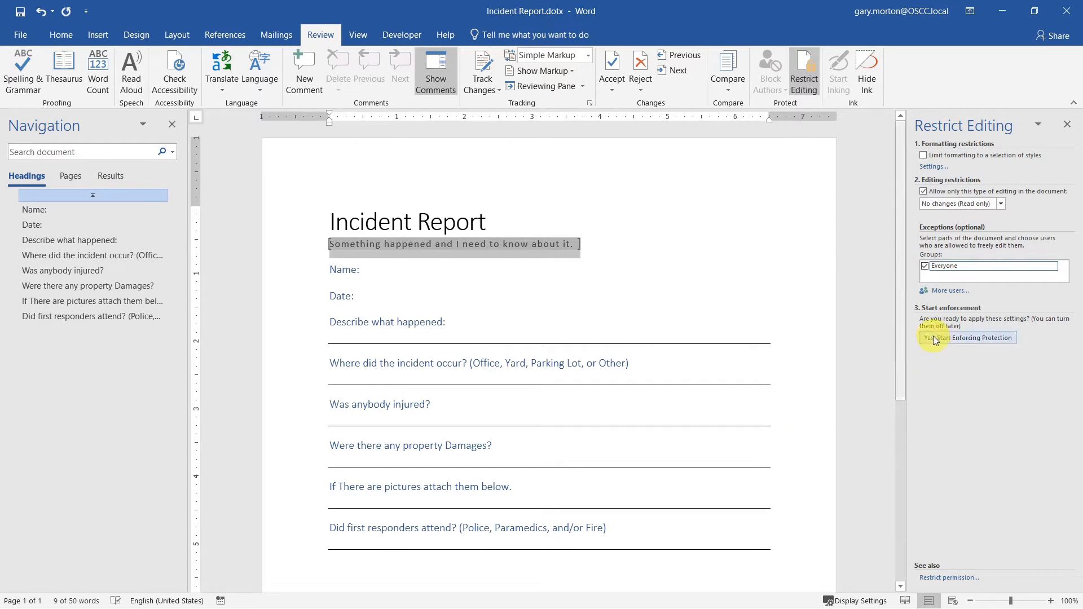
{"action": "left_click", "coordinate": [658, 267]}
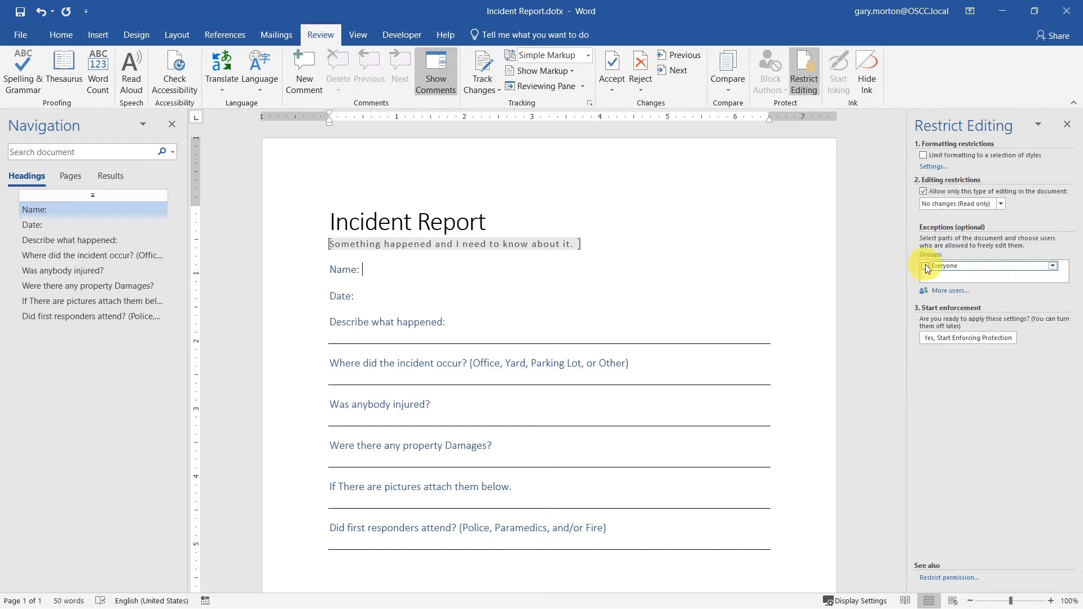
{"action": "left_click", "coordinate": [379, 298]}
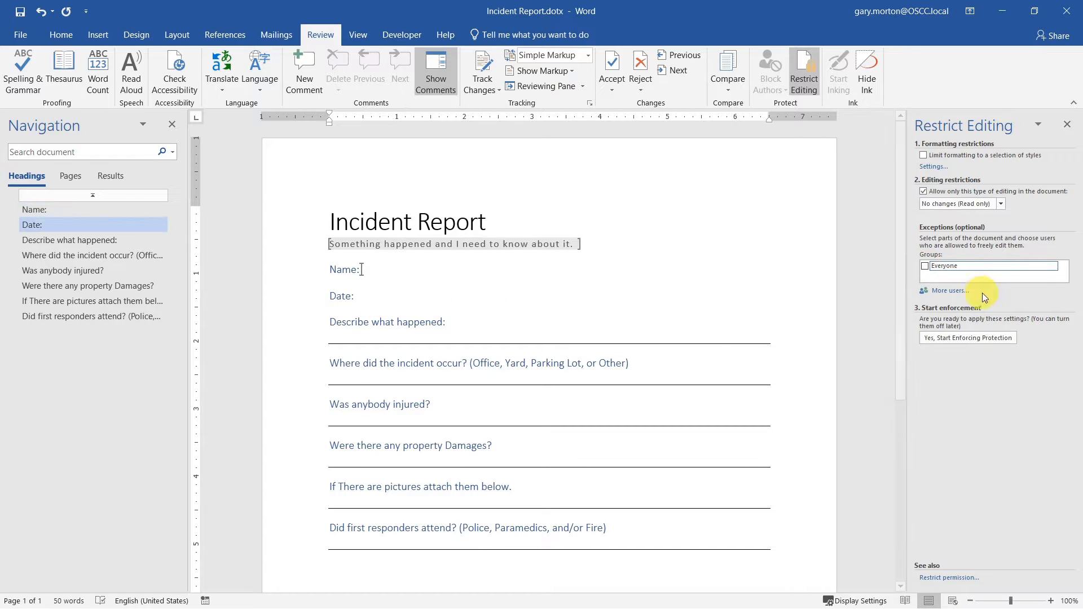
{"action": "left_click", "coordinate": [924, 266]}
{"action": "left_click", "coordinate": [550, 333]}
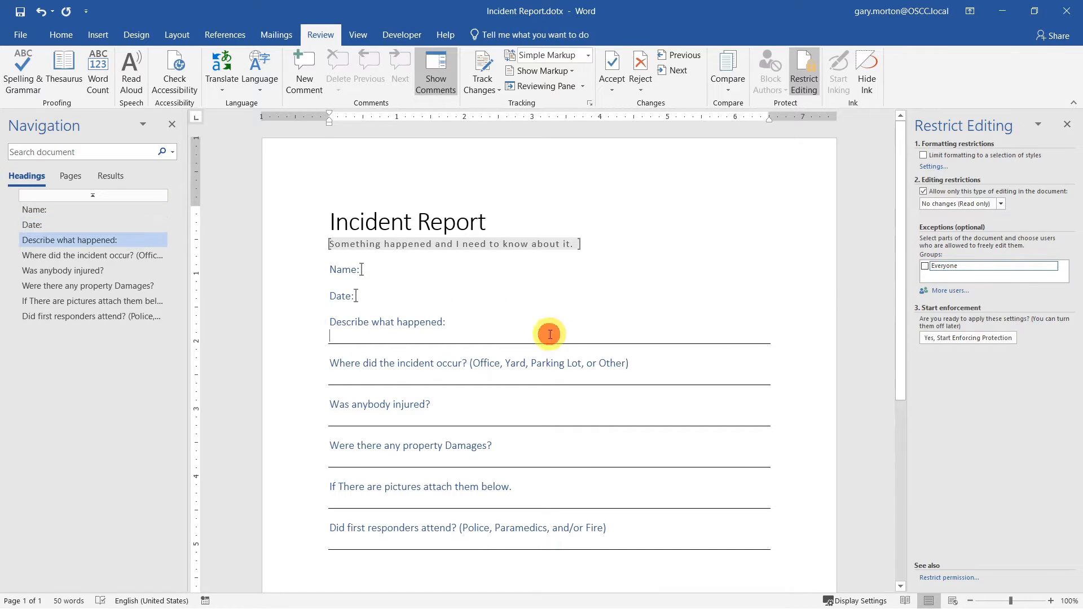
{"action": "left_click", "coordinate": [578, 377]}
{"action": "left_click", "coordinate": [925, 266]}
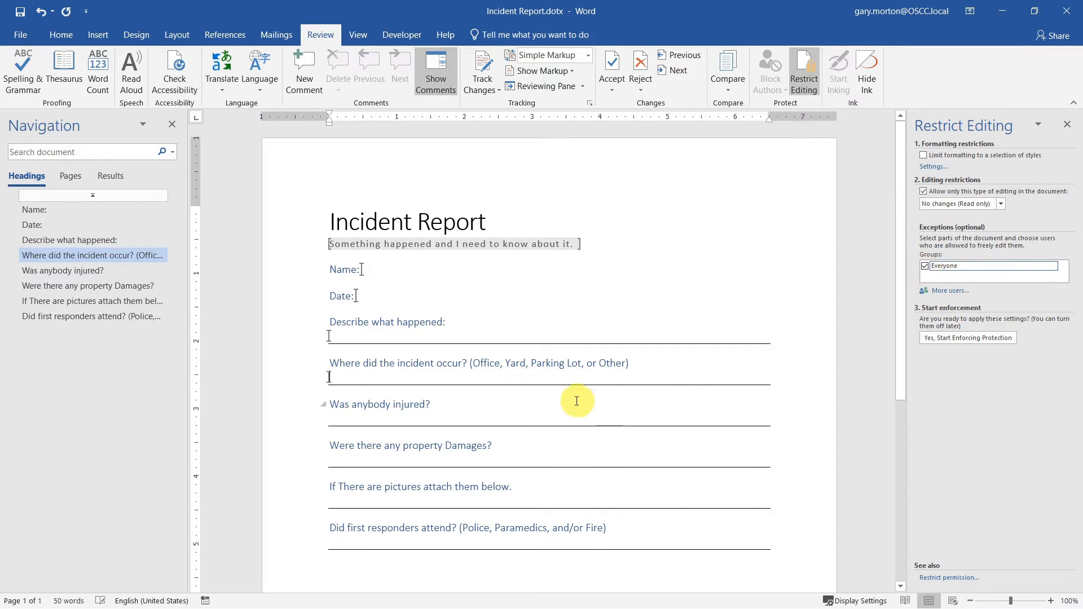
- Make the injury, property damages, pictures and first responders answer lines editable by Everyone
{"action": "left_click", "coordinate": [553, 418]}
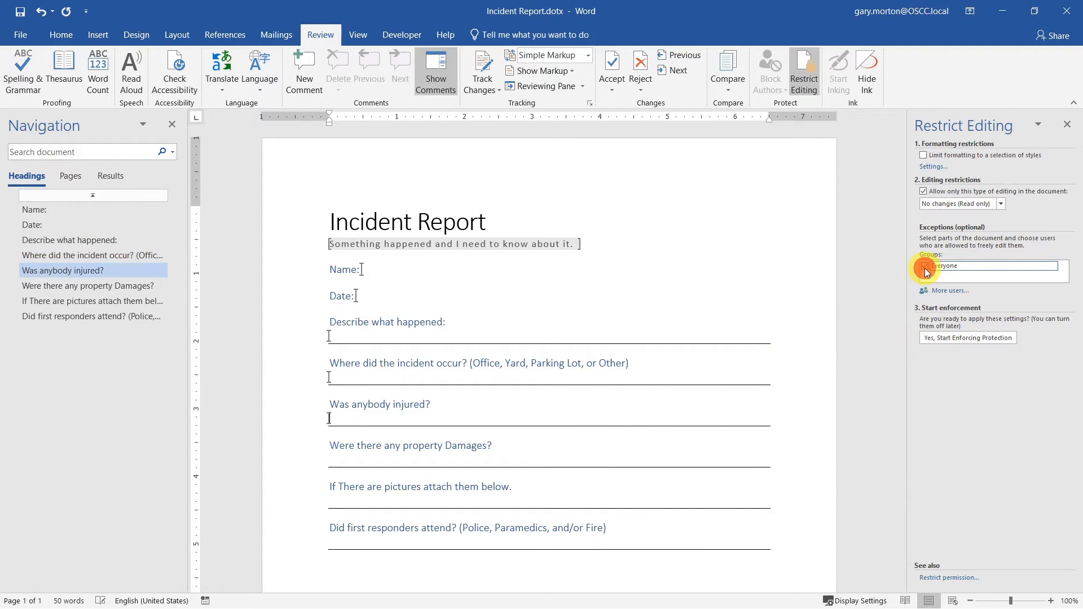
{"action": "left_click", "coordinate": [479, 454]}
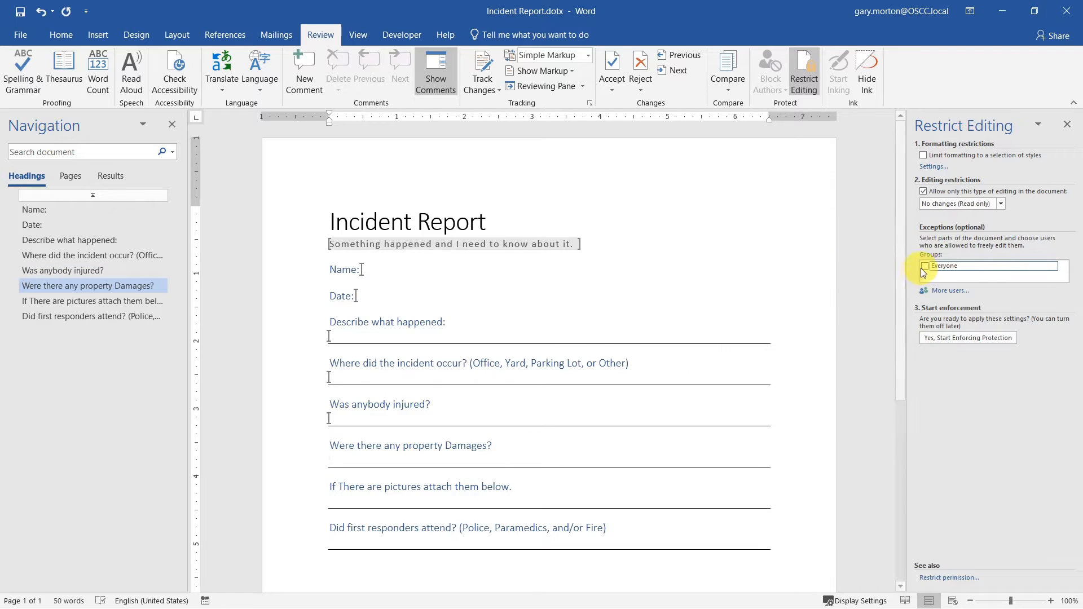
{"action": "left_click", "coordinate": [923, 268]}
{"action": "left_click", "coordinate": [487, 500]}
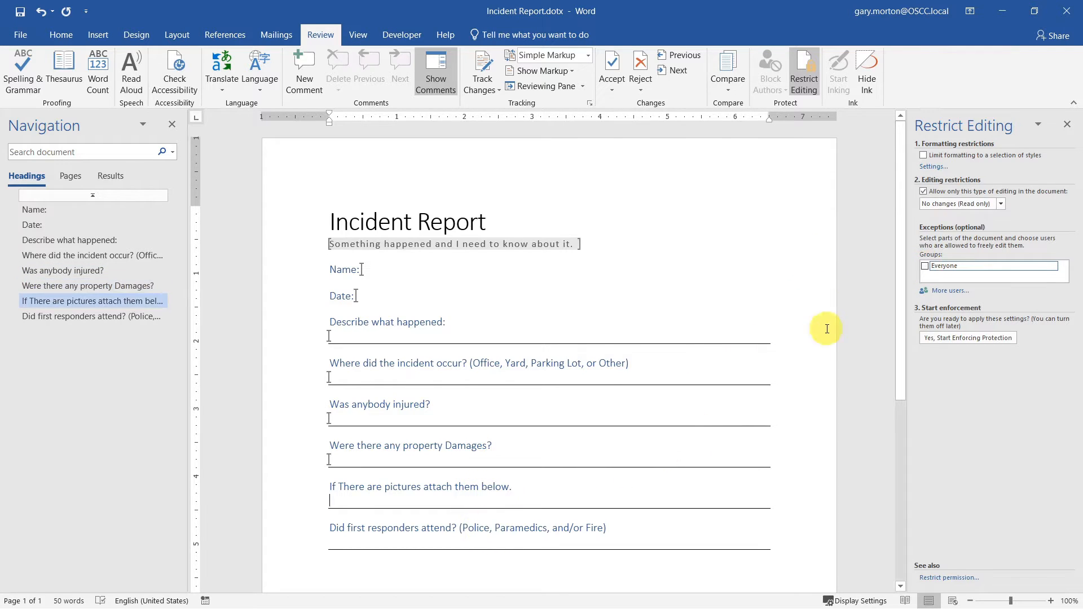
{"action": "left_click", "coordinate": [925, 267]}
{"action": "left_click", "coordinate": [554, 544]}
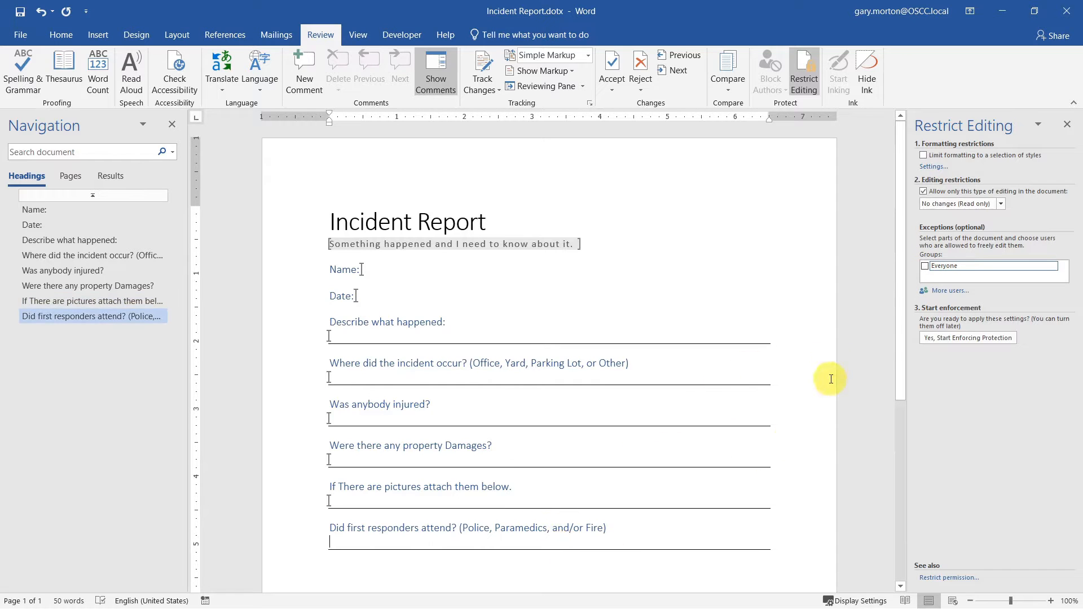
{"action": "left_click", "coordinate": [926, 265]}
{"action": "scroll", "coordinate": [824, 415], "scroll_direction": "down", "scroll_amount": 1}
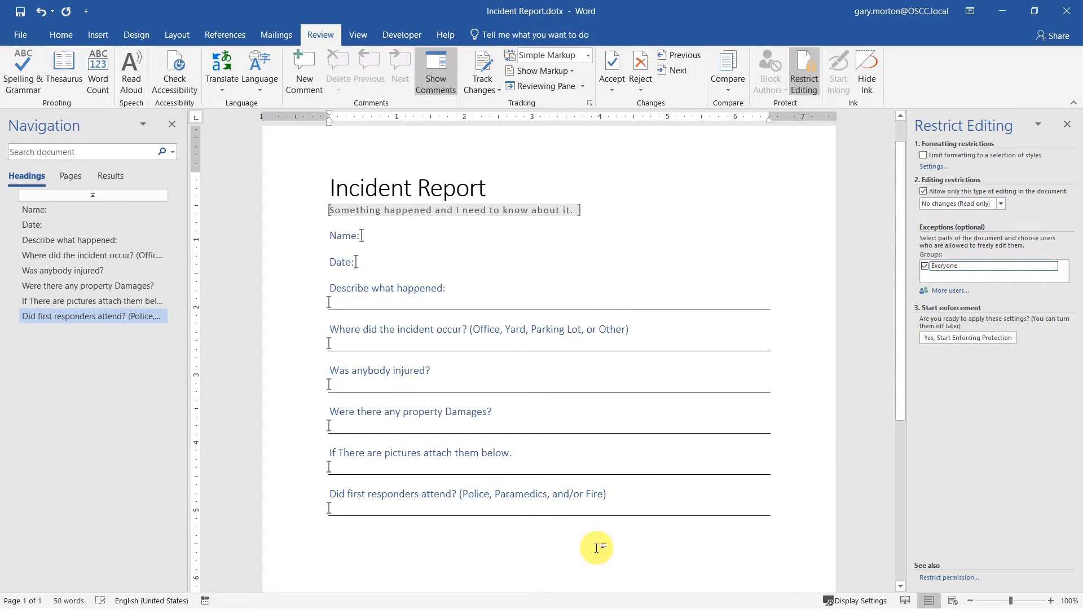
- Enforce the editing protection with no password and save the template
{"action": "left_click", "coordinate": [973, 339]}
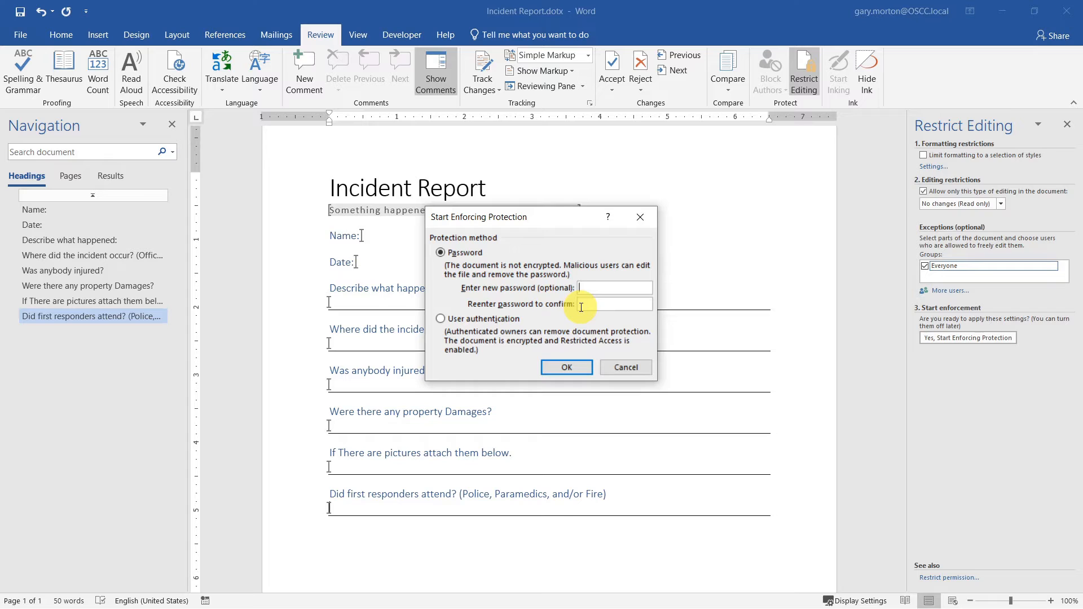
{"action": "key", "text": "Return"}
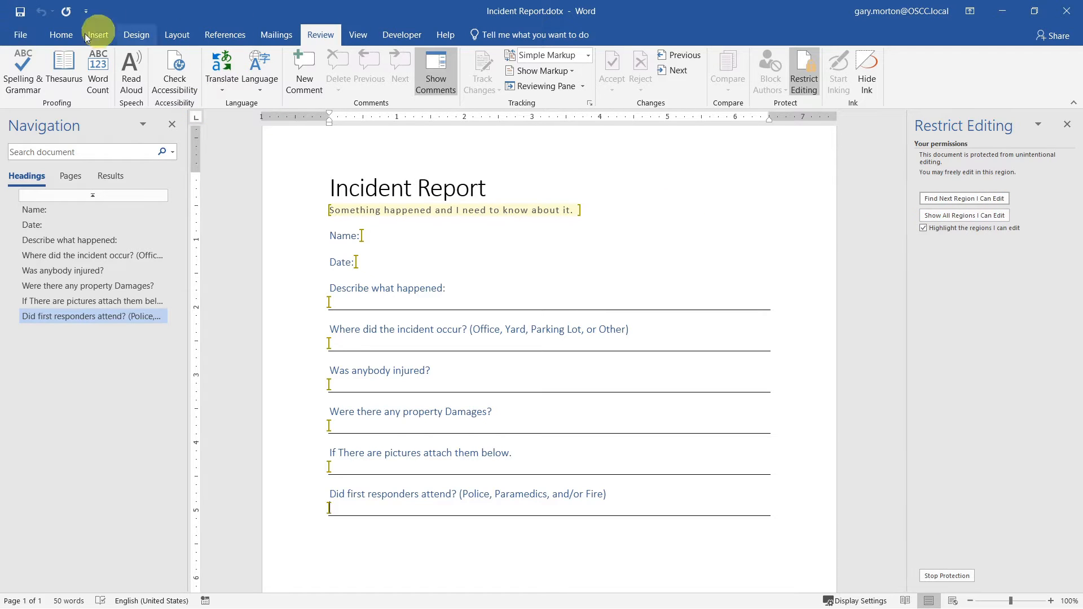
{"action": "left_click", "coordinate": [19, 12]}
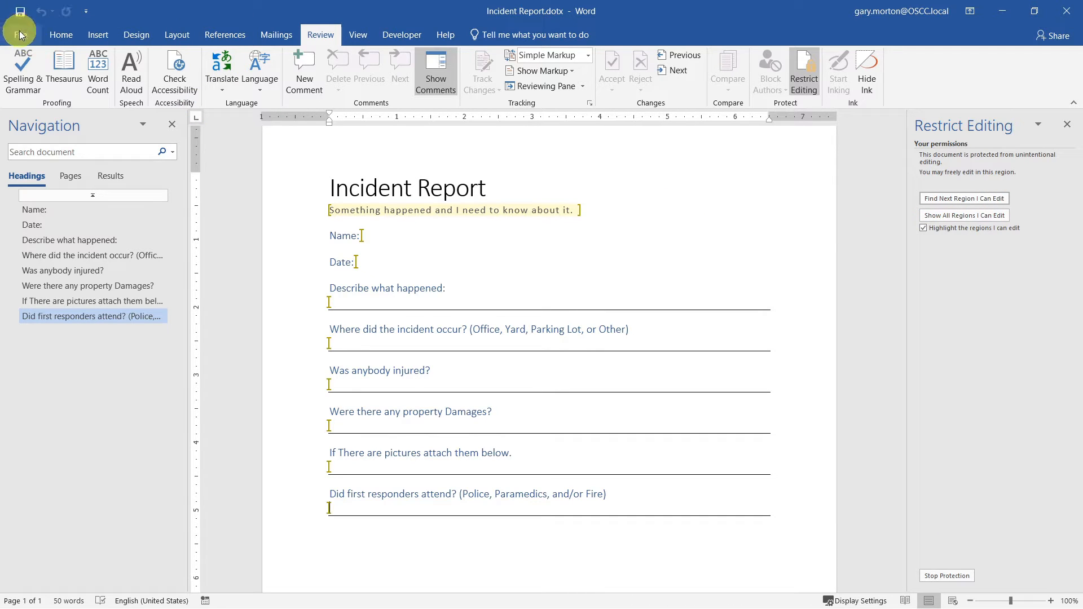
{"action": "left_click", "coordinate": [21, 36]}
- Create a new document from the personal Incident Report template
{"action": "left_click", "coordinate": [33, 89]}
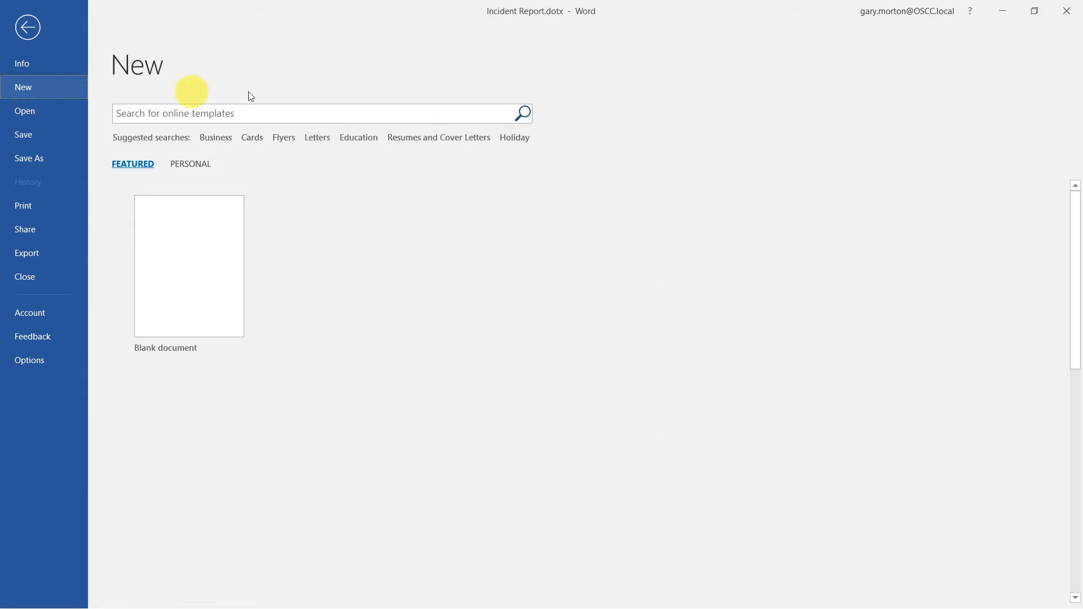
{"action": "left_click", "coordinate": [200, 166]}
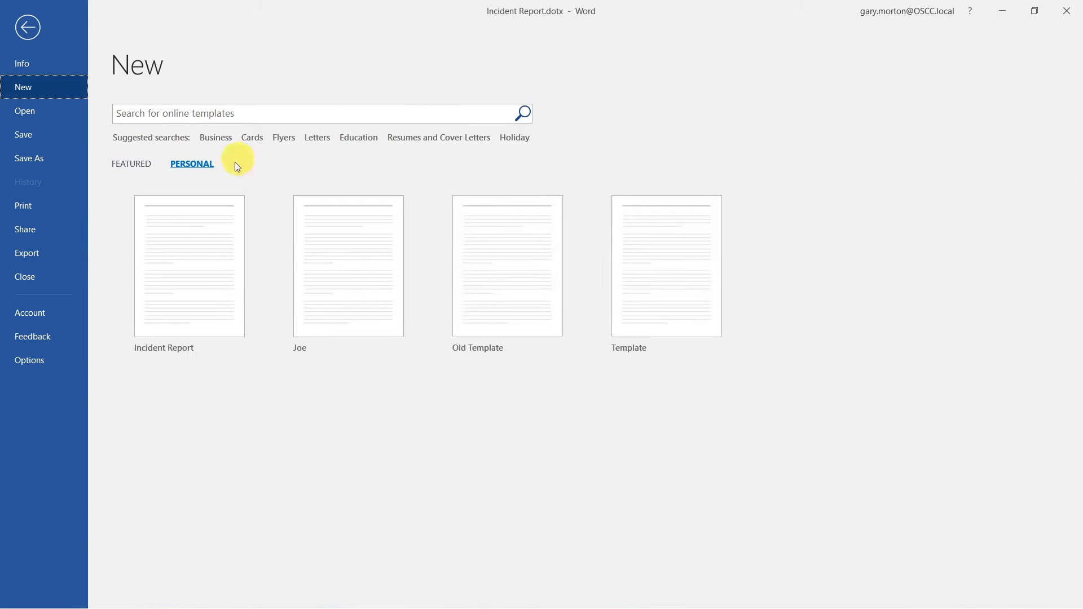
{"action": "left_click", "coordinate": [195, 269]}
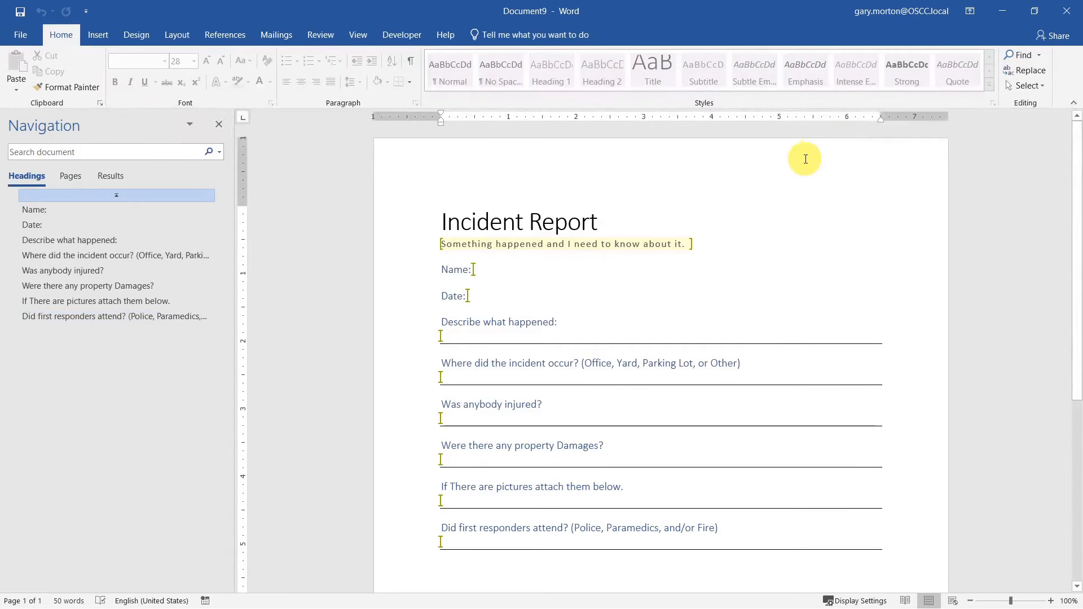
- Try deleting characters in the title to confirm it stays locked
{"action": "left_click", "coordinate": [654, 245]}
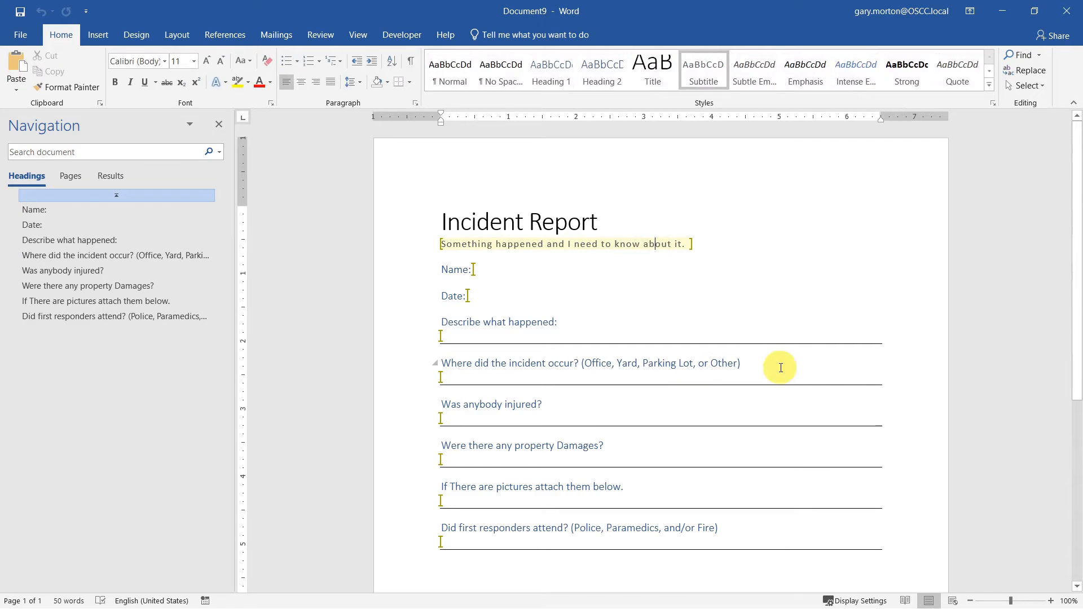
{"action": "left_click", "coordinate": [568, 223]}
{"action": "key", "text": "BackSpace"}
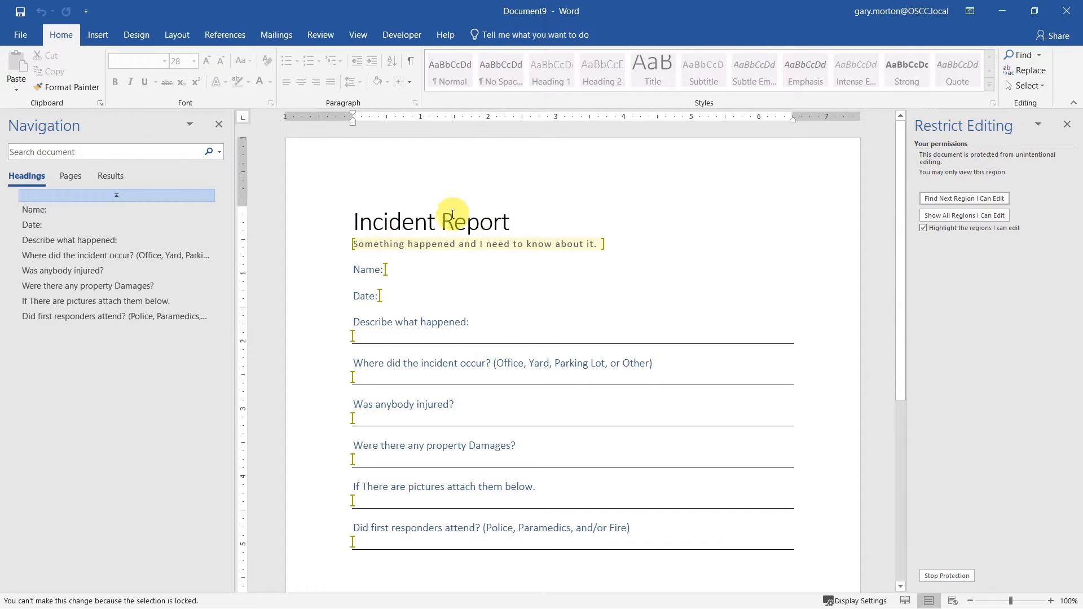
{"action": "left_click", "coordinate": [408, 223]}
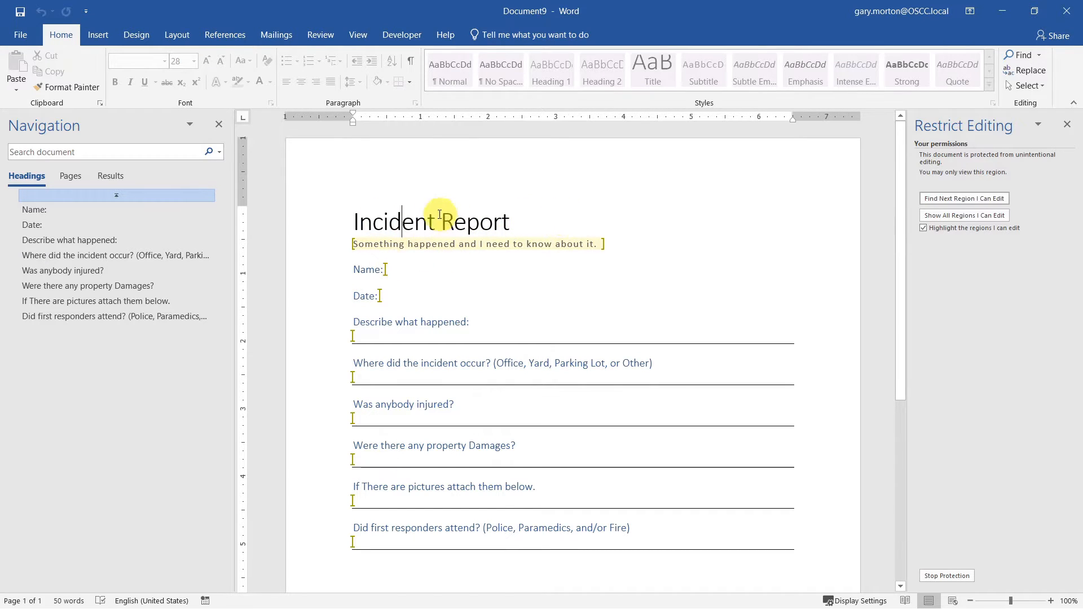
{"action": "key", "text": "BackSpace"}
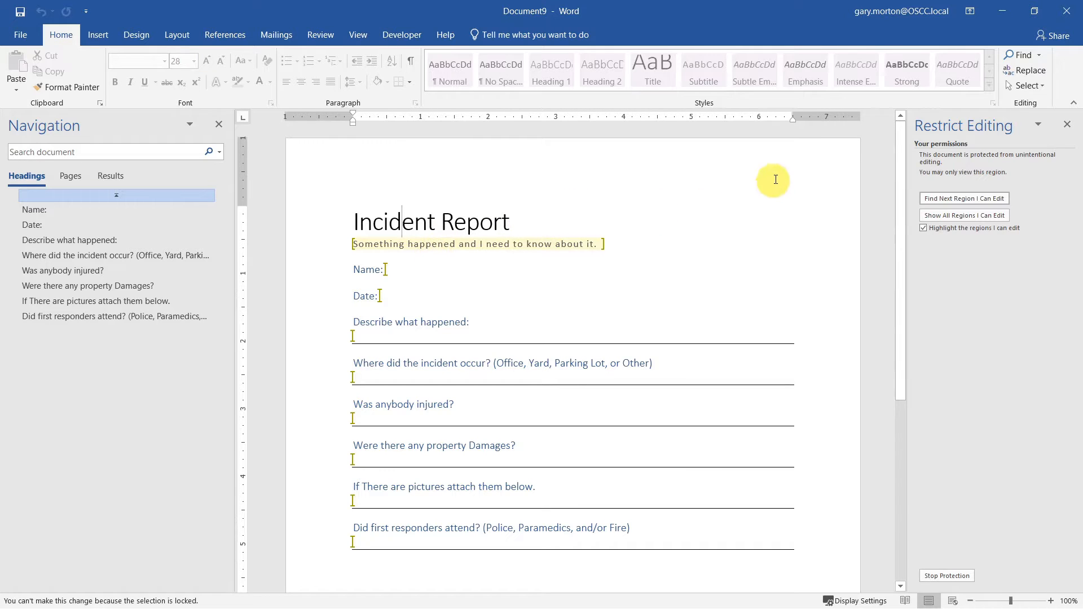
{"action": "key", "text": "Down"}
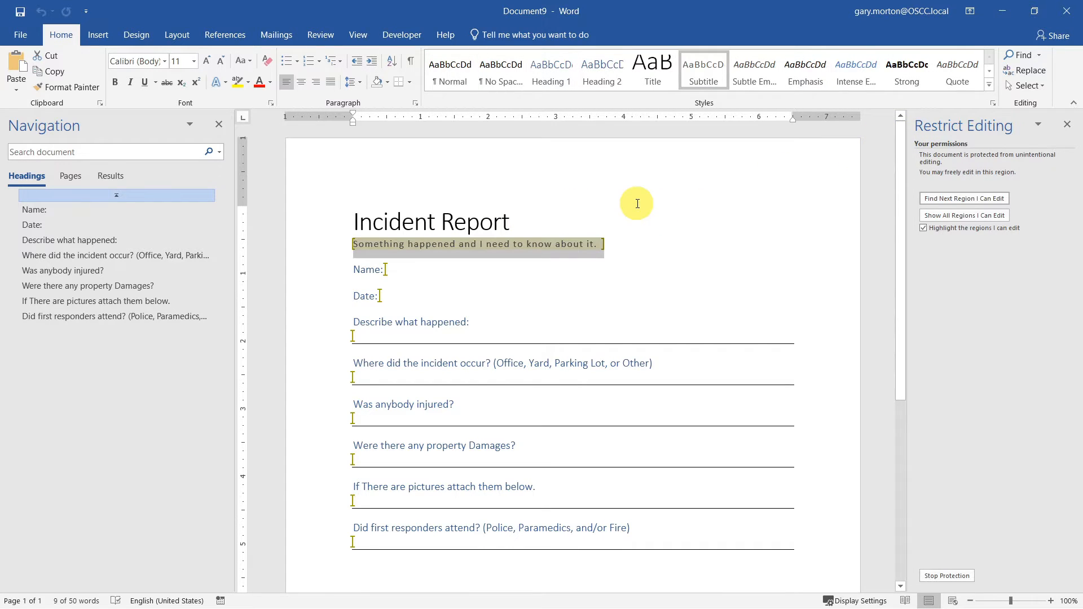
- Fill in the subtitle 'Nothing happened I swear', a name, 'Yesterday', 'Nothing', 'Nowhere' and injured 'No'
{"action": "type", "text": "Nothing happen"}
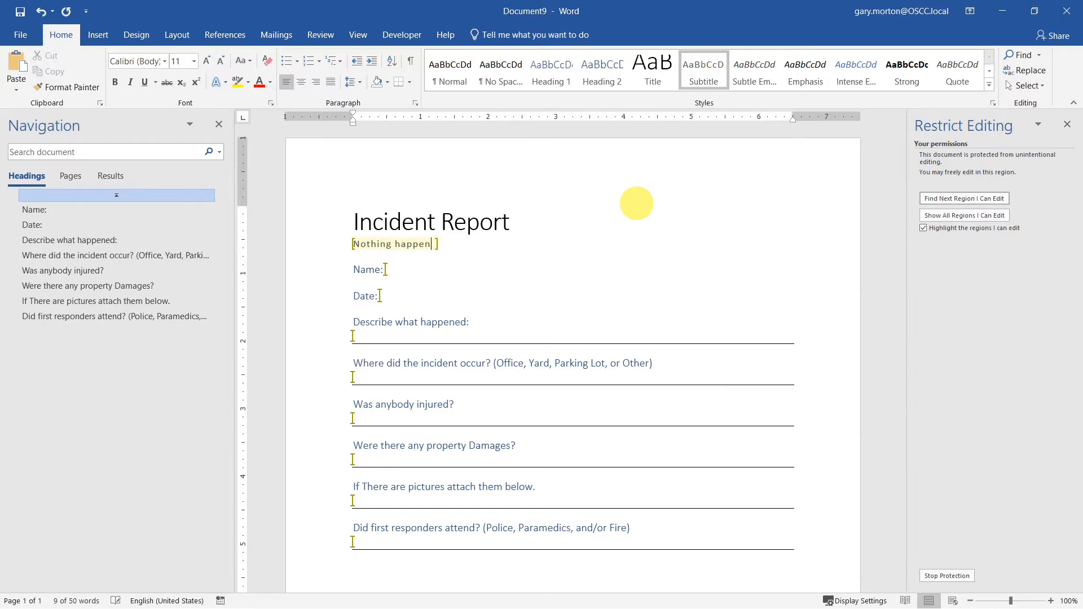
{"action": "type", "text": "ed I swea"}
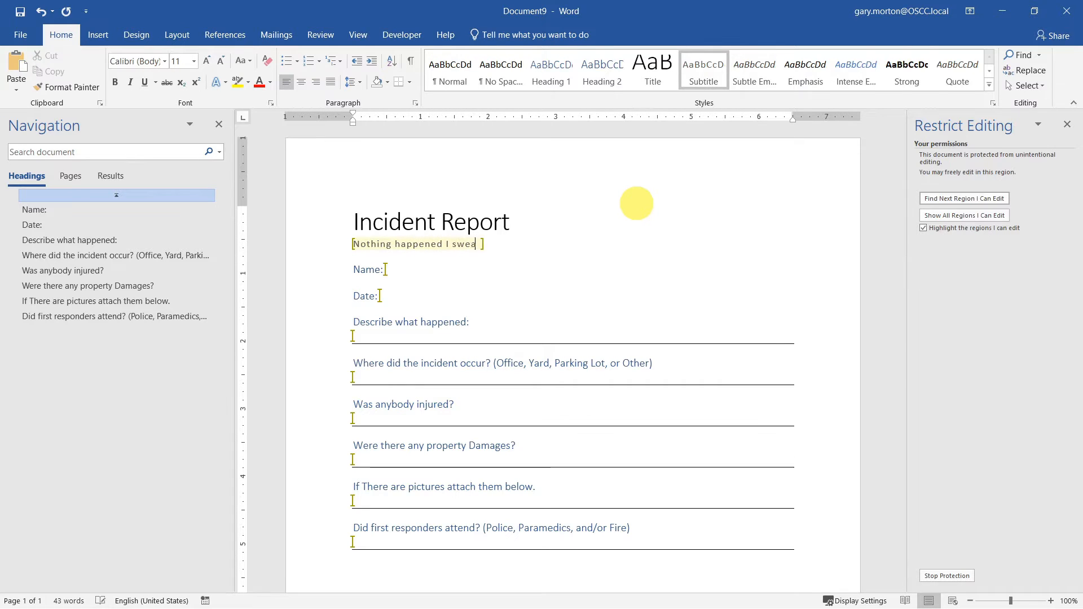
{"action": "type", "text": "r"}
{"action": "left_click", "coordinate": [422, 270]}
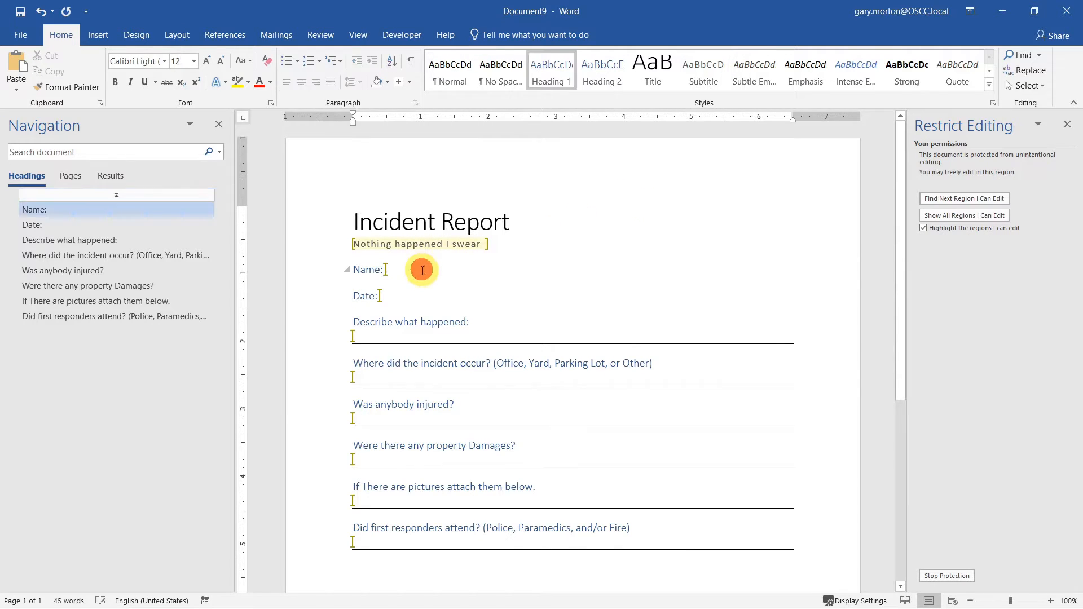
{"action": "type", "text": "Joe"}
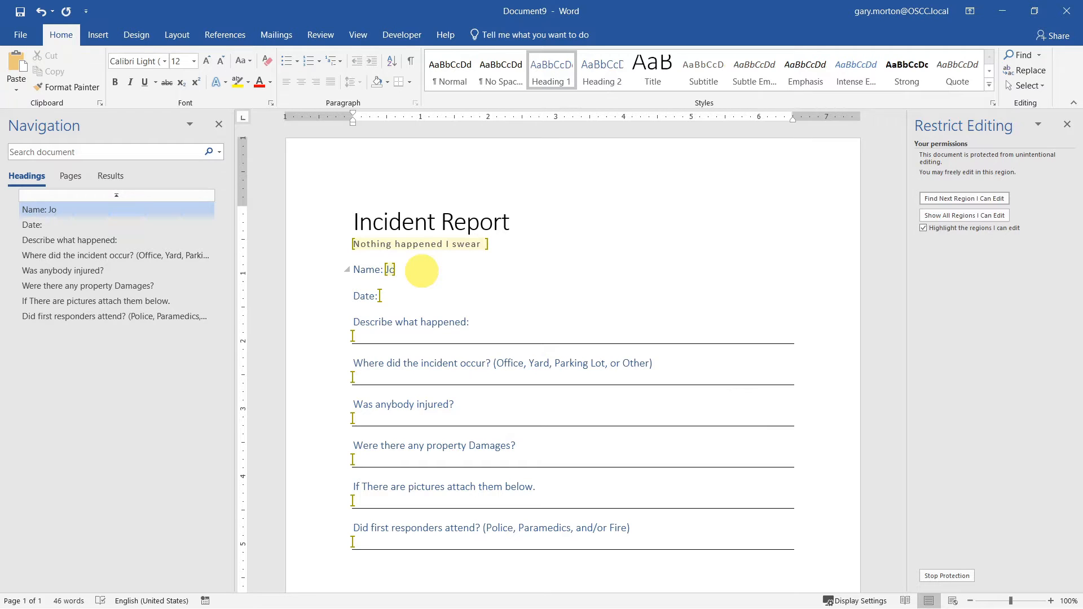
{"action": "left_click", "coordinate": [380, 295]}
{"action": "type", "text": "Yesterday"}
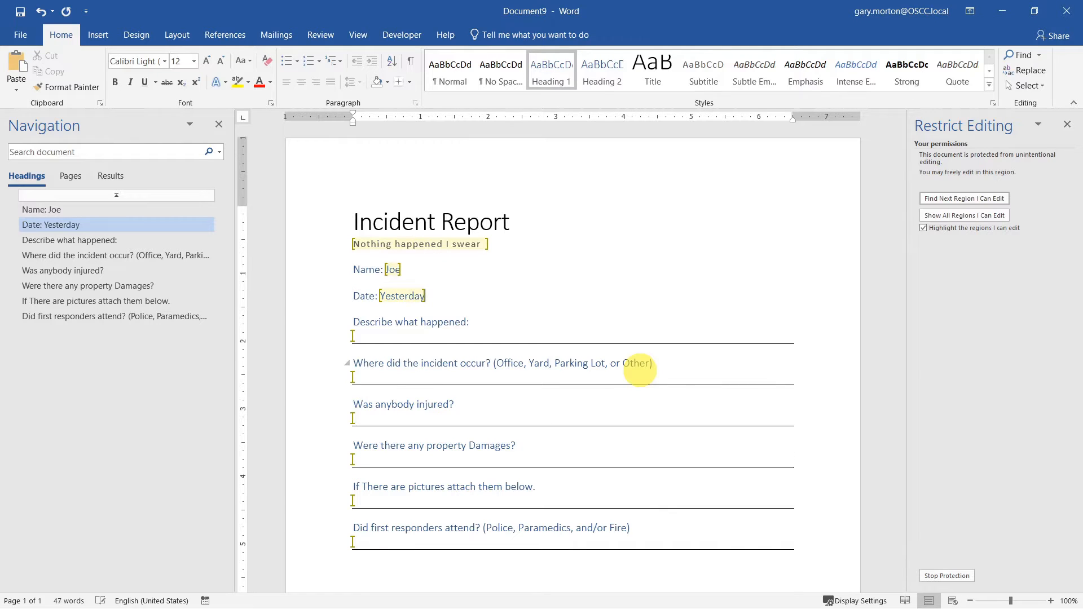
{"action": "left_click", "coordinate": [591, 334]}
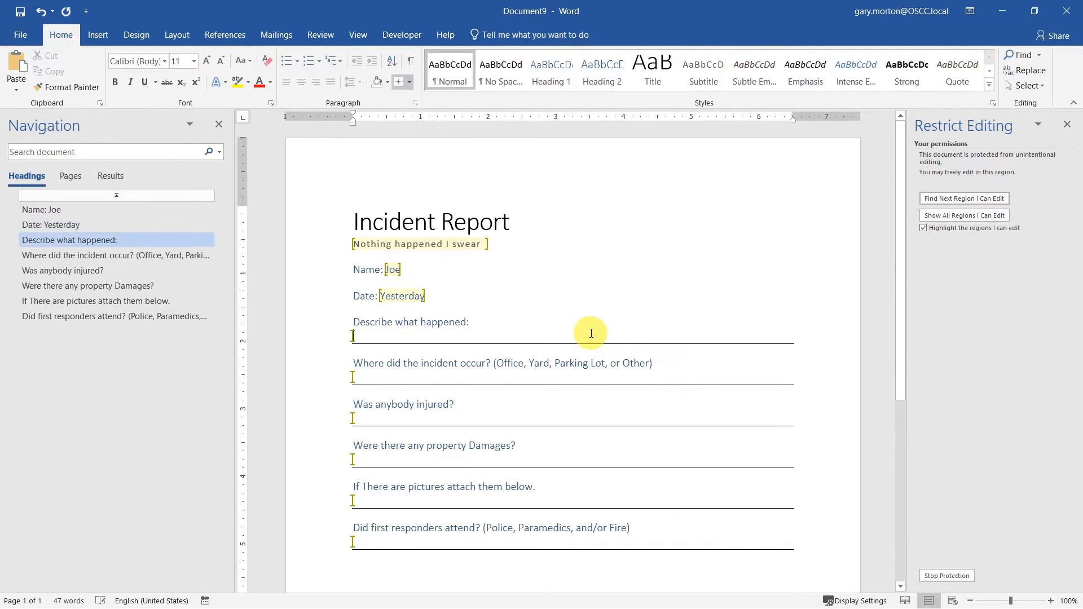
{"action": "type", "text": "Nothing"}
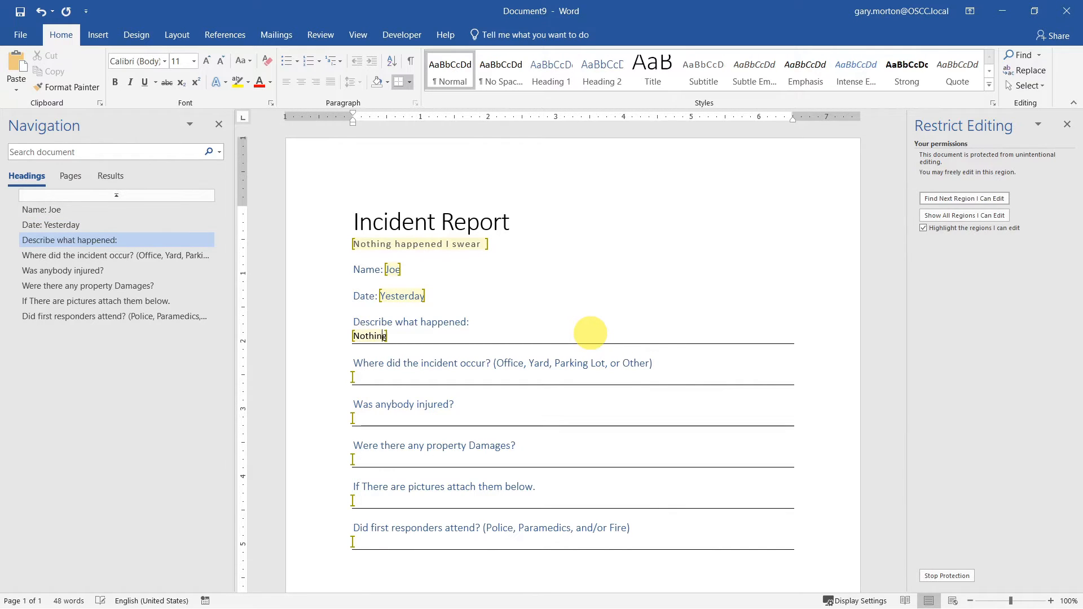
{"action": "left_click", "coordinate": [484, 376]}
{"action": "type", "text": "Nowhere"}
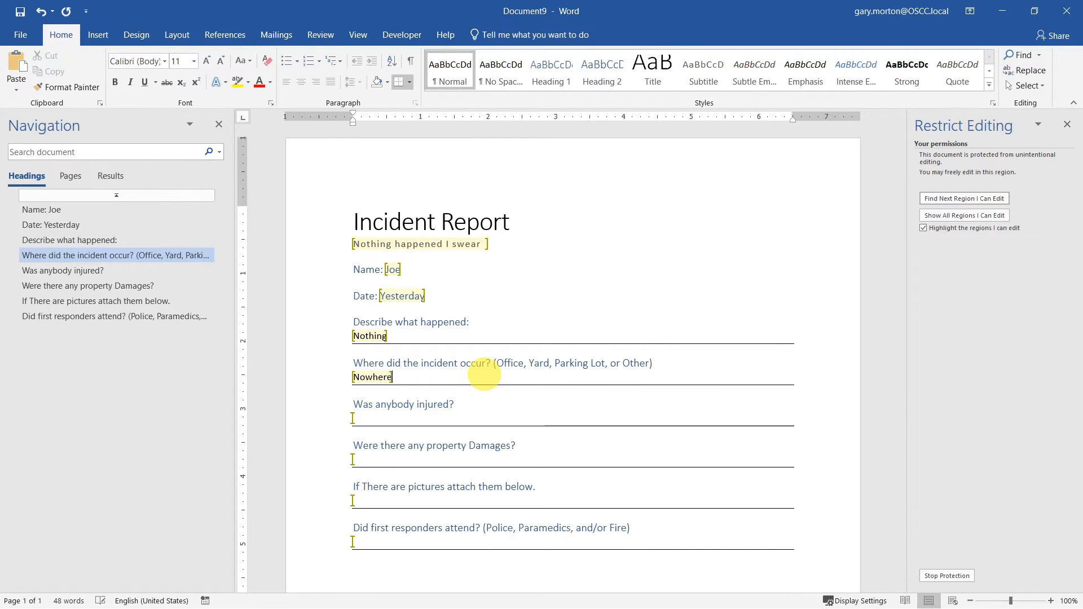
{"action": "left_click", "coordinate": [481, 406]}
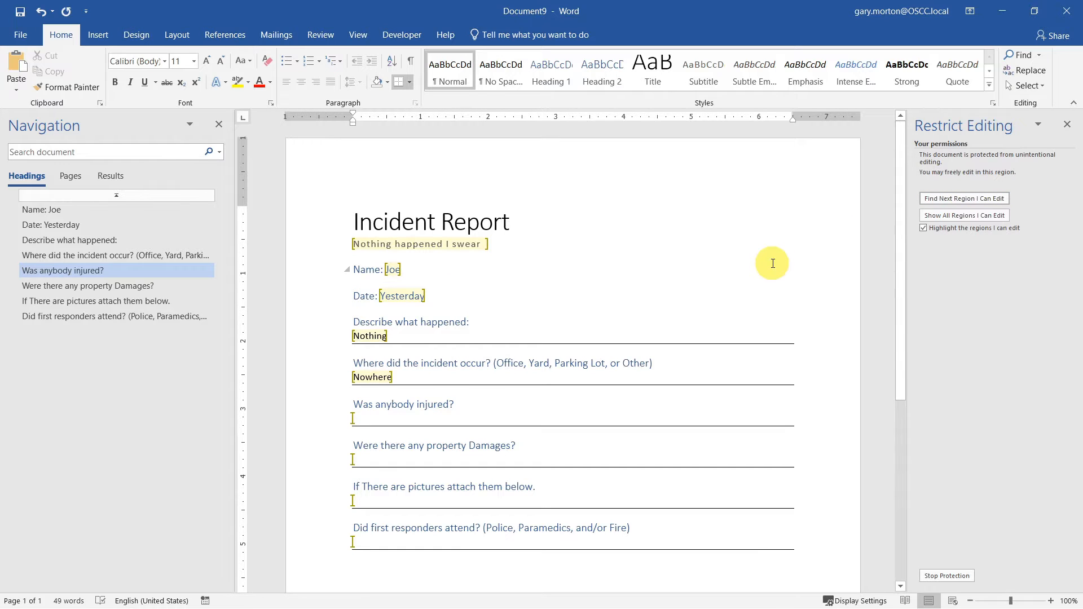
{"action": "type", "text": "No"}
- Answer property damages 'No' and the pictures question, then bring up Save As
{"action": "left_click", "coordinate": [624, 450]}
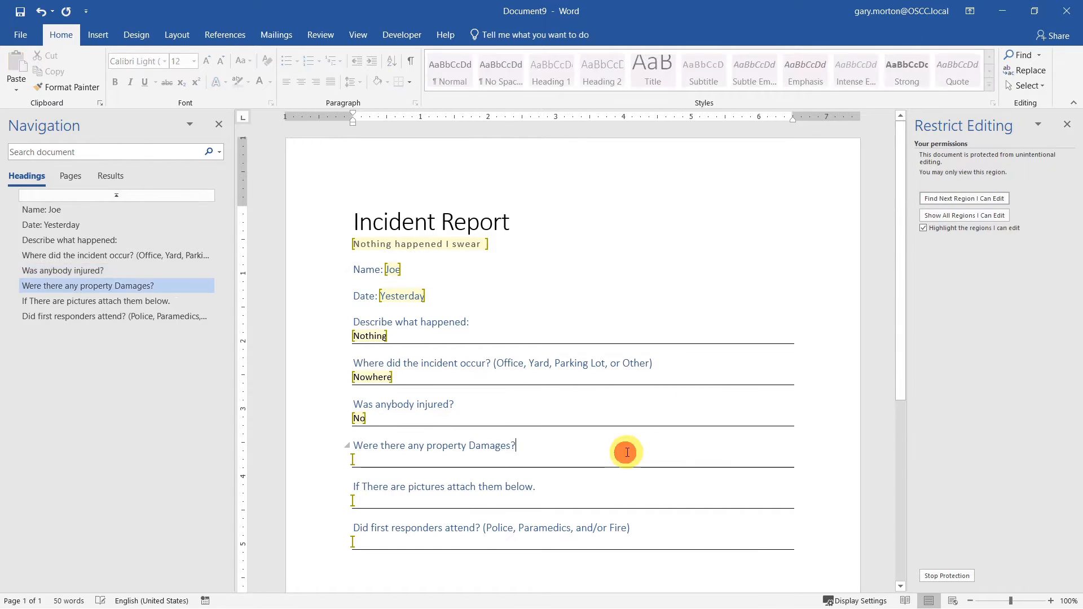
{"action": "key", "text": "BackSpace"}
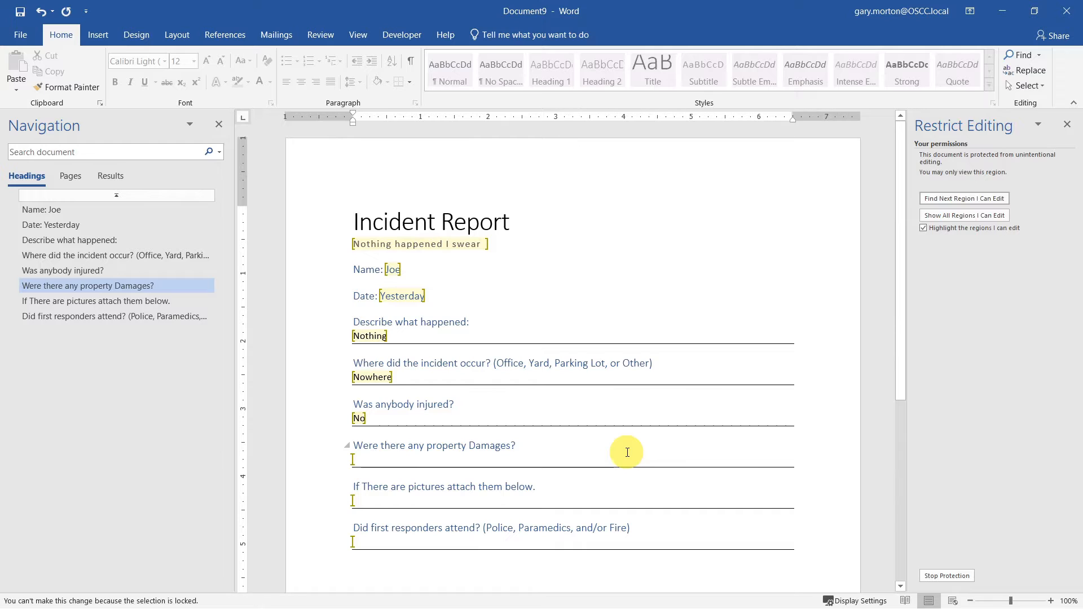
{"action": "left_click", "coordinate": [954, 199]}
{"action": "type", "text": "No"}
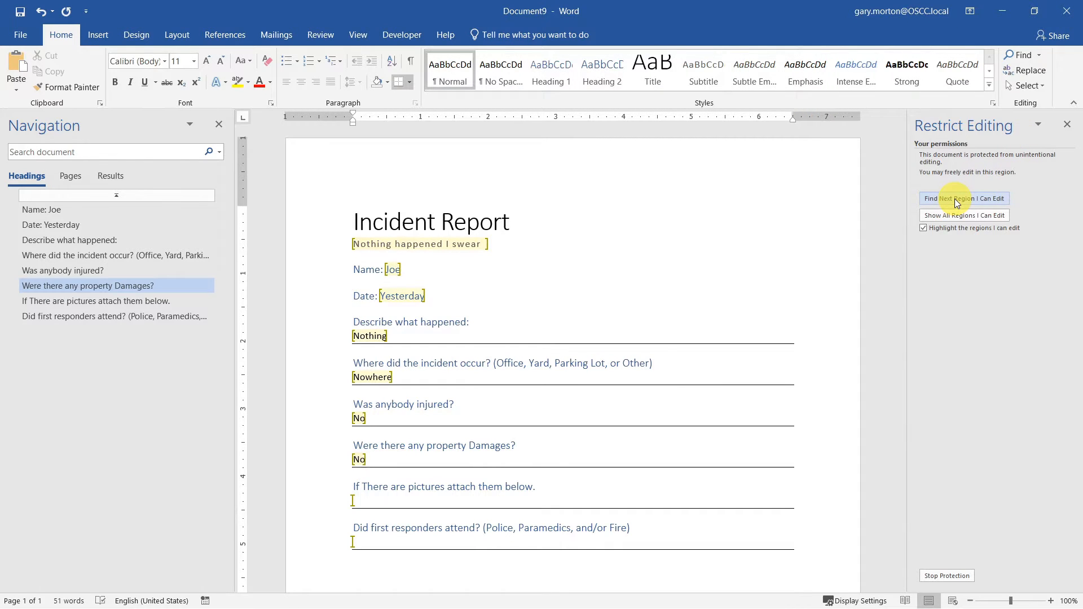
{"action": "left_click", "coordinate": [954, 199]}
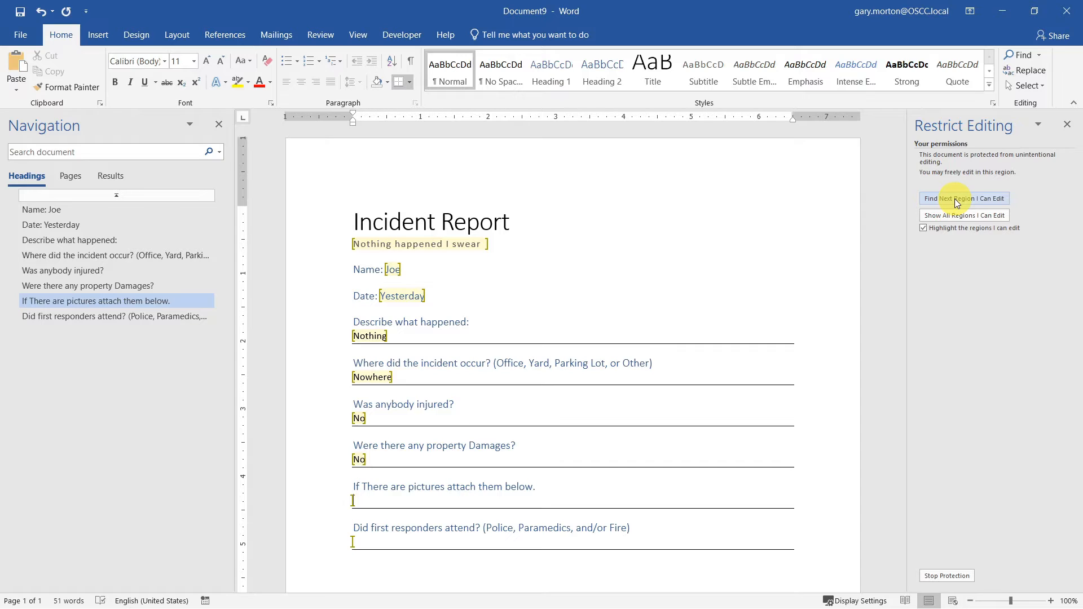
{"action": "type", "text": "There is nothing to have pictures of"}
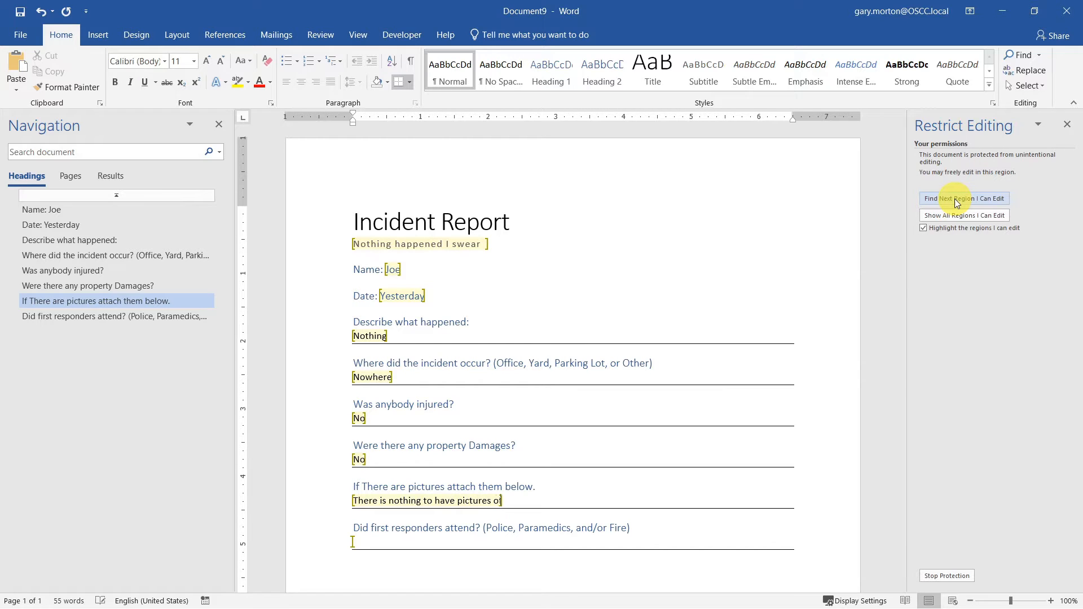
{"action": "left_click", "coordinate": [954, 199]}
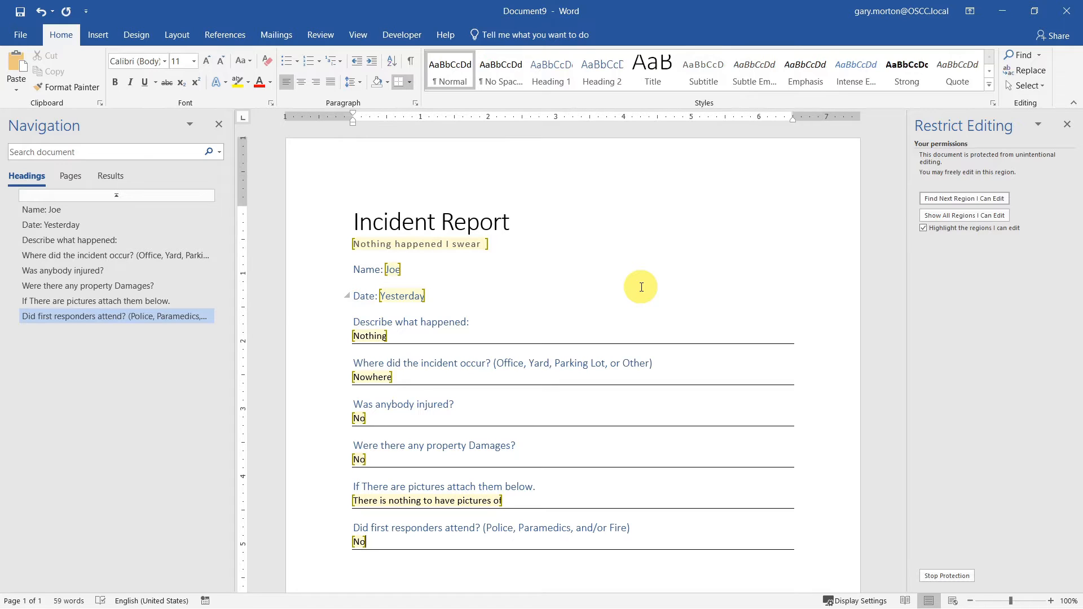
{"action": "key", "text": "ctrl+s"}
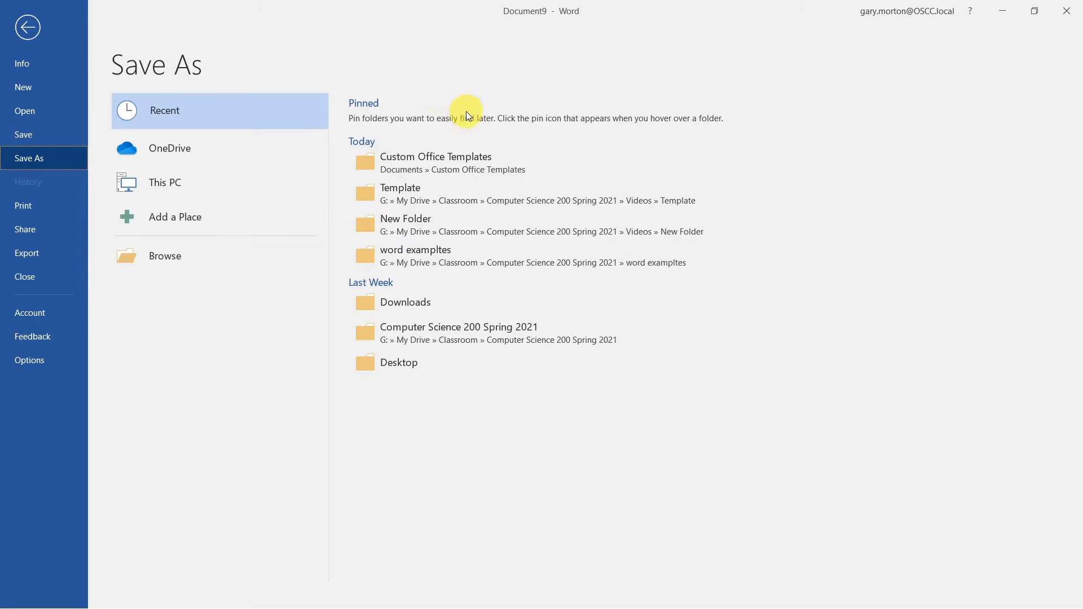
- Save the test copy as Incident Report2.docx in the Template folder and close it
{"action": "left_click", "coordinate": [554, 205]}
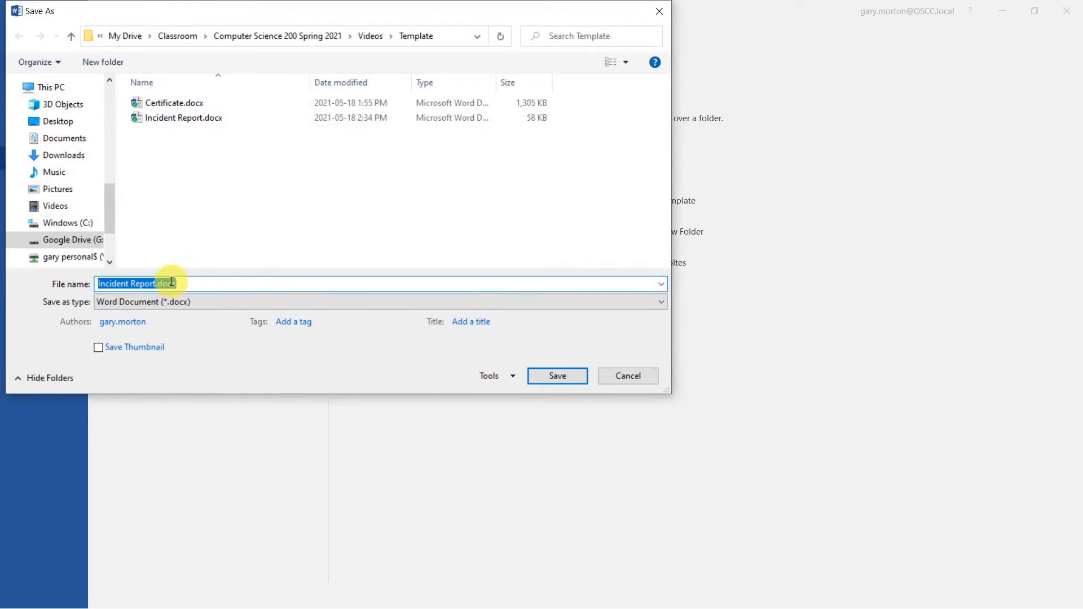
{"action": "left_click", "coordinate": [158, 283]}
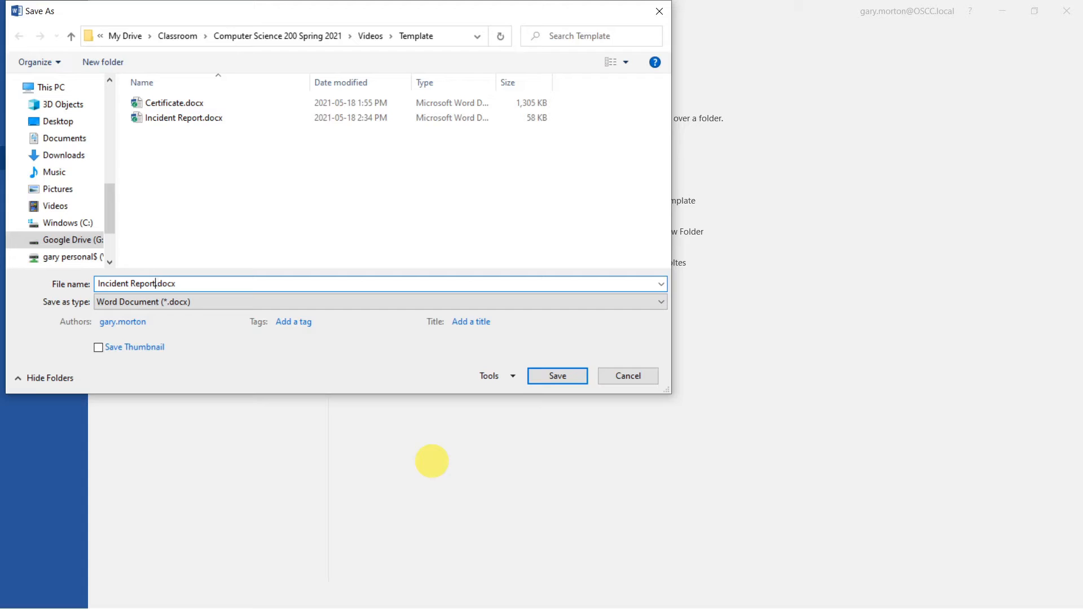
{"action": "type", "text": "2"}
{"action": "left_click", "coordinate": [546, 377]}
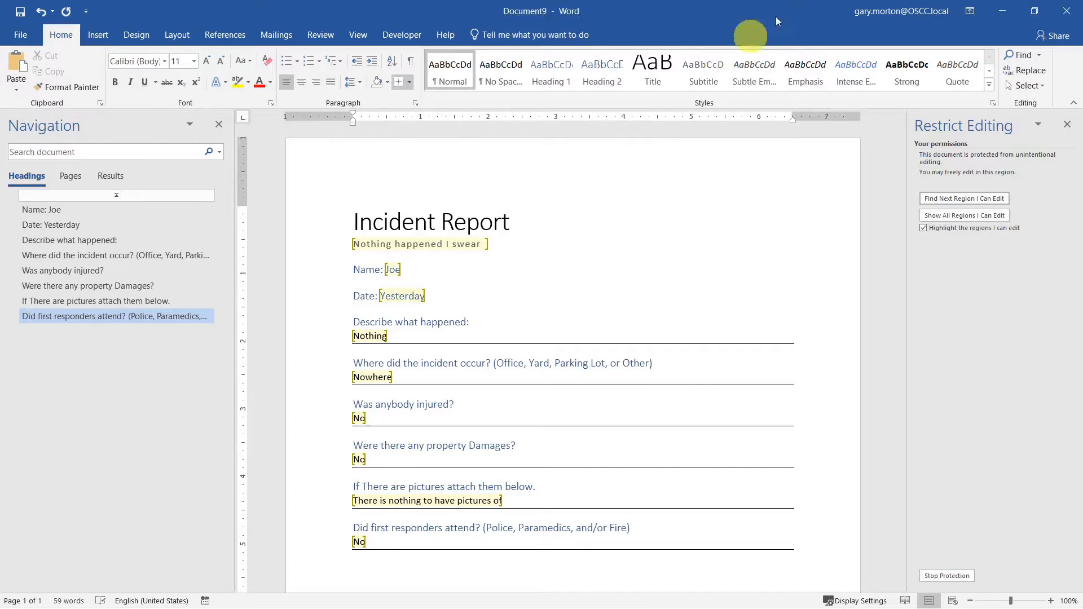
{"action": "left_click", "coordinate": [1071, 10]}
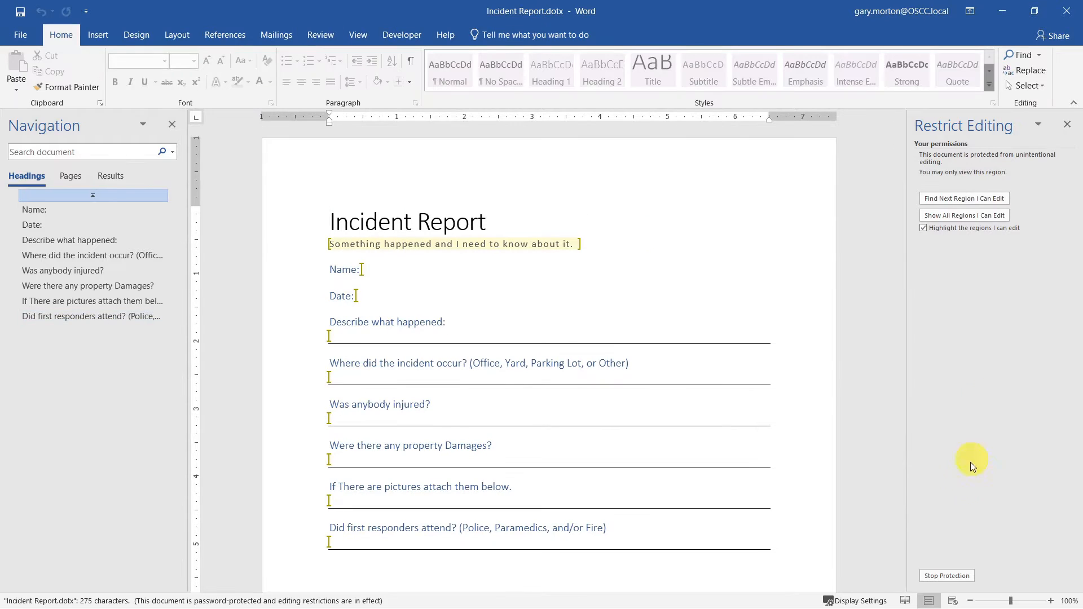
- Use Stop Protection in the Restrict Editing pane on Incident Report.dotx
{"action": "left_click", "coordinate": [946, 573]}
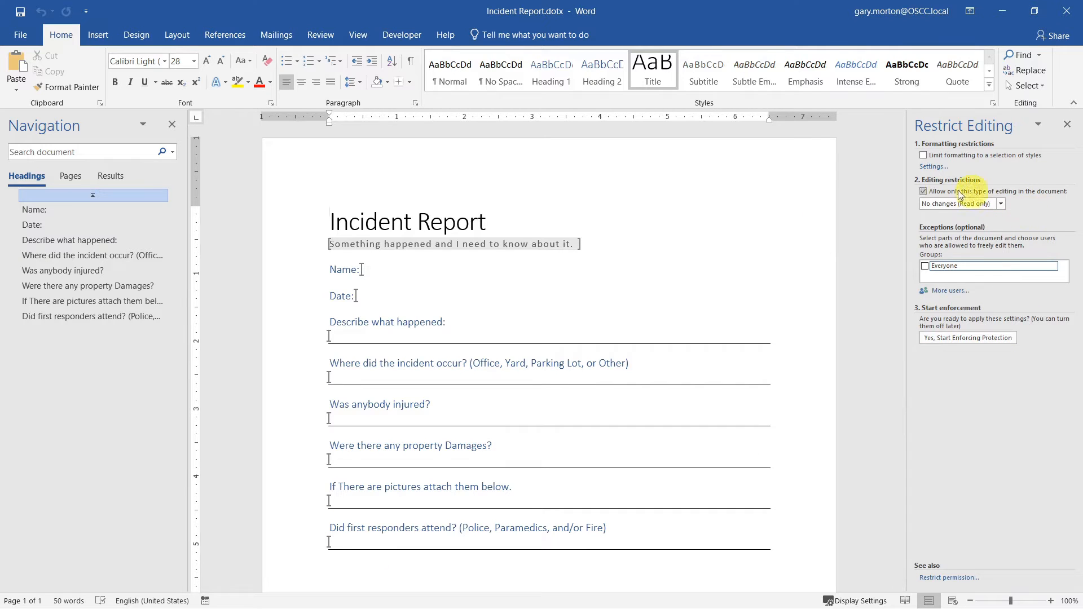
{"action": "left_click", "coordinate": [921, 192]}
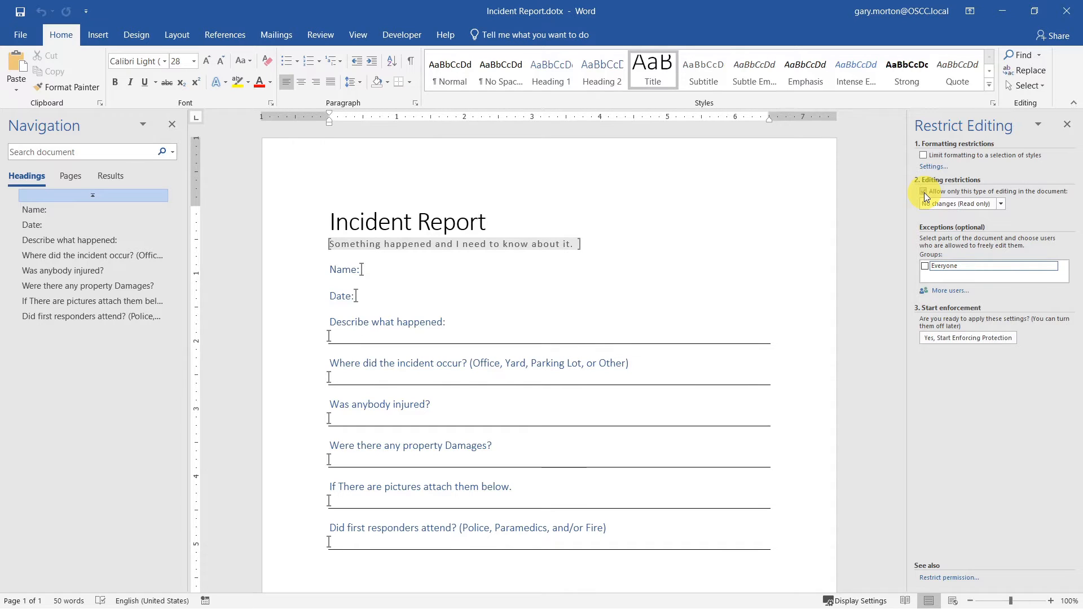
- Untick 'Allow only this type of editing' and confirm removing the Everyone exceptions
{"action": "left_click", "coordinate": [924, 192]}
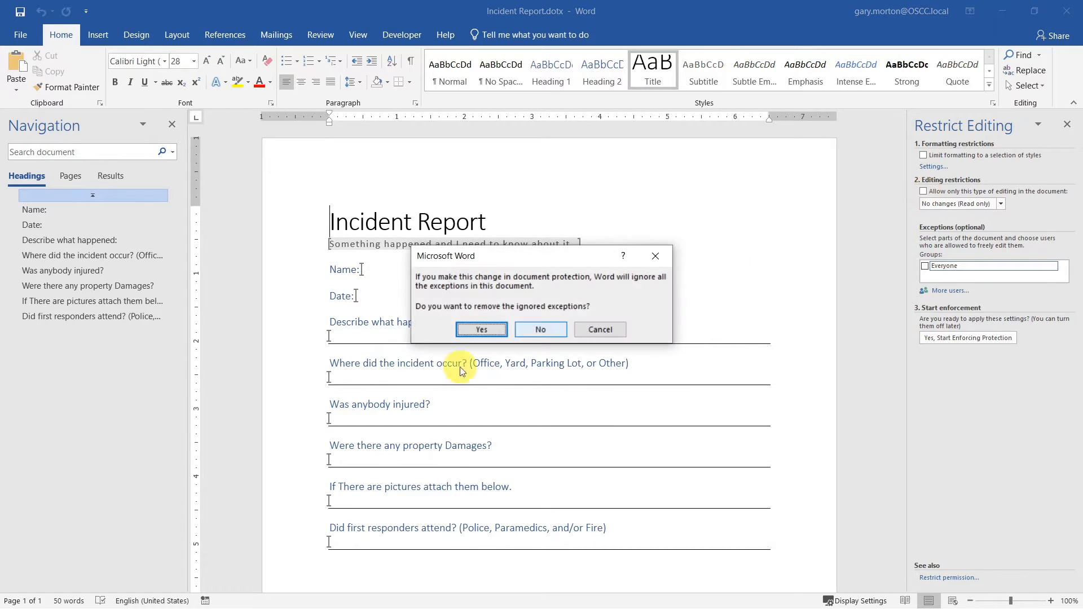
{"action": "left_click", "coordinate": [494, 333]}
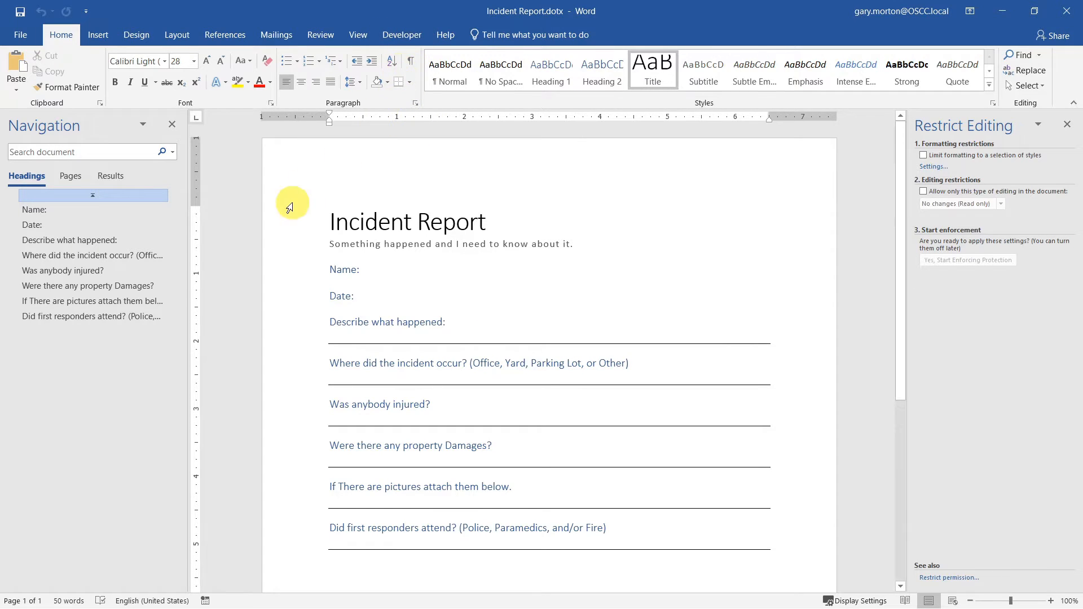
{"action": "right_click", "coordinate": [384, 102]}
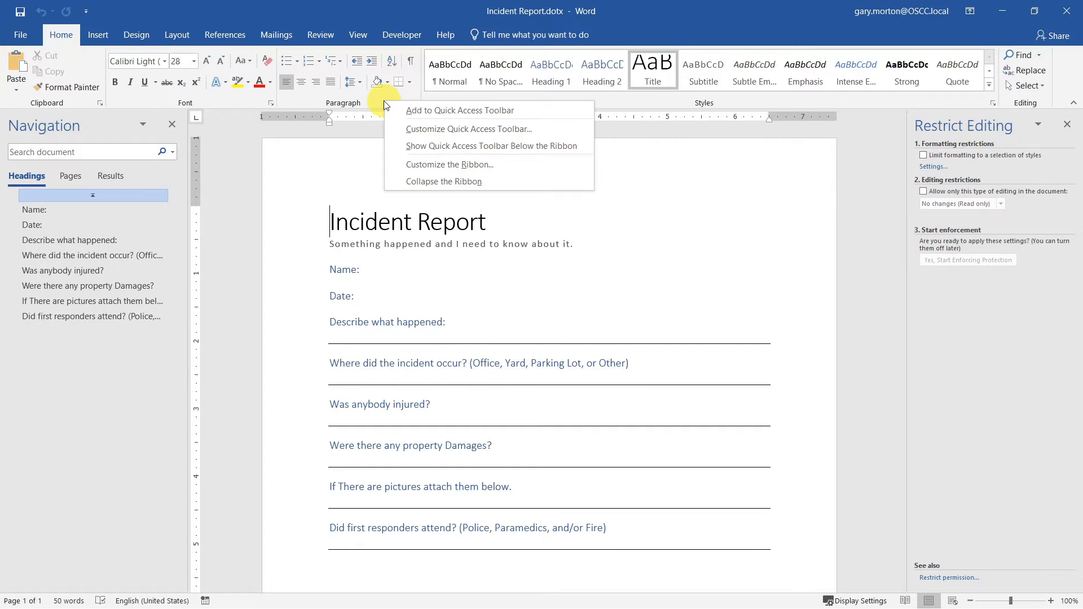
{"action": "left_click", "coordinate": [459, 165]}
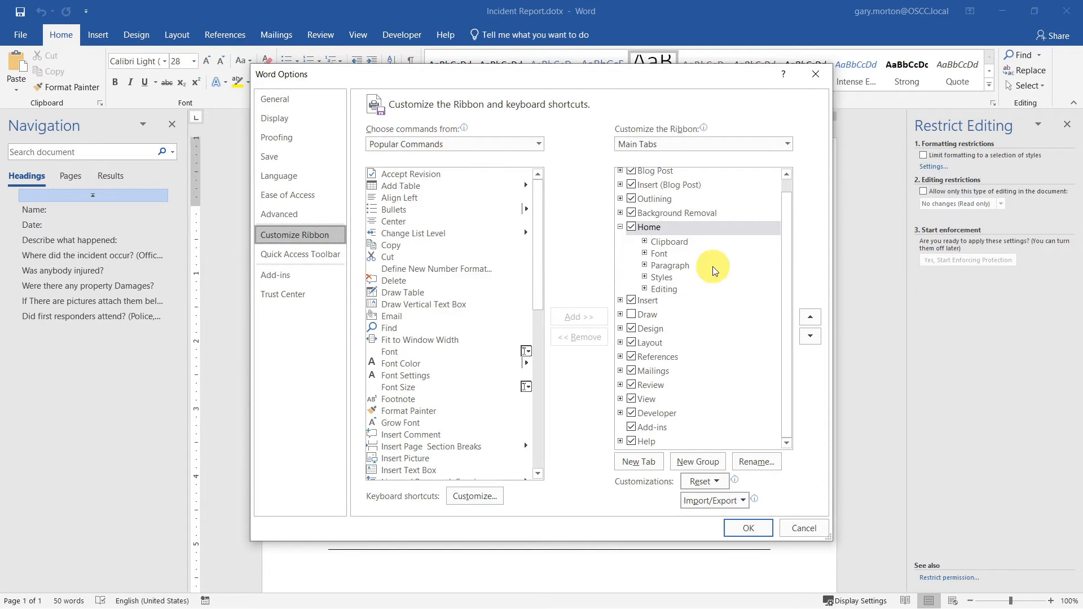
{"action": "scroll", "coordinate": [713, 296], "scroll_direction": "up", "scroll_amount": 1}
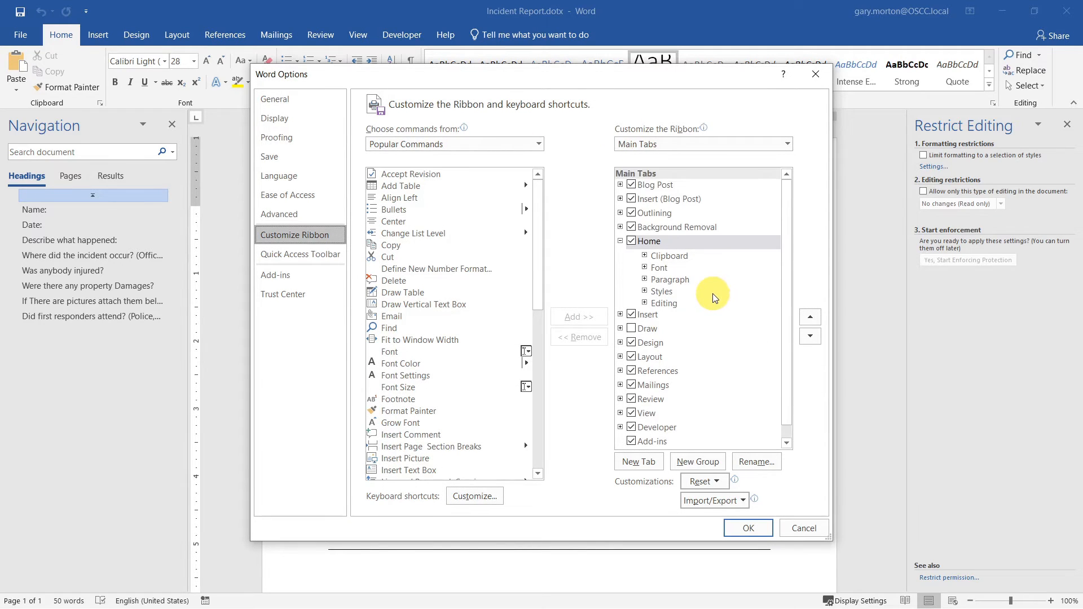
{"action": "scroll", "coordinate": [705, 316], "scroll_direction": "down", "scroll_amount": 1}
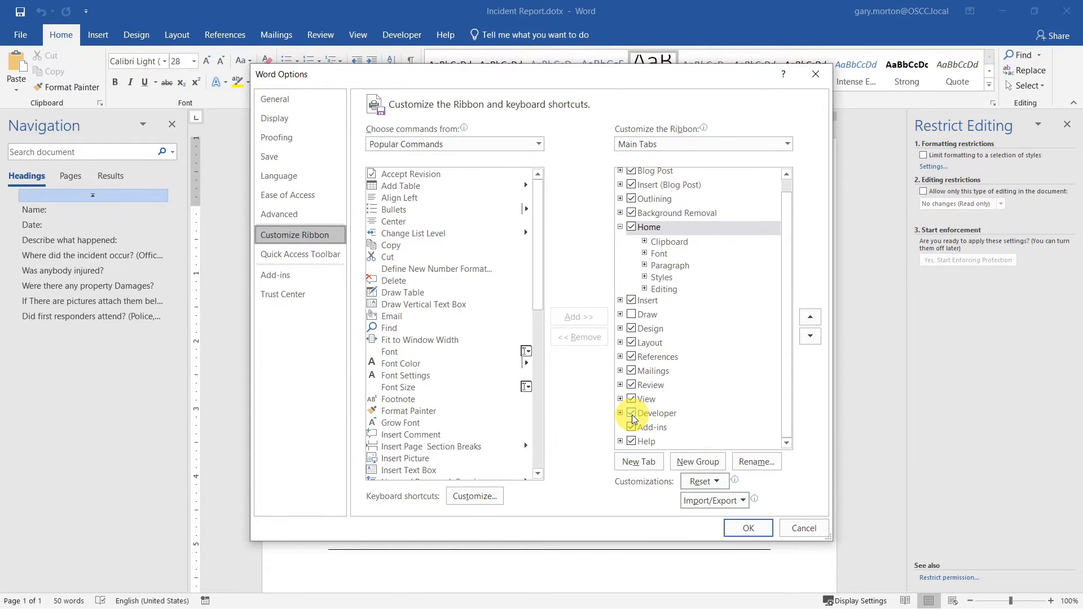
{"action": "left_click", "coordinate": [753, 527]}
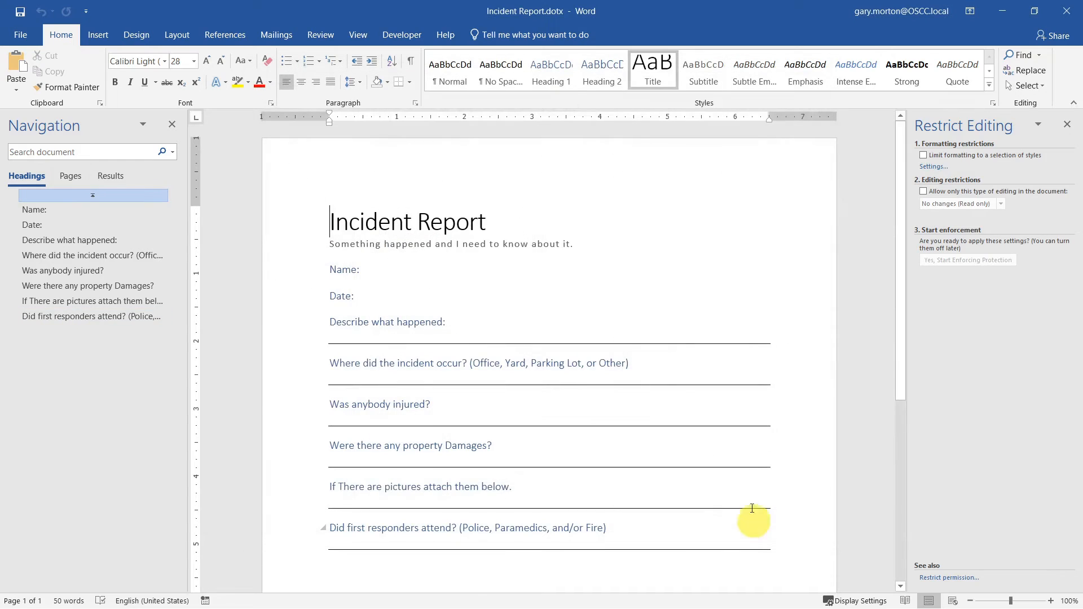
- Show the Developer ribbon commands for adding content controls
{"action": "left_click", "coordinate": [400, 36]}
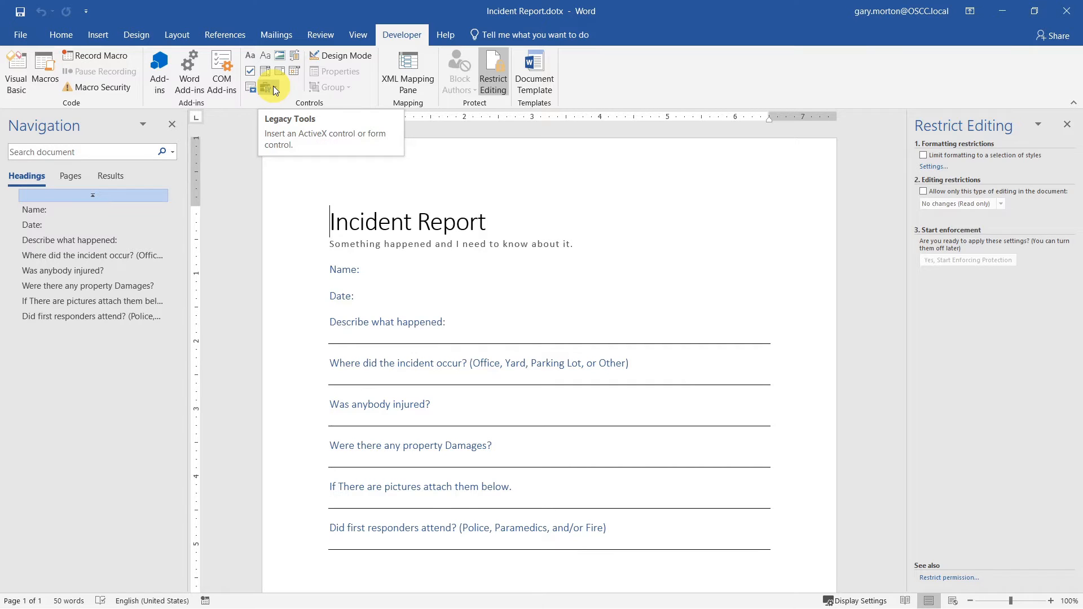
- Insert a plain text content control at the end of the Name: line
{"action": "left_click", "coordinate": [273, 85]}
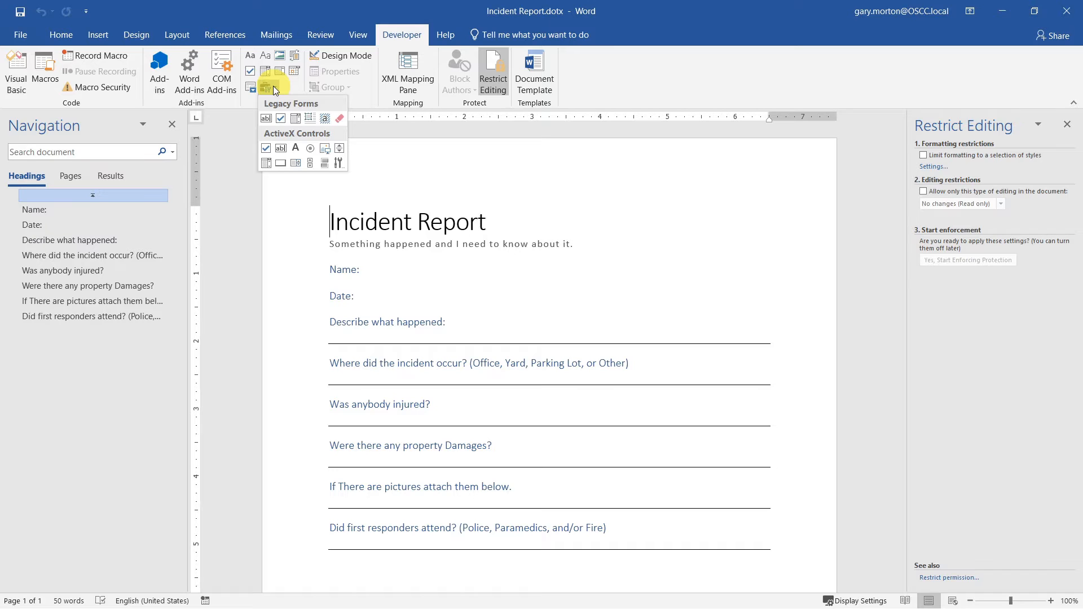
{"action": "left_click", "coordinate": [495, 271]}
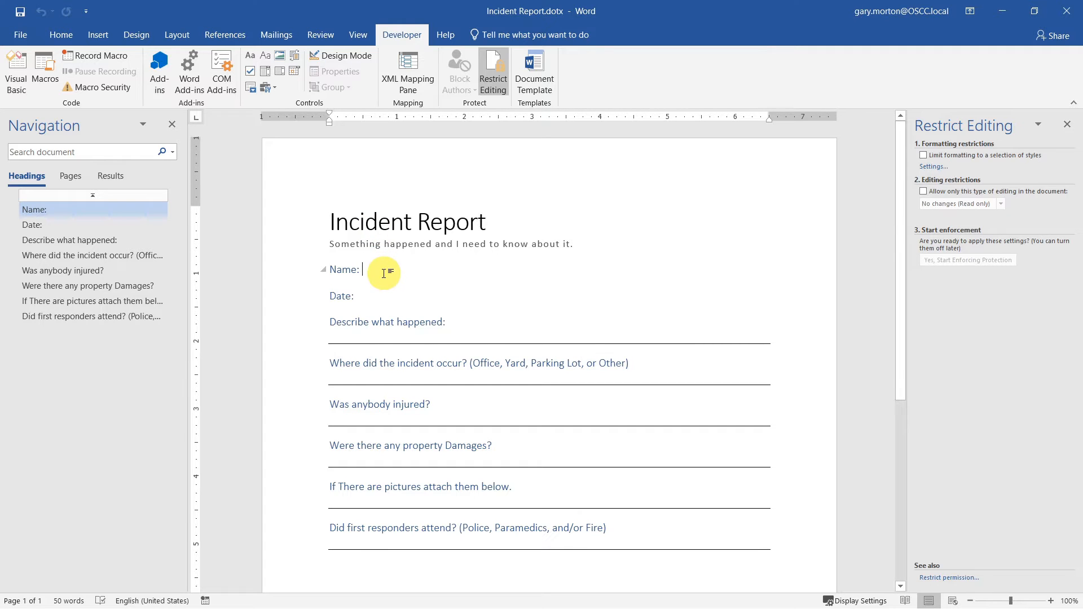
{"action": "left_click", "coordinate": [263, 56]}
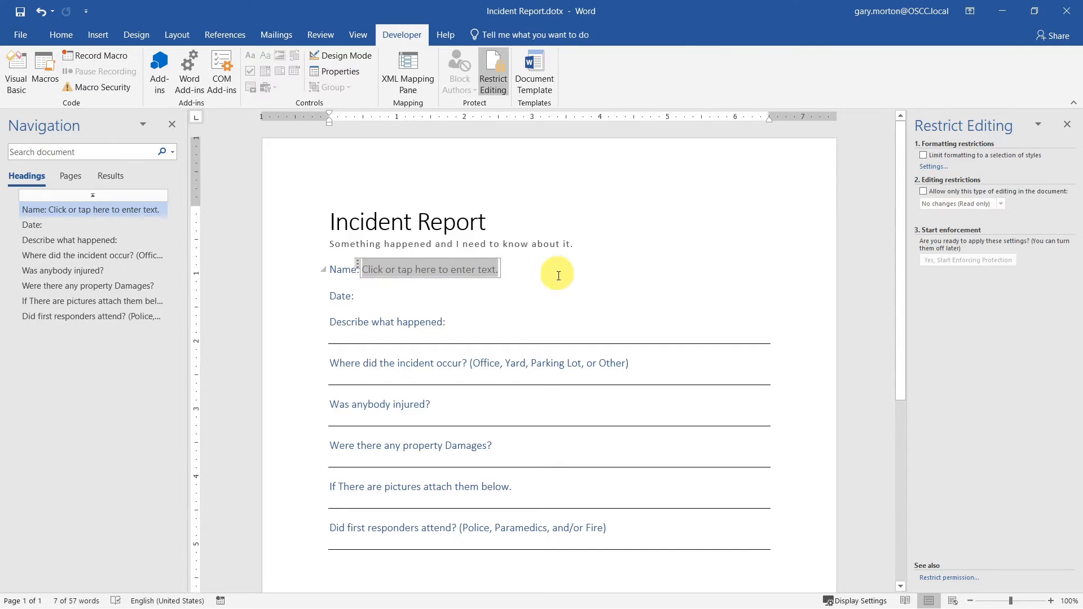
- Title the control 'Name', keep it as Bounding Box, style typed text, and lock it against deletion
{"action": "left_click", "coordinate": [340, 74]}
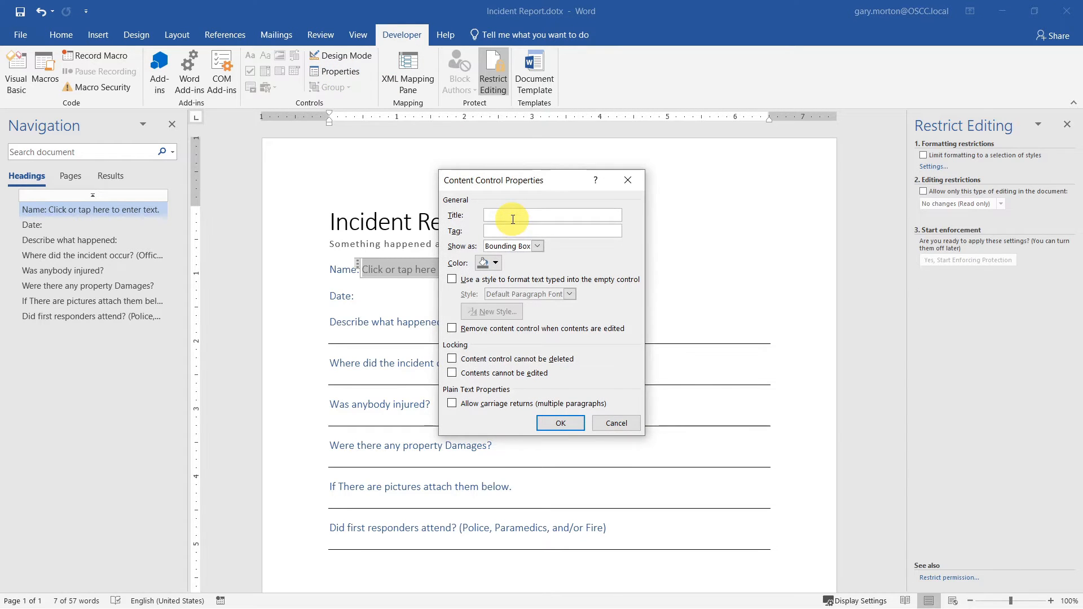
{"action": "type", "text": "Name"}
{"action": "left_click_drag", "start_coordinate": [560, 189], "coordinate": [656, 184]}
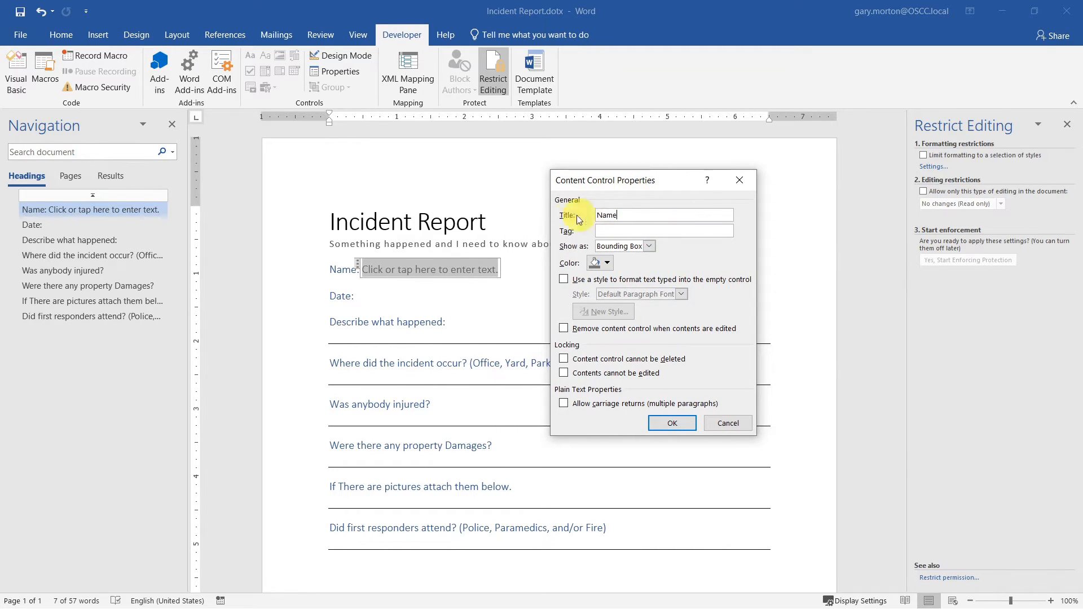
{"action": "left_click", "coordinate": [649, 247]}
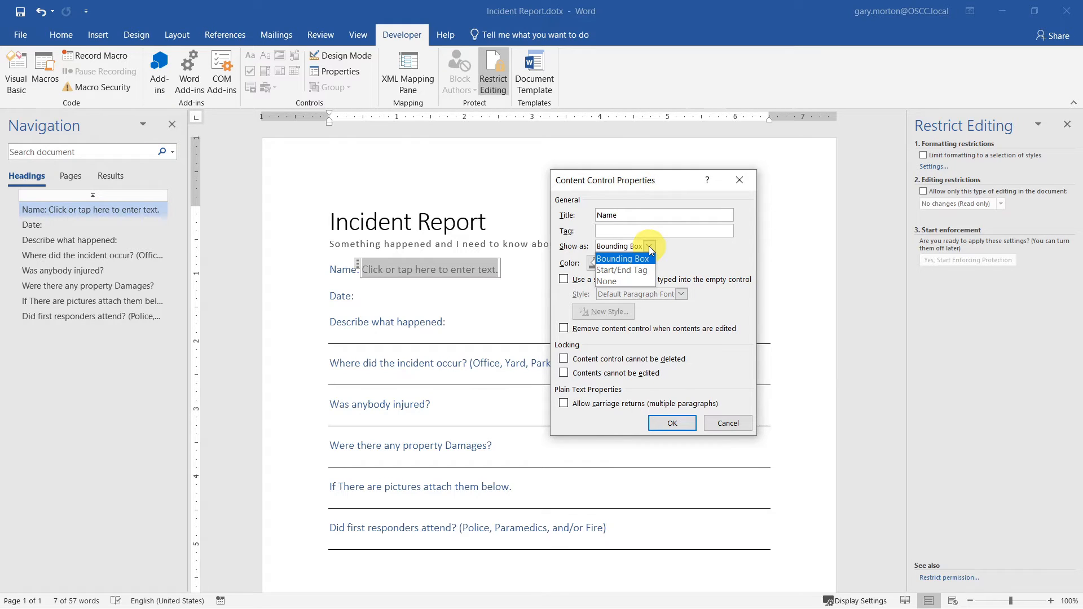
{"action": "left_click", "coordinate": [682, 249]}
{"action": "left_click", "coordinate": [647, 279]}
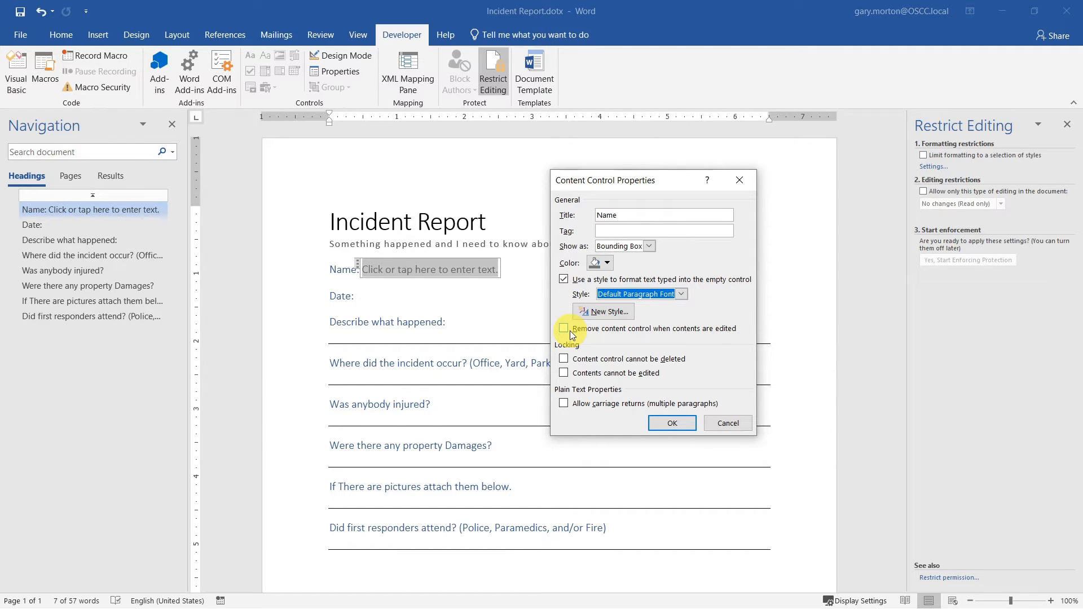
{"action": "left_click", "coordinate": [563, 360]}
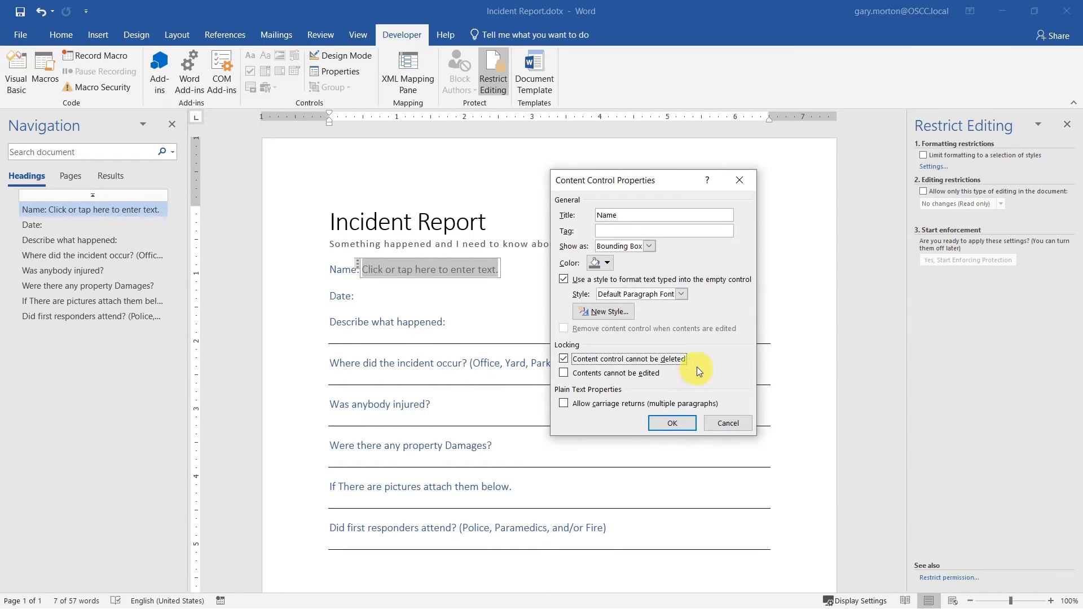
{"action": "left_click", "coordinate": [679, 423]}
{"action": "left_click", "coordinate": [539, 296]}
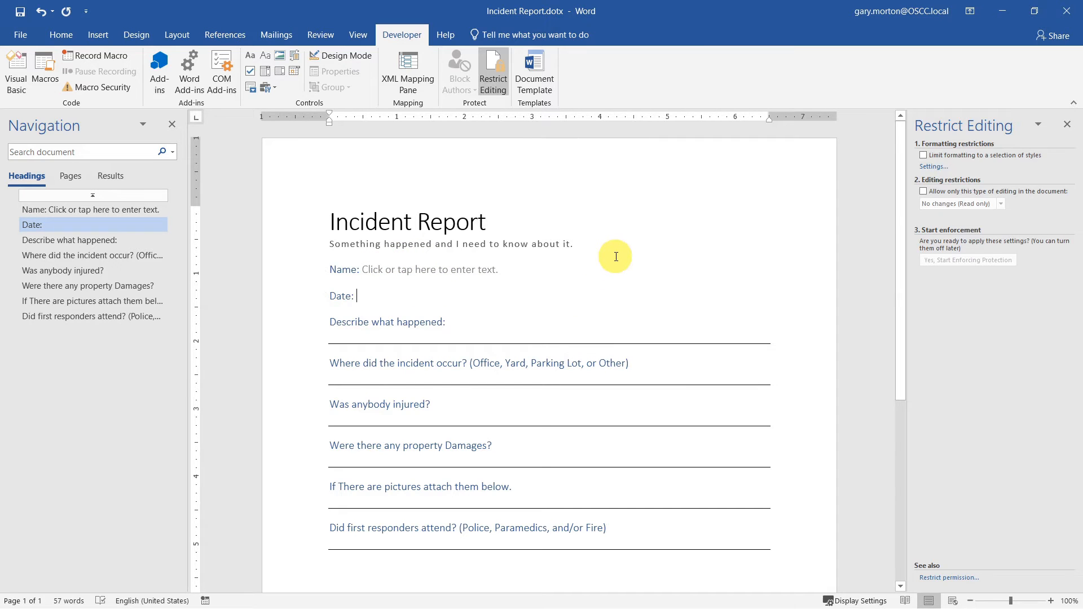
{"action": "left_click", "coordinate": [451, 269]}
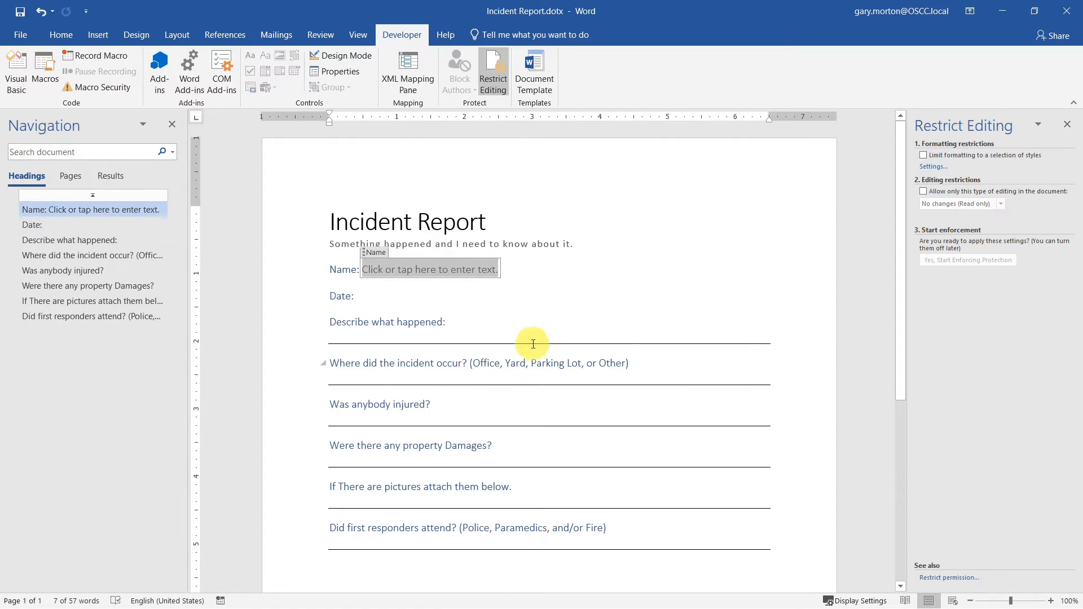
{"action": "type", "text": "Gary"}
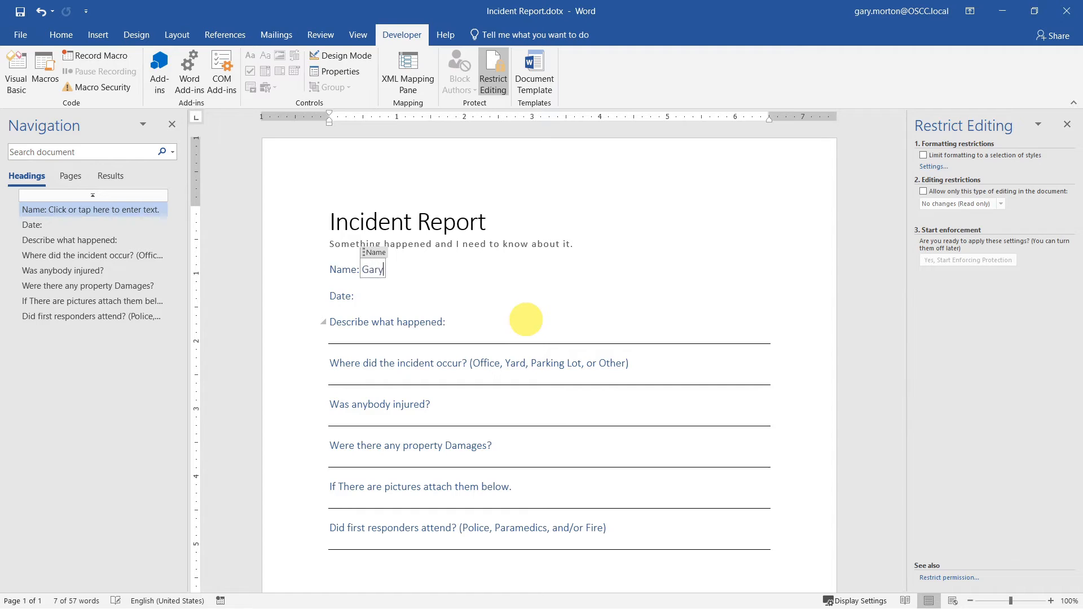
{"action": "left_click", "coordinate": [510, 295]}
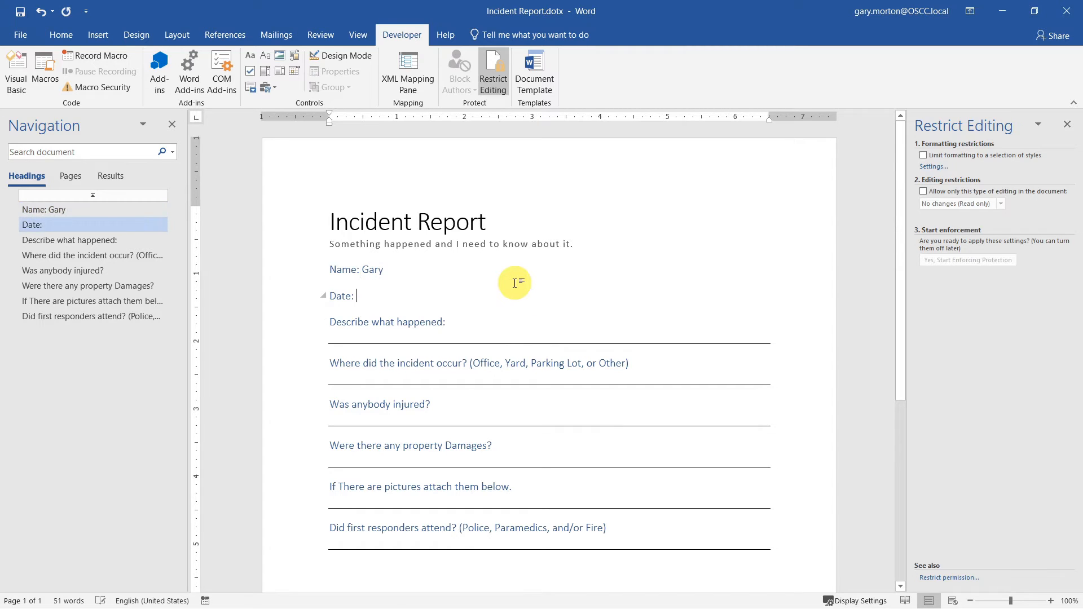
{"action": "left_click", "coordinate": [372, 270]}
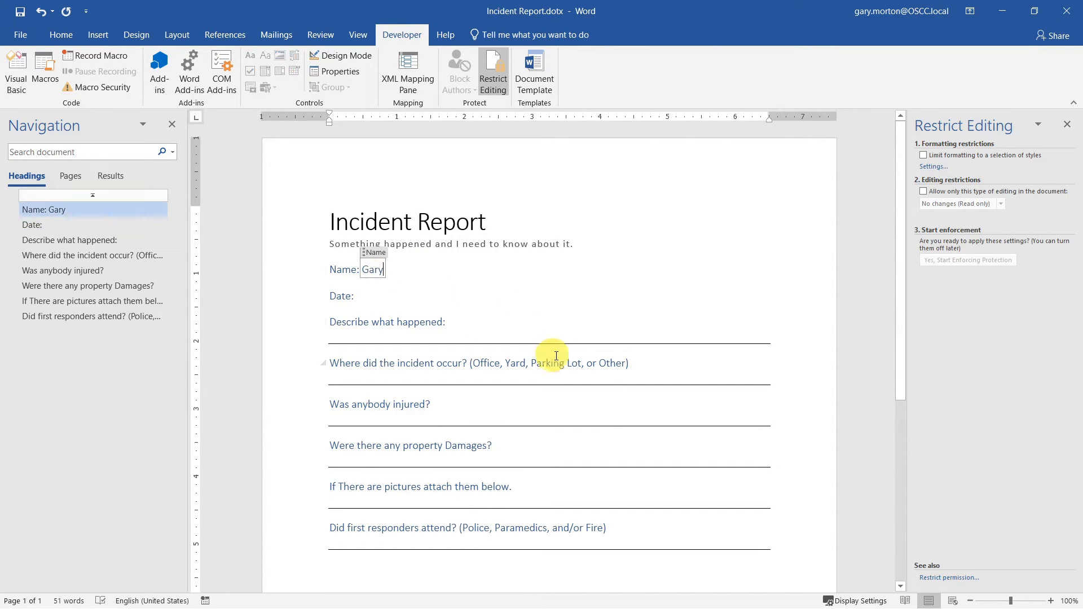
{"action": "key", "text": "ctrl+z"}
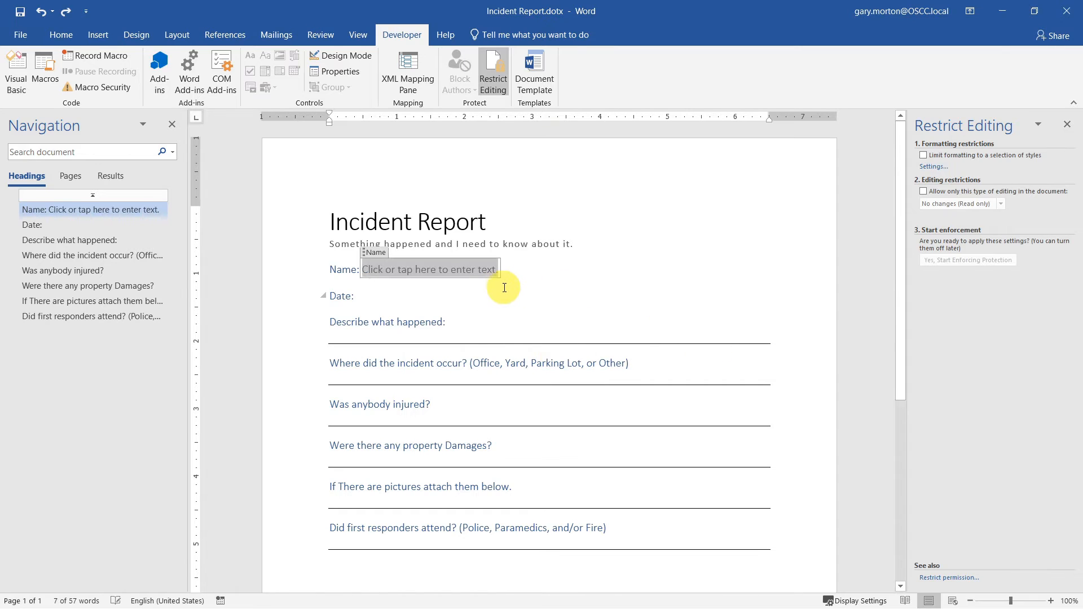
{"action": "left_click", "coordinate": [528, 297]}
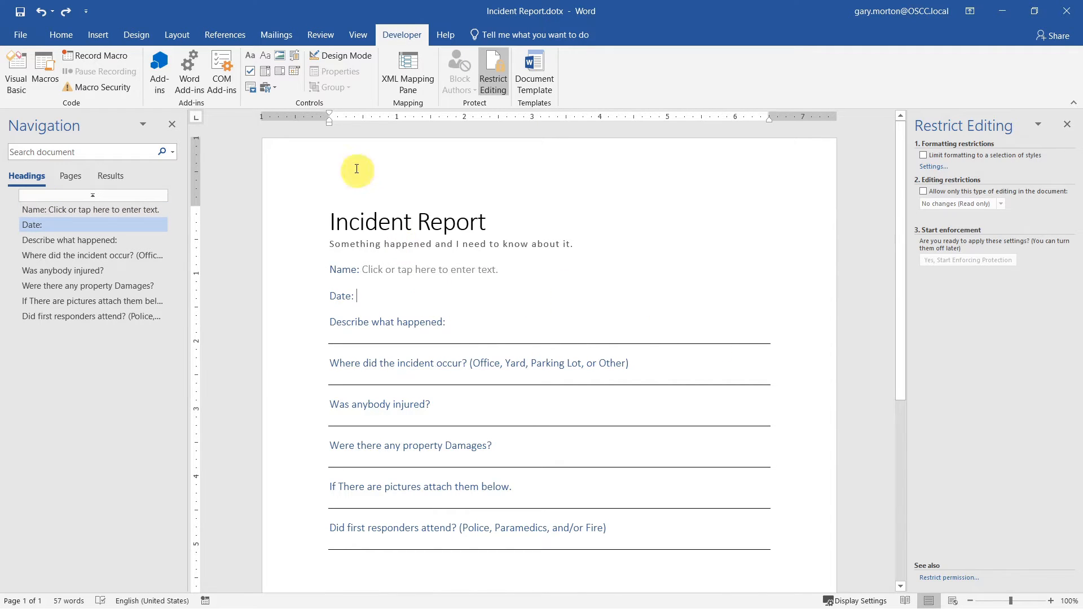
- Insert a date picker after Date:, titled 'Date', shown as None, styled and undeletable
{"action": "left_click", "coordinate": [295, 71]}
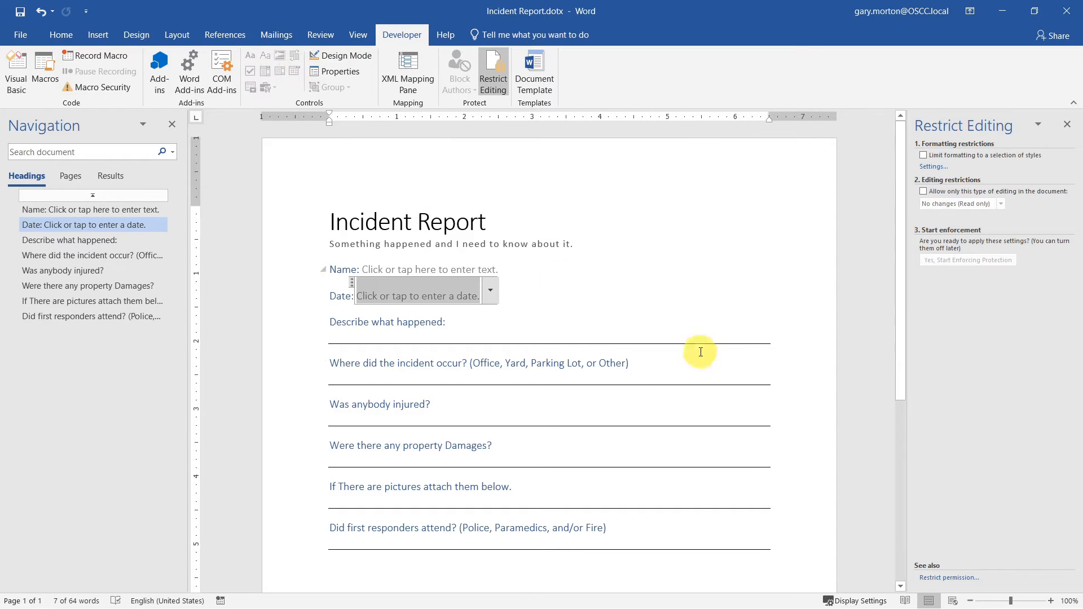
{"action": "left_click", "coordinate": [331, 73]}
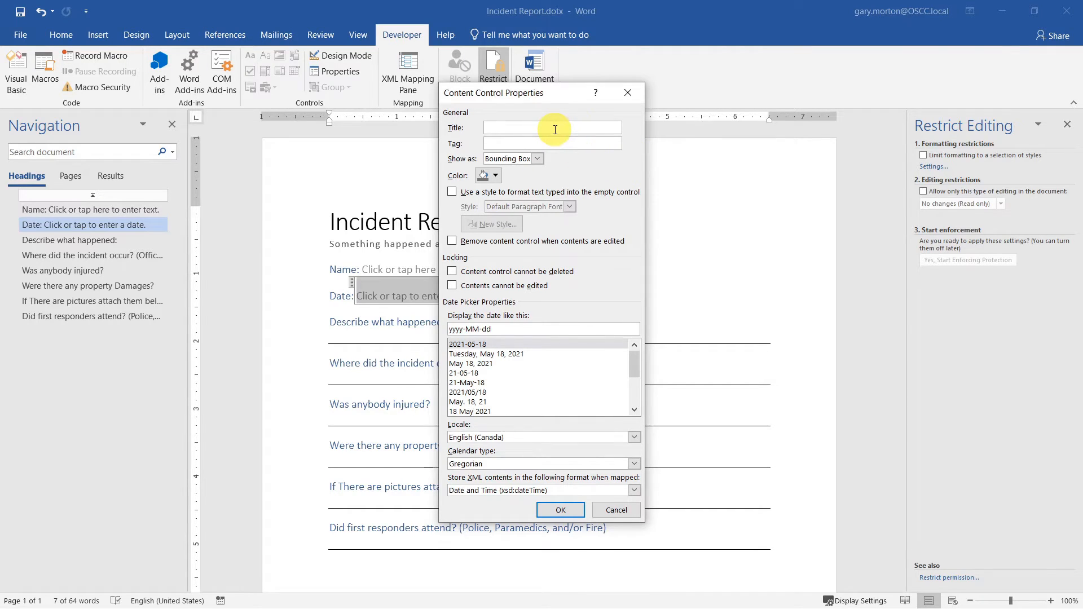
{"action": "type", "text": "Date"}
{"action": "left_click", "coordinate": [540, 158]}
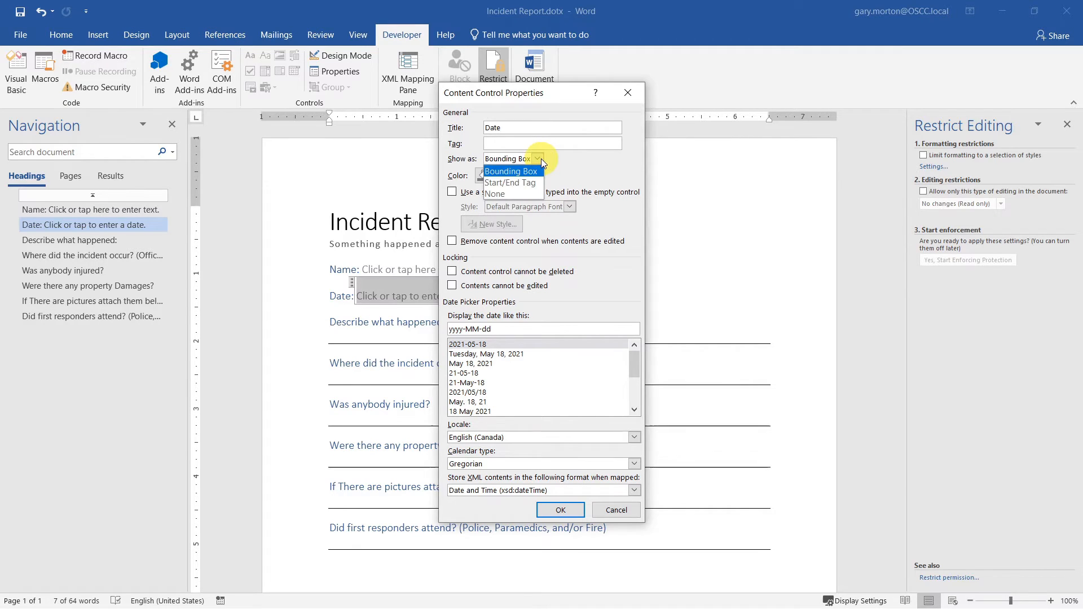
{"action": "left_click", "coordinate": [516, 194]}
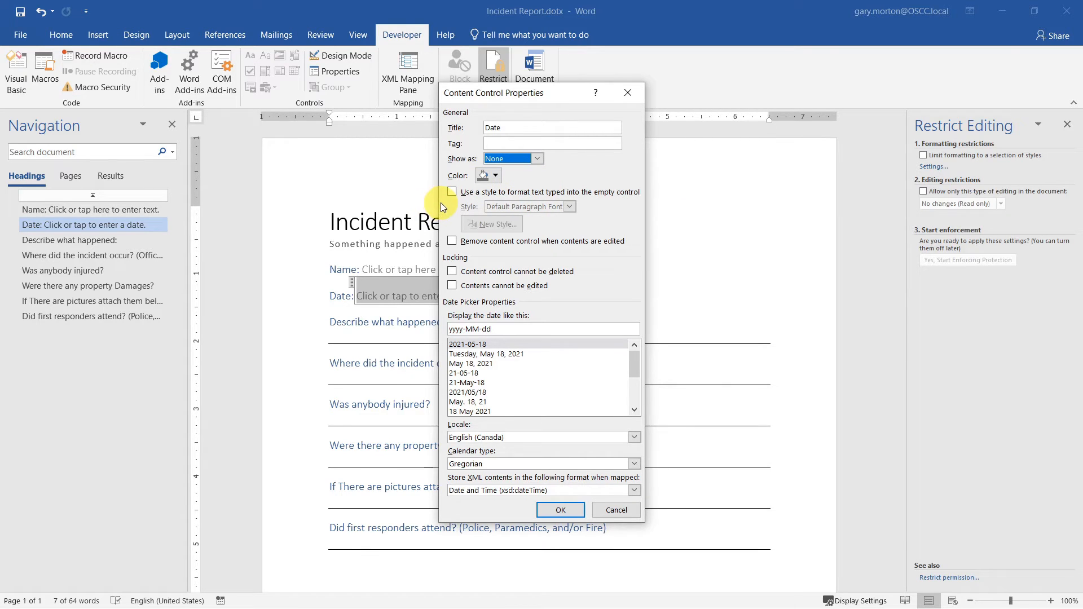
{"action": "left_click", "coordinate": [452, 192]}
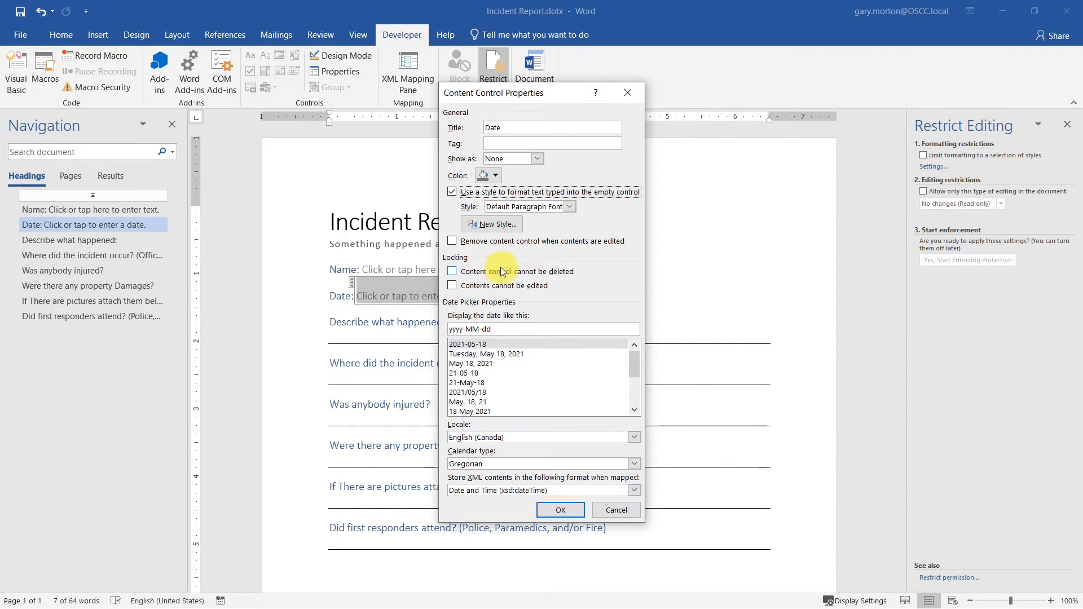
{"action": "left_click", "coordinate": [453, 272]}
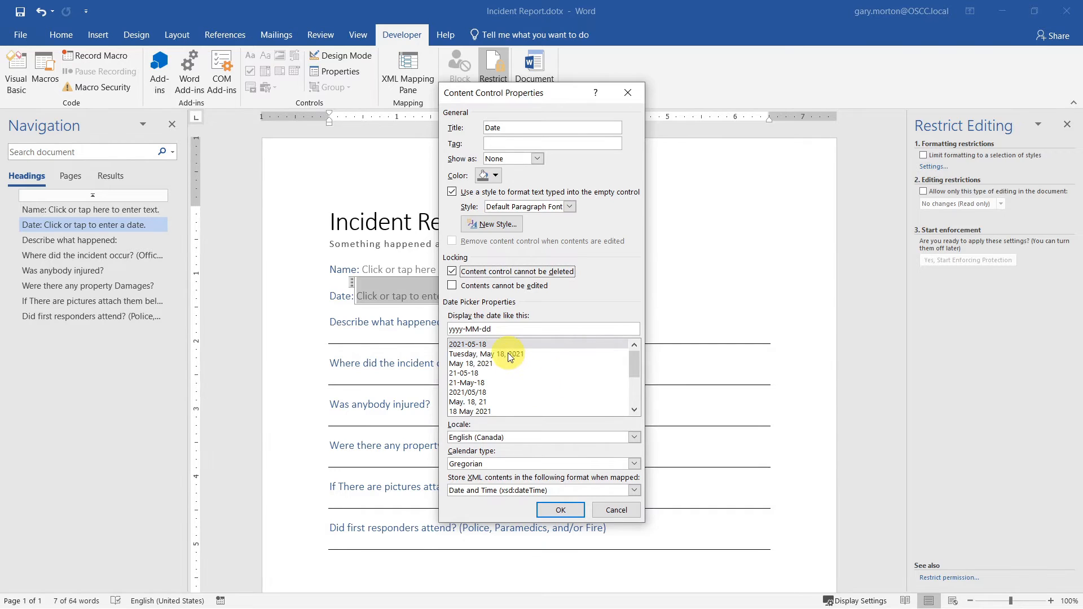
- Use the dddd, MMMM d, yyyy date format with the Gregorian calendar and apply
{"action": "scroll", "coordinate": [525, 366], "scroll_direction": "down", "scroll_amount": 3}
{"action": "scroll", "coordinate": [525, 365], "scroll_direction": "up", "scroll_amount": 3}
{"action": "left_click", "coordinate": [503, 354]}
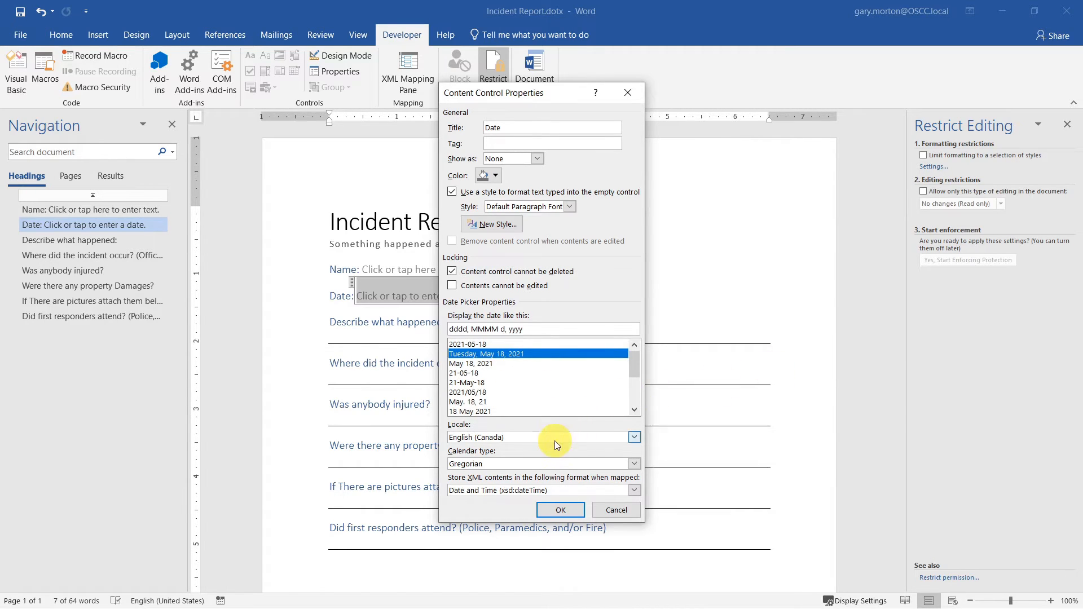
{"action": "left_click", "coordinate": [634, 464]}
{"action": "left_click", "coordinate": [637, 464]}
{"action": "left_click", "coordinate": [638, 464]}
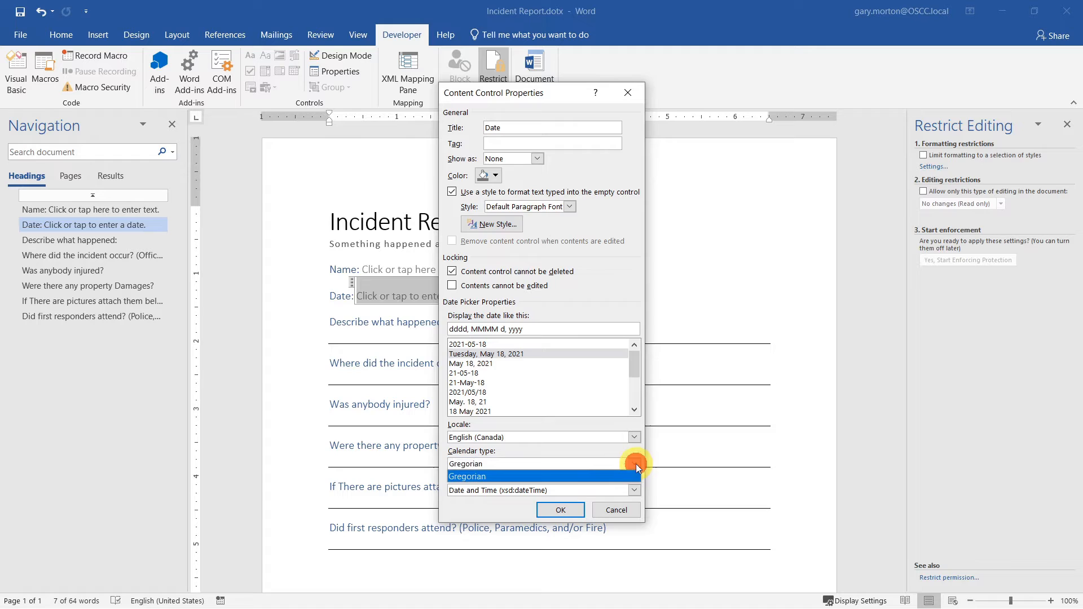
{"action": "left_click", "coordinate": [605, 464]}
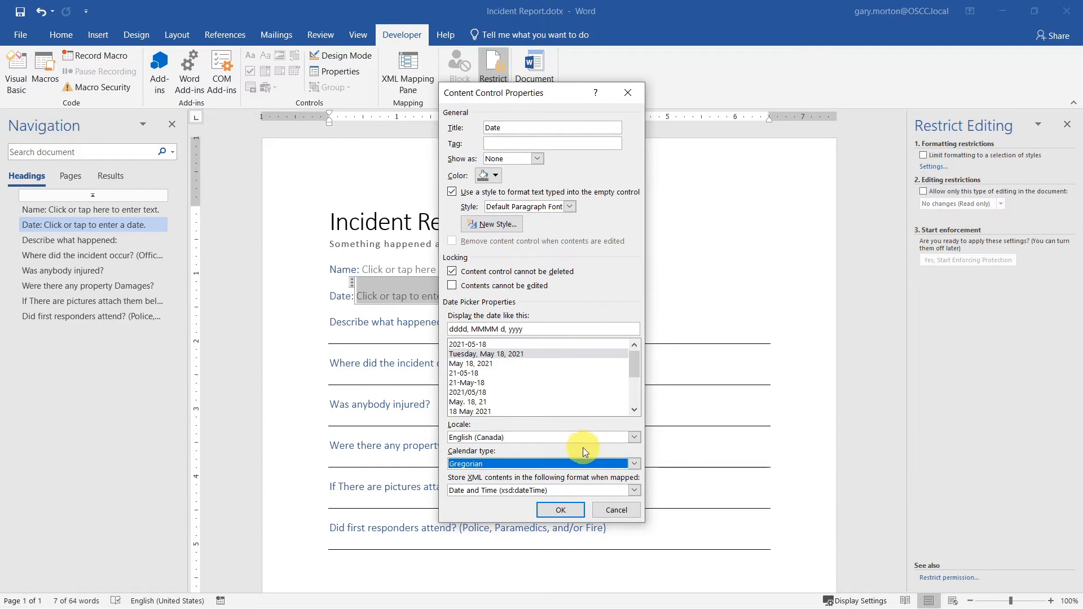
{"action": "left_click", "coordinate": [564, 509]}
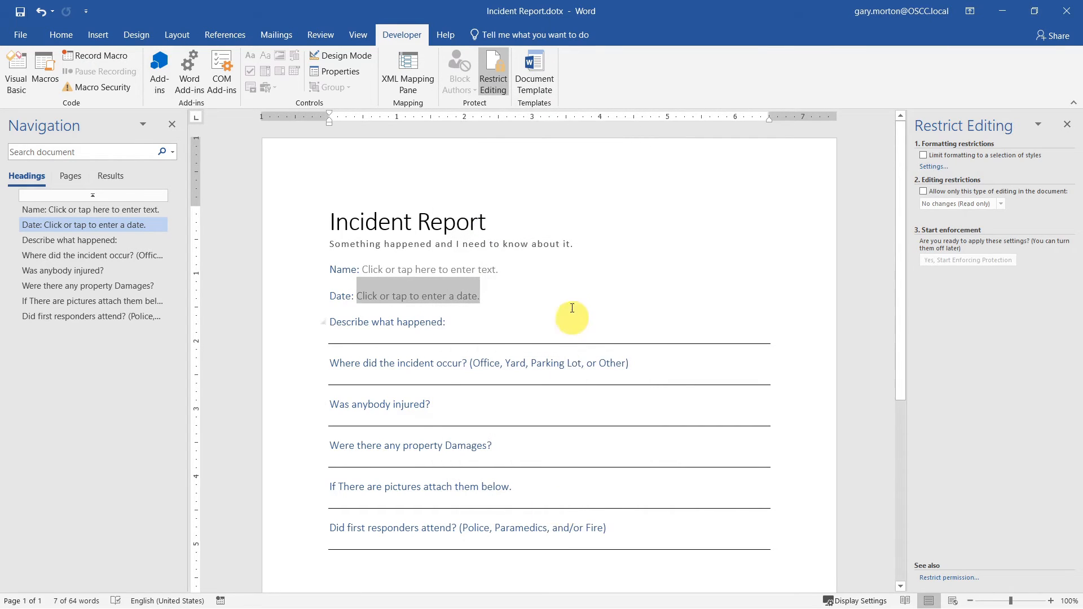
{"action": "left_click", "coordinate": [573, 302]}
{"action": "left_click", "coordinate": [434, 292]}
{"action": "left_click", "coordinate": [635, 308]}
{"action": "left_click", "coordinate": [477, 297]}
{"action": "left_click", "coordinate": [368, 297]}
{"action": "left_click", "coordinate": [355, 295]}
{"action": "left_click", "coordinate": [389, 294]}
{"action": "type", "text": "ws"}
{"action": "left_click", "coordinate": [493, 312]}
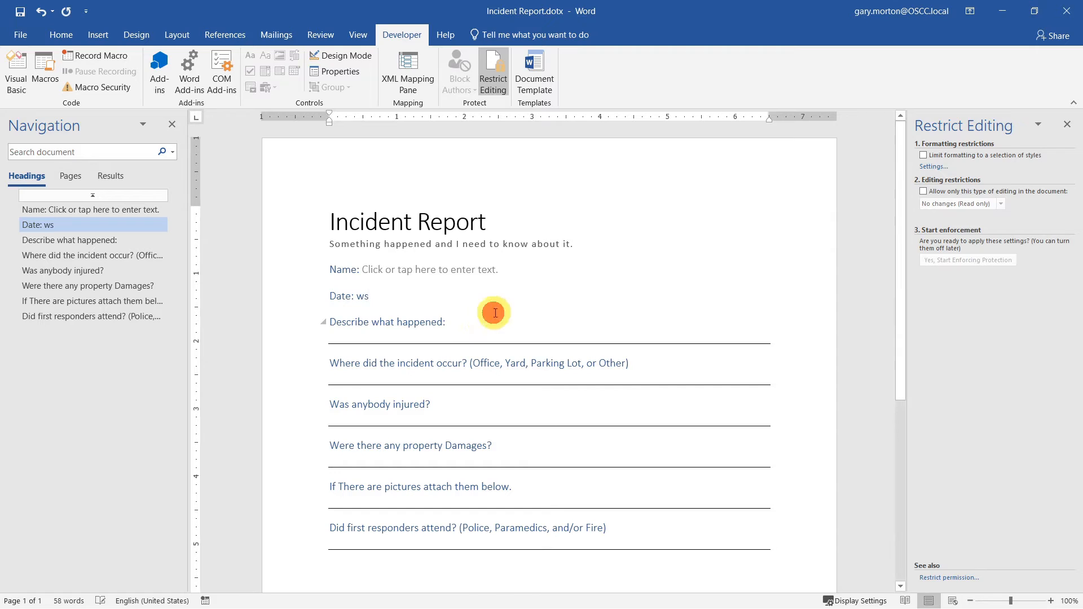
{"action": "key", "text": "ctrl+z"}
{"action": "key", "text": "ctrl+z"}
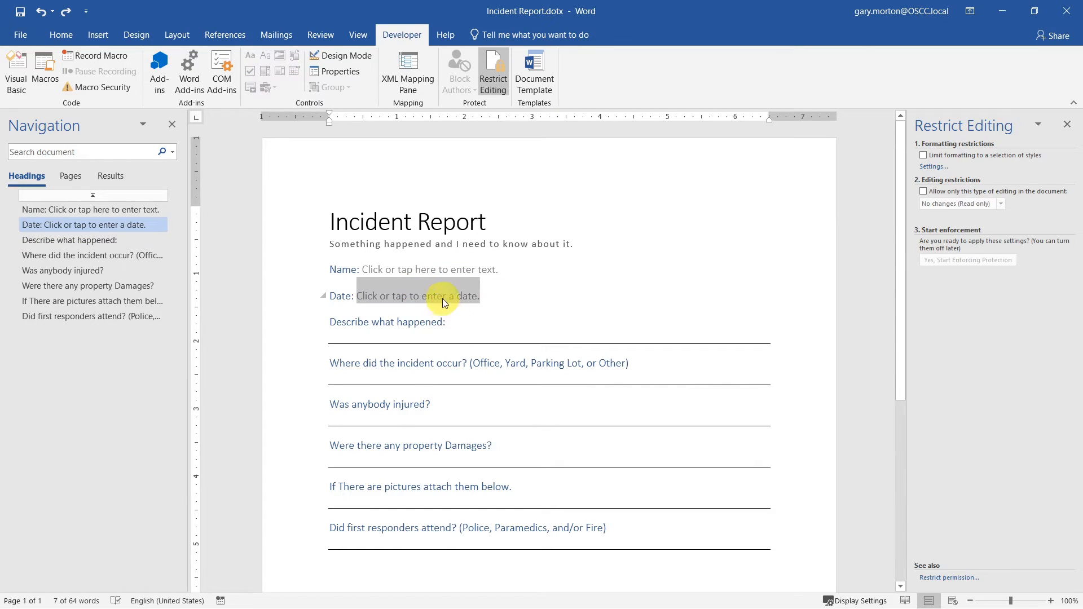
- Change the Date picker's Show as setting to Bounding Box
{"action": "left_click", "coordinate": [338, 73]}
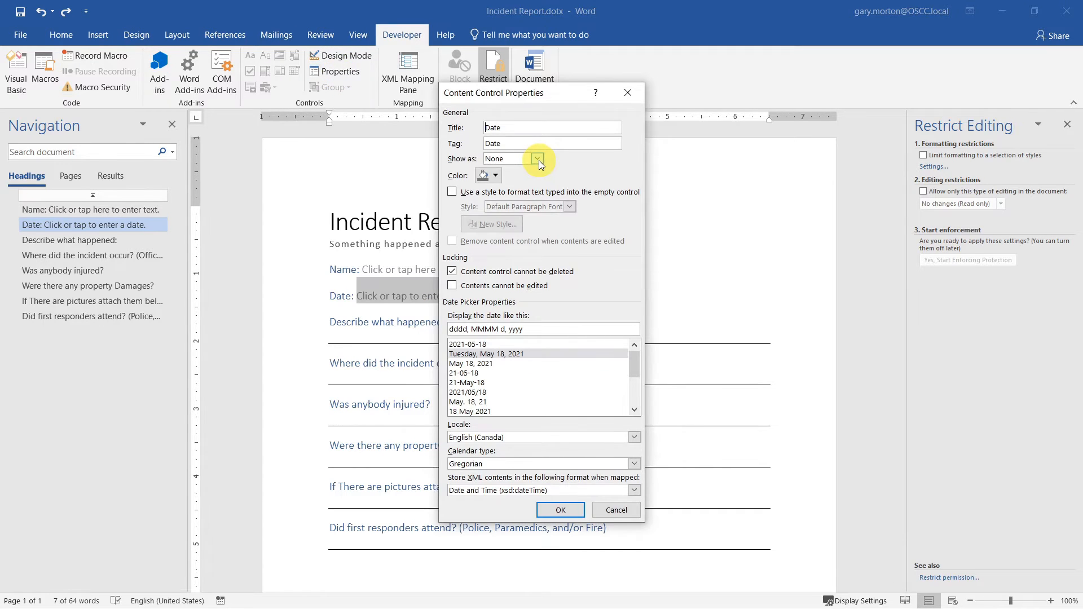
{"action": "left_click", "coordinate": [538, 159]}
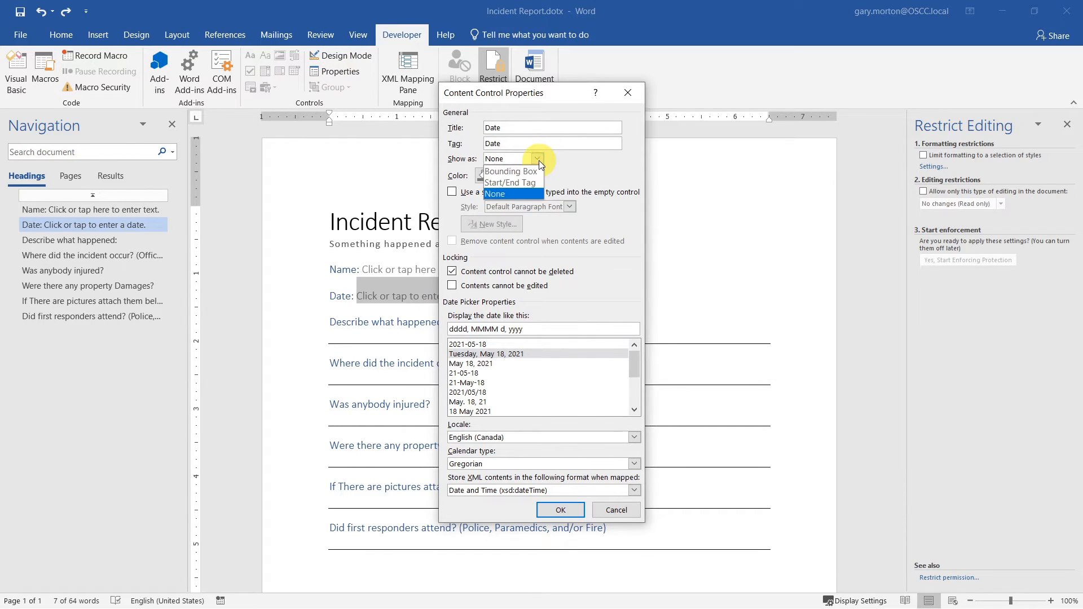
{"action": "left_click", "coordinate": [509, 172]}
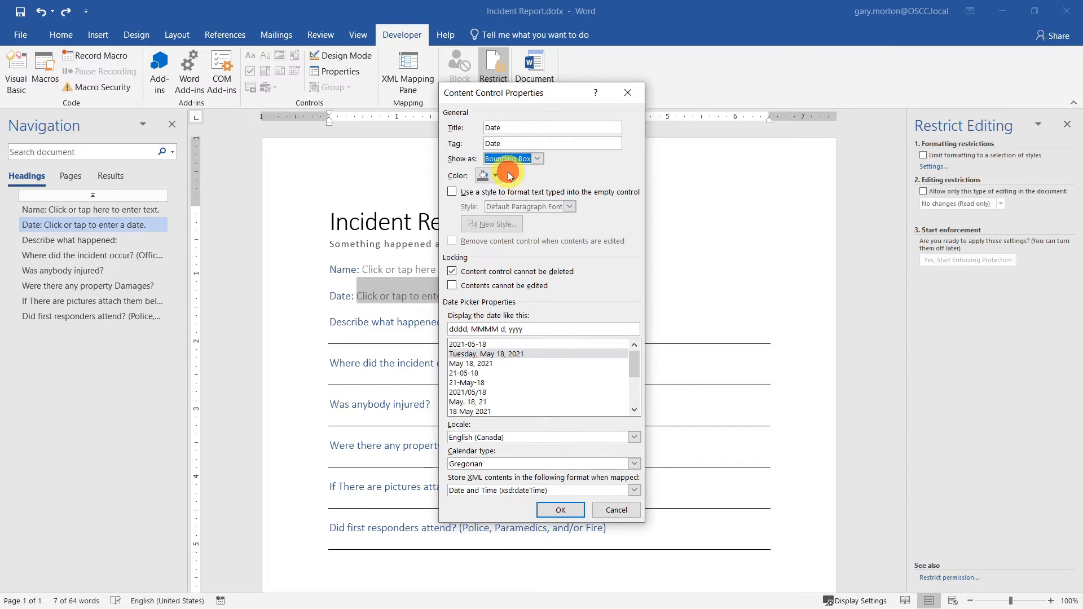
{"action": "left_click", "coordinate": [556, 508]}
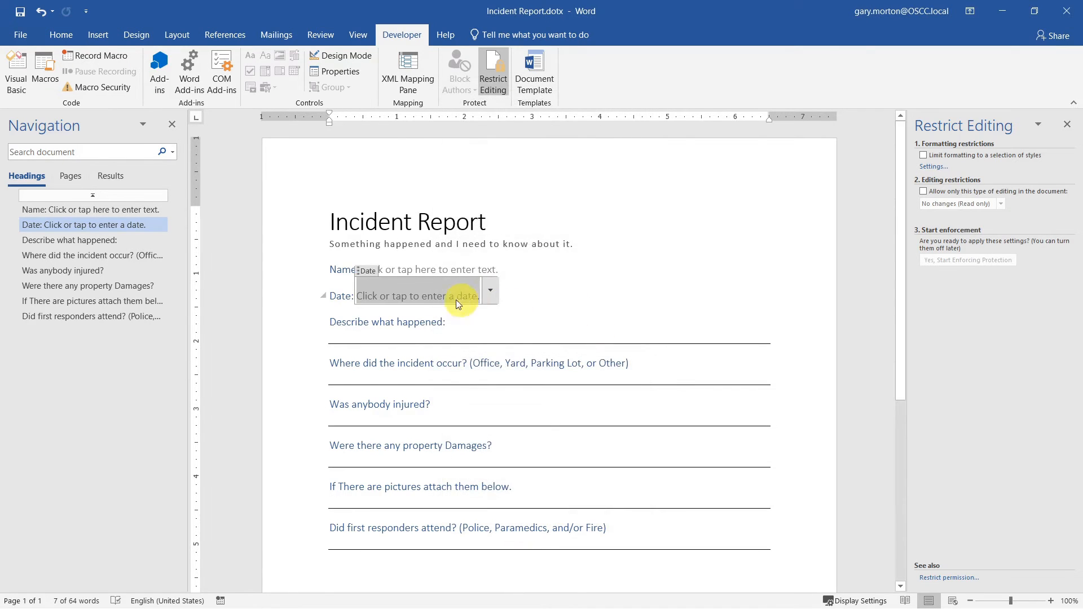
- Test the calendar by picking May 21, then undo the test date
{"action": "left_click", "coordinate": [491, 291]}
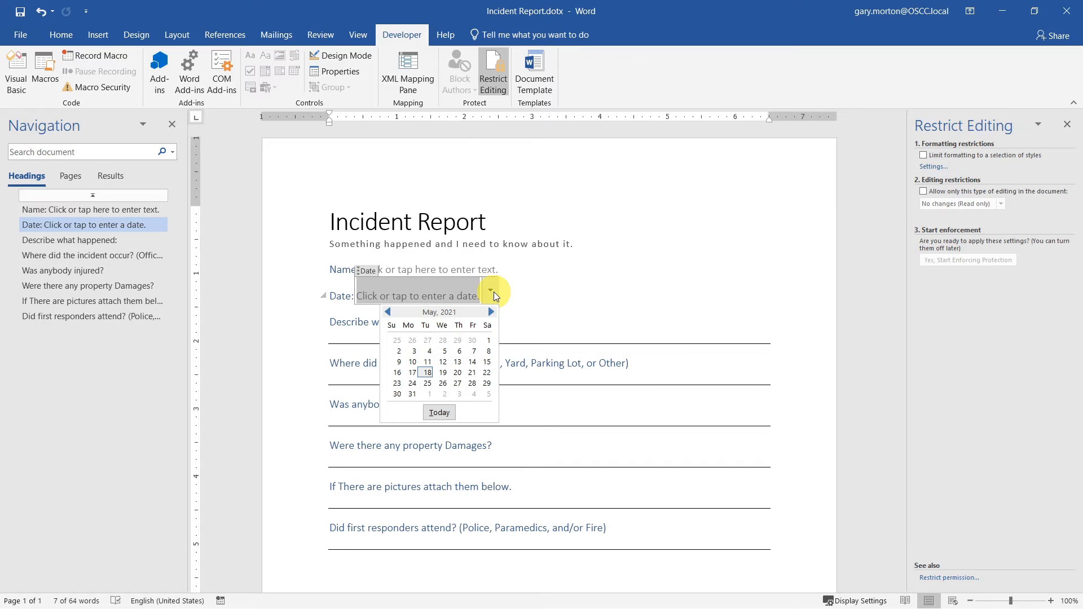
{"action": "left_click", "coordinate": [472, 372]}
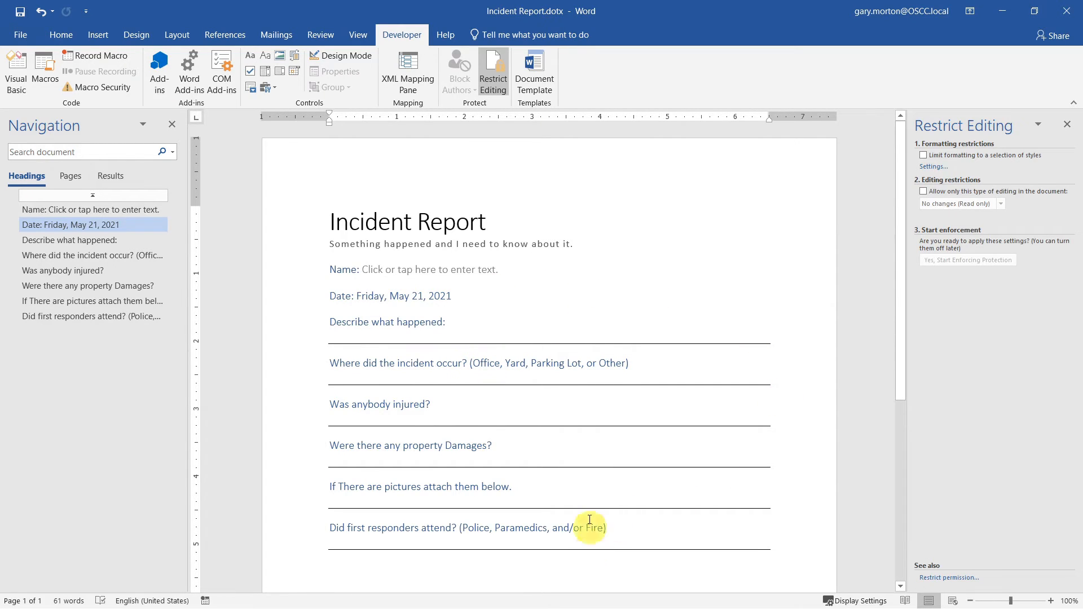
{"action": "key", "text": "ctrl+z"}
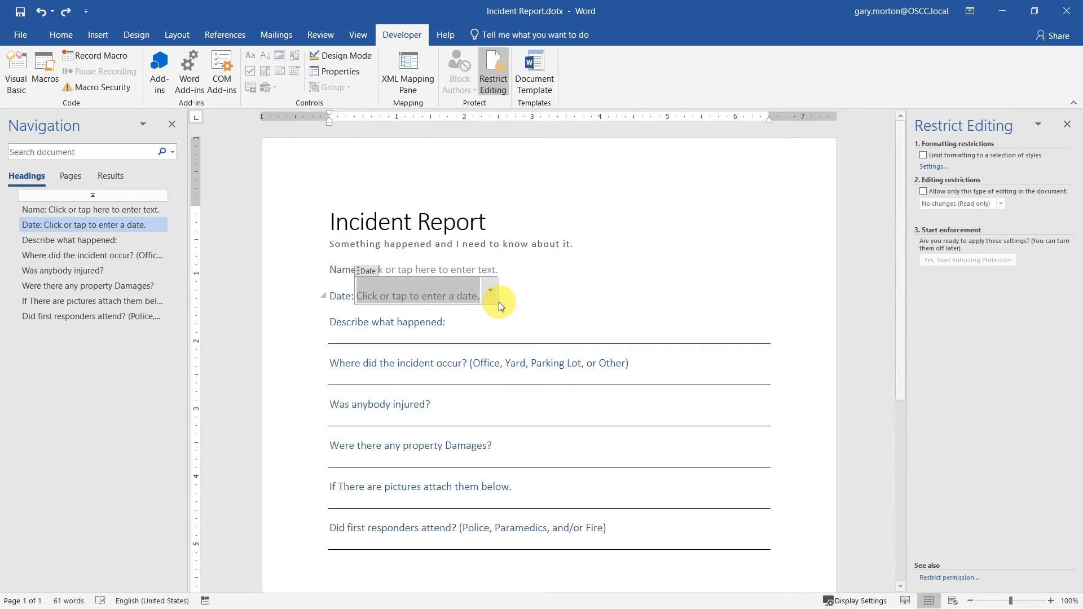
{"action": "left_click", "coordinate": [482, 321]}
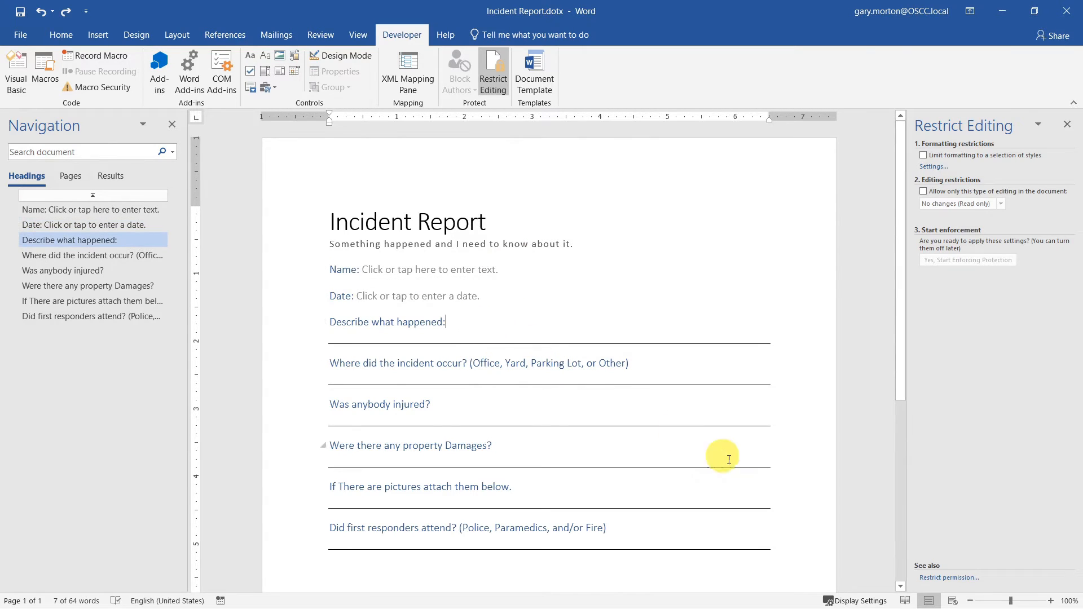
- Add an undeletable rich text control titled 'Description', shown as None, under Describe what happened:, and save
{"action": "left_click", "coordinate": [543, 338]}
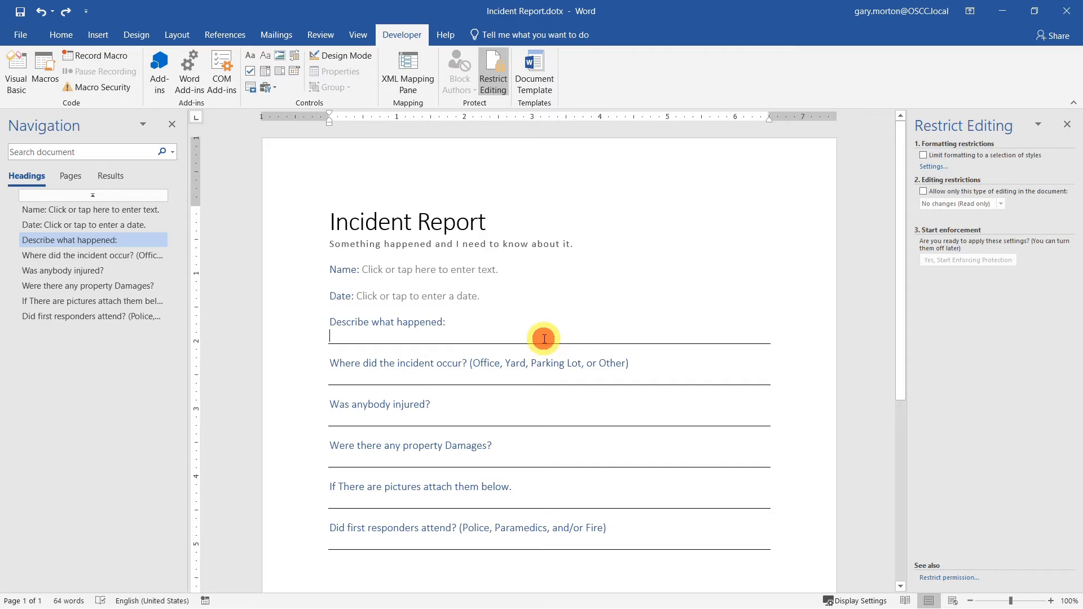
{"action": "left_click", "coordinate": [249, 57]}
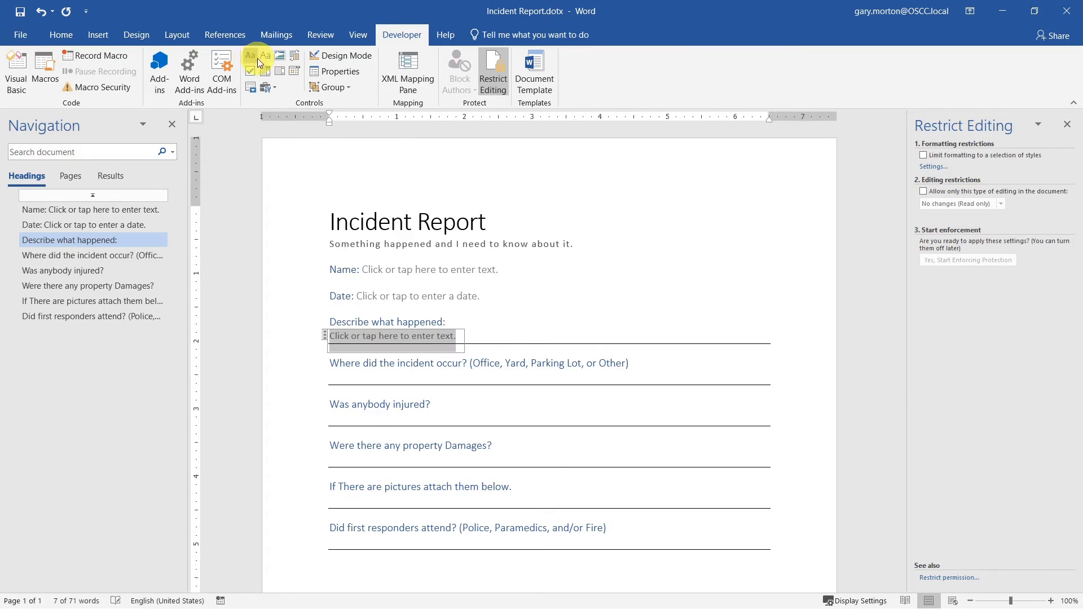
{"action": "left_click", "coordinate": [340, 73]}
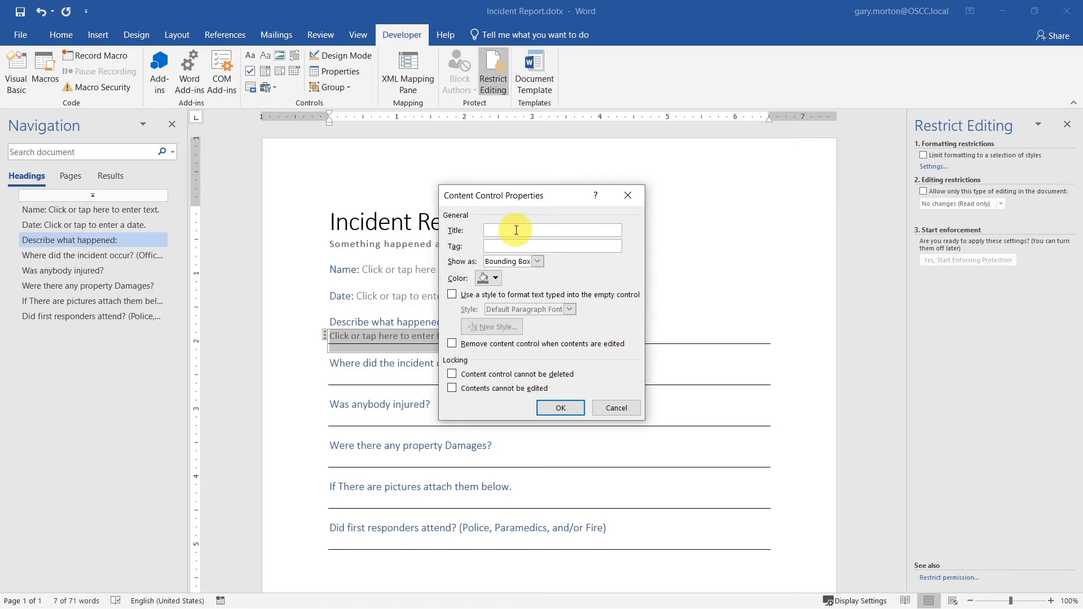
{"action": "type", "text": "Description"}
{"action": "left_click", "coordinate": [537, 261]}
{"action": "left_click", "coordinate": [506, 302]}
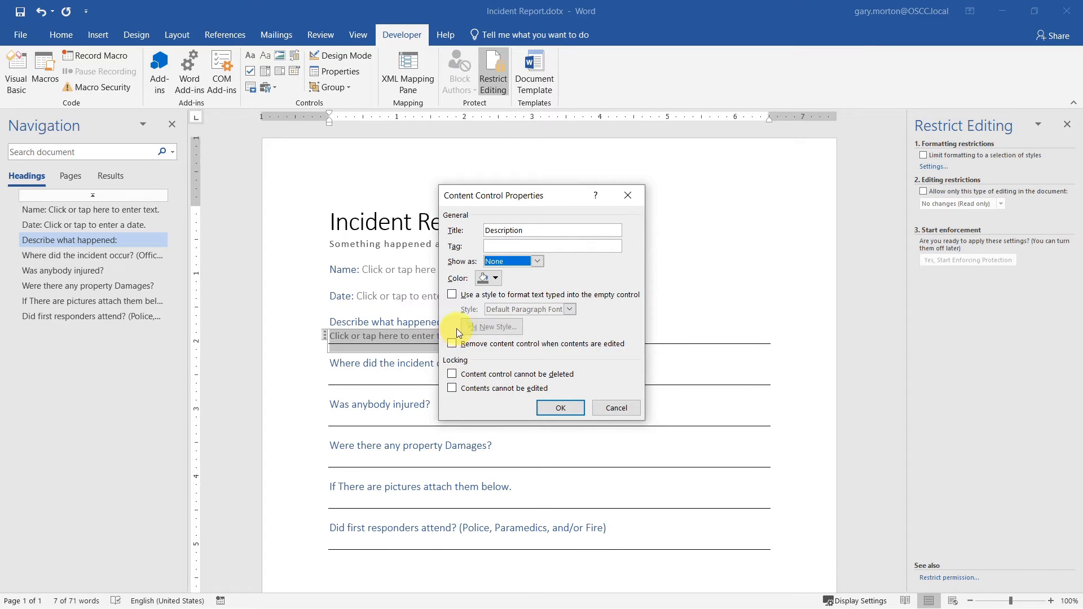
{"action": "left_click", "coordinate": [466, 370]}
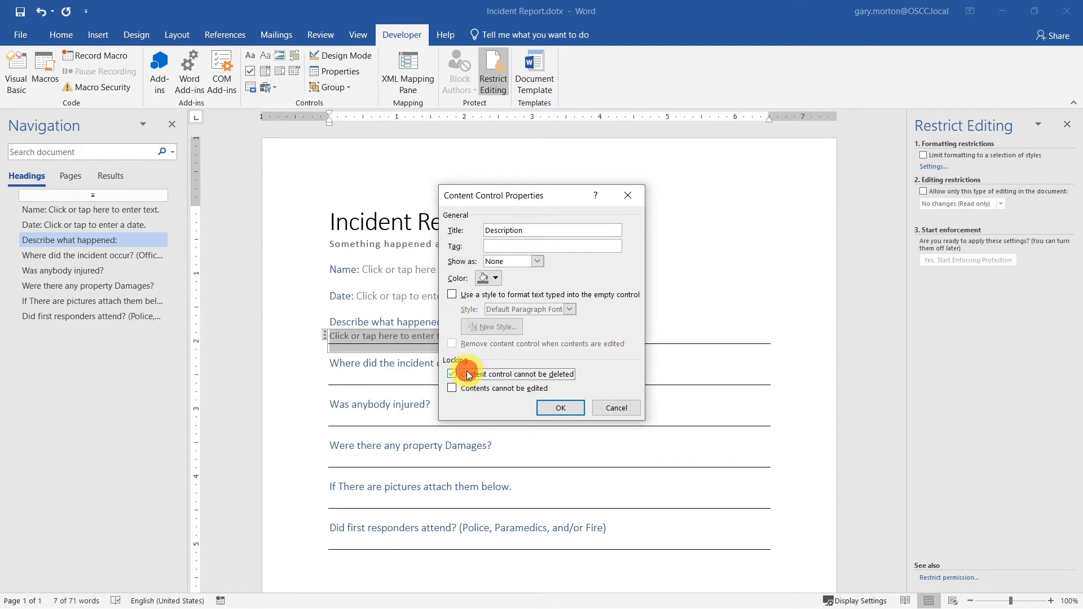
{"action": "left_click", "coordinate": [556, 402]}
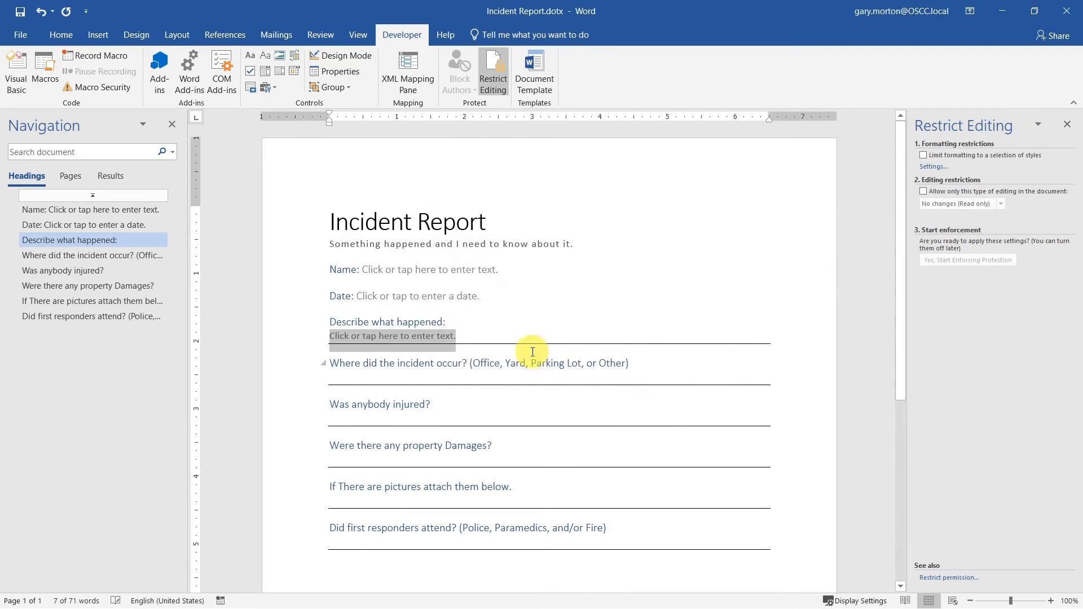
{"action": "left_click", "coordinate": [649, 368]}
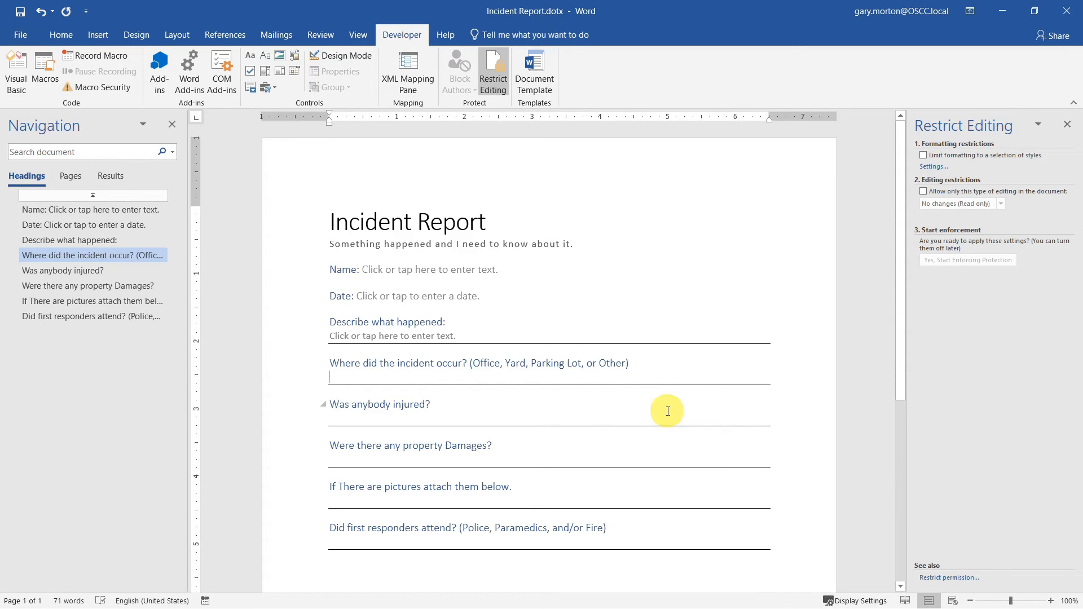
{"action": "key", "text": "ctrl+s"}
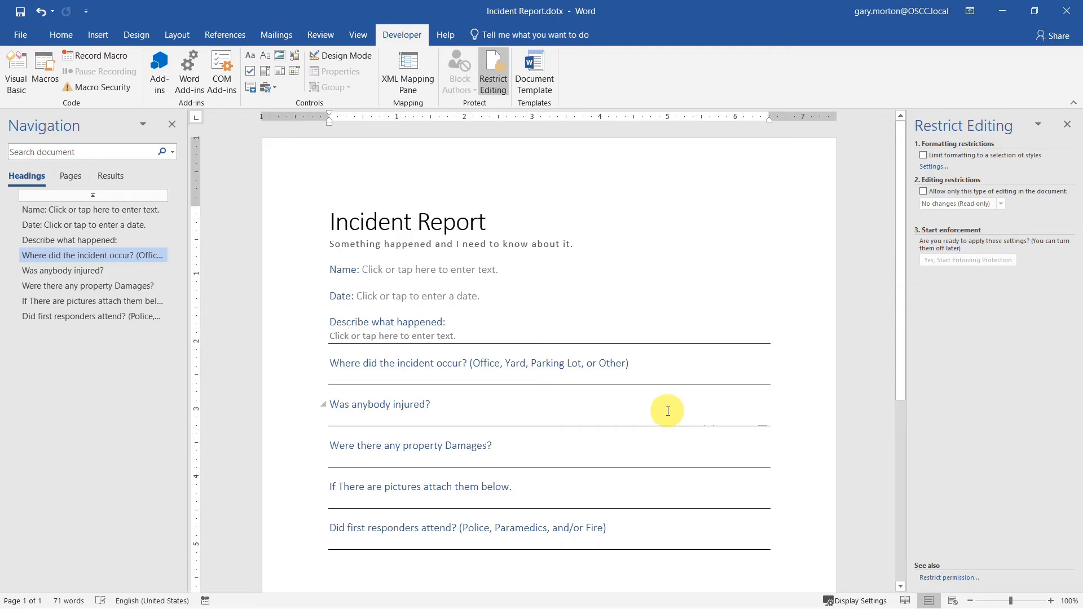
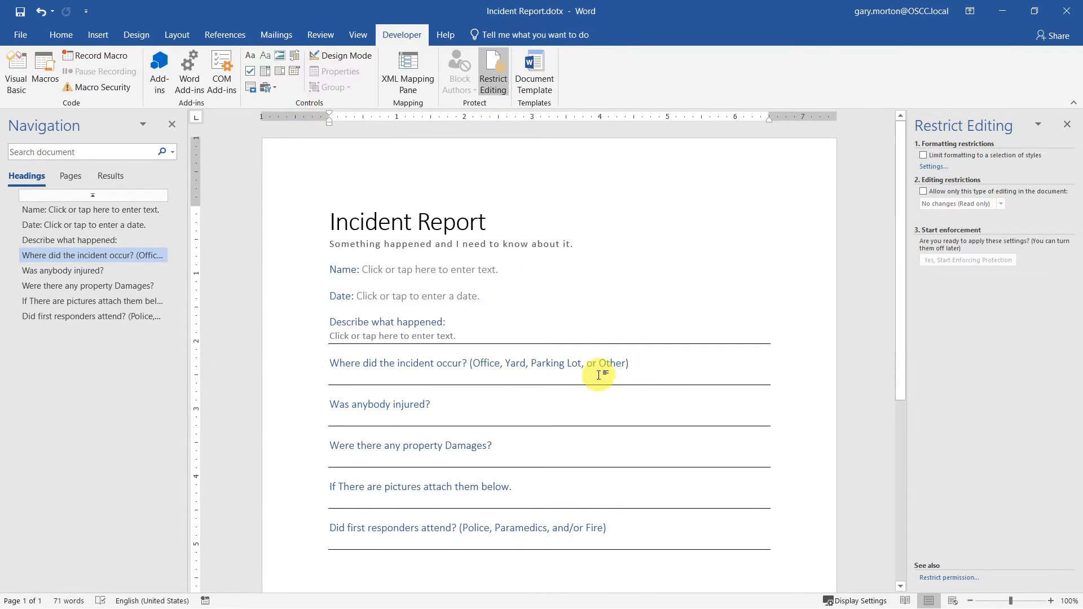
- Insert a drop-down list control on the blank line below the incident-location question and open its properties
{"action": "double_click", "coordinate": [615, 364]}
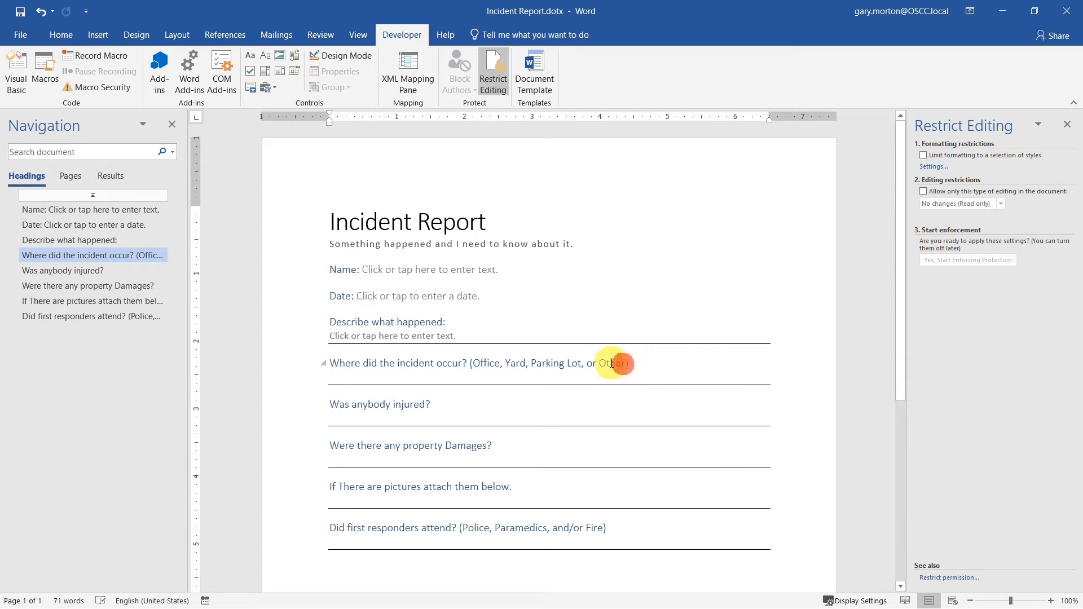
{"action": "left_click", "coordinate": [350, 376]}
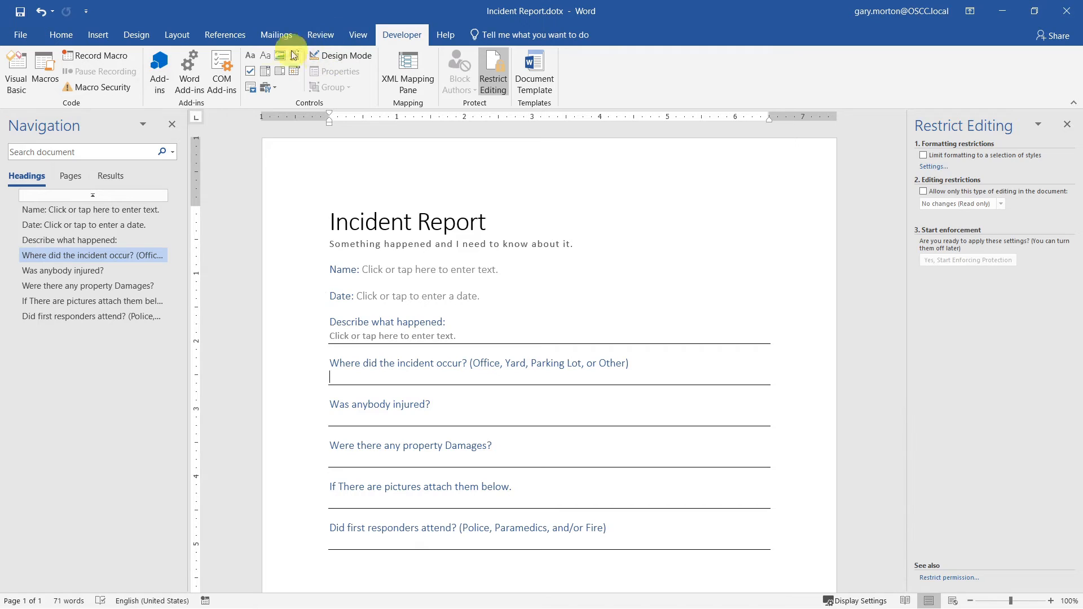
{"action": "left_click", "coordinate": [266, 70]}
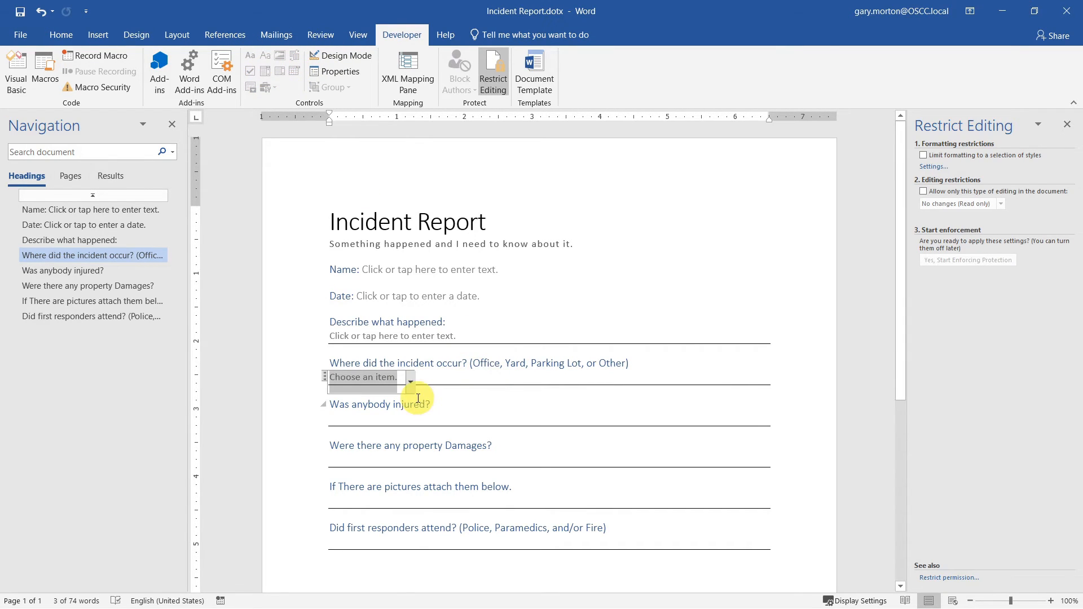
{"action": "left_click", "coordinate": [350, 76]}
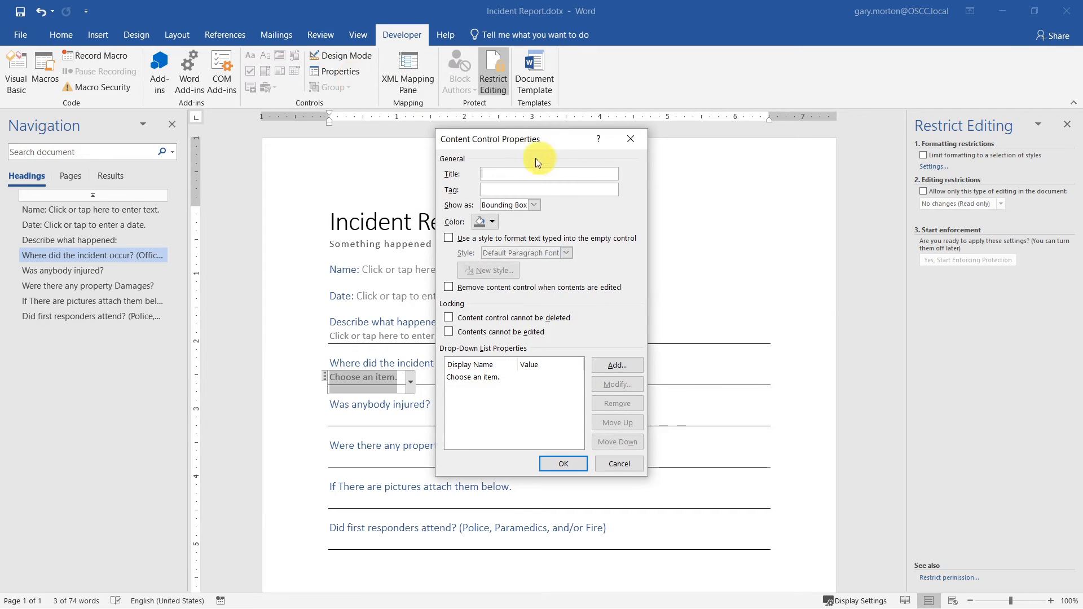
- Title the drop-down 'Location' and lock it so it cannot be deleted
{"action": "left_click_drag", "start_coordinate": [533, 144], "coordinate": [628, 148]}
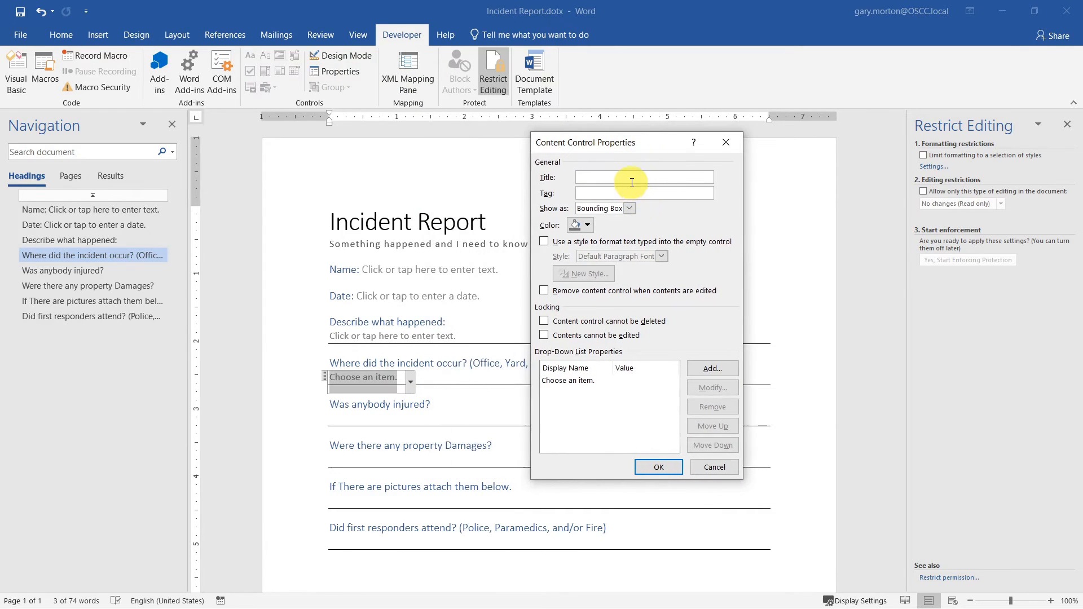
{"action": "left_click", "coordinate": [630, 180]}
{"action": "left_click", "coordinate": [555, 321]}
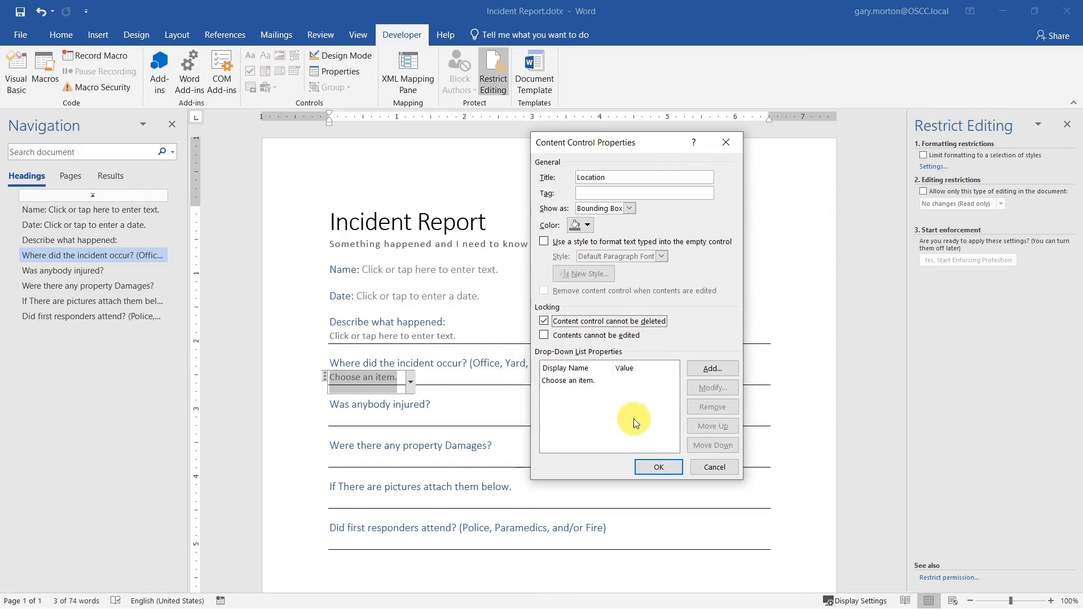
{"action": "left_click", "coordinate": [589, 381]}
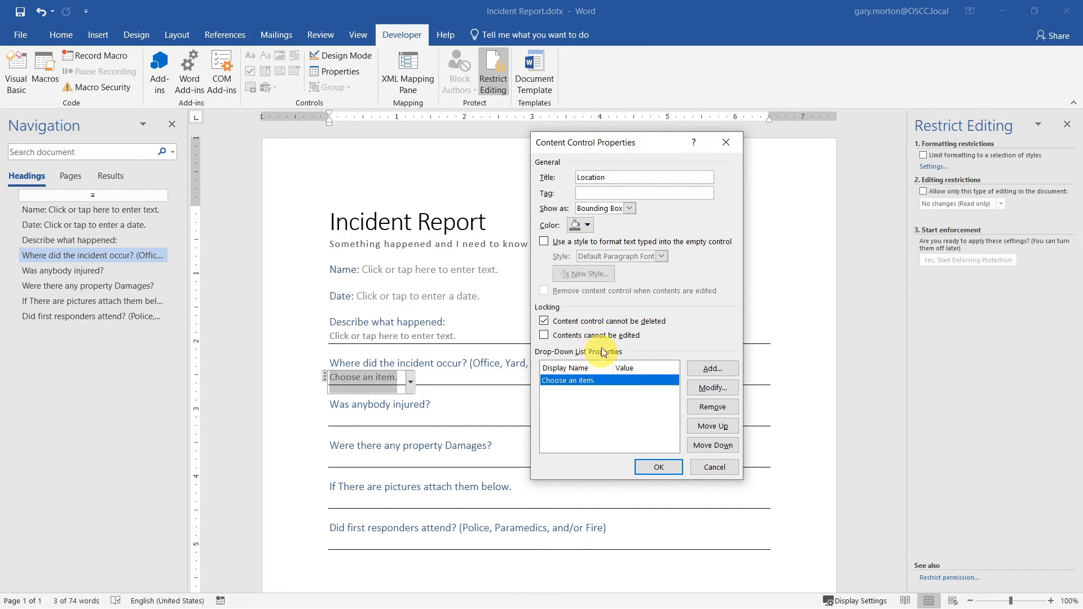
{"action": "left_click", "coordinate": [615, 178]}
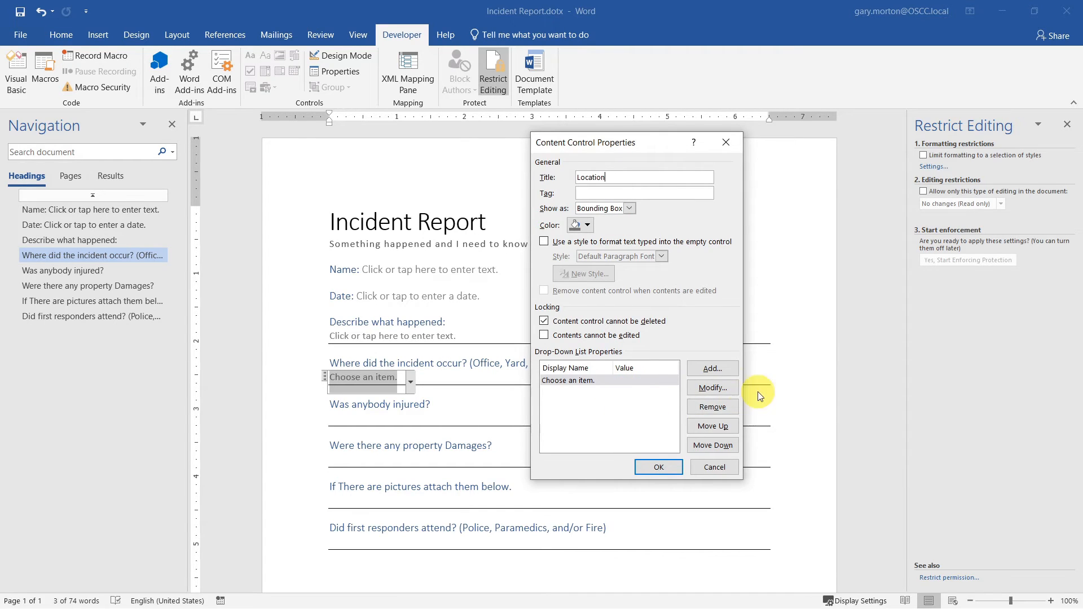
- Add the choices Office, Yard and Parking Lot to the list and apply the settings
{"action": "left_click", "coordinate": [711, 367]}
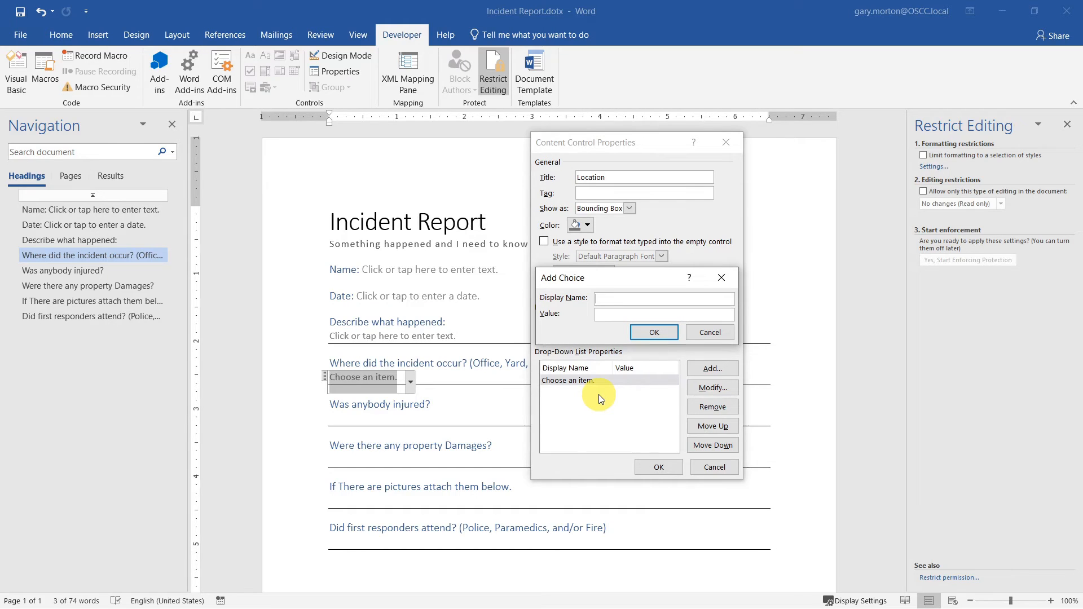
{"action": "type", "text": "Office"}
{"action": "key", "text": "Return"}
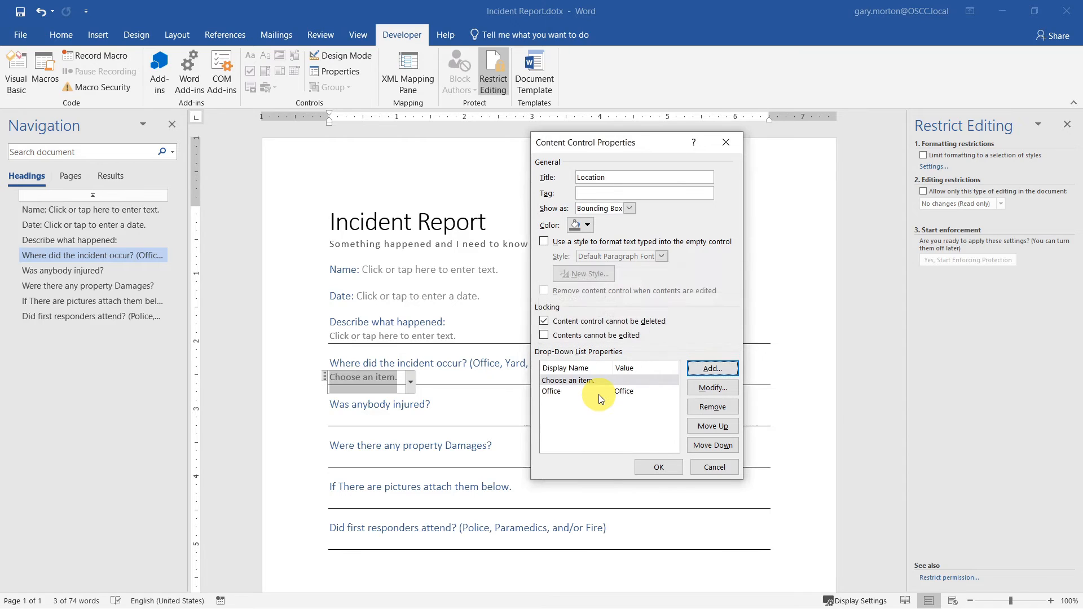
{"action": "left_click", "coordinate": [710, 361]}
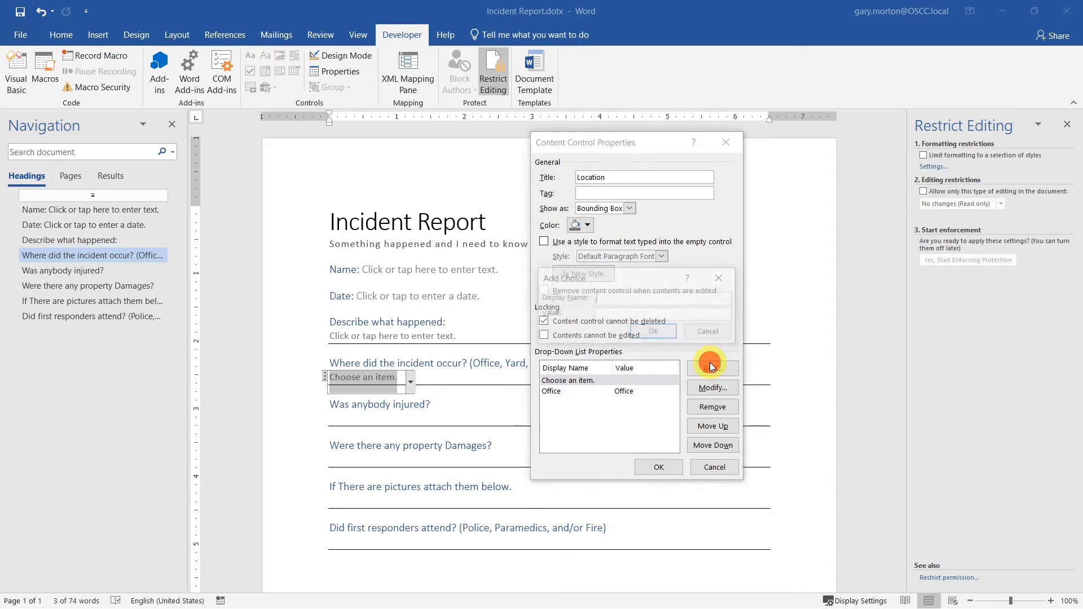
{"action": "type", "text": "Yard"}
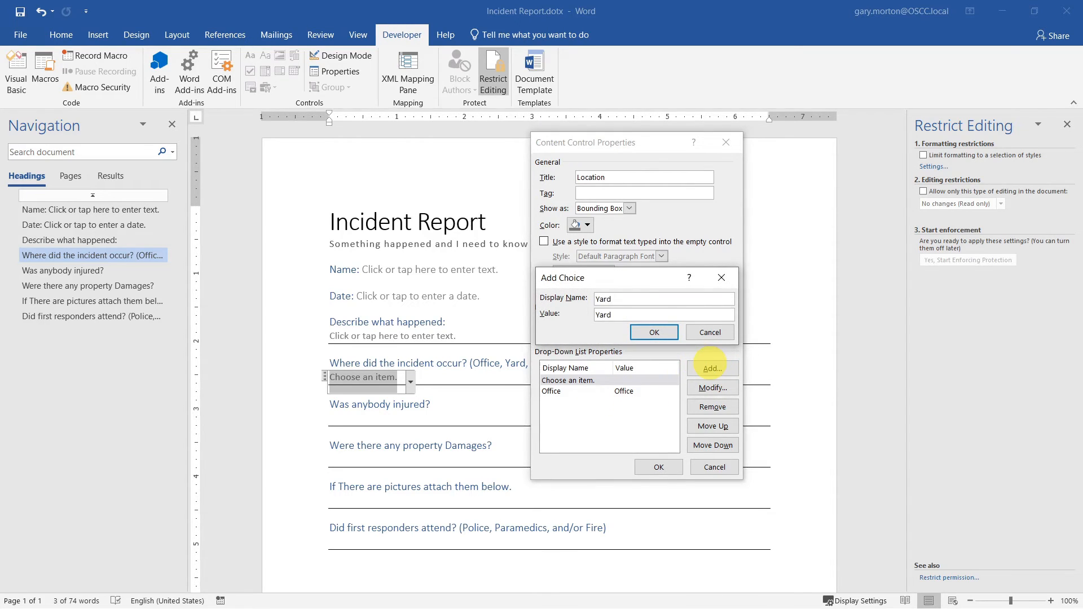
{"action": "left_click", "coordinate": [670, 331]}
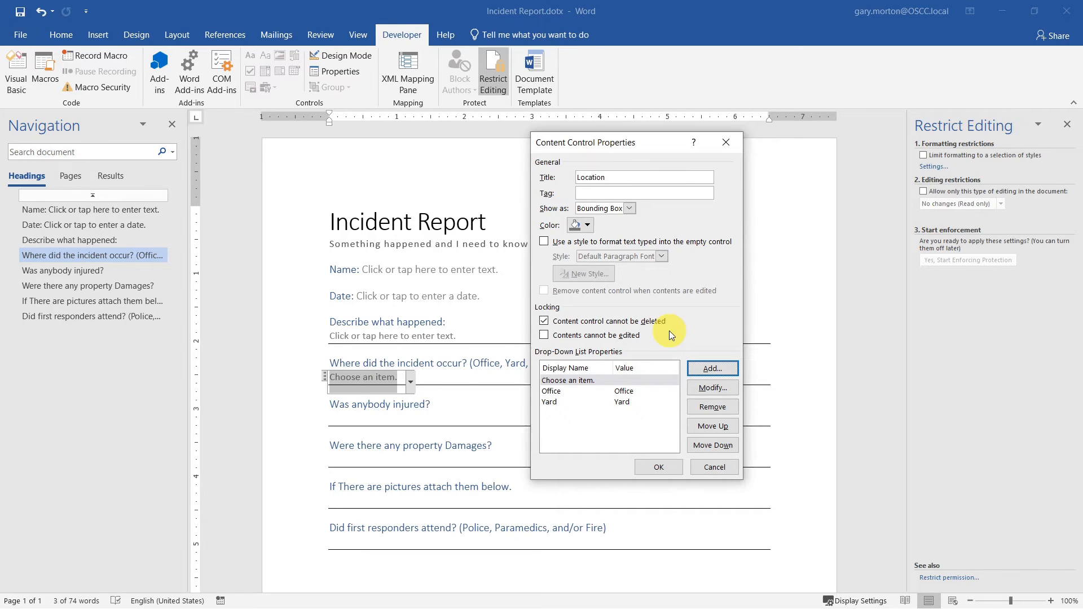
{"action": "left_click", "coordinate": [708, 373]}
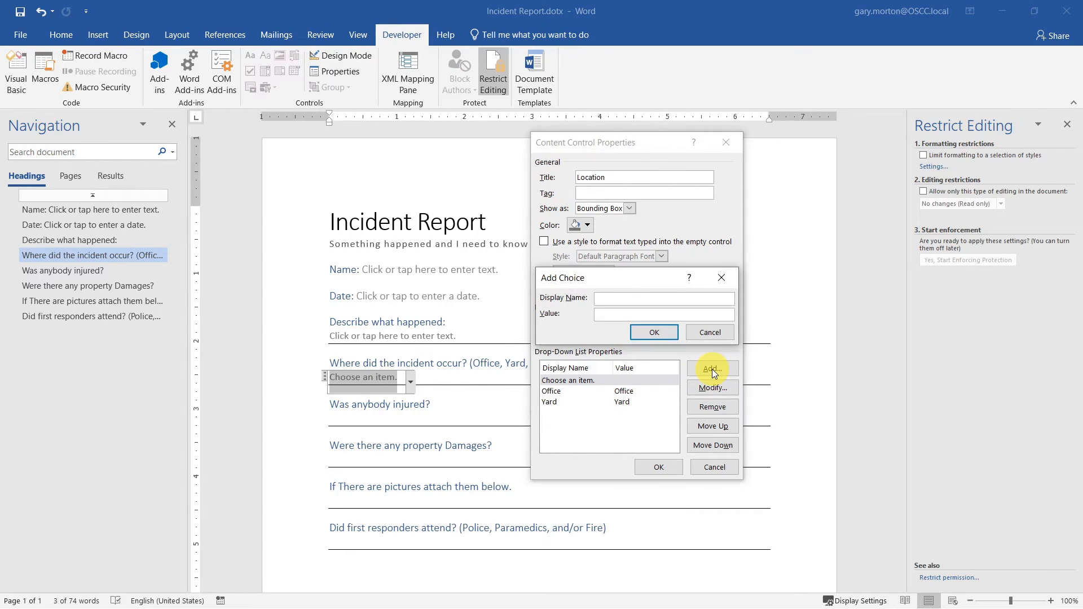
{"action": "type", "text": "Parking Lot"}
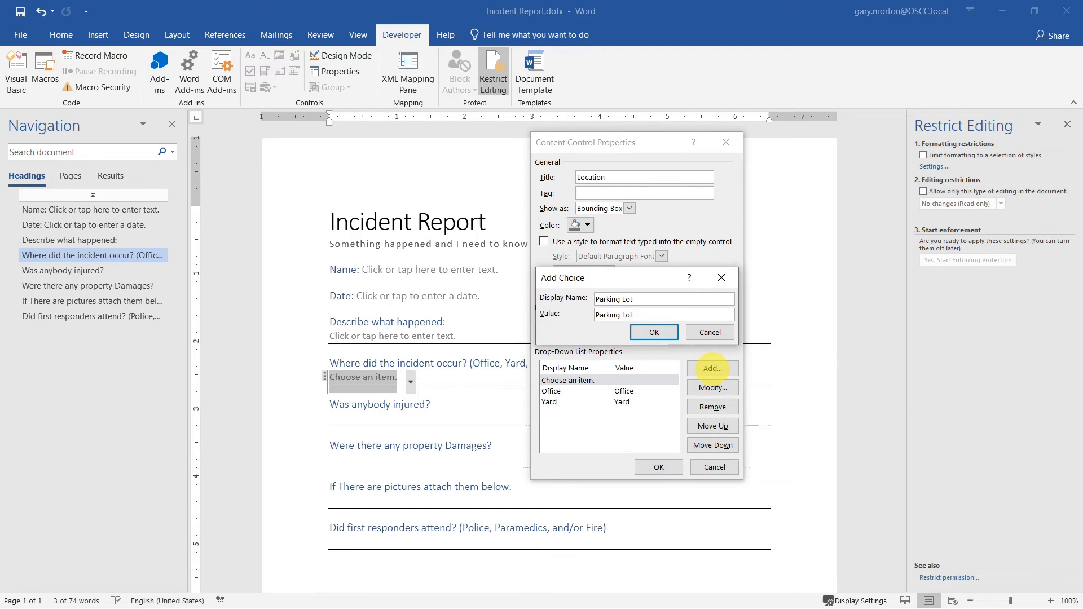
{"action": "left_click", "coordinate": [669, 333]}
{"action": "left_click", "coordinate": [665, 466]}
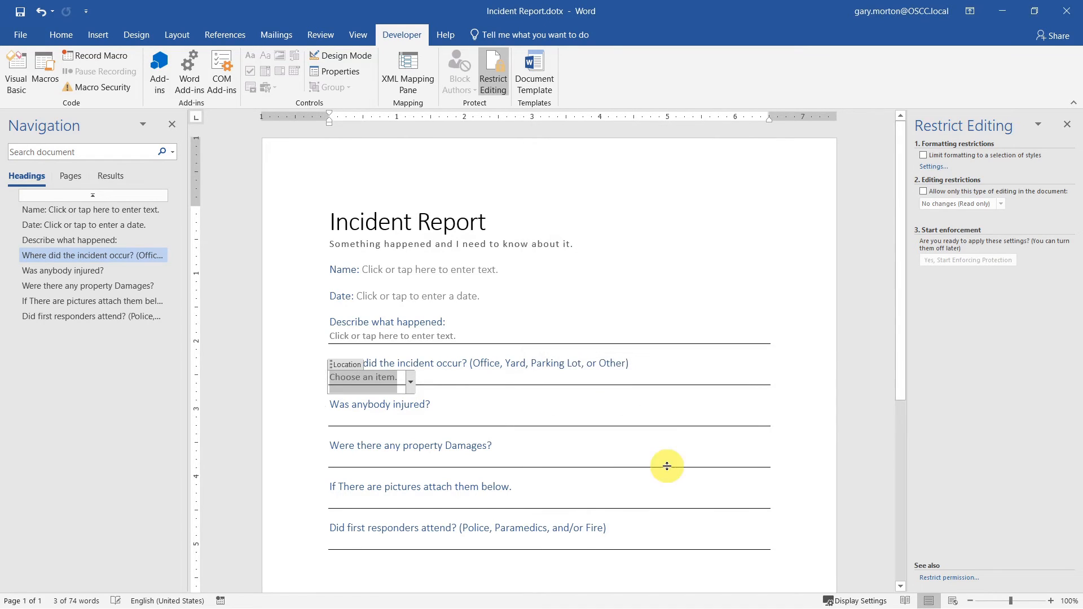
{"action": "left_click", "coordinate": [585, 404]}
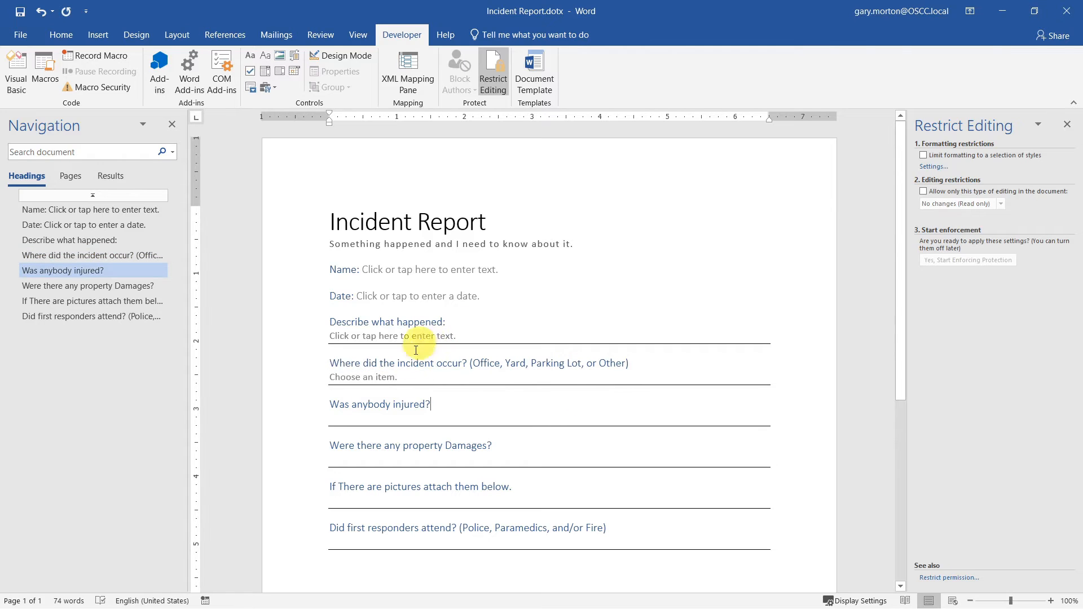
{"action": "left_click", "coordinate": [390, 377]}
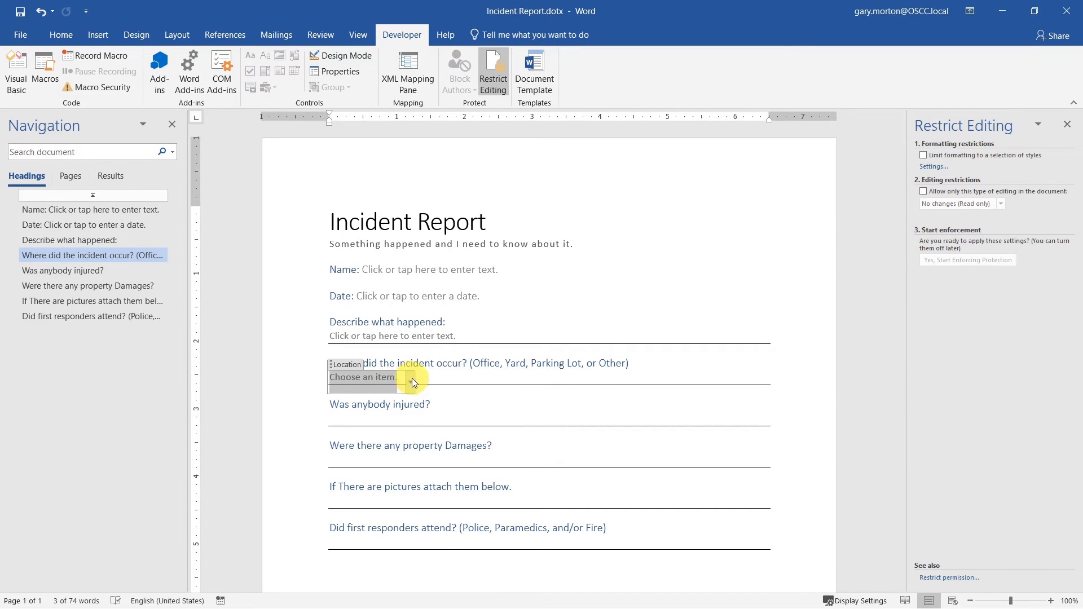
{"action": "left_click", "coordinate": [411, 377]}
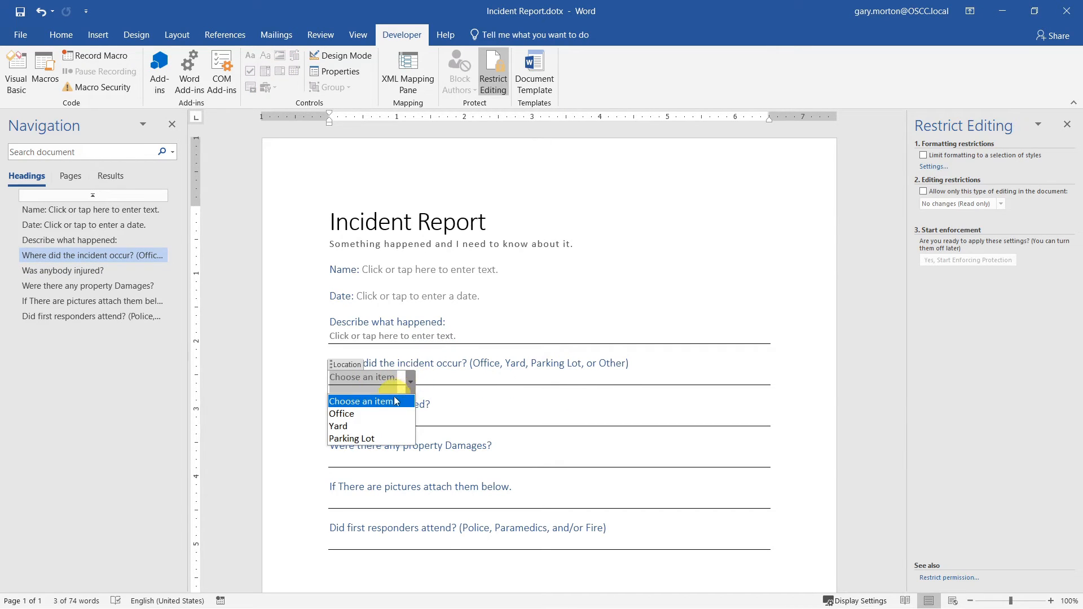
{"action": "left_click", "coordinate": [351, 438]}
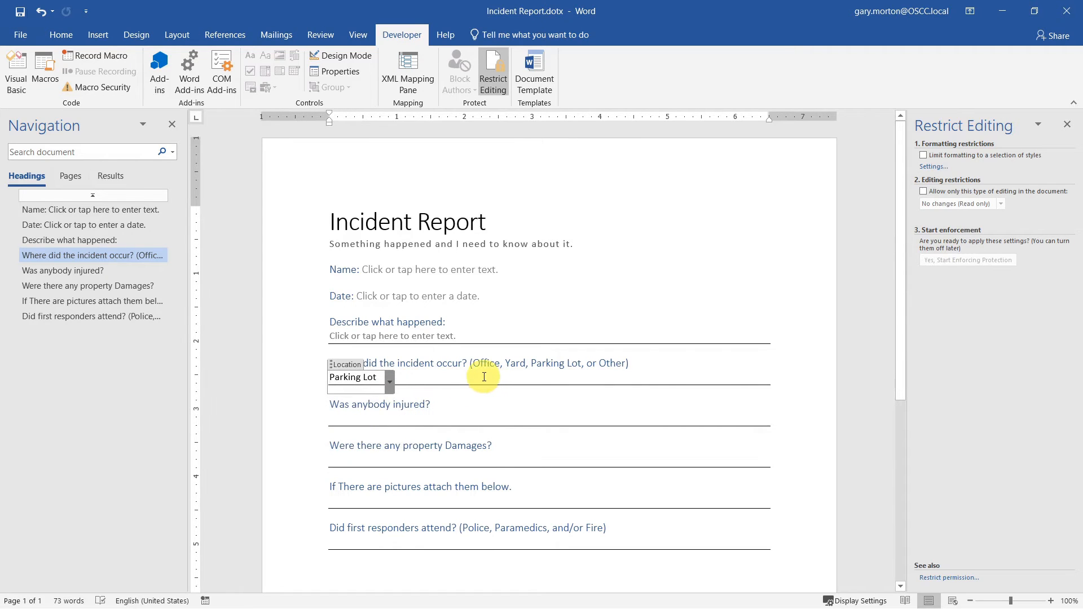
{"action": "left_click", "coordinate": [441, 332]}
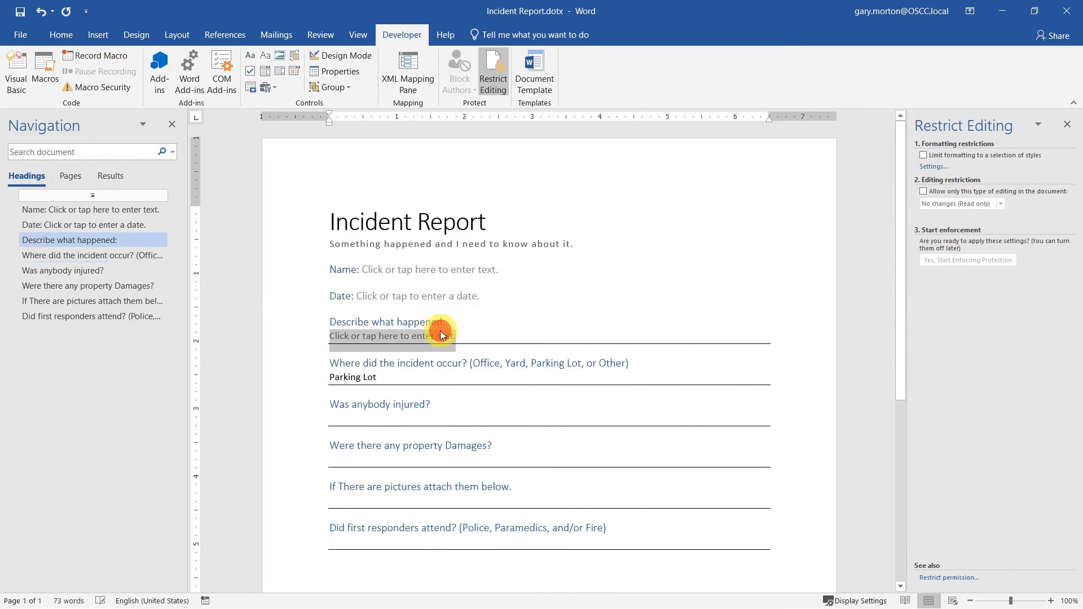
{"action": "left_click", "coordinate": [405, 378]}
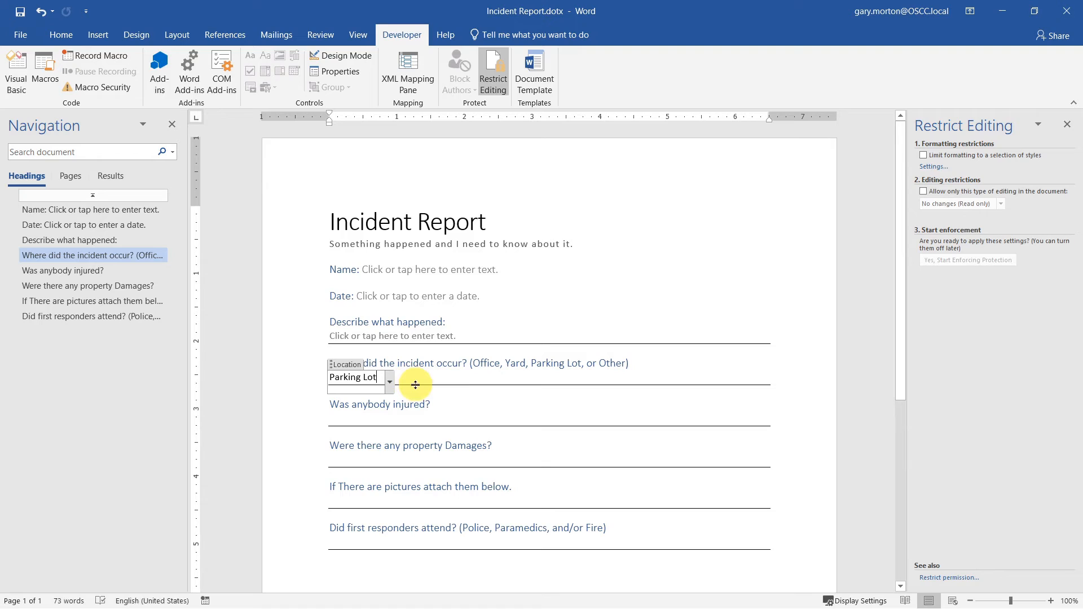
{"action": "key", "text": "ctrl+z"}
{"action": "left_click", "coordinate": [373, 379]}
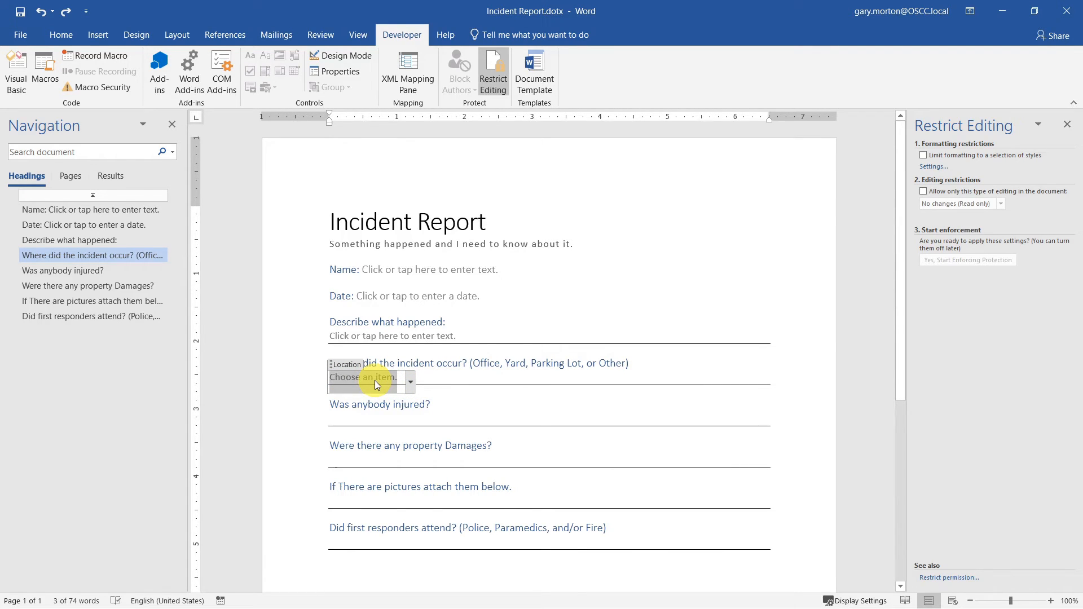
{"action": "type", "text": "Across the s"}
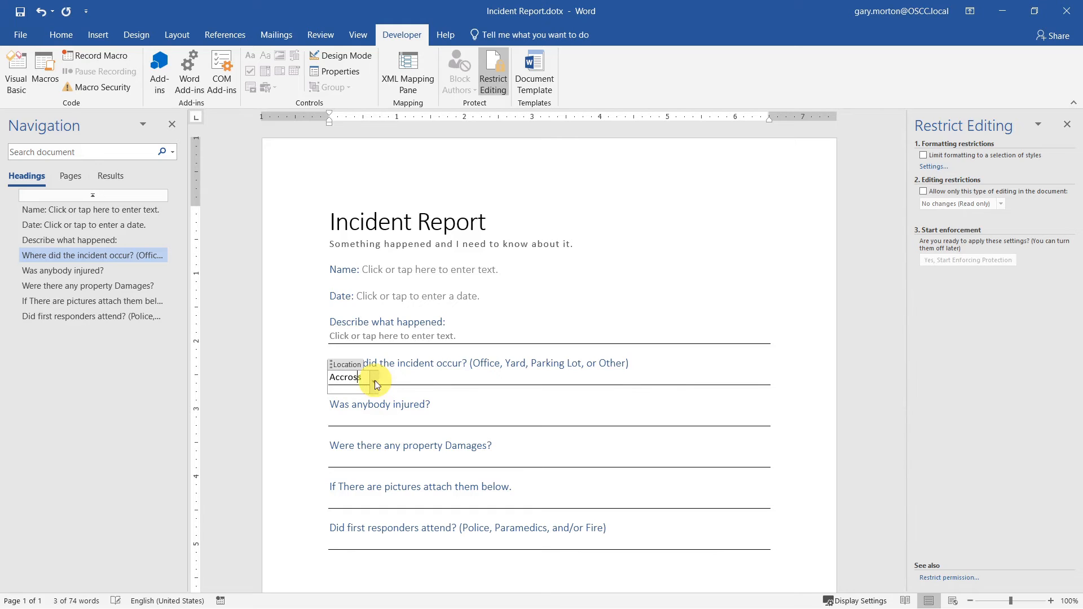
{"action": "type", "text": "treet"}
{"action": "left_click", "coordinate": [550, 361]}
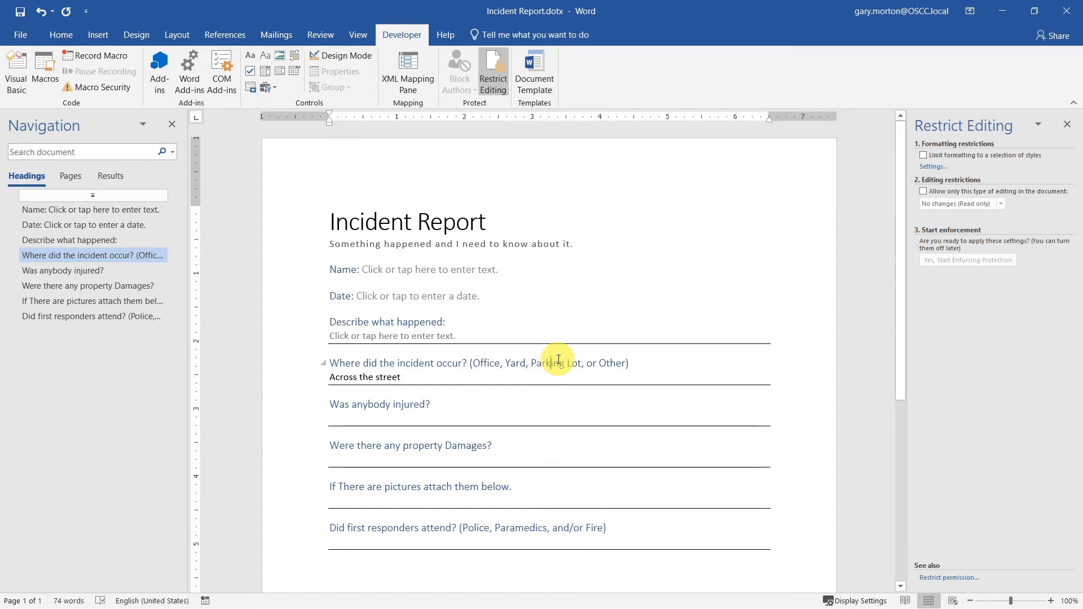
{"action": "key", "text": "Down"}
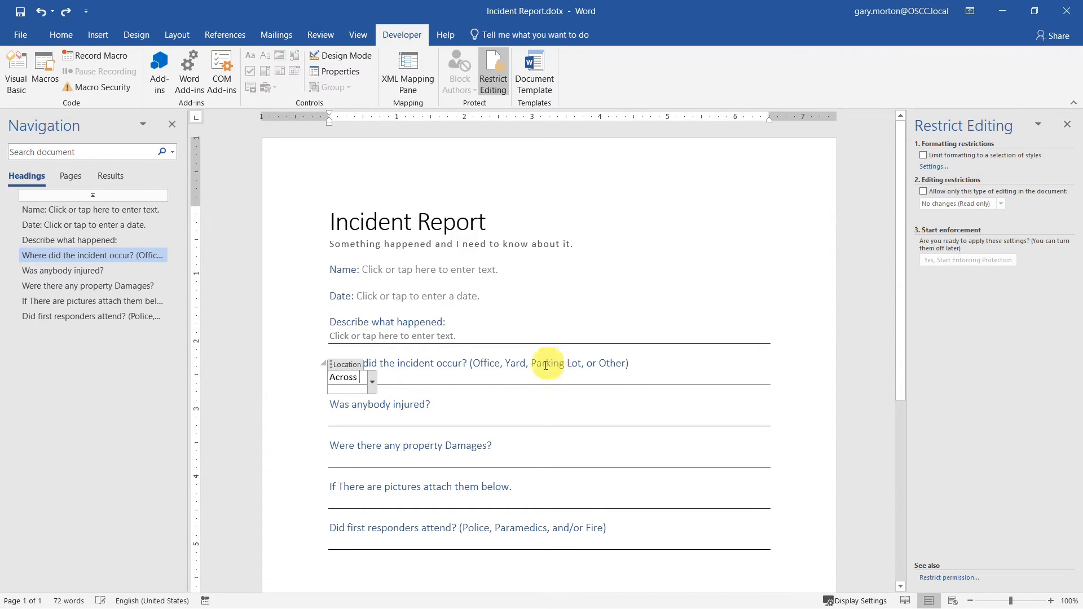
{"action": "type", "text": "A"}
{"action": "key", "text": "BackSpace"}
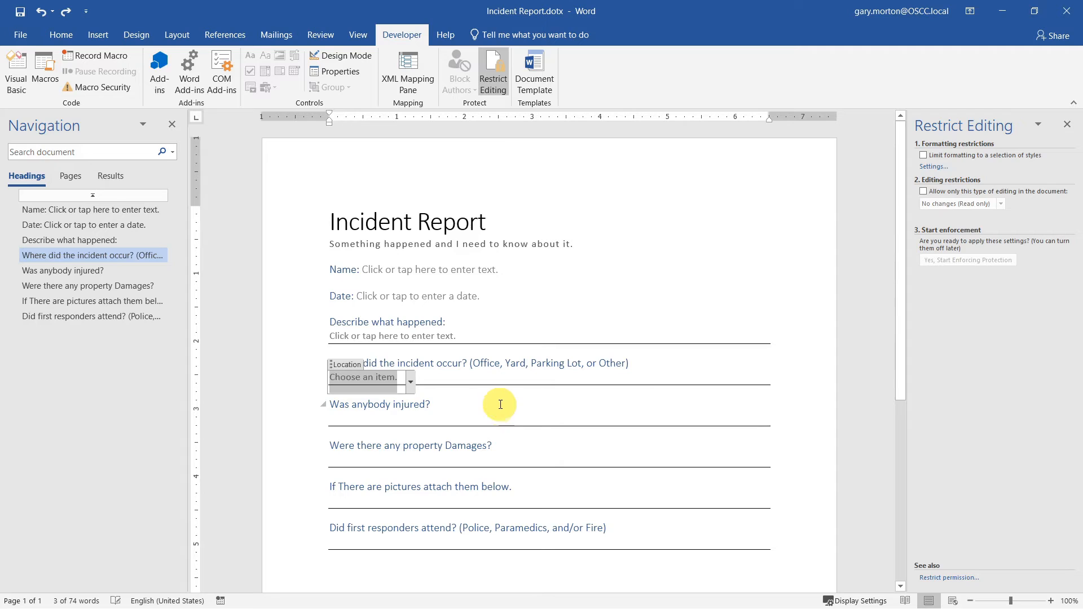
{"action": "left_click", "coordinate": [498, 408]}
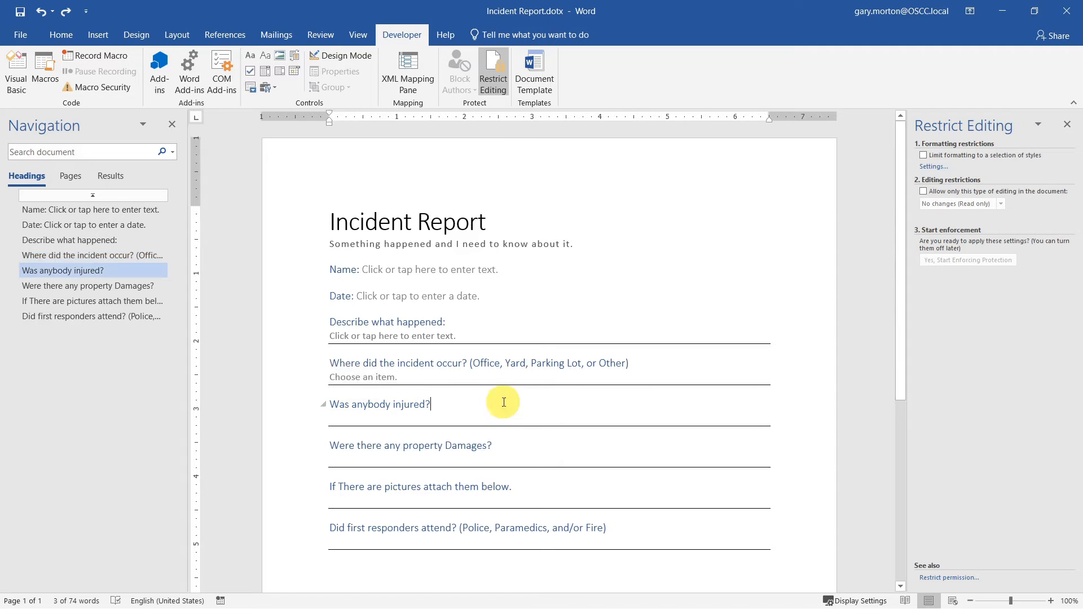
- Type Yes and No, separated by a tab, on the line under 'Was anybody injured?'
{"action": "left_click", "coordinate": [410, 416]}
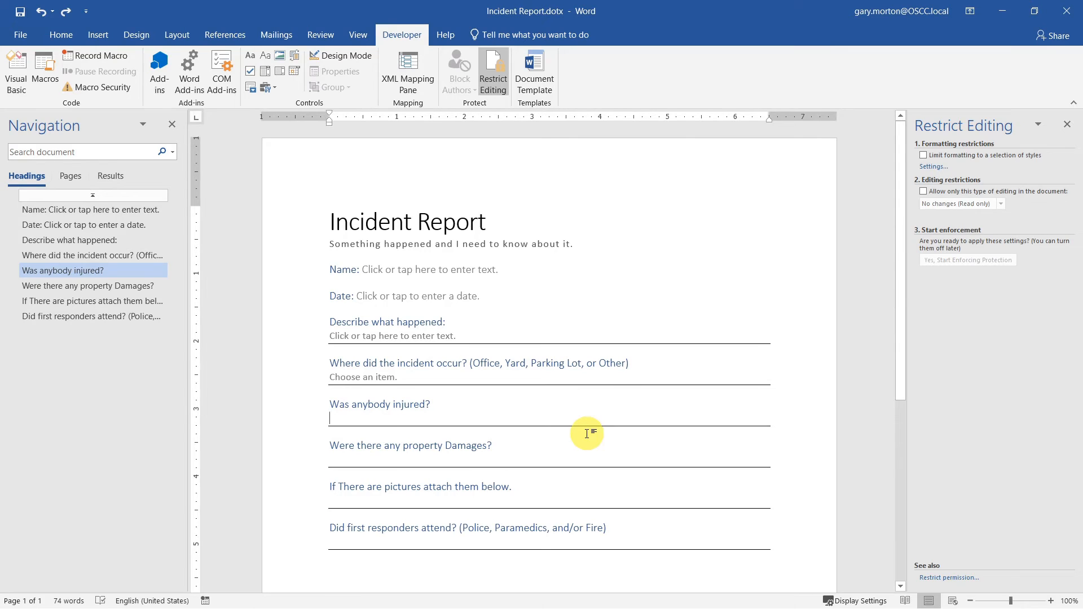
{"action": "type", "text": "Ye"}
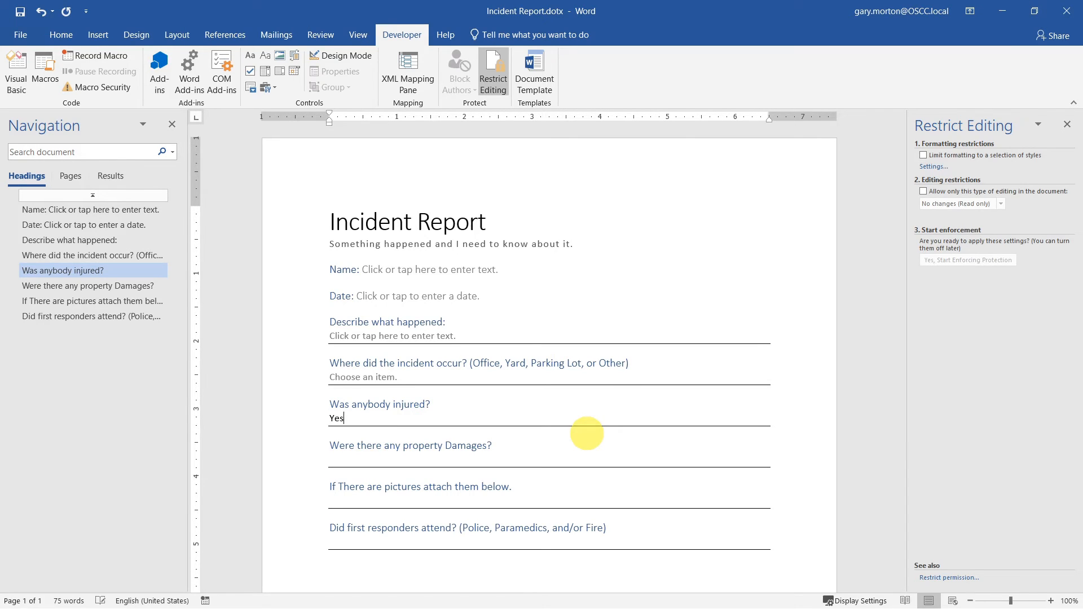
{"action": "type", "text": "s"}
{"action": "key", "text": "Tab"}
{"action": "type", "text": "No"}
{"action": "key", "text": "Left"}
{"action": "key", "text": "Left"}
{"action": "key", "text": "Left"}
{"action": "key", "text": "Left"}
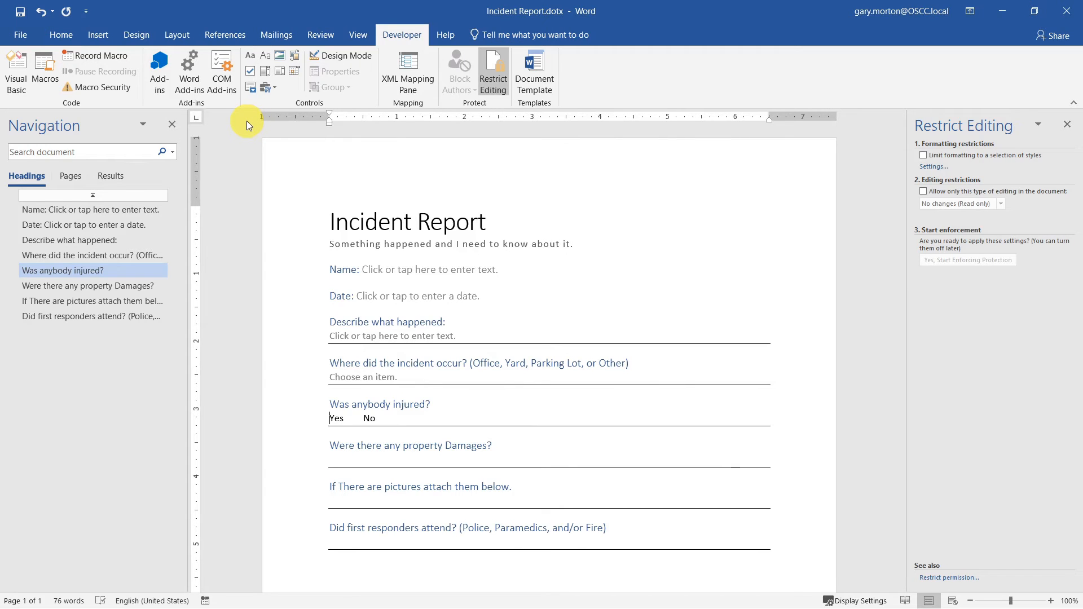
- Insert check boxes before Yes and No, testing the No box by ticking and unticking it
{"action": "left_click", "coordinate": [252, 70]}
{"action": "left_click", "coordinate": [364, 418]}
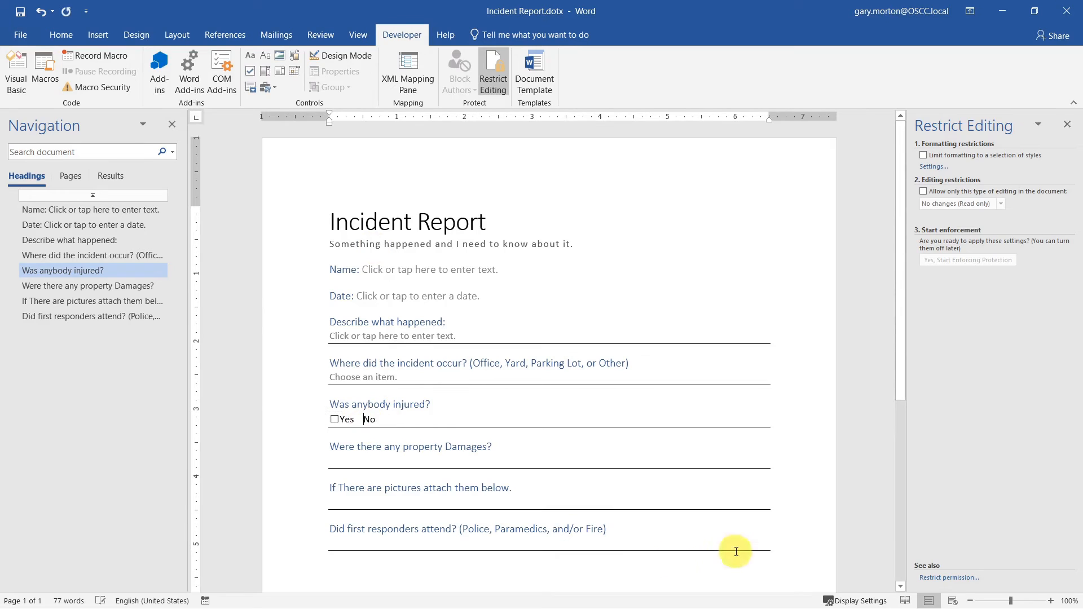
{"action": "left_click", "coordinate": [252, 70]}
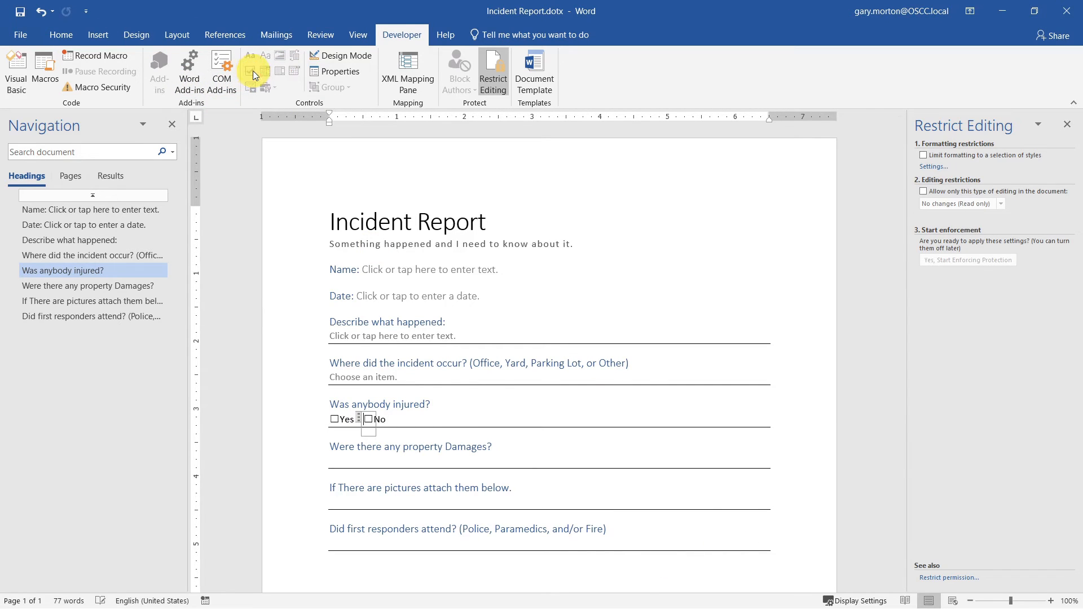
{"action": "left_click", "coordinate": [368, 419]}
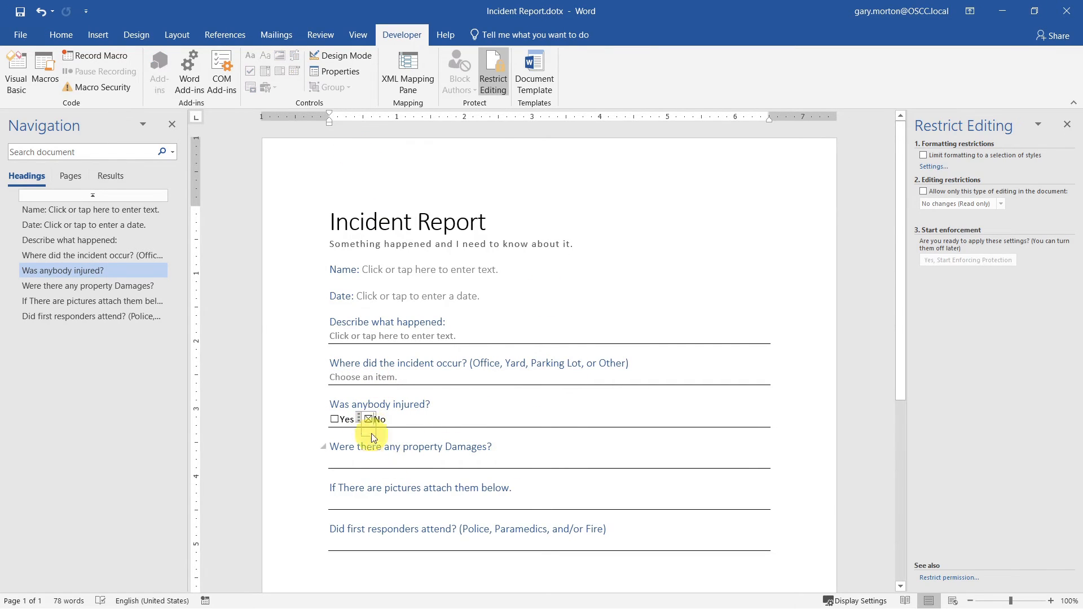
{"action": "left_click", "coordinate": [368, 419]}
{"action": "left_click", "coordinate": [345, 71]}
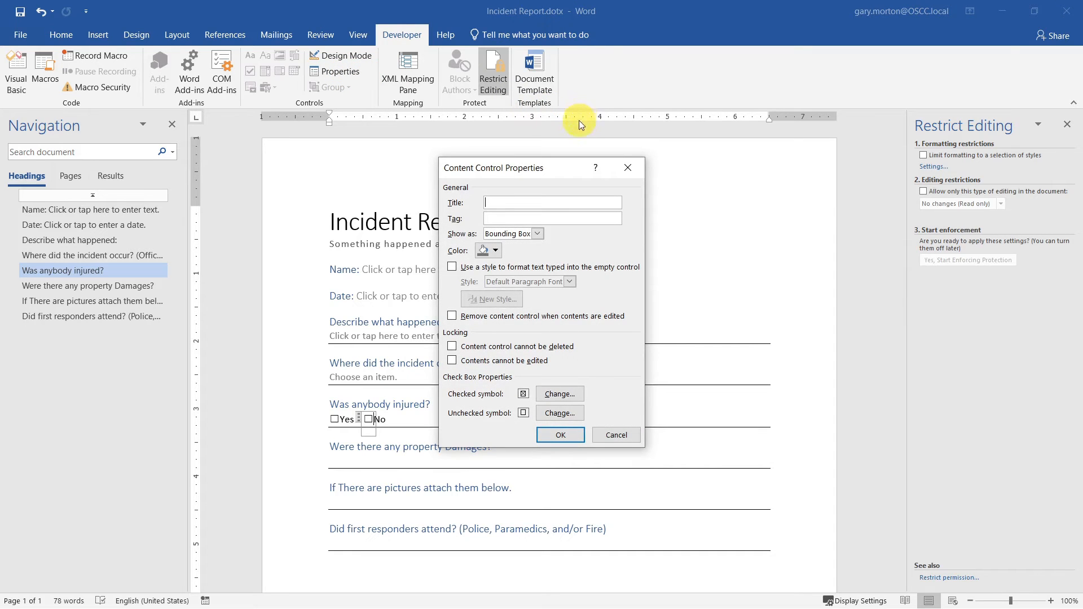
- Title the No check box 'No Injuries' and make β its checked symbol
{"action": "left_click", "coordinate": [529, 205]}
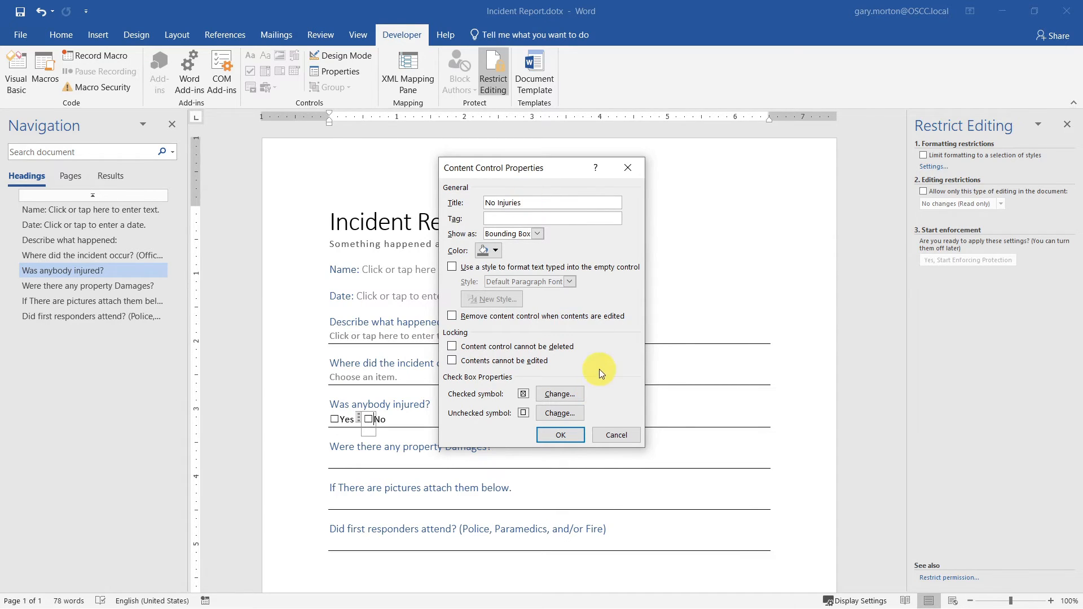
{"action": "left_click", "coordinate": [560, 434]}
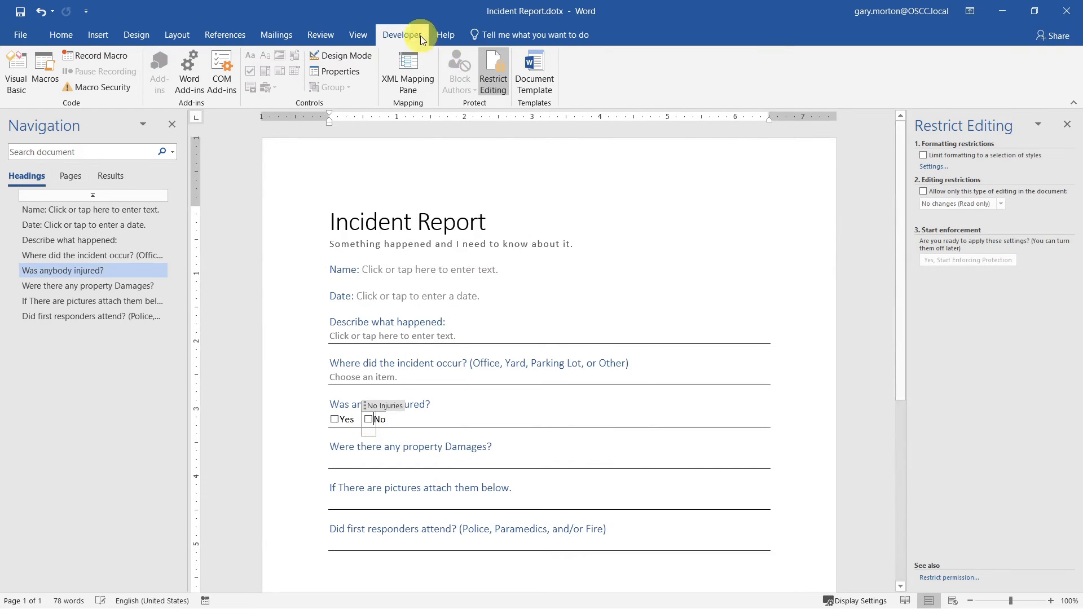
{"action": "left_click", "coordinate": [312, 72]}
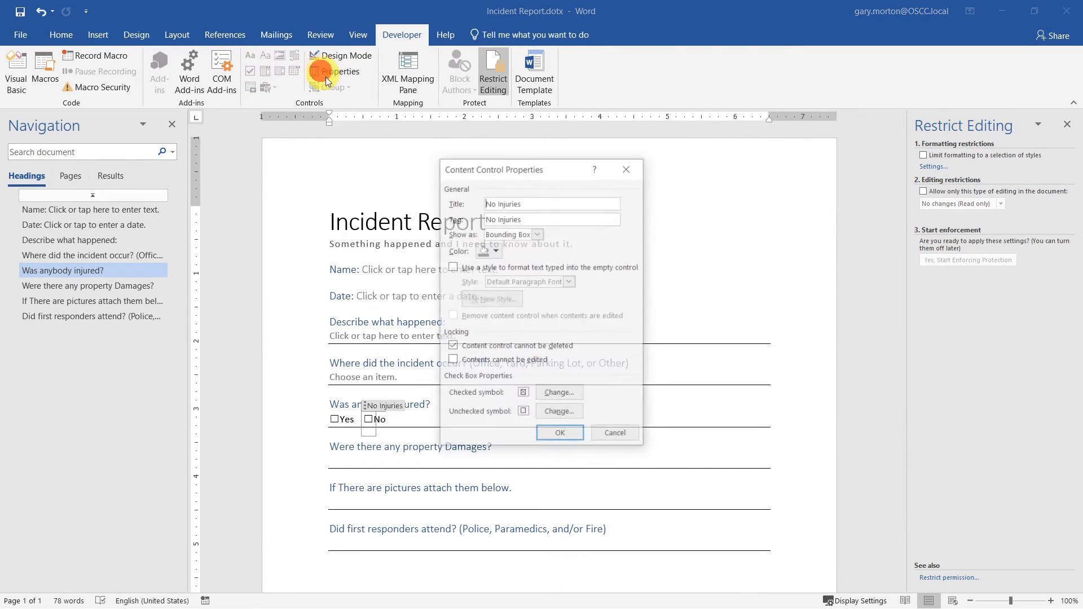
{"action": "left_click", "coordinate": [553, 394]}
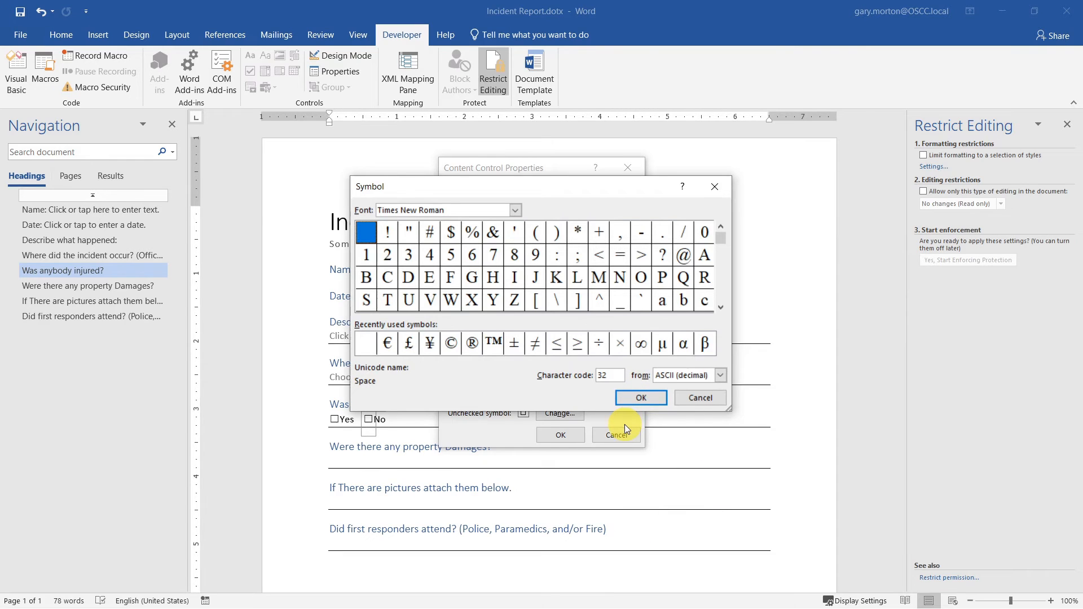
{"action": "left_click", "coordinate": [704, 343]}
{"action": "left_click", "coordinate": [641, 398]}
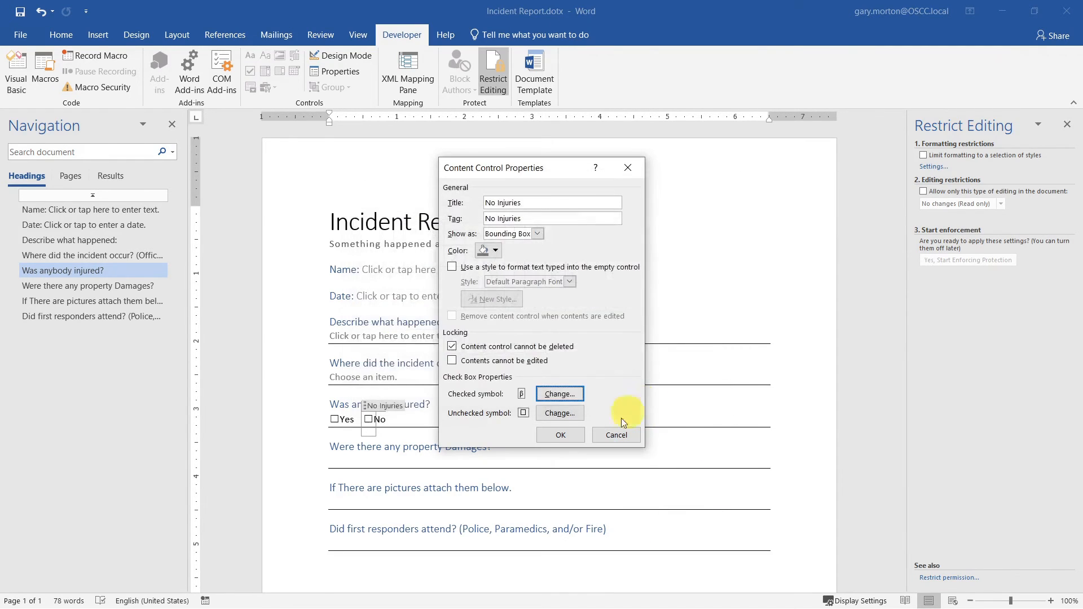
{"action": "left_click", "coordinate": [566, 435]}
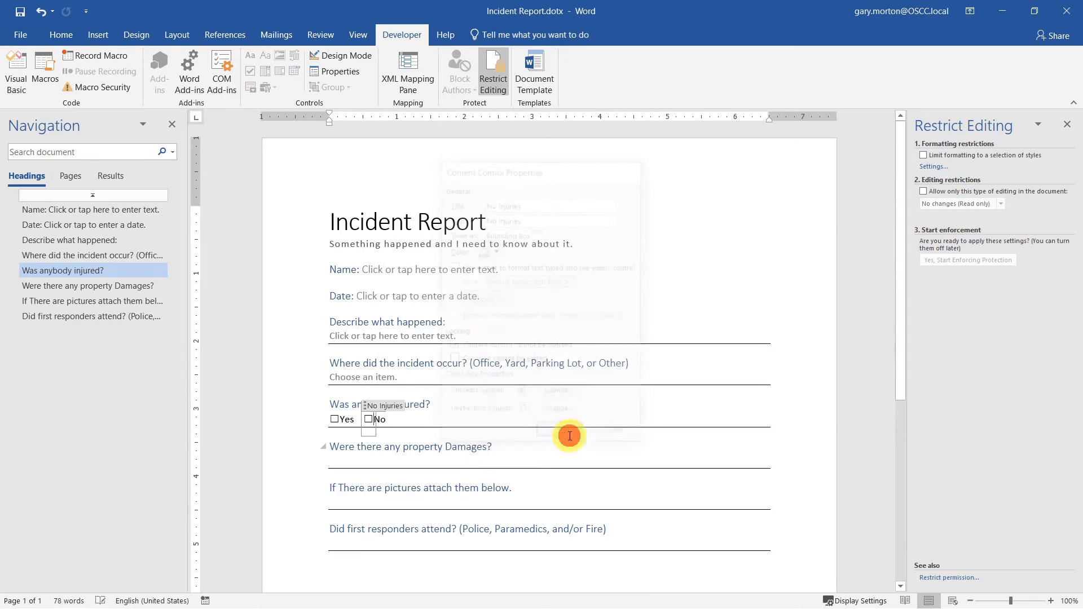
- Test ticking the No box, then undo so both boxes stay unticked
{"action": "left_click", "coordinate": [369, 419]}
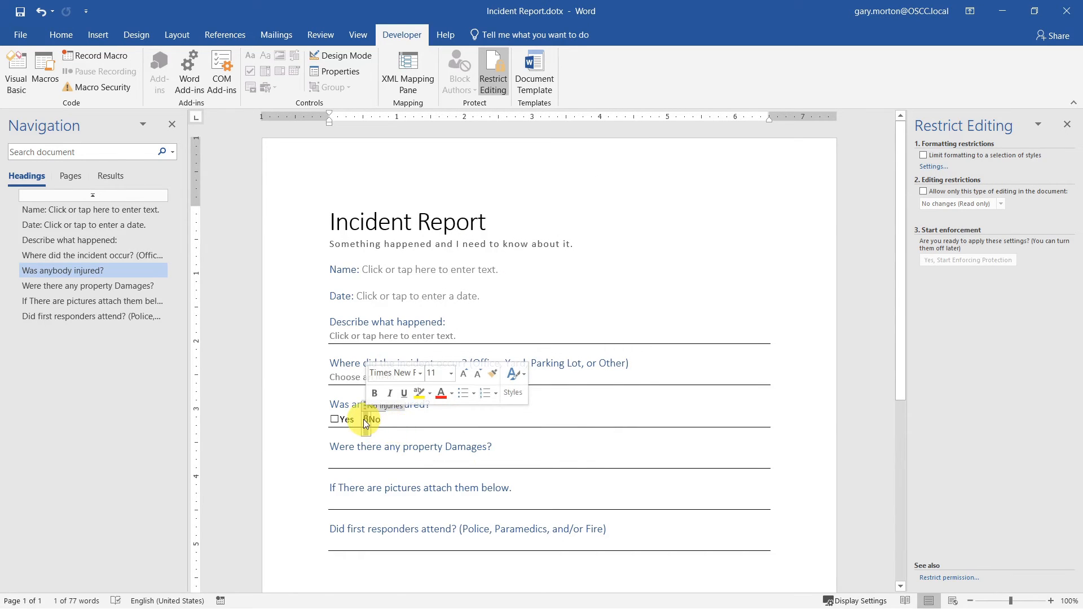
{"action": "left_click", "coordinate": [367, 423]}
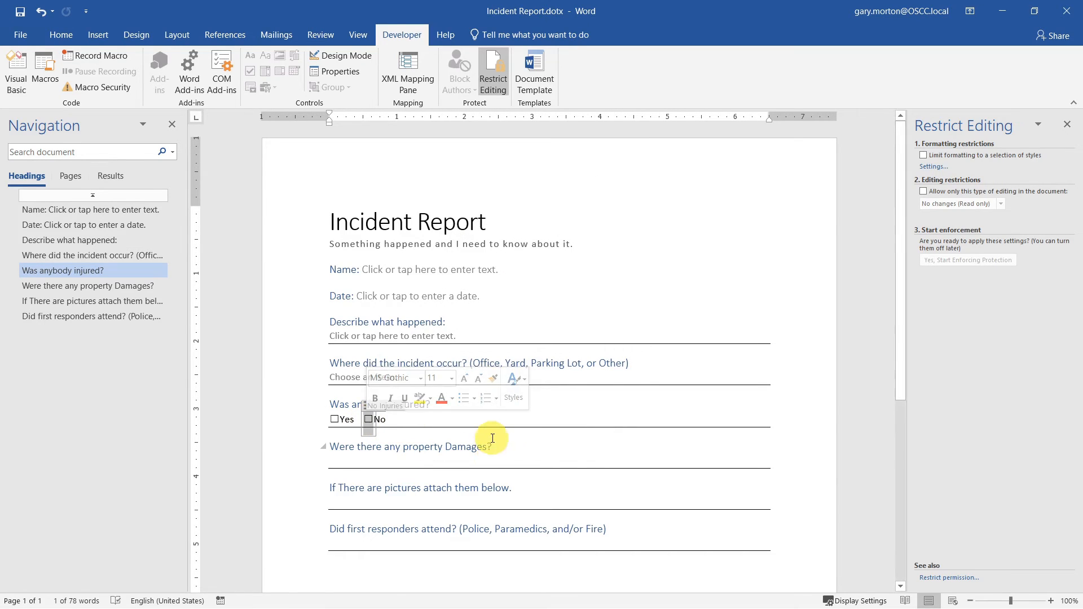
{"action": "key", "text": "ctrl+z"}
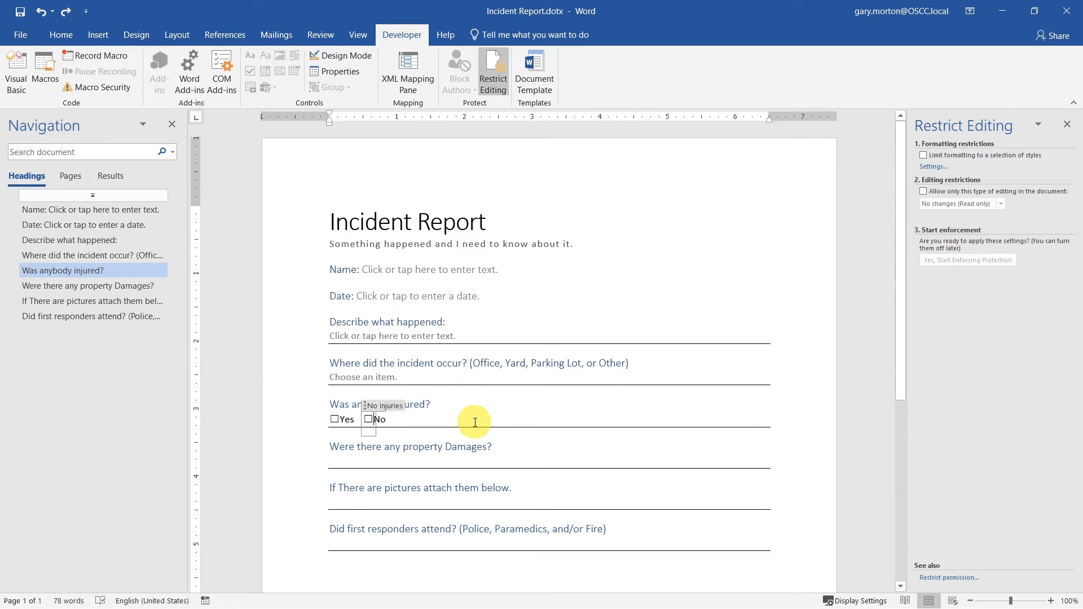
{"action": "left_click", "coordinate": [368, 421]}
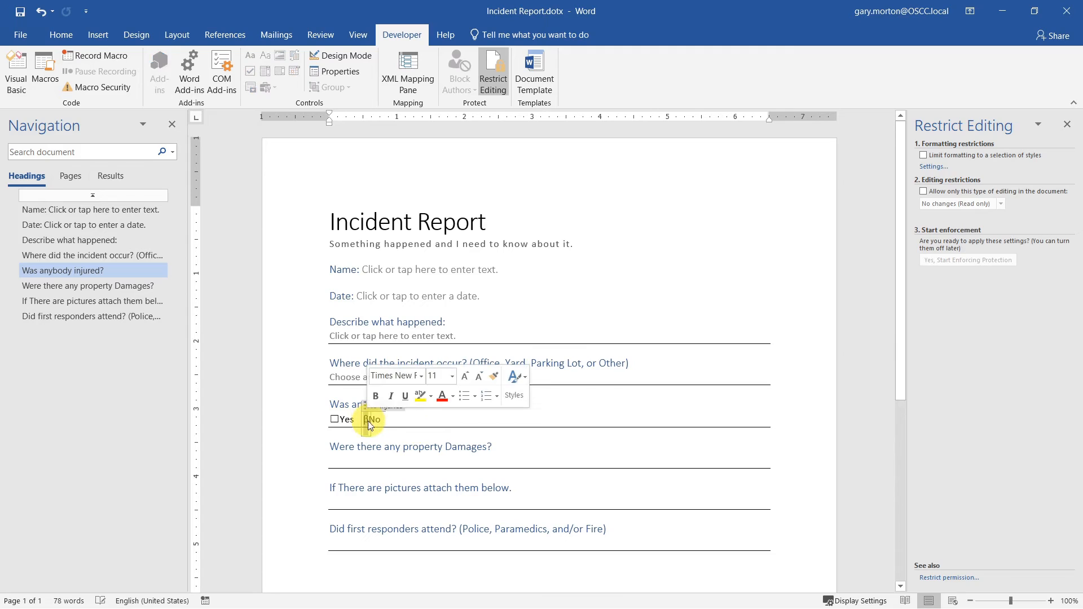
{"action": "key", "text": "ctrl+z"}
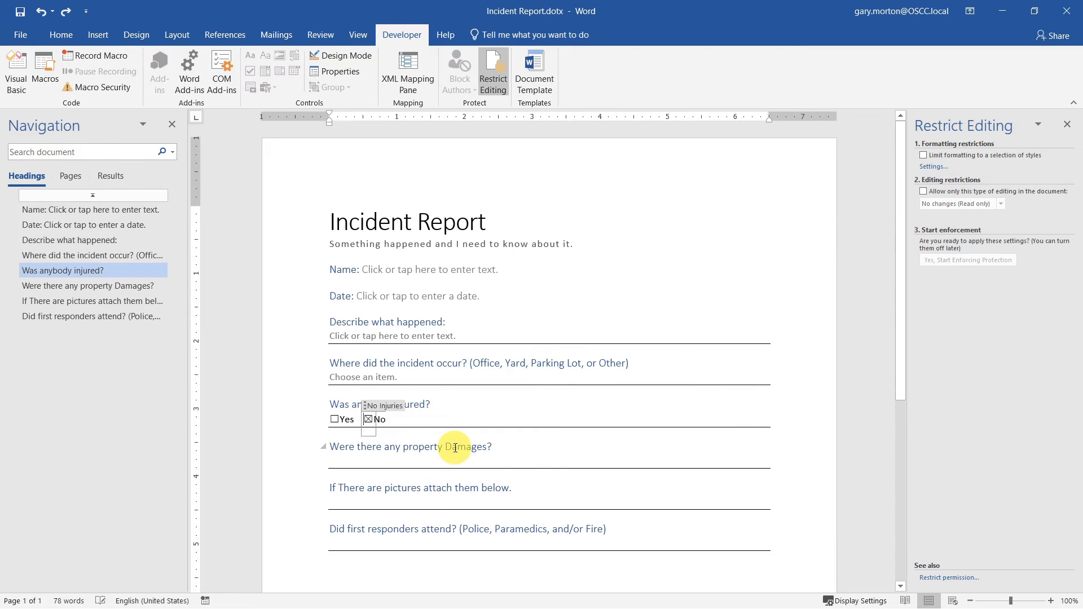
{"action": "key", "text": "ctrl+z"}
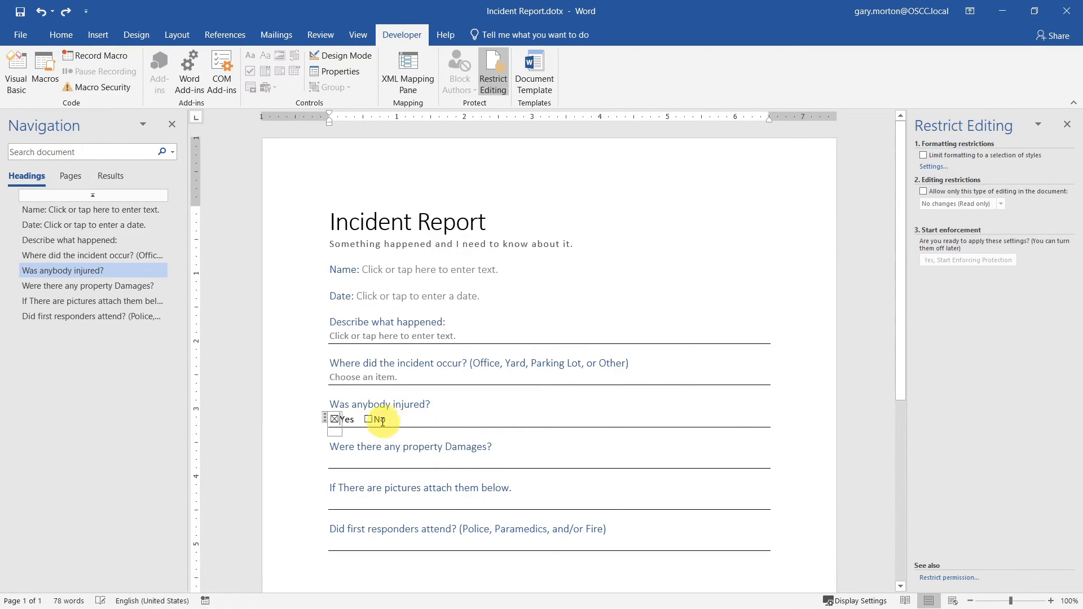
{"action": "left_click", "coordinate": [364, 420]}
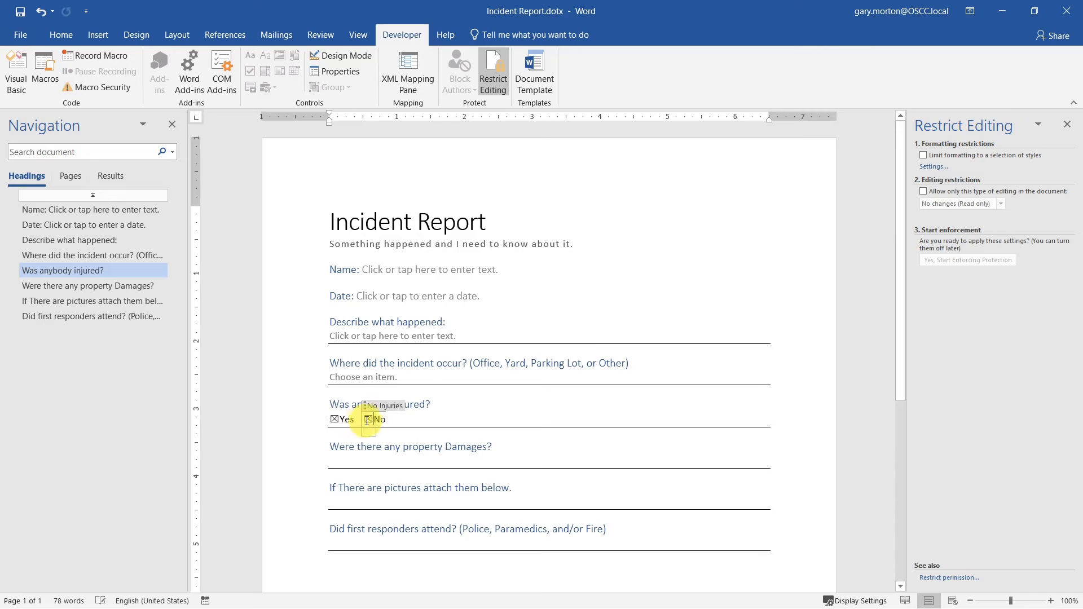
{"action": "left_click", "coordinate": [334, 420]}
{"action": "left_click", "coordinate": [457, 424]}
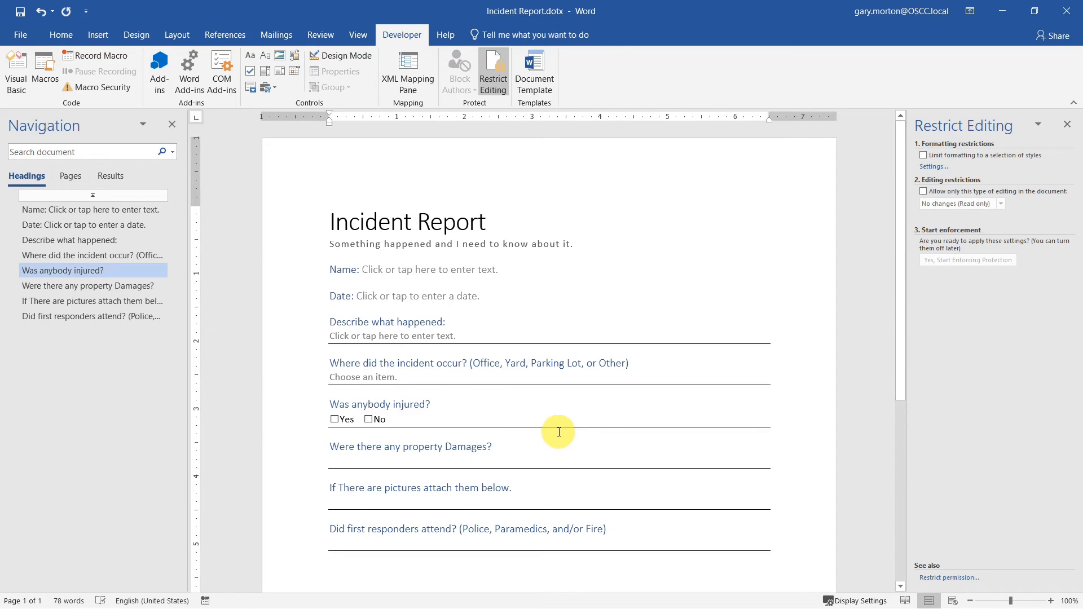
- Copy the Yes/No check box line and paste it under the property damages question
{"action": "left_click_drag", "start_coordinate": [398, 420], "coordinate": [324, 420]}
{"action": "key", "text": "ctrl+c"}
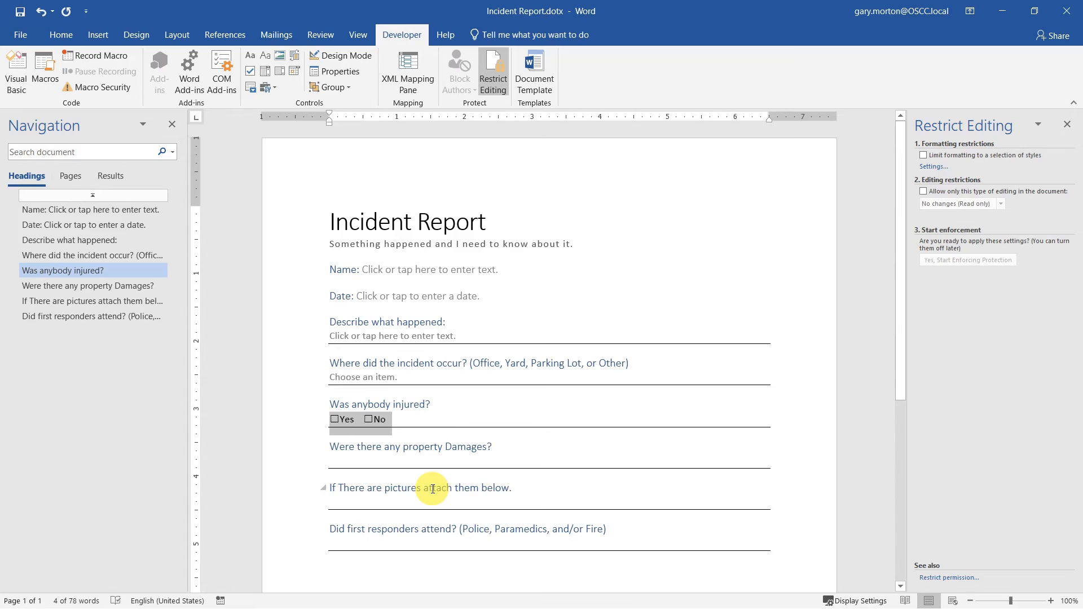
{"action": "left_click", "coordinate": [362, 460]}
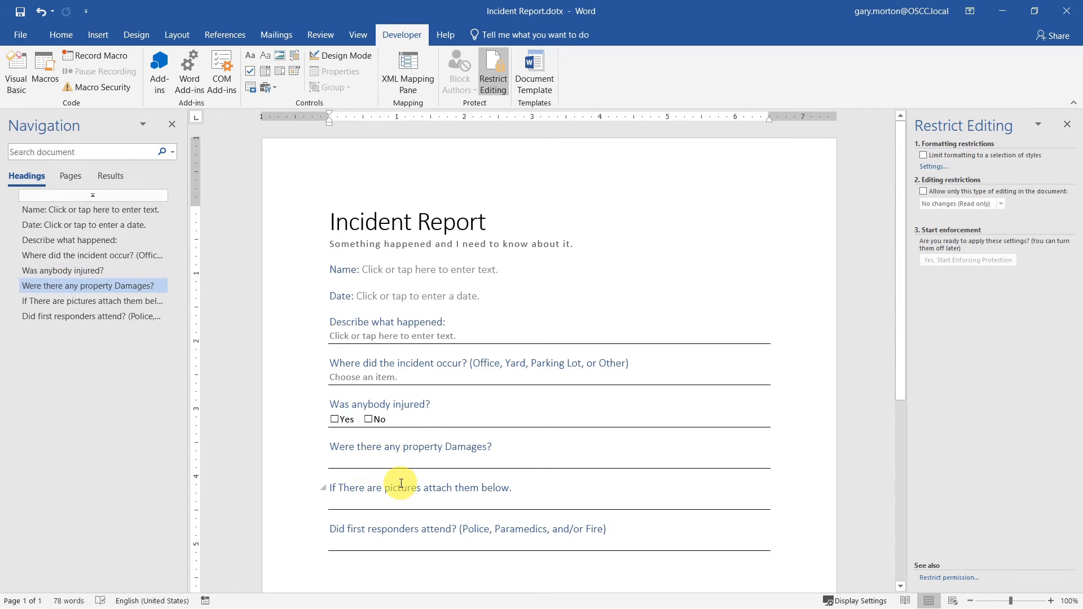
{"action": "key", "text": "ctrl+v"}
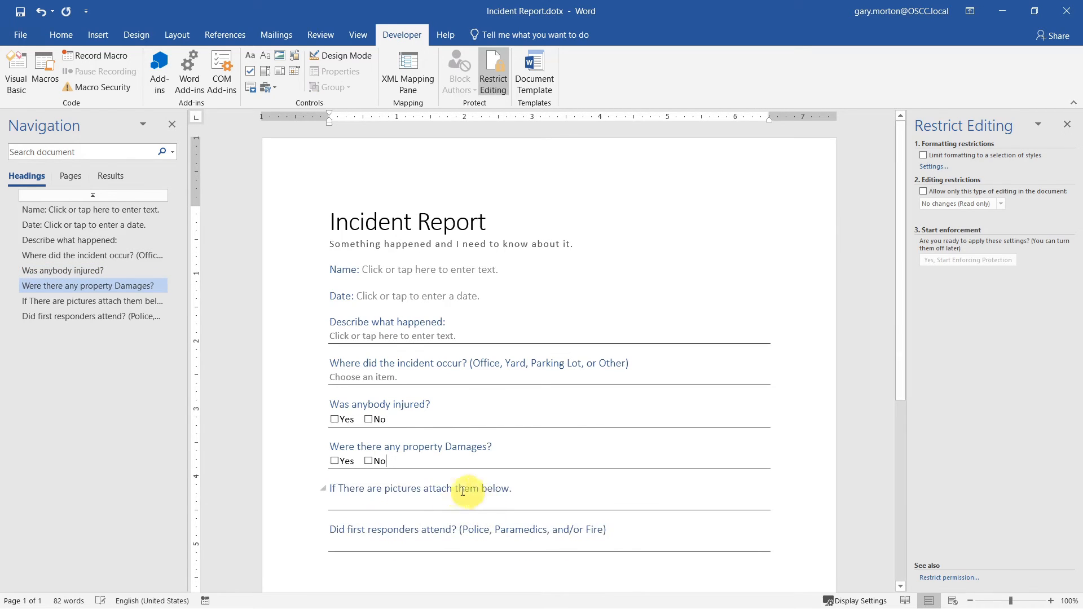
{"action": "left_click", "coordinate": [441, 498]}
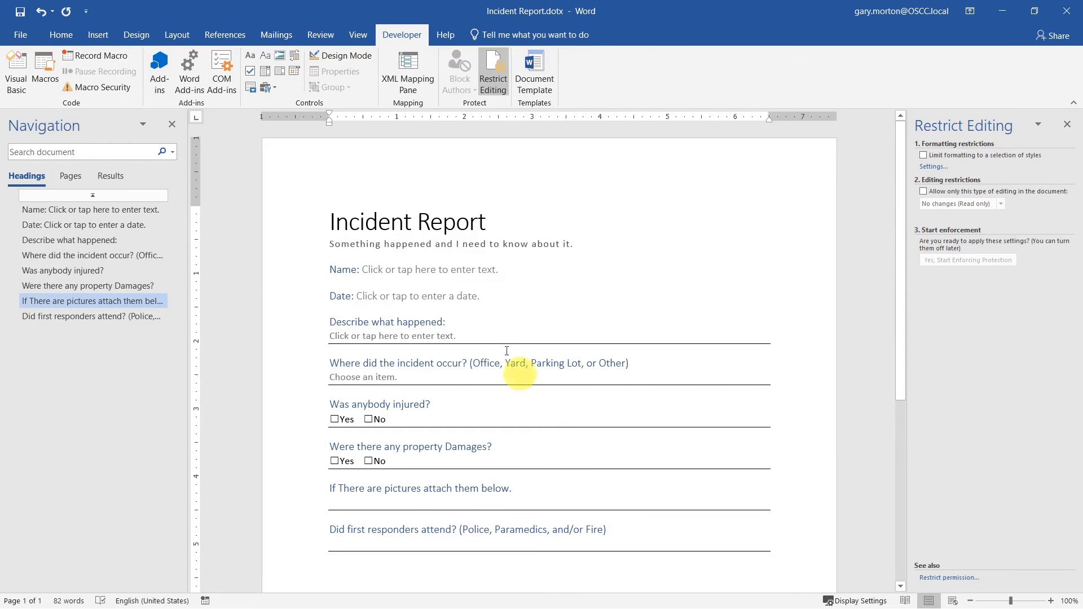
- Insert a picture content control under the pictures question and title it 'Picture'
{"action": "left_click", "coordinate": [281, 56]}
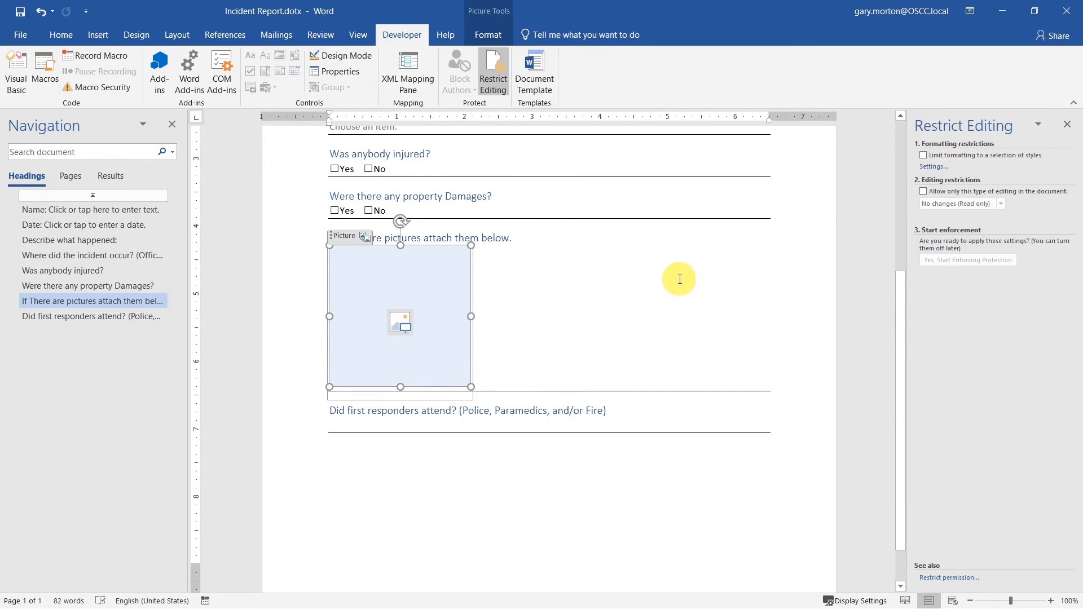
{"action": "left_click", "coordinate": [587, 338]}
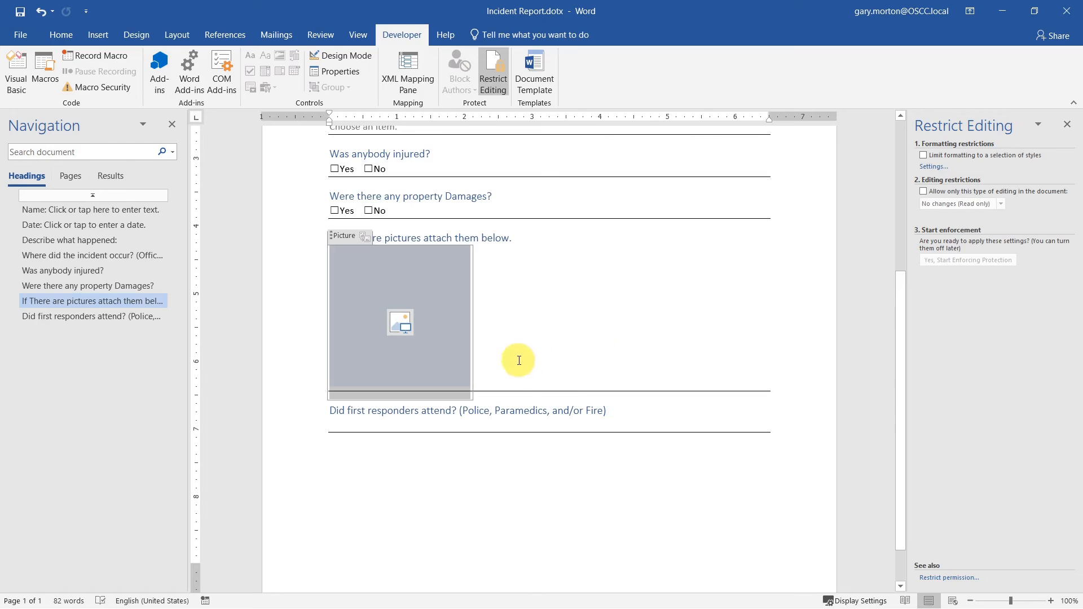
{"action": "left_click", "coordinate": [503, 376]}
{"action": "left_click", "coordinate": [544, 357]}
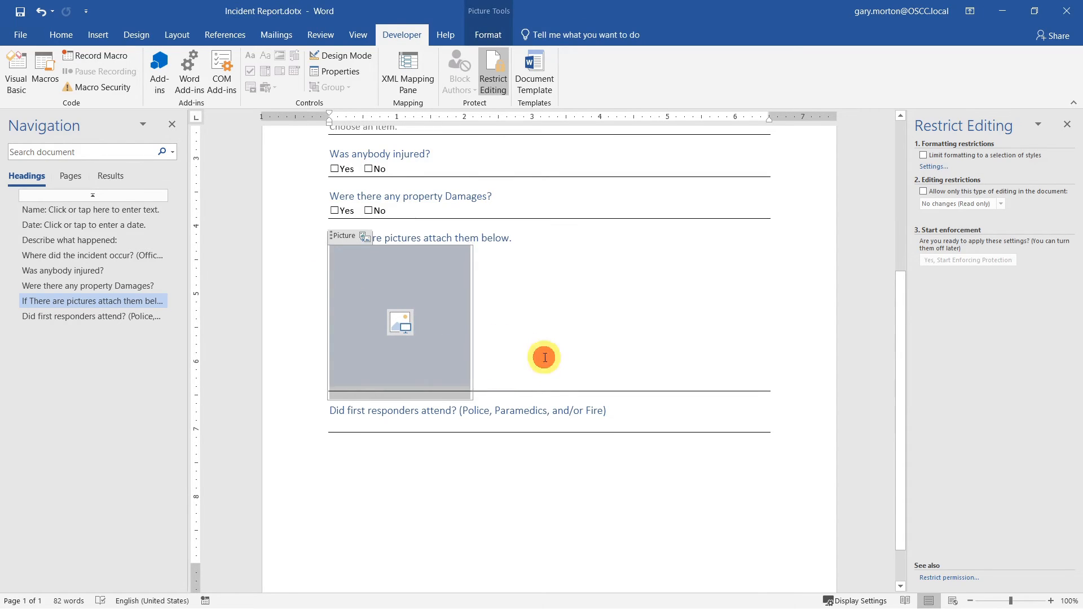
{"action": "left_click", "coordinate": [514, 372]}
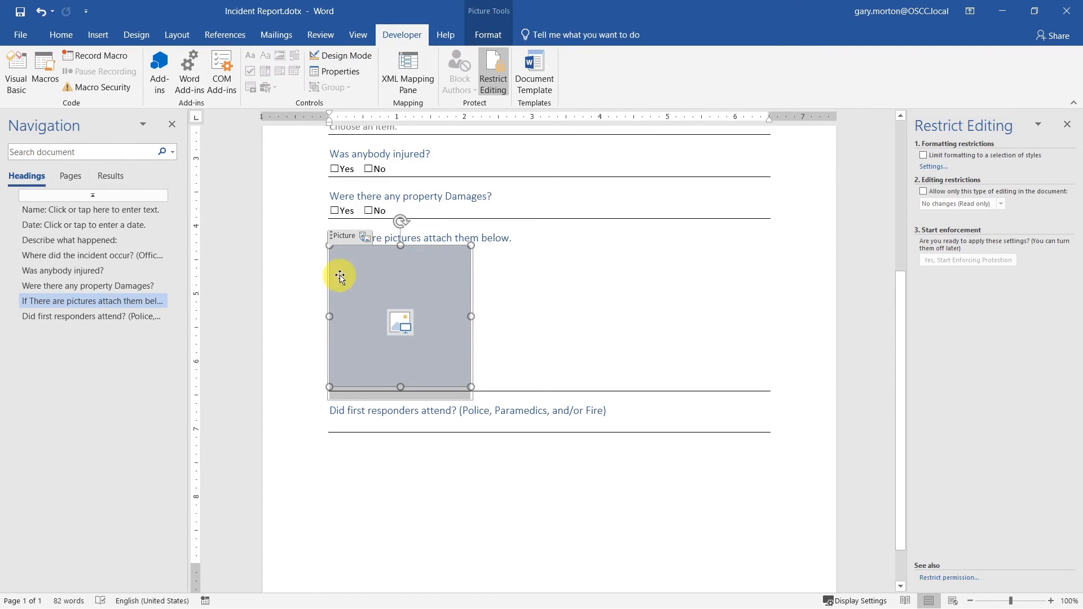
{"action": "left_click", "coordinate": [513, 341]}
{"action": "left_click", "coordinate": [437, 293]}
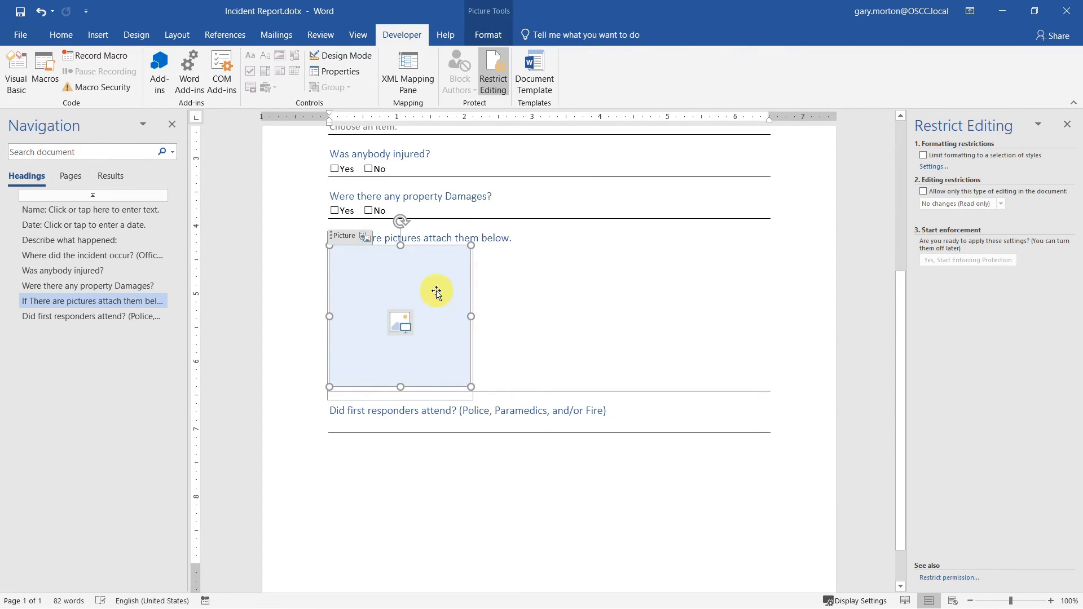
{"action": "left_click", "coordinate": [558, 336]}
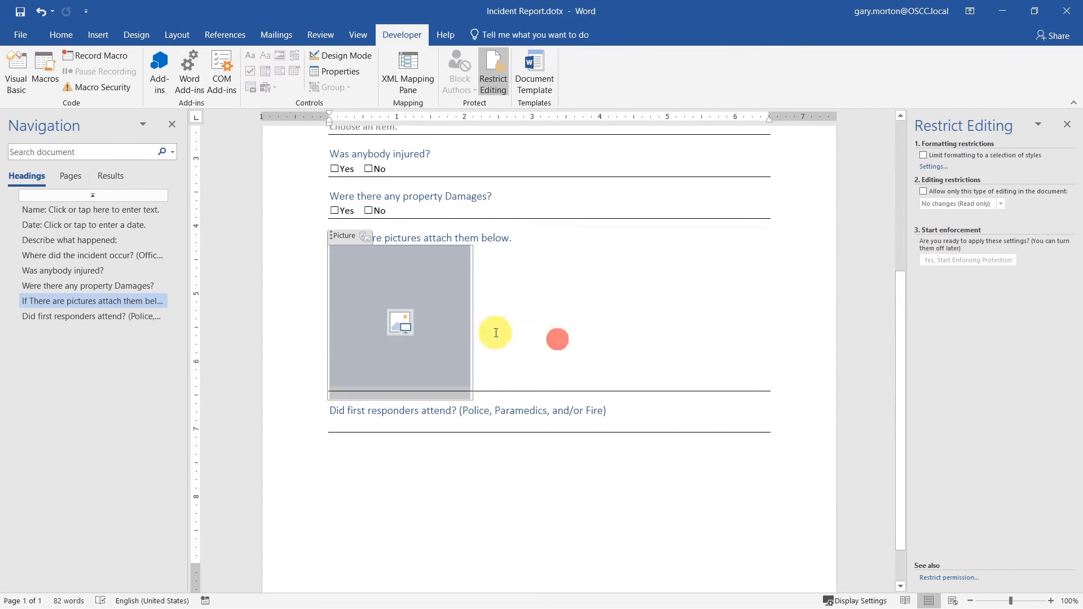
{"action": "left_click", "coordinate": [336, 76]}
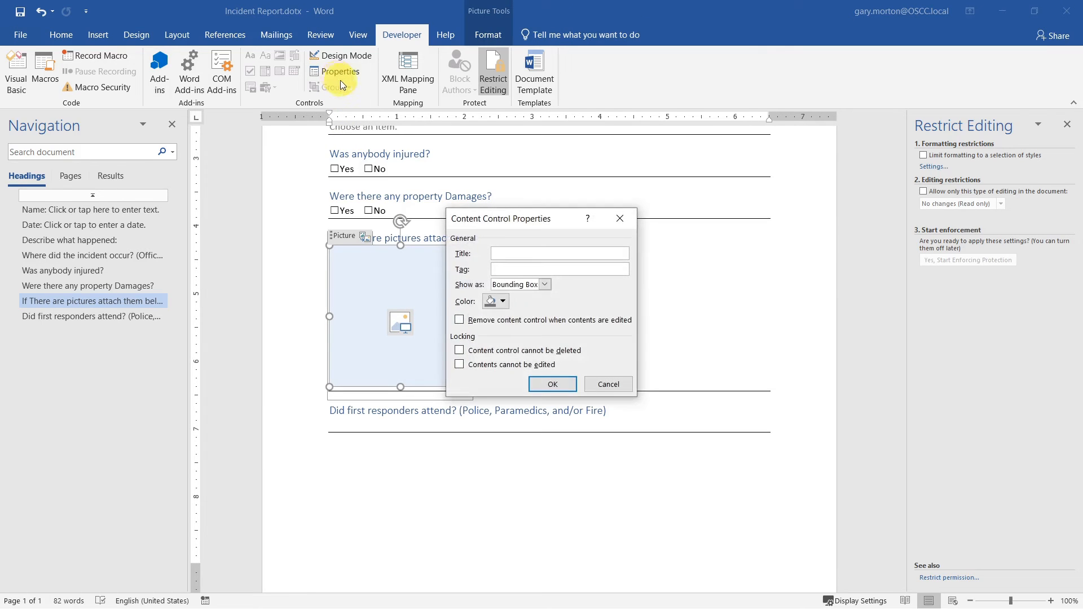
{"action": "left_click", "coordinate": [557, 254]}
{"action": "type", "text": "Picture"}
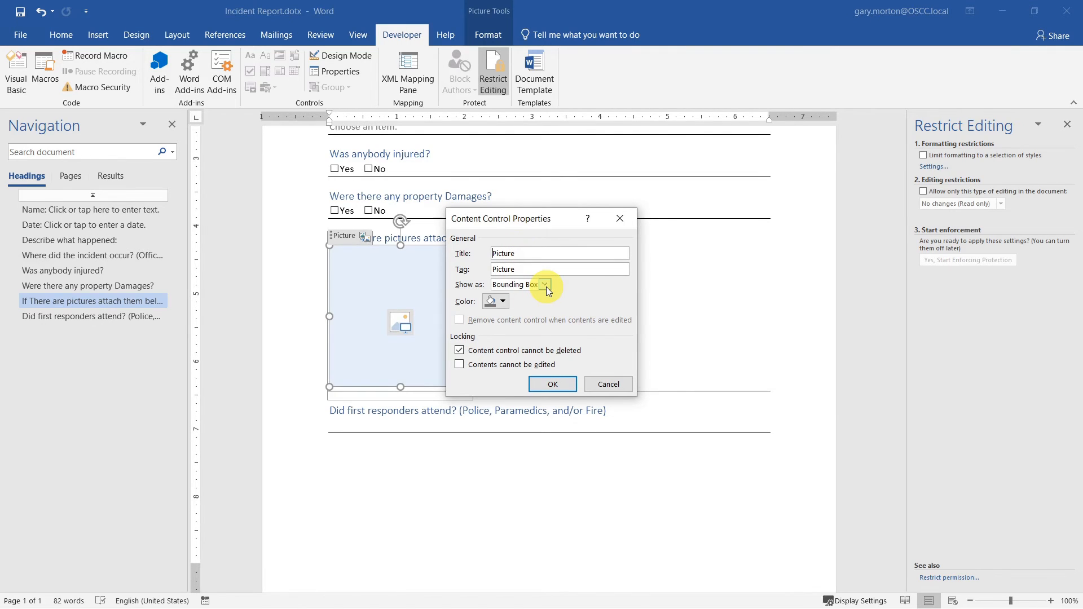
{"action": "left_click", "coordinate": [553, 383]}
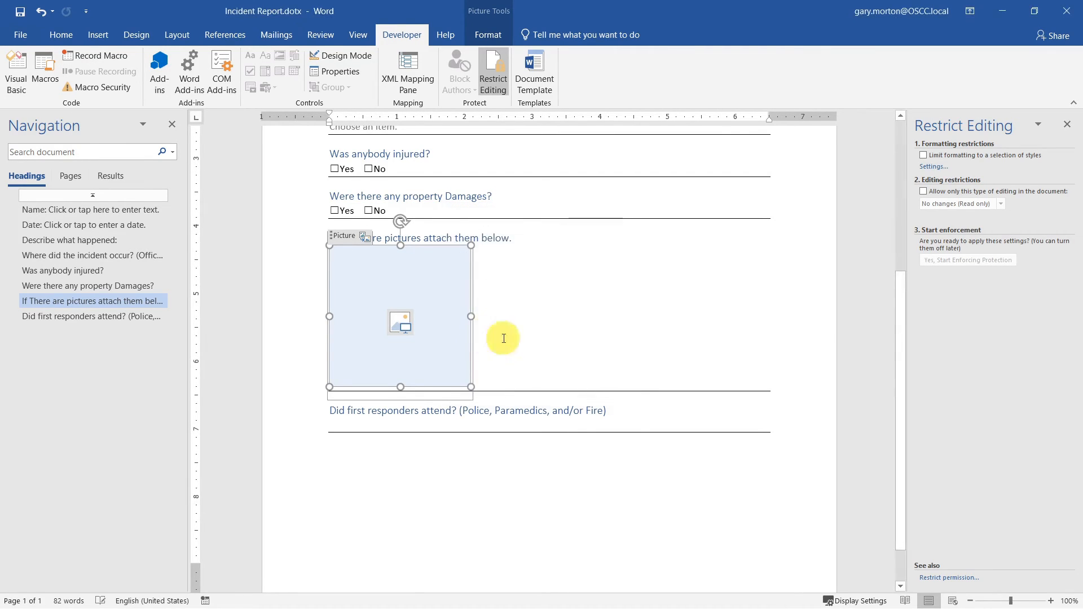
- Test the field with a pear photo from an online 'peare' search, resize it, then undo it
{"action": "left_click", "coordinate": [403, 324]}
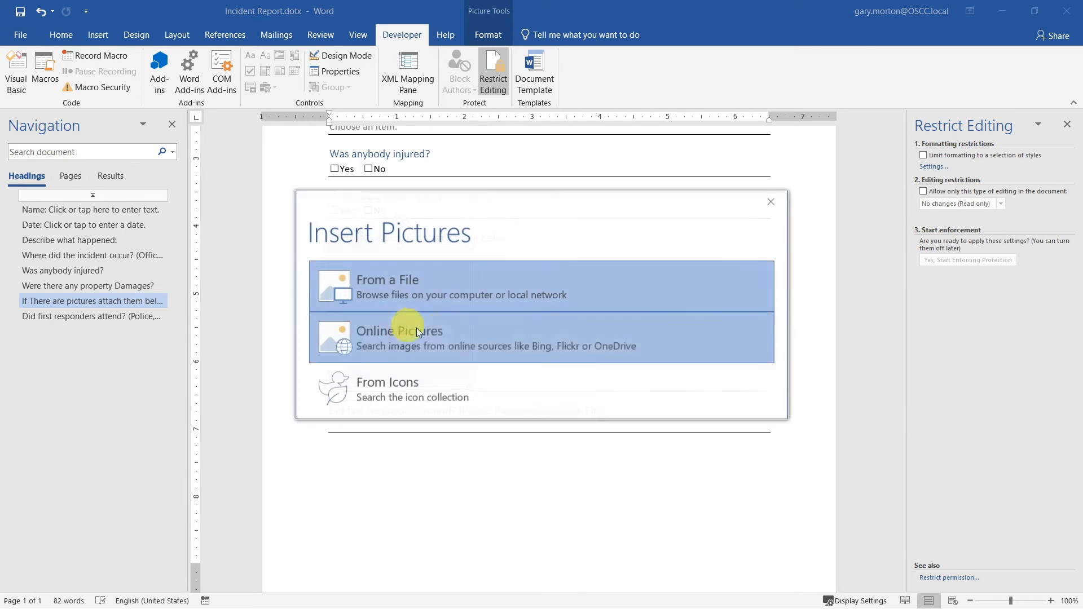
{"action": "left_click", "coordinate": [527, 345]}
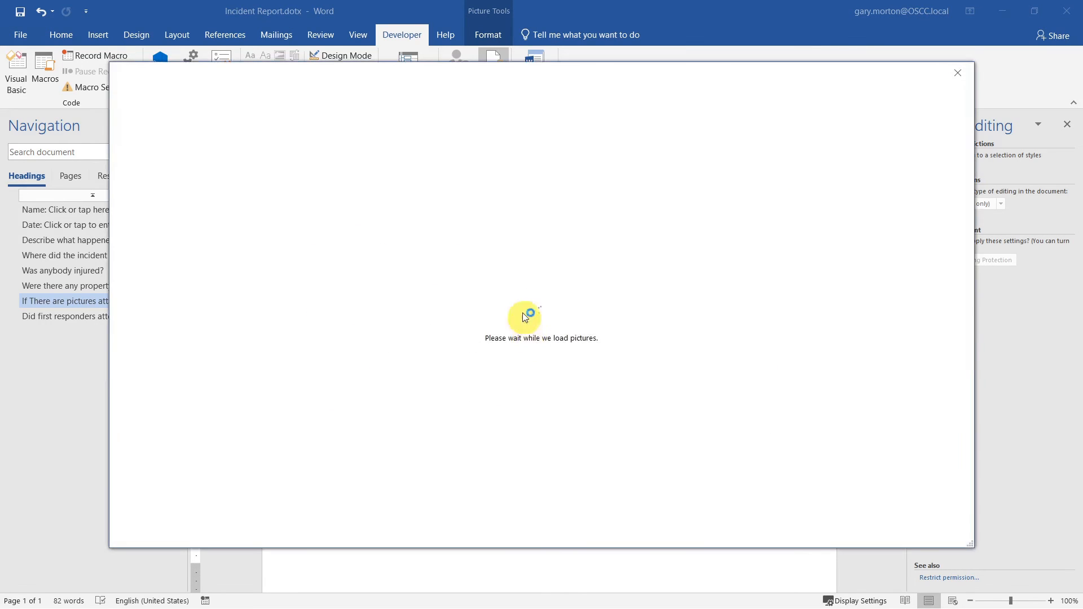
{"action": "type", "text": "peare"}
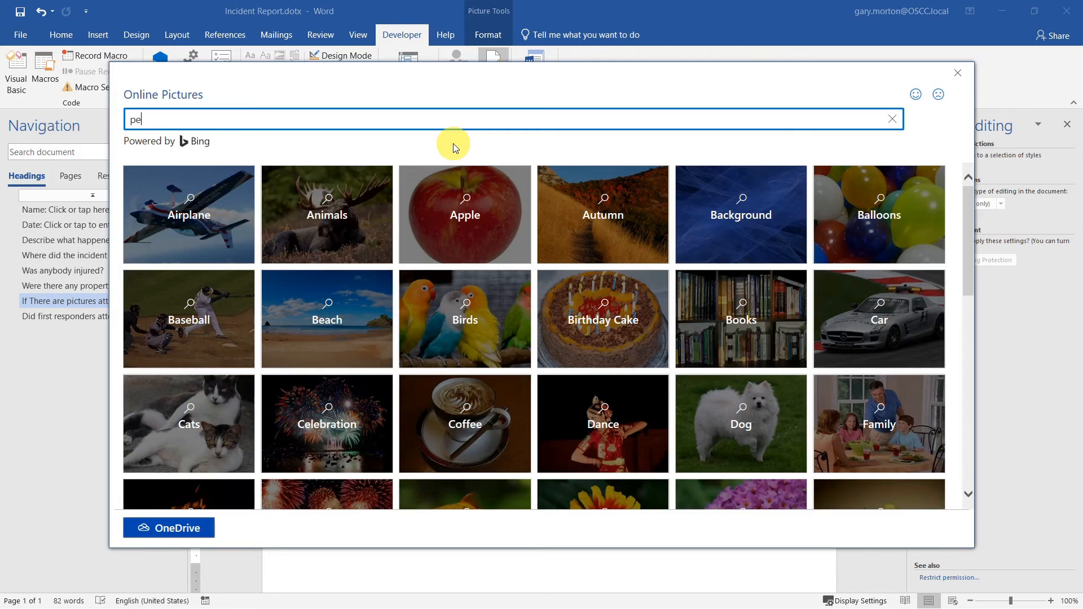
{"action": "key", "text": "Return"}
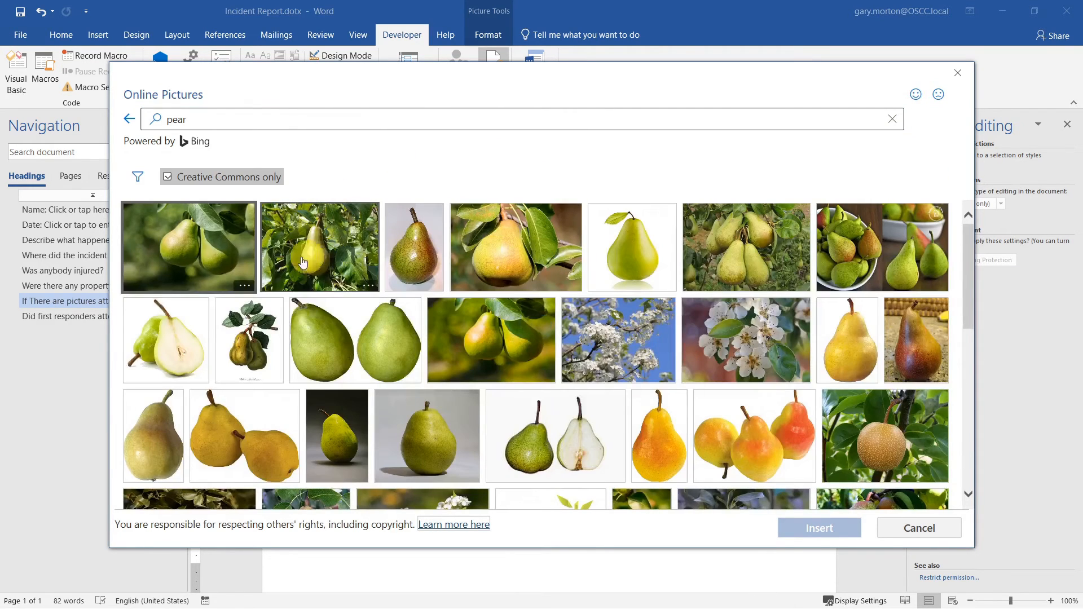
{"action": "left_click", "coordinate": [190, 250]}
{"action": "left_click", "coordinate": [842, 529]}
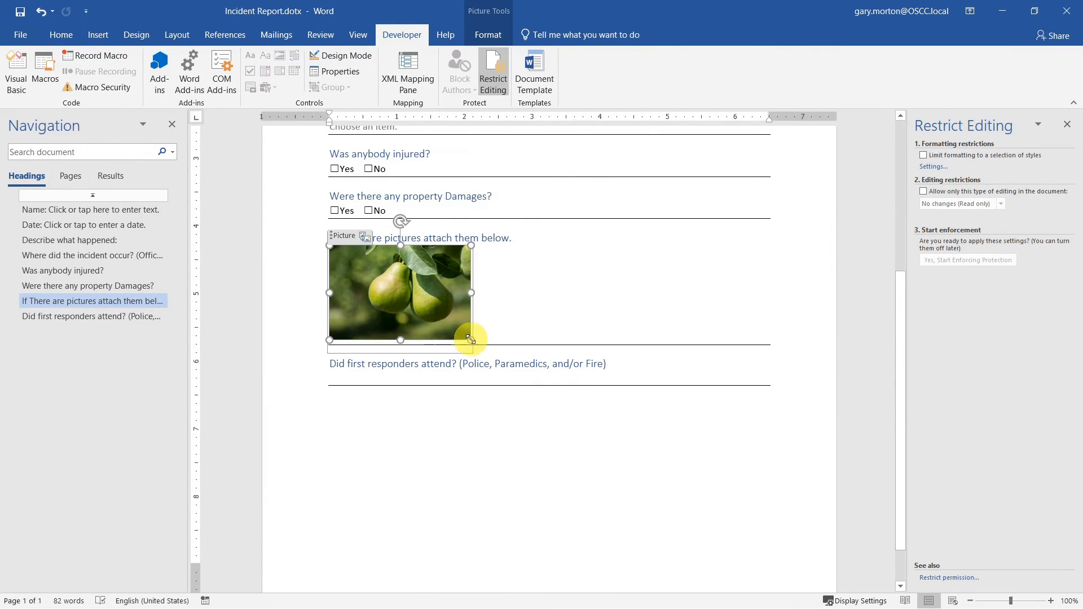
{"action": "mouse_move", "coordinate": [471, 340]}
{"action": "left_mouse_down"}
{"action": "mouse_move", "coordinate": [527, 370]}
{"action": "mouse_move", "coordinate": [470, 352]}
{"action": "mouse_move", "coordinate": [480, 345]}
{"action": "left_mouse_up"}
{"action": "left_click", "coordinate": [561, 301]}
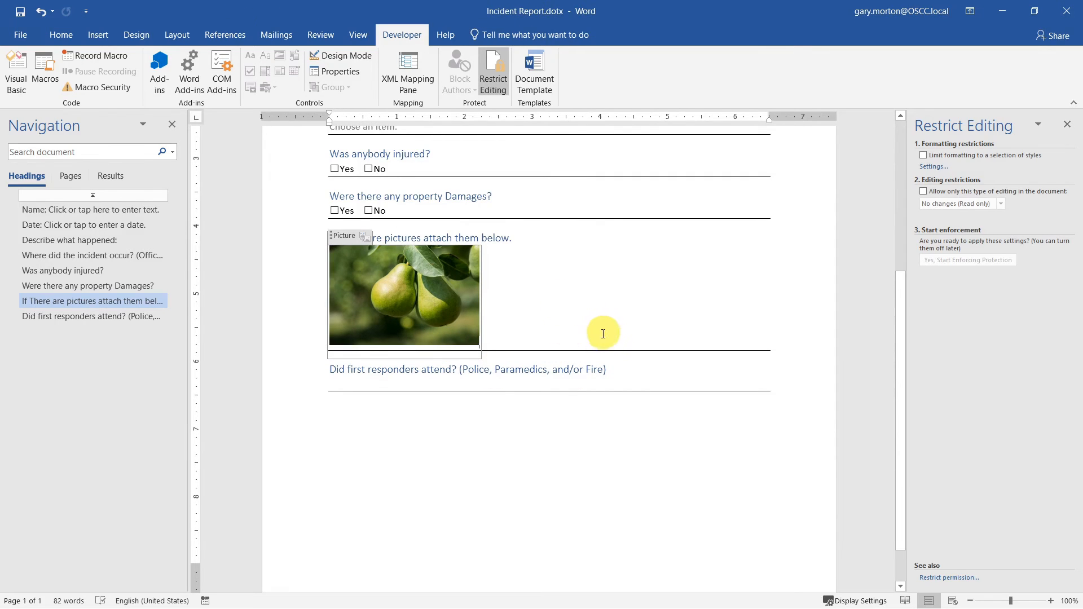
{"action": "key", "text": "ctrl+z"}
{"action": "key", "text": "ctrl+z"}
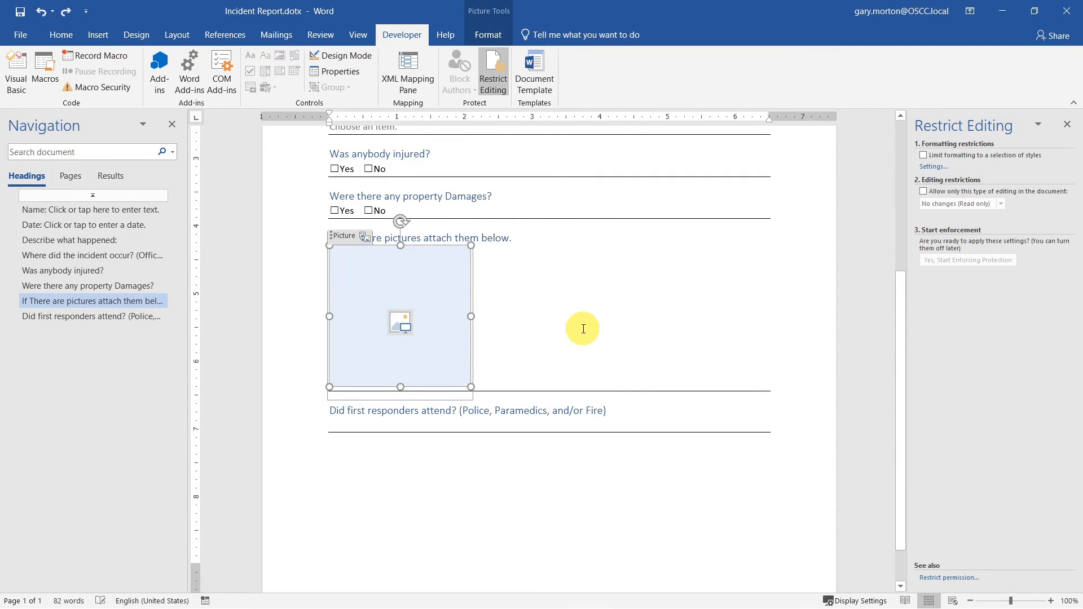
- Leave the picture field empty and start a new blank line after it
{"action": "left_click", "coordinate": [507, 369]}
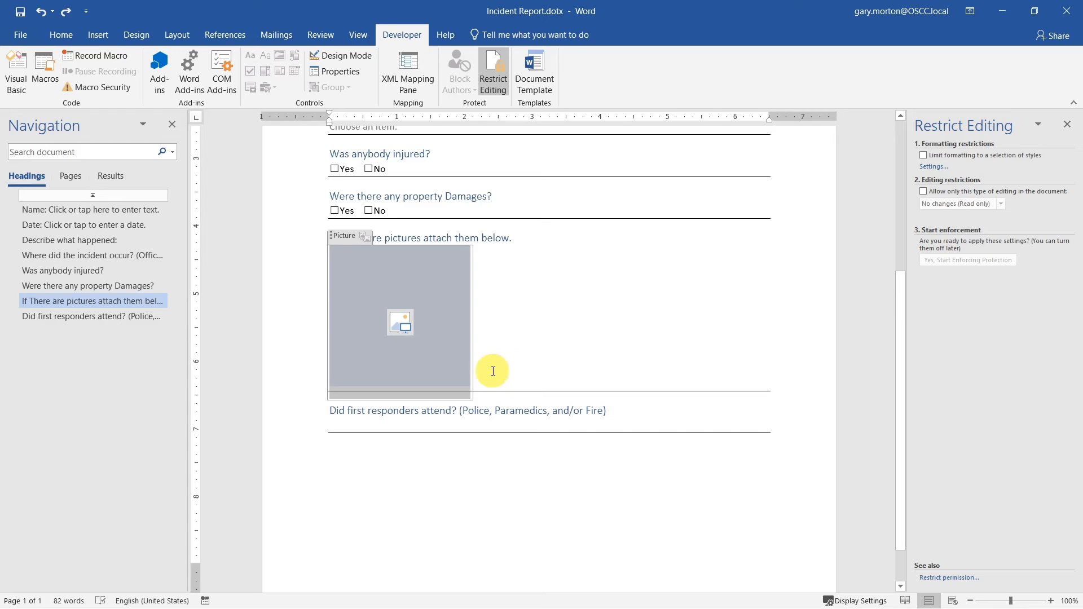
{"action": "left_click", "coordinate": [400, 338]}
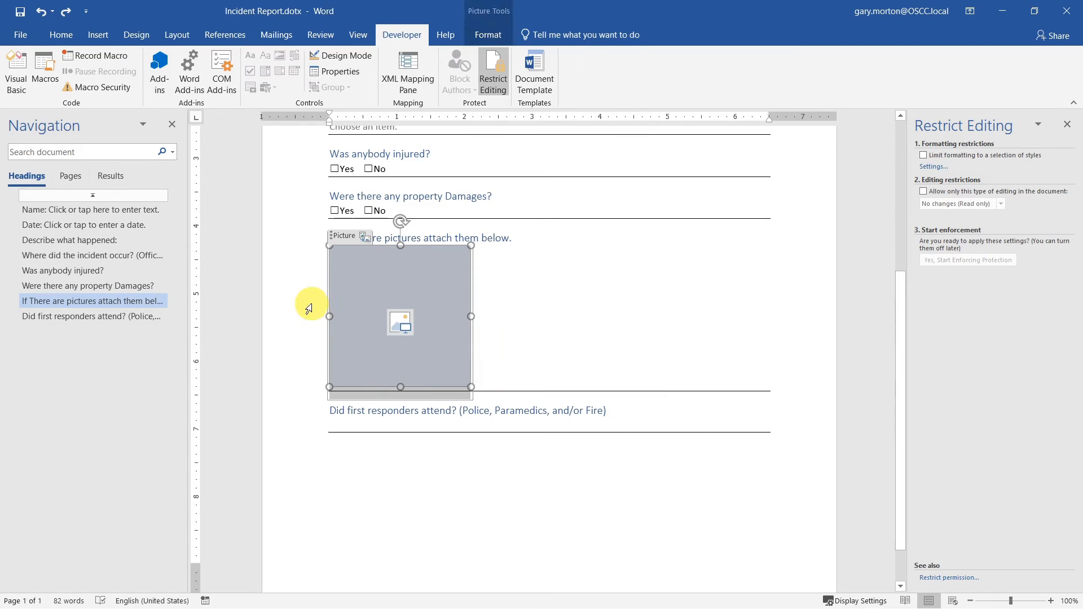
{"action": "left_click", "coordinate": [529, 324]}
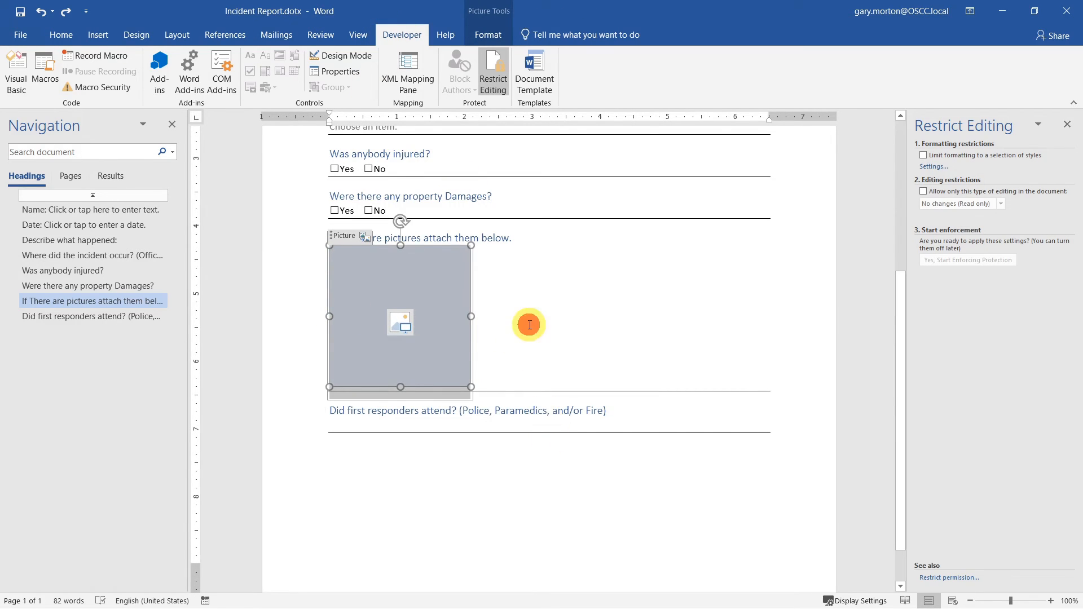
{"action": "left_click", "coordinate": [571, 350]}
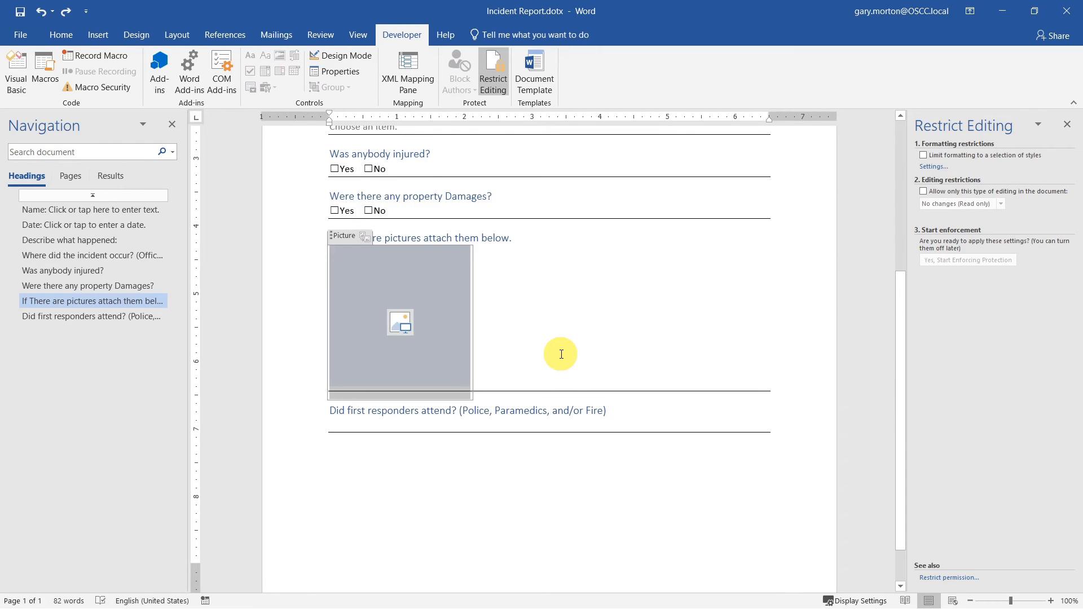
{"action": "left_click", "coordinate": [561, 354]}
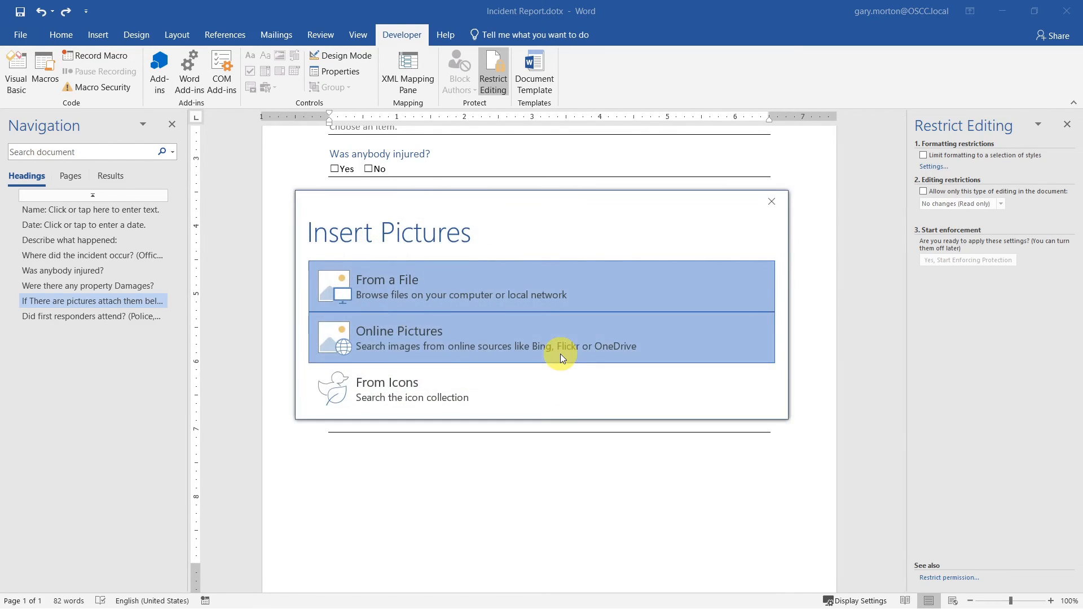
{"action": "key", "text": "Escape"}
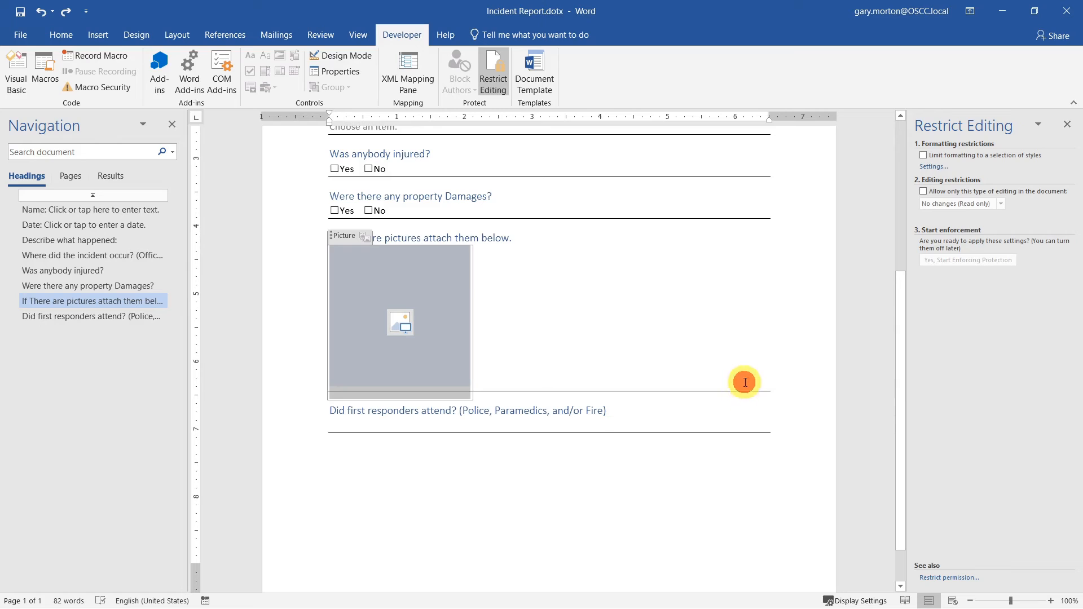
{"action": "key", "text": "Right"}
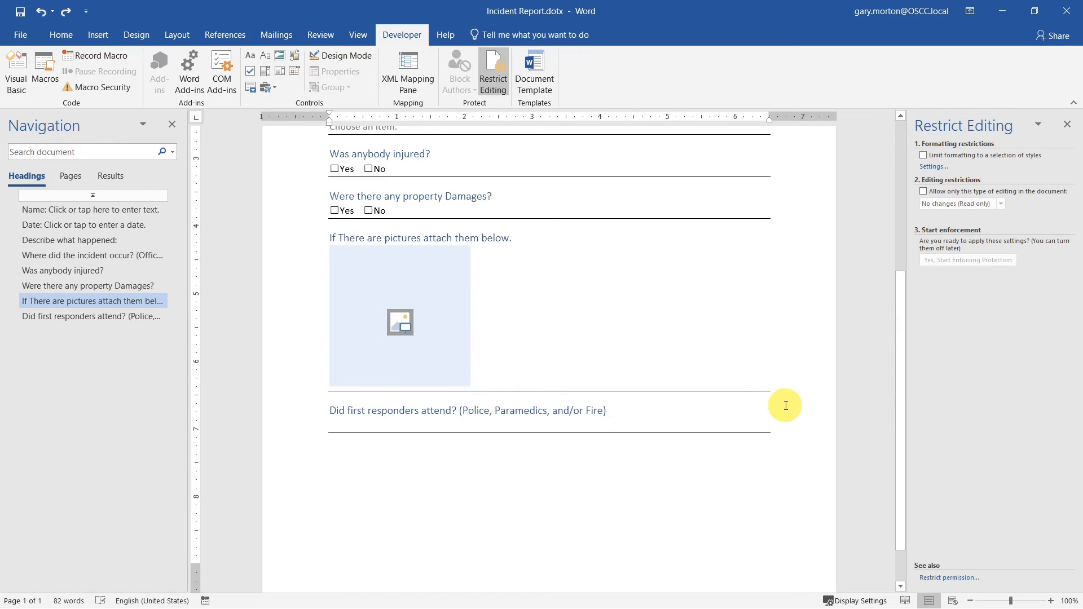
{"action": "key", "text": "Return"}
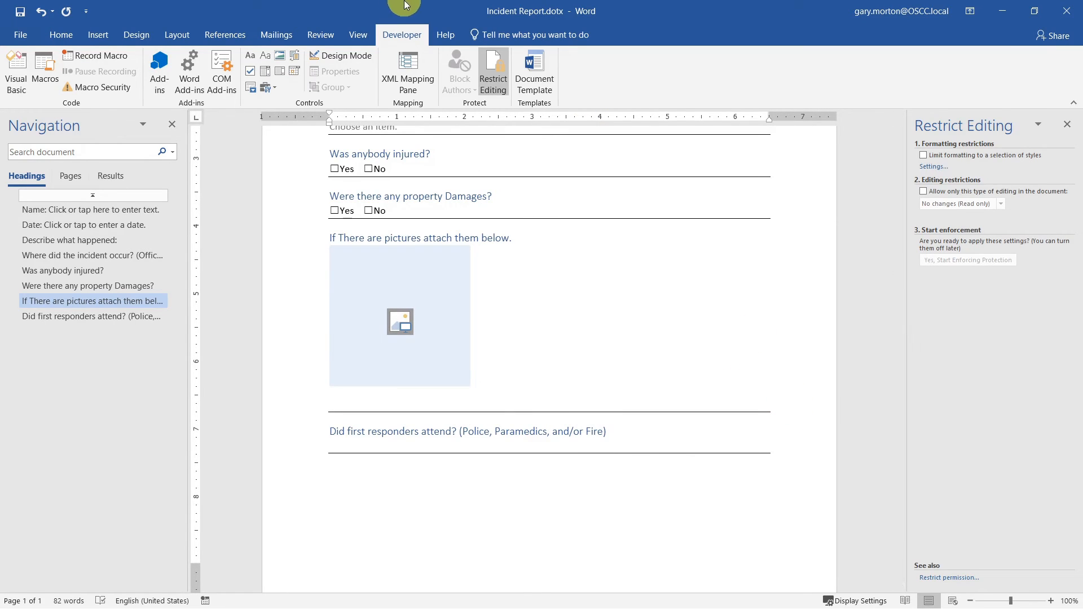
- Insert a plain text field titled 'Caption' below the picture and lock it against deletion
{"action": "left_click", "coordinate": [268, 55]}
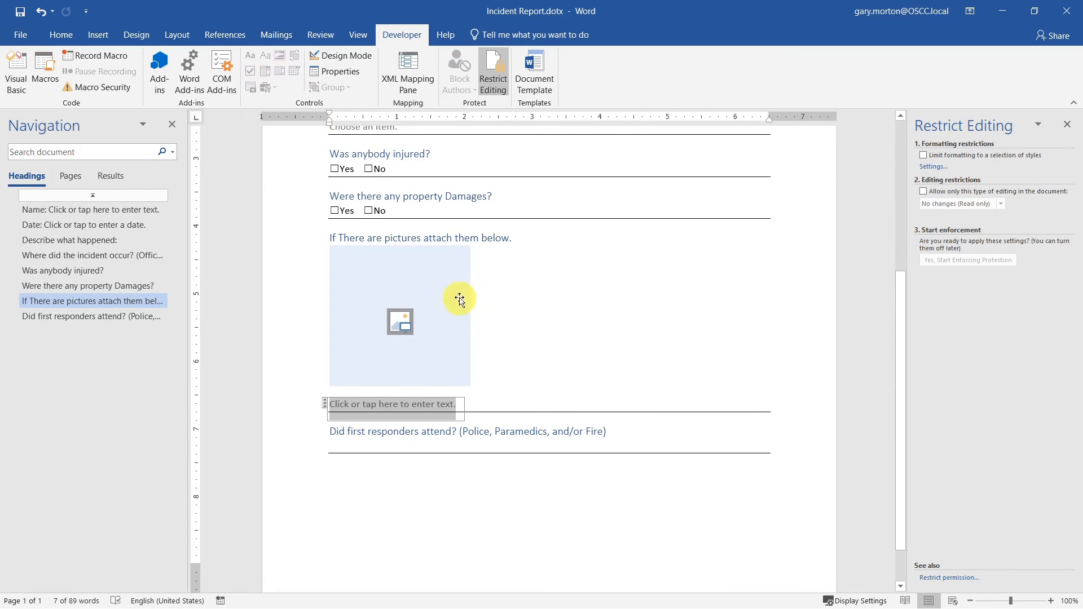
{"action": "left_click", "coordinate": [335, 72]}
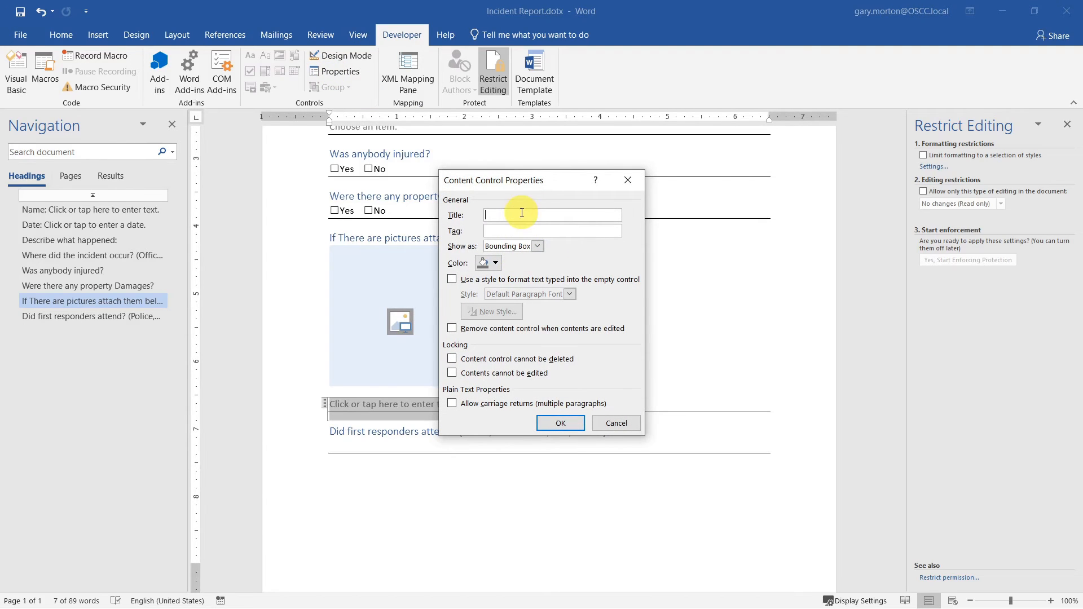
{"action": "type", "text": "Caption"}
{"action": "left_click", "coordinate": [454, 358]}
{"action": "left_click", "coordinate": [565, 424]}
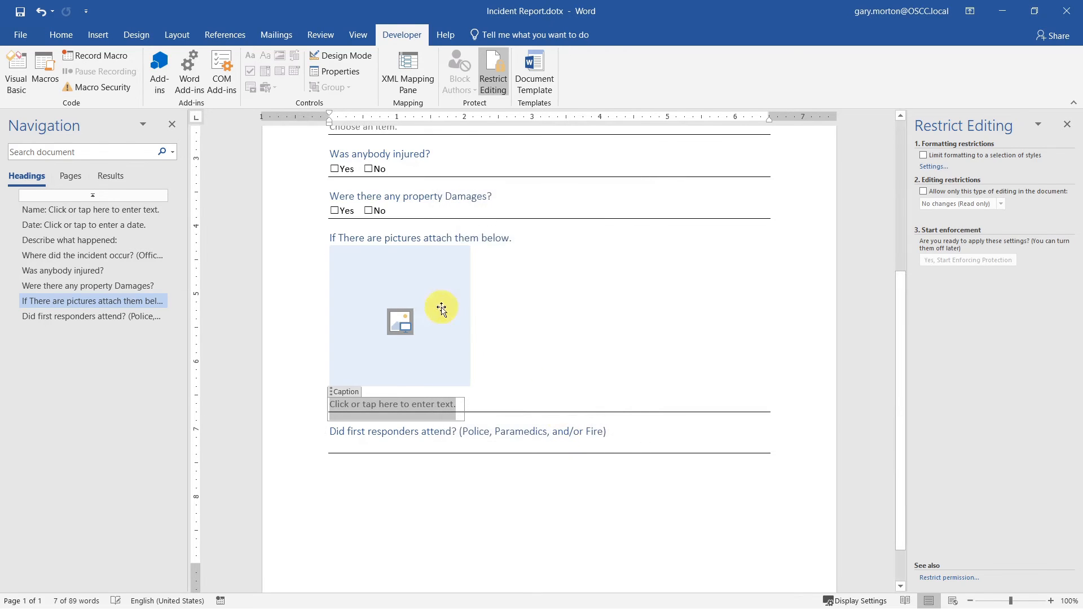
- Set the space after the picture to 0 pt and after the caption to 12 pt
{"action": "left_click", "coordinate": [67, 32]}
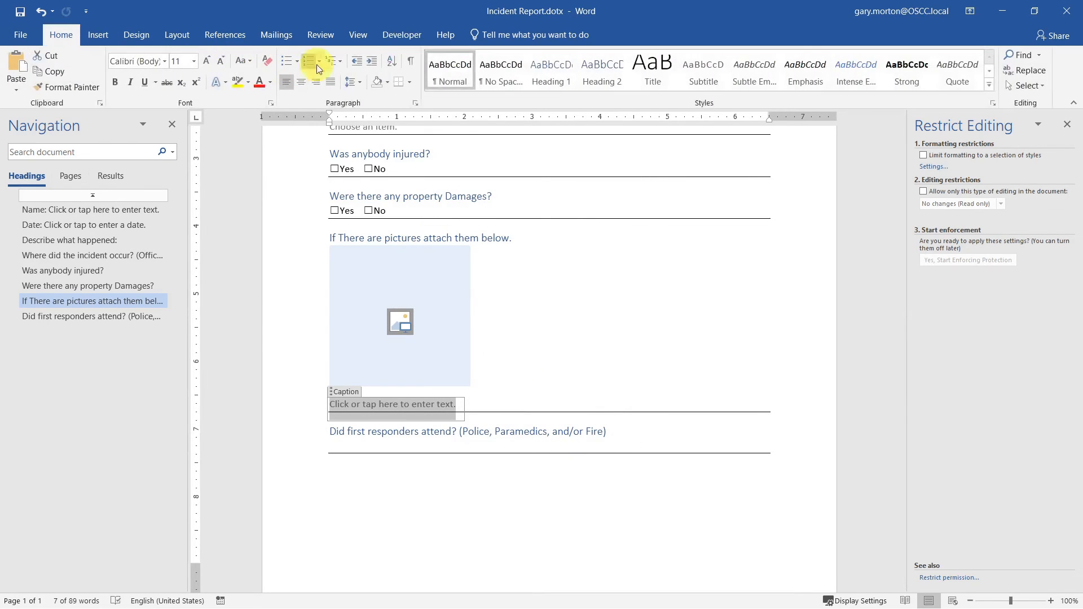
{"action": "left_click", "coordinate": [183, 37]}
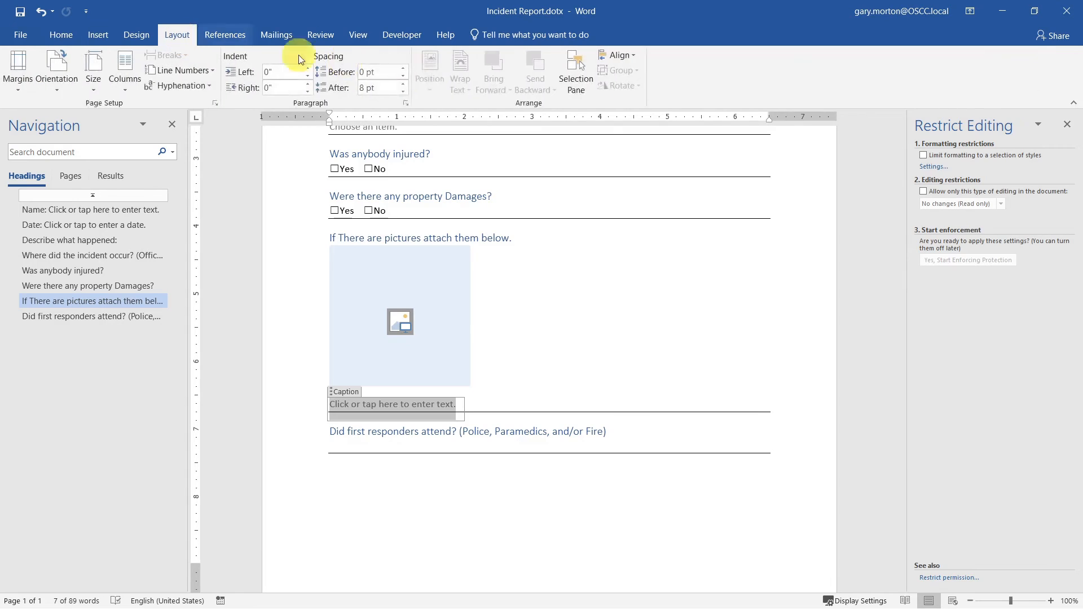
{"action": "left_click", "coordinate": [404, 91]}
{"action": "left_click", "coordinate": [404, 91]}
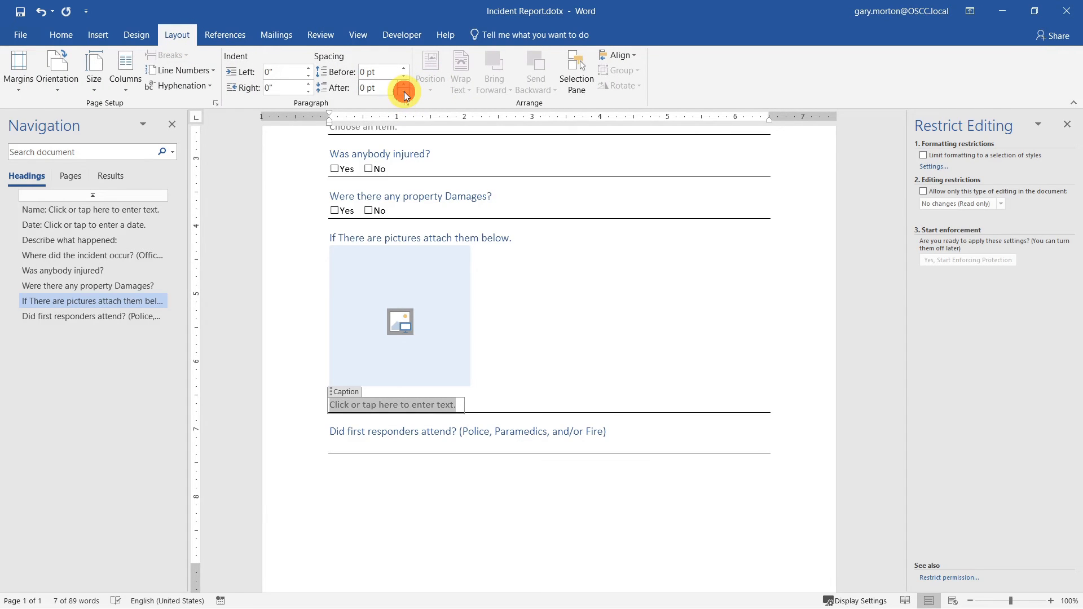
{"action": "left_click", "coordinate": [403, 91]}
{"action": "left_click", "coordinate": [405, 83]}
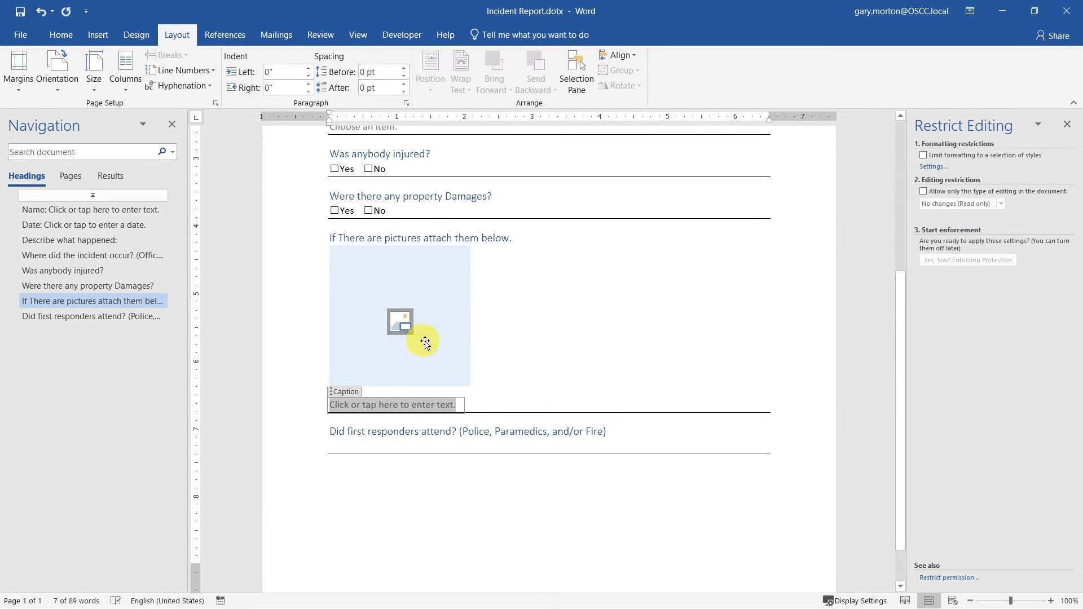
{"action": "left_click", "coordinate": [461, 343]}
{"action": "left_click", "coordinate": [404, 91]}
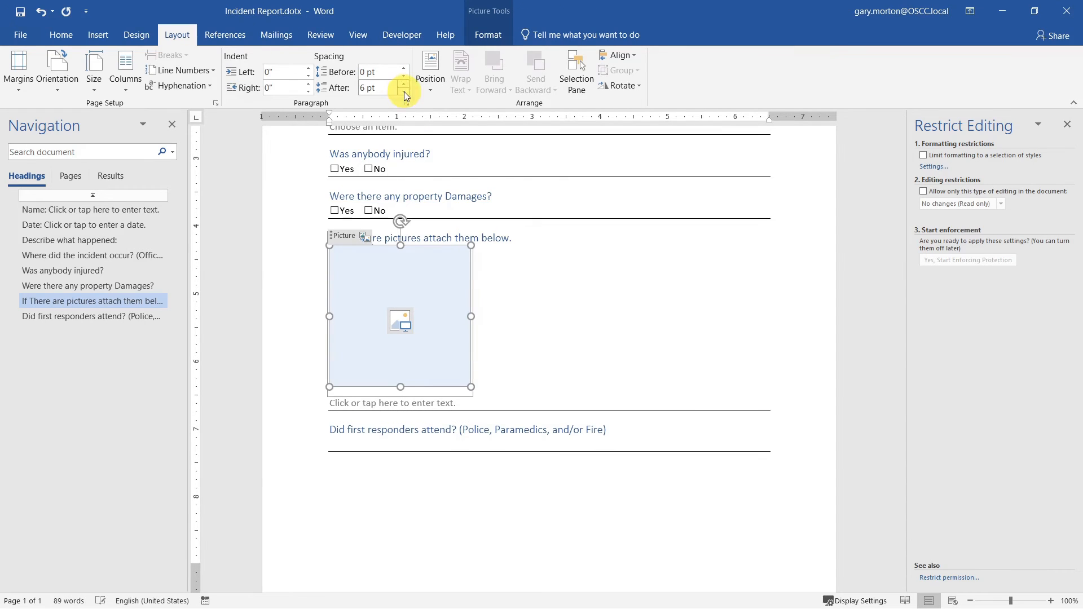
{"action": "left_click", "coordinate": [403, 91]}
{"action": "left_click", "coordinate": [480, 397]}
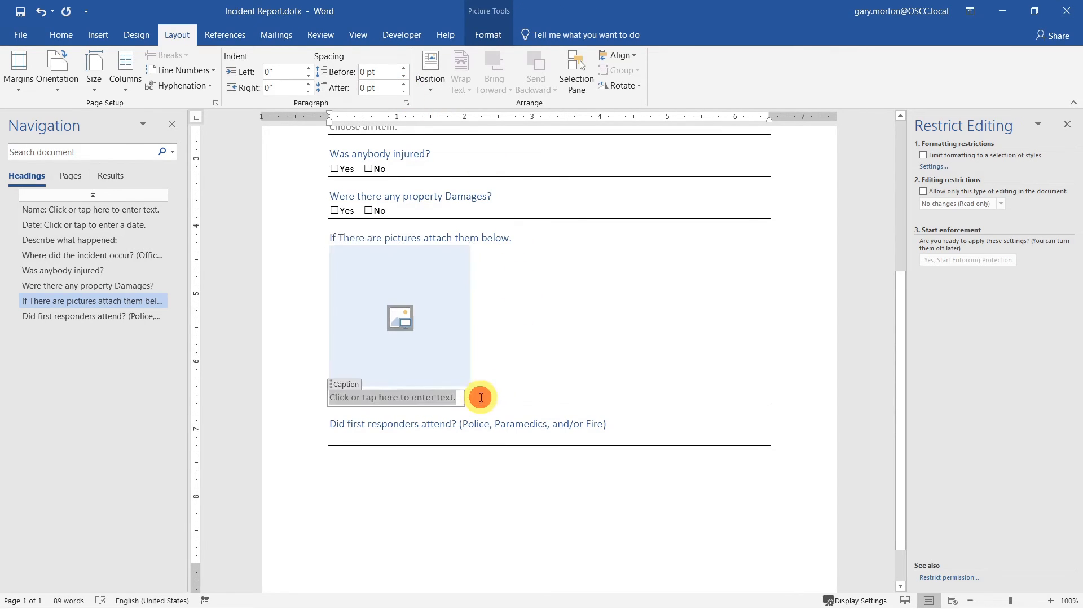
{"action": "left_click", "coordinate": [405, 83]}
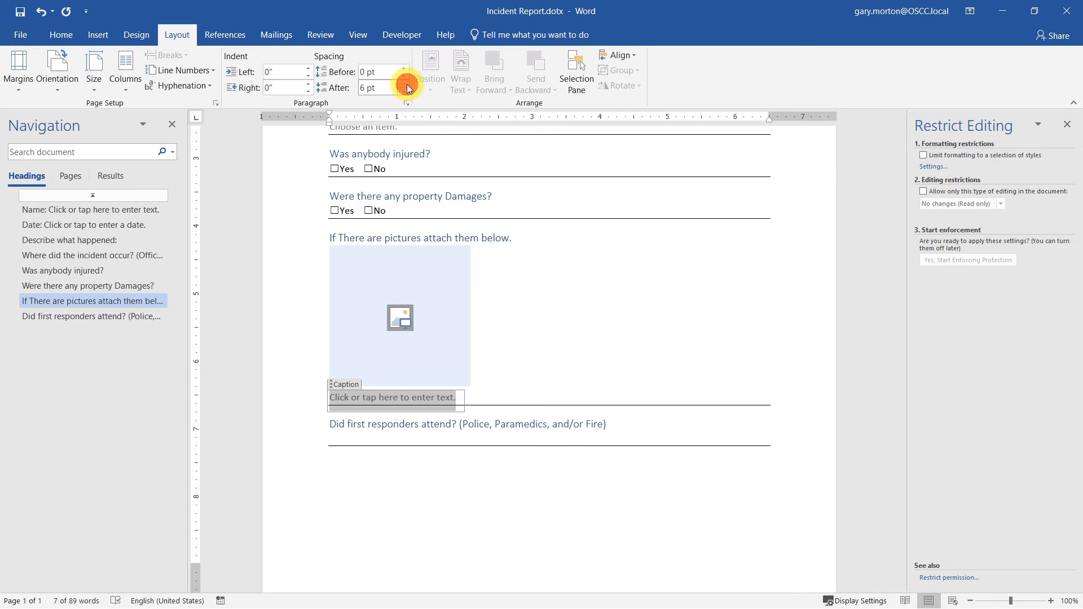
{"action": "left_click", "coordinate": [407, 84]}
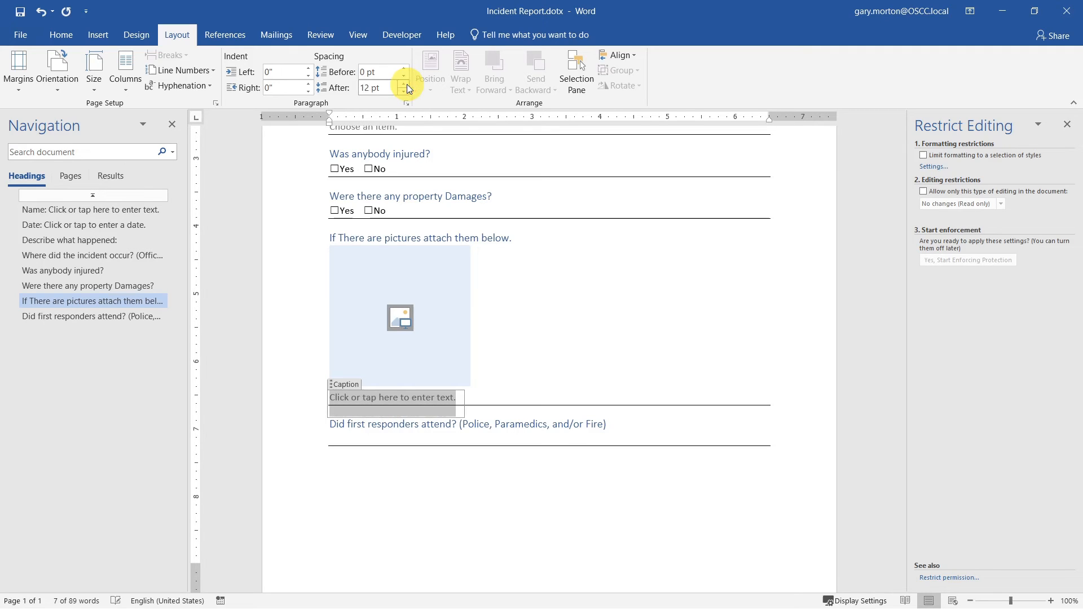
- Select the picture placeholder and caption field together
{"action": "left_click", "coordinate": [557, 381]}
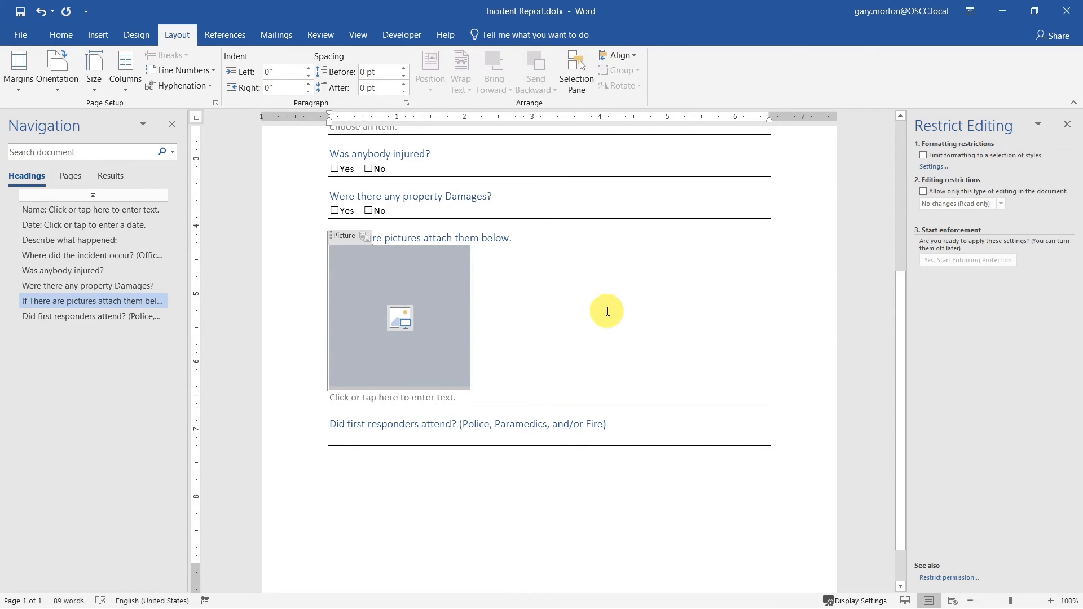
{"action": "left_click", "coordinate": [511, 397]}
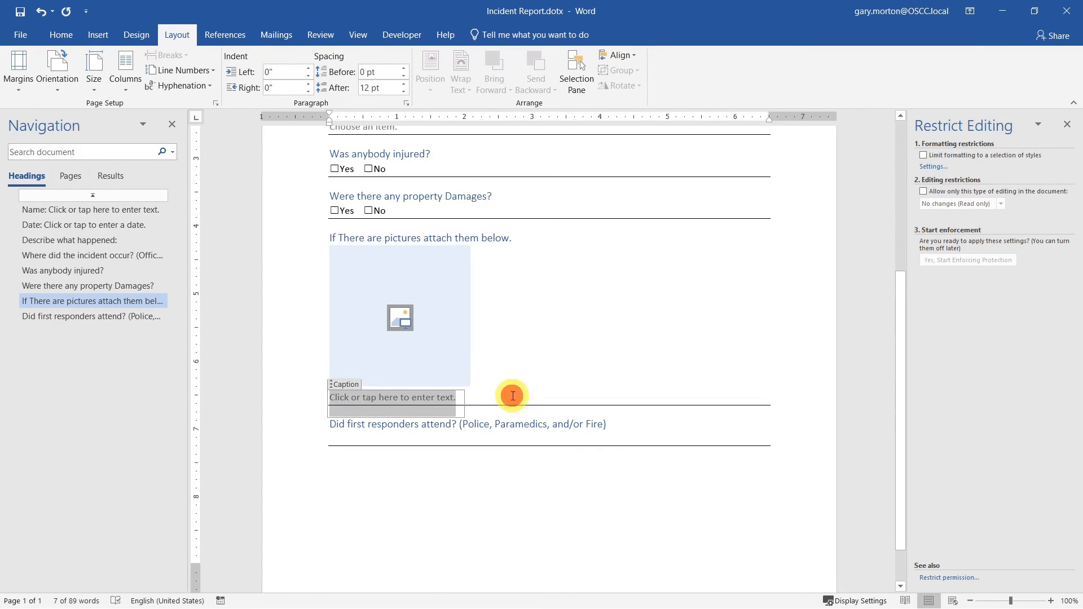
{"action": "left_click", "coordinate": [503, 367]}
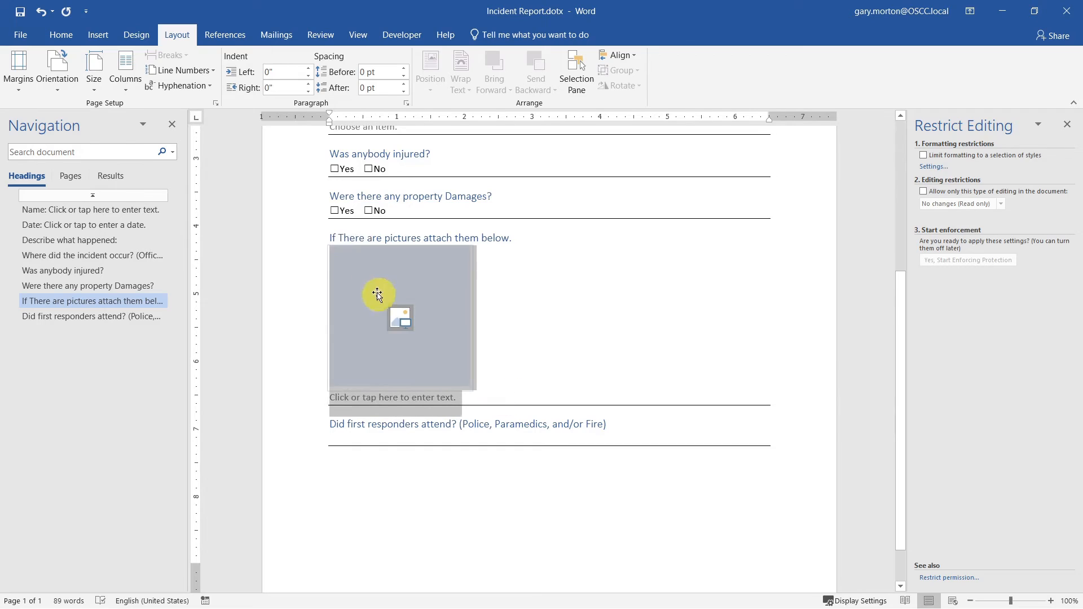
{"action": "left_click", "coordinate": [587, 372]}
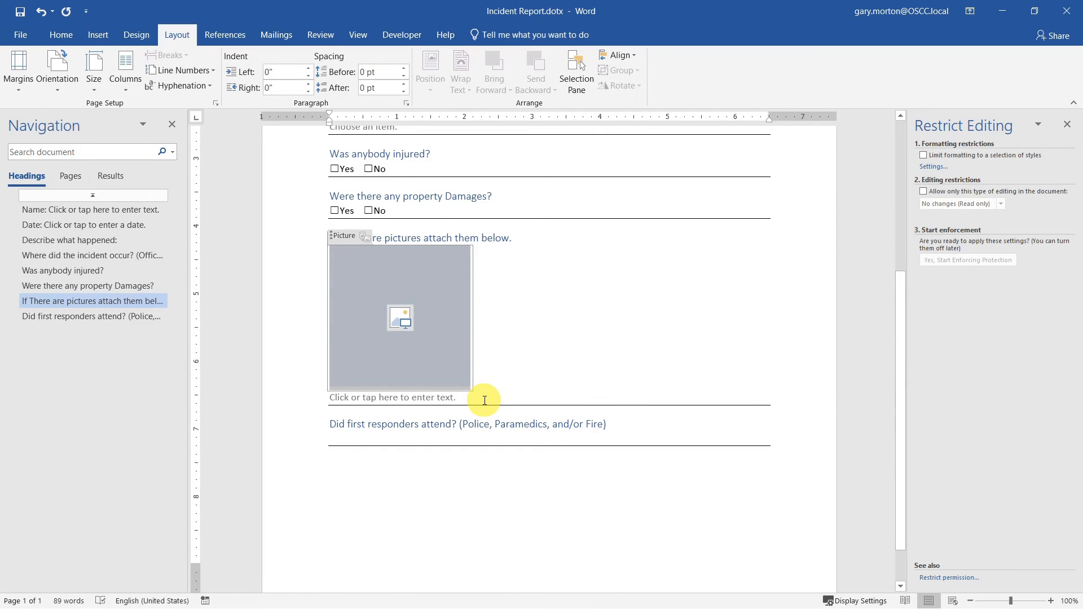
{"action": "left_click_drag", "start_coordinate": [484, 400], "coordinate": [364, 344]}
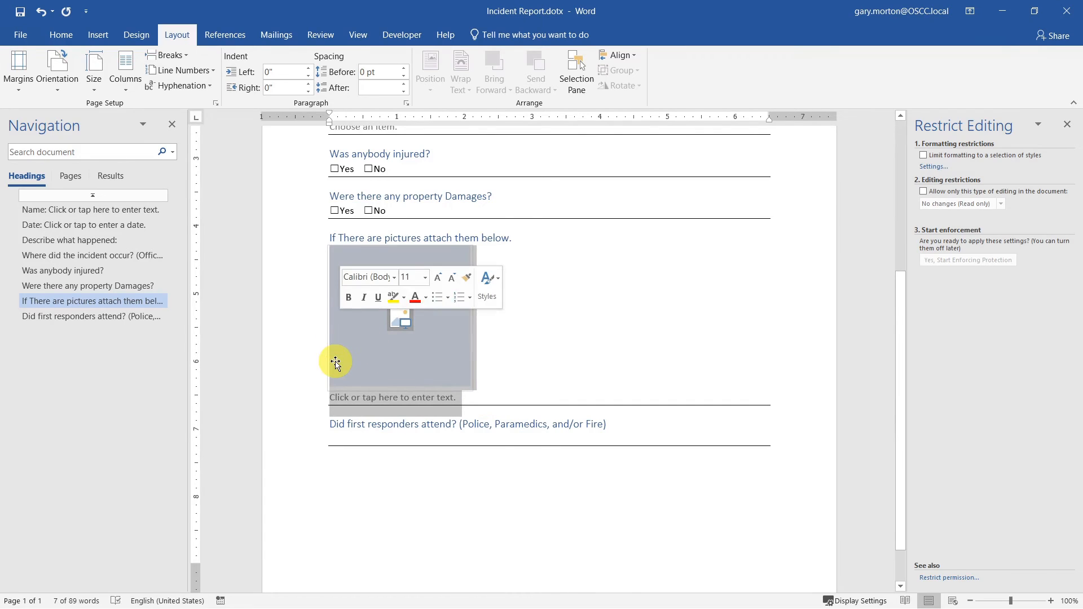
- Wrap the picture and caption in a repeating section, test adding an item, then undo it
{"action": "left_click", "coordinate": [396, 33]}
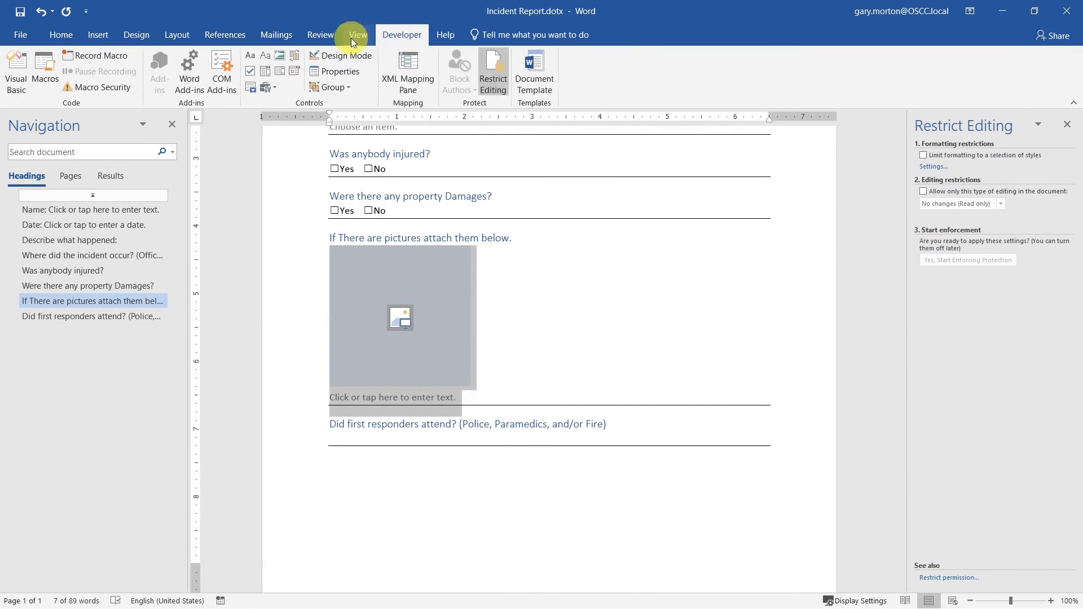
{"action": "left_click", "coordinate": [251, 90]}
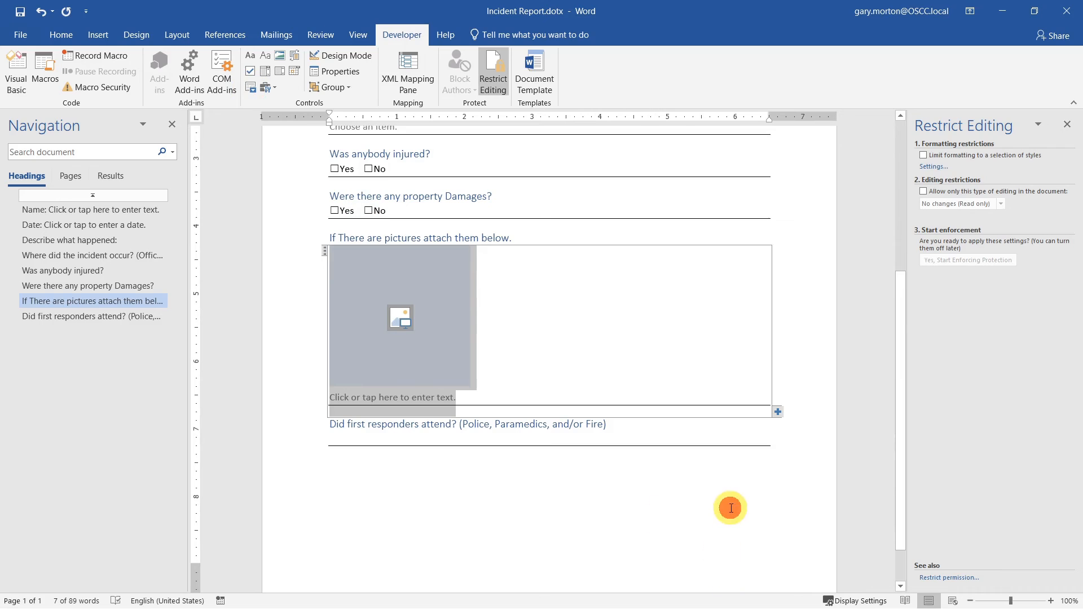
{"action": "left_click", "coordinate": [755, 358]}
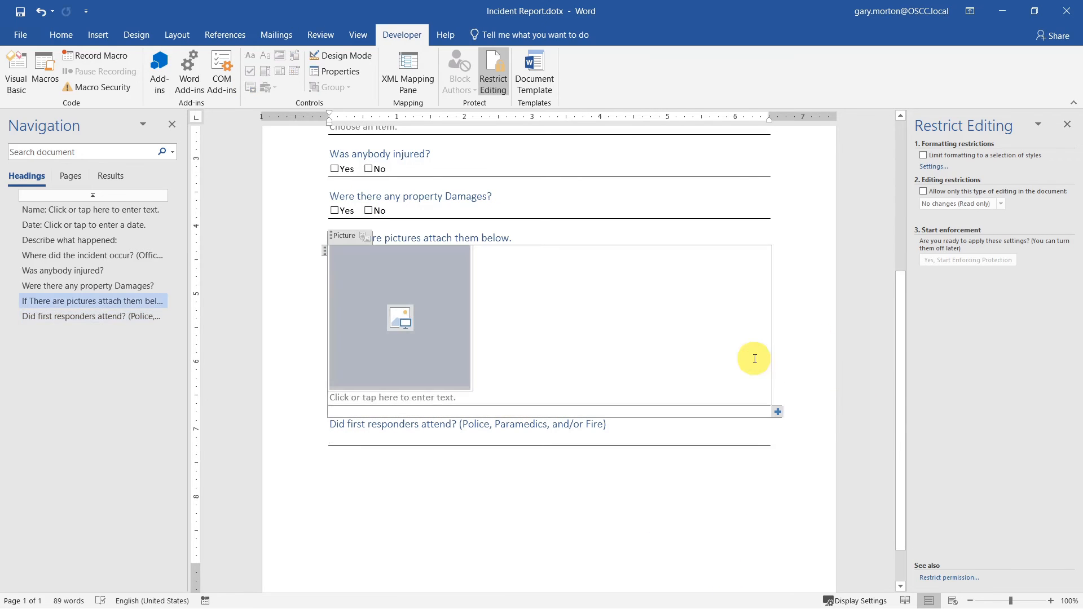
{"action": "left_click", "coordinate": [779, 413]}
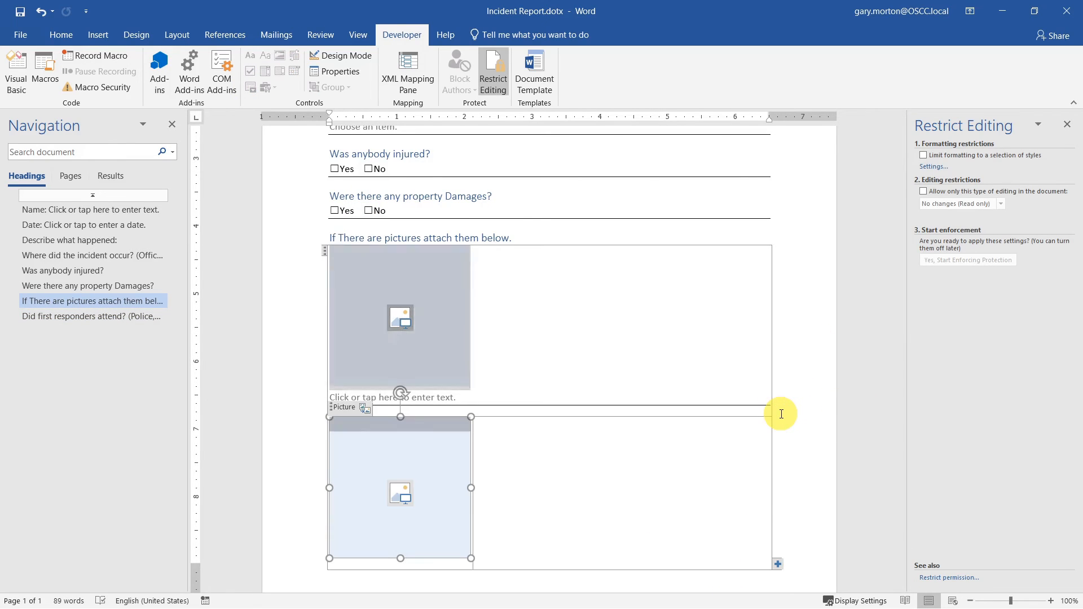
{"action": "left_click", "coordinate": [808, 414]}
{"action": "scroll", "coordinate": [801, 432], "scroll_direction": "down", "scroll_amount": 1}
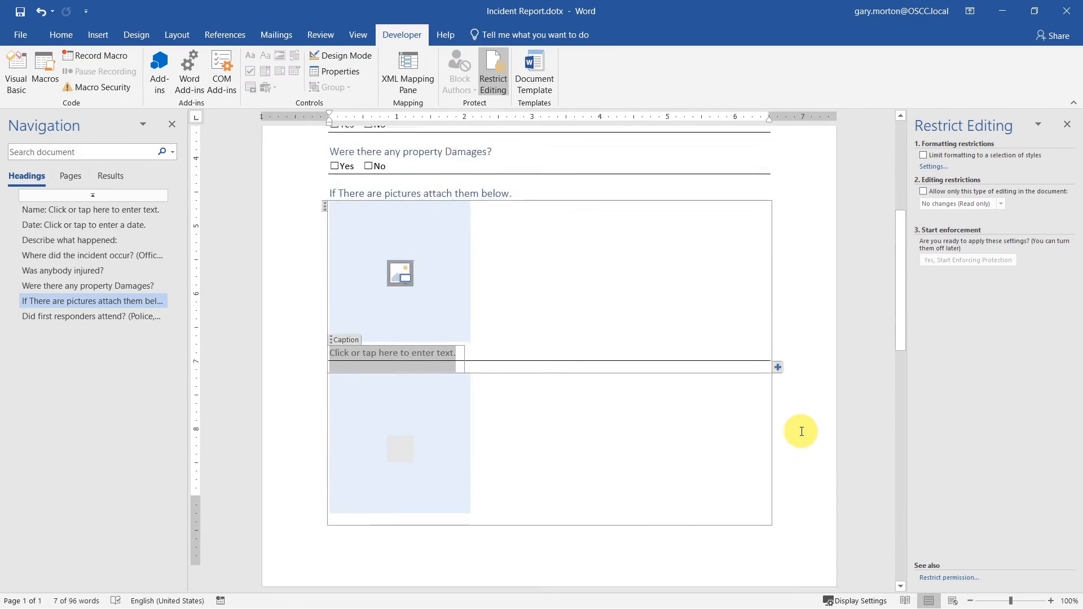
{"action": "scroll", "coordinate": [801, 431], "scroll_direction": "down", "scroll_amount": 4}
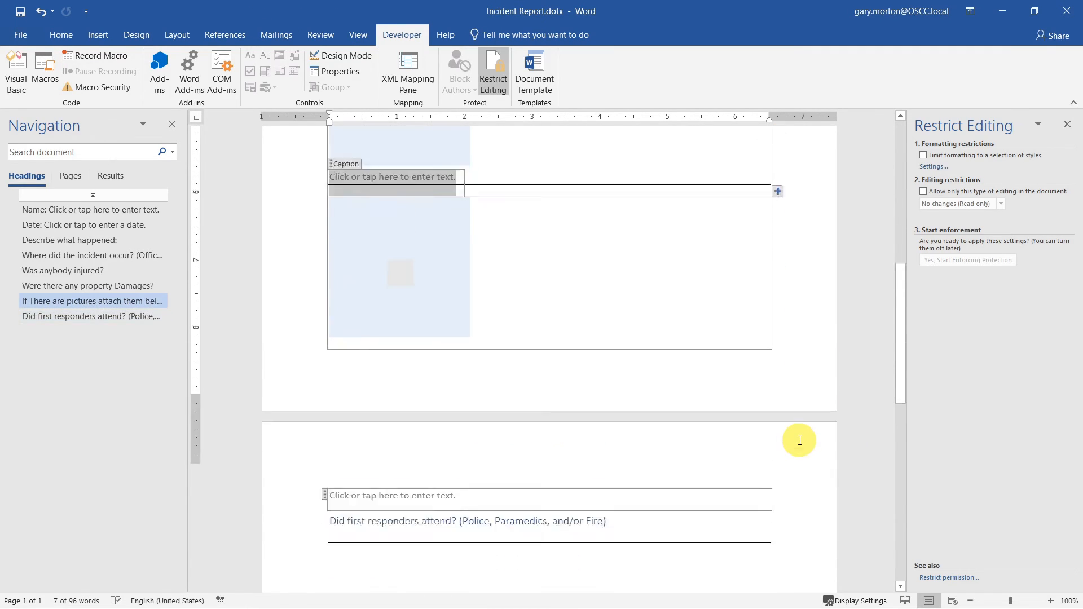
{"action": "scroll", "coordinate": [799, 440], "scroll_direction": "up", "scroll_amount": 6}
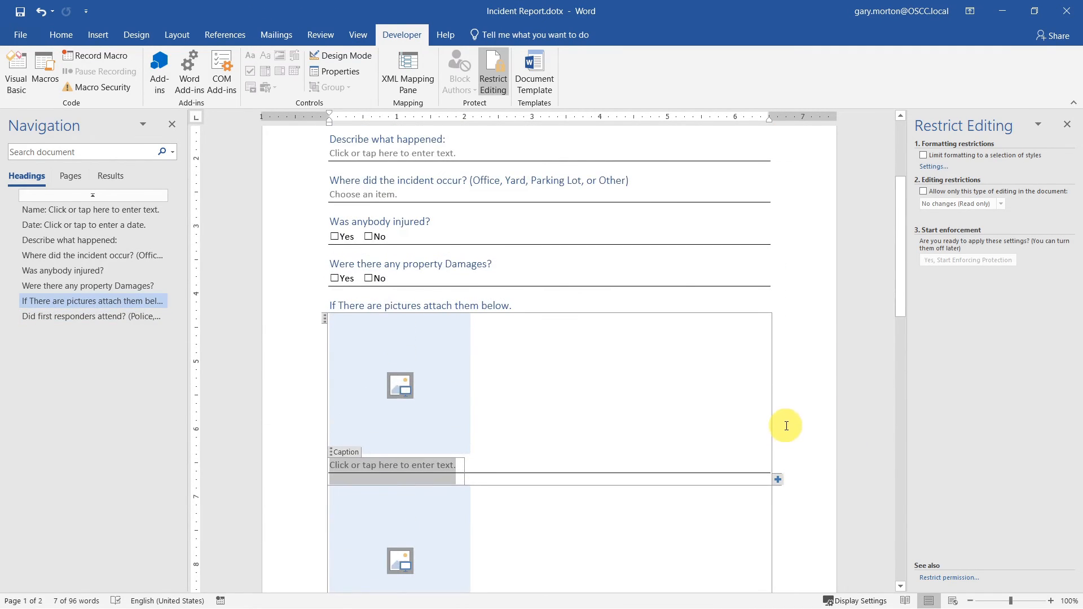
{"action": "key", "text": "ctrl+z"}
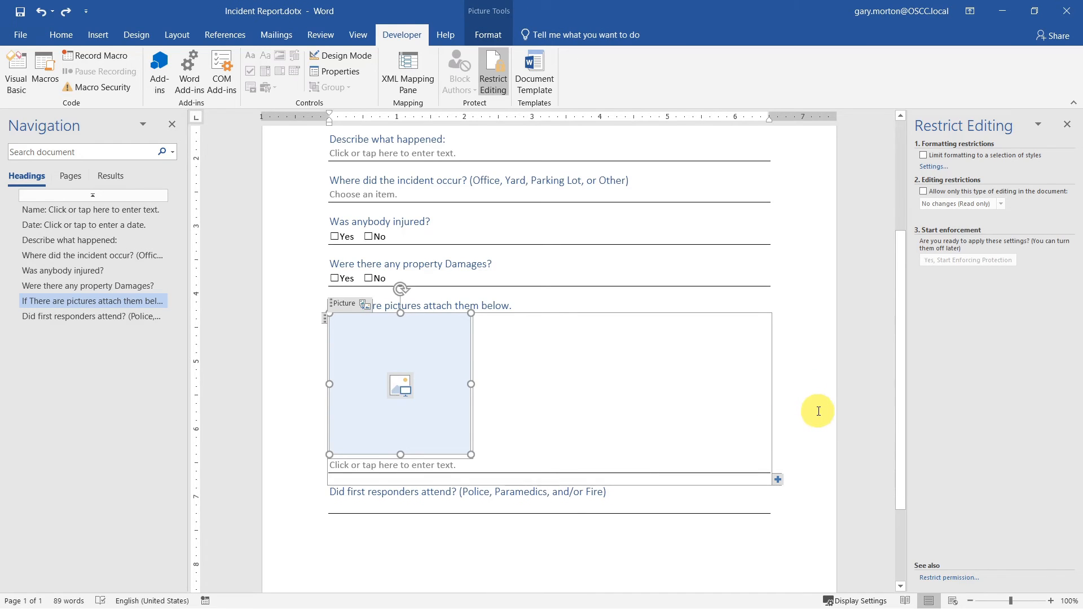
{"action": "left_click", "coordinate": [817, 412]}
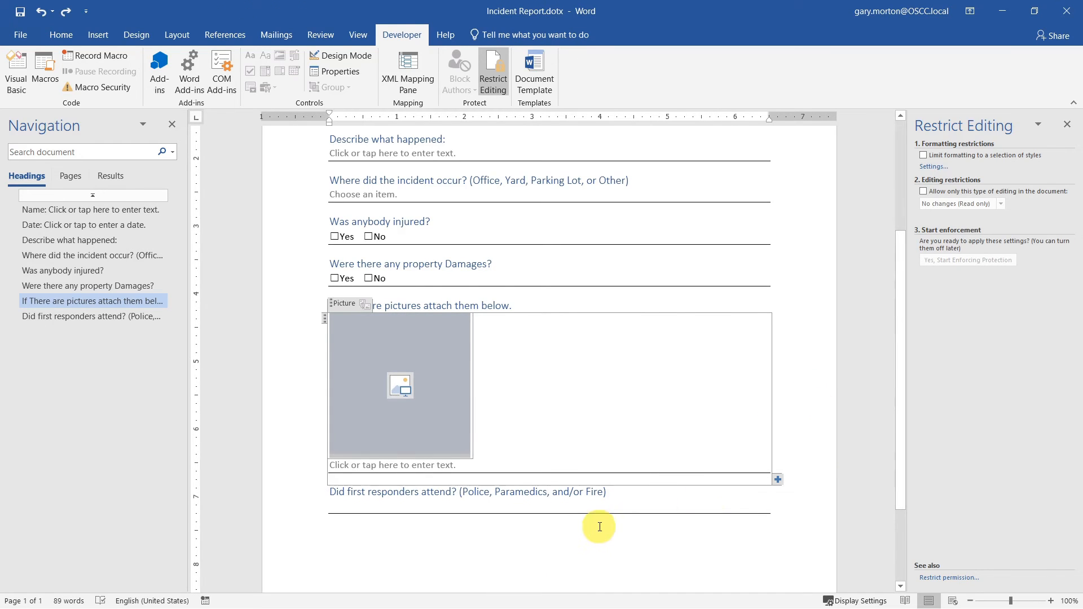
{"action": "left_click", "coordinate": [622, 503]}
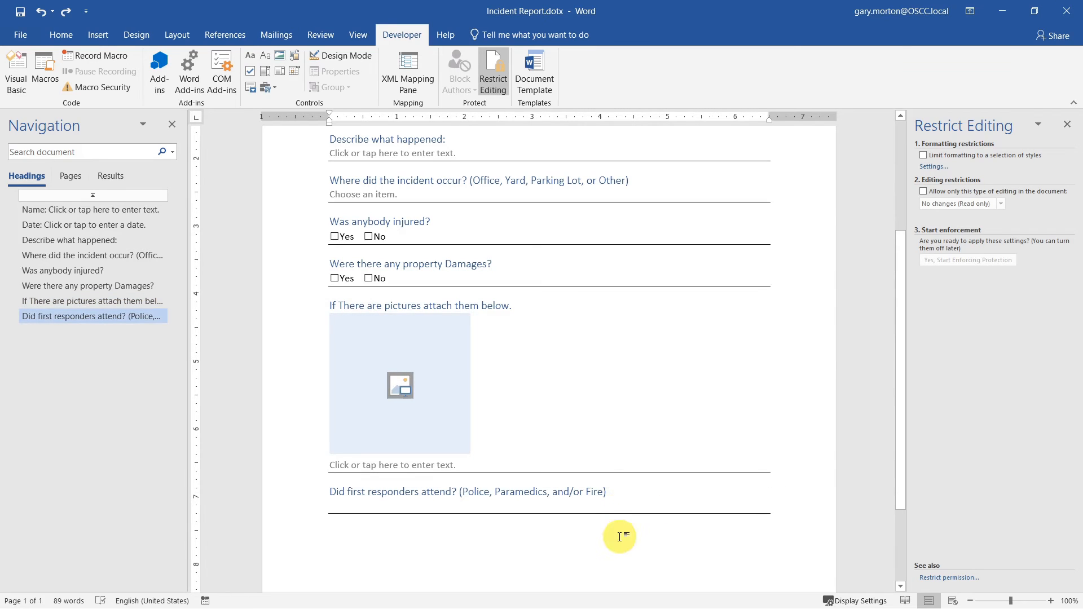
- Insert a drop-down list under the first-responders question and replace its default entry with Police
{"action": "left_click", "coordinate": [280, 69]}
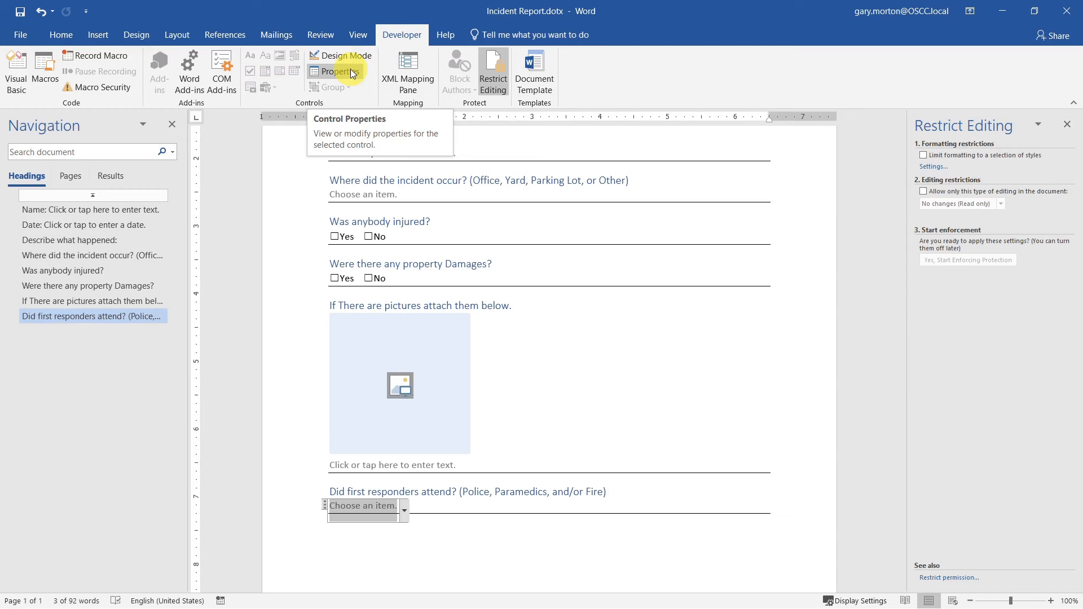
{"action": "left_click", "coordinate": [351, 73]}
{"action": "left_click", "coordinate": [475, 377]}
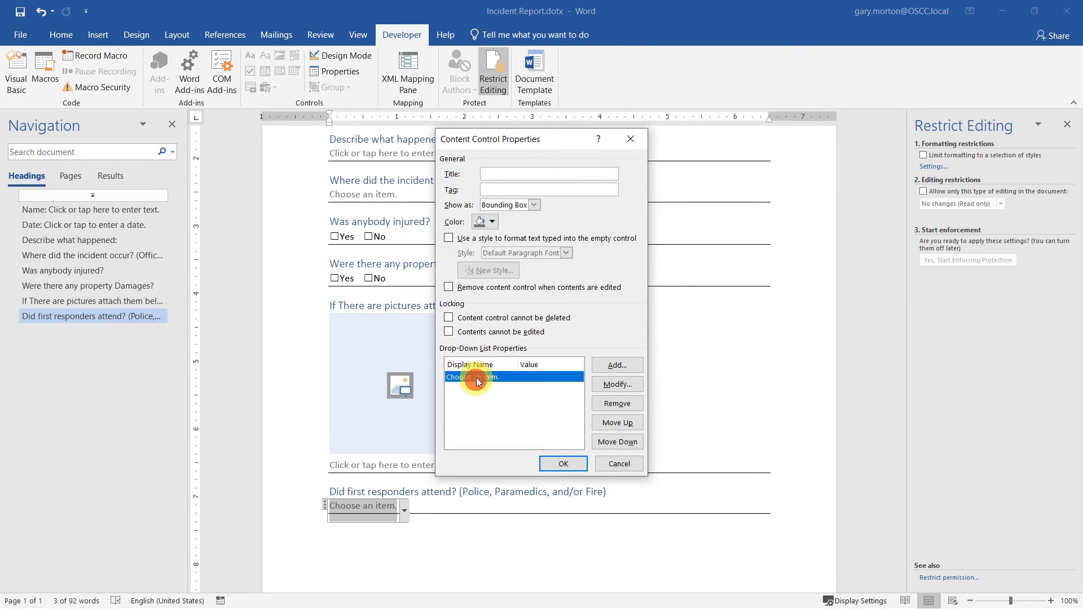
{"action": "left_click", "coordinate": [617, 403]}
{"action": "left_click", "coordinate": [621, 369]}
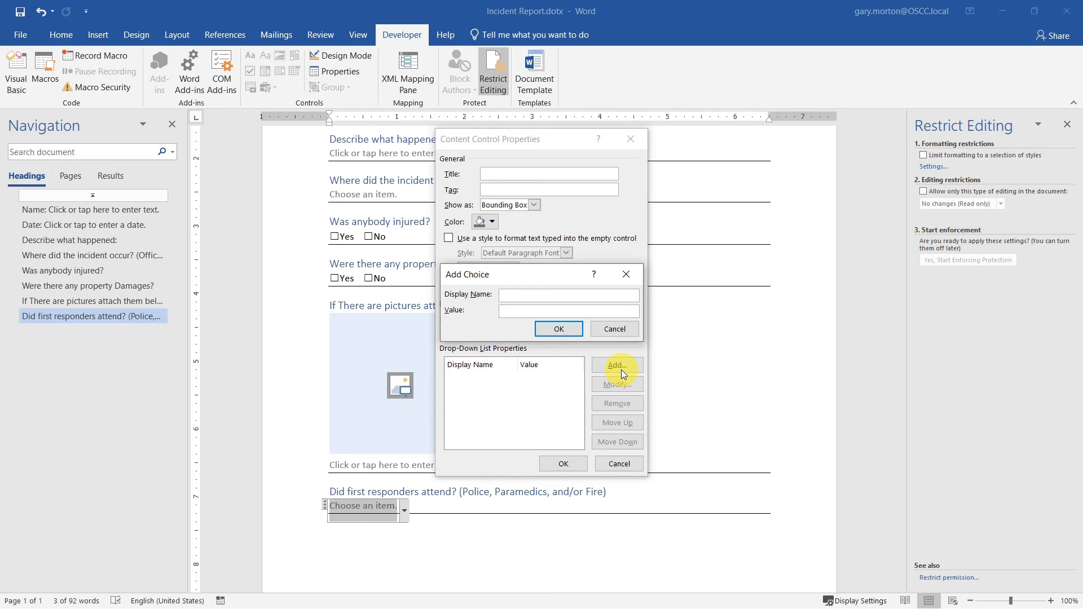
{"action": "type", "text": "Police"}
{"action": "key", "text": "Return"}
- Add the choices Fire, Ambulance, Police and Fire, and Police and Ambulance
{"action": "left_click", "coordinate": [620, 368]}
{"action": "type", "text": "Fire"}
{"action": "key", "text": "Return"}
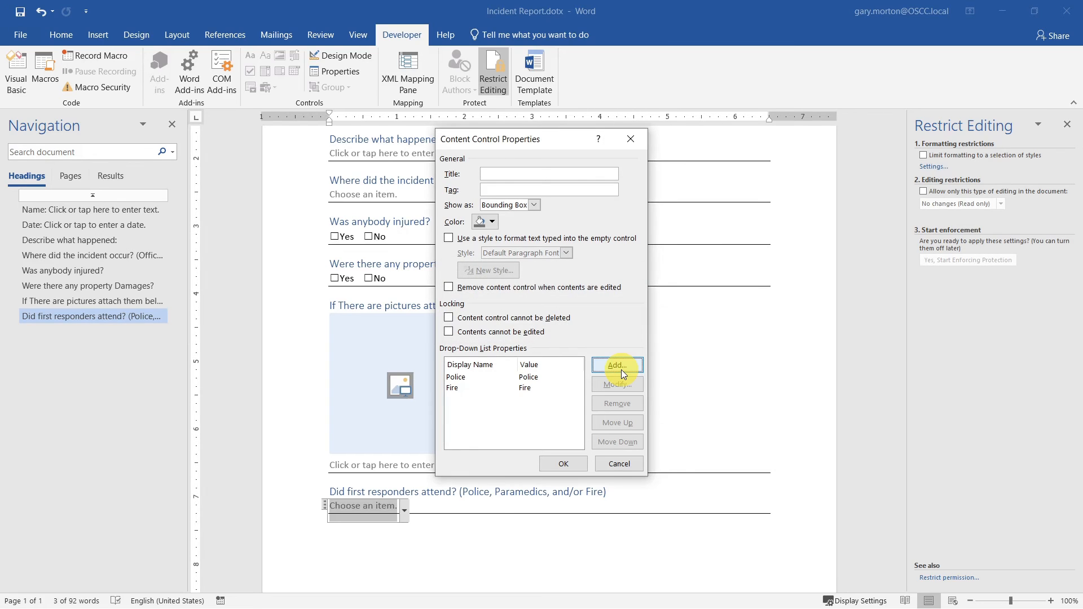
{"action": "left_click", "coordinate": [619, 366]}
{"action": "type", "text": "Am"}
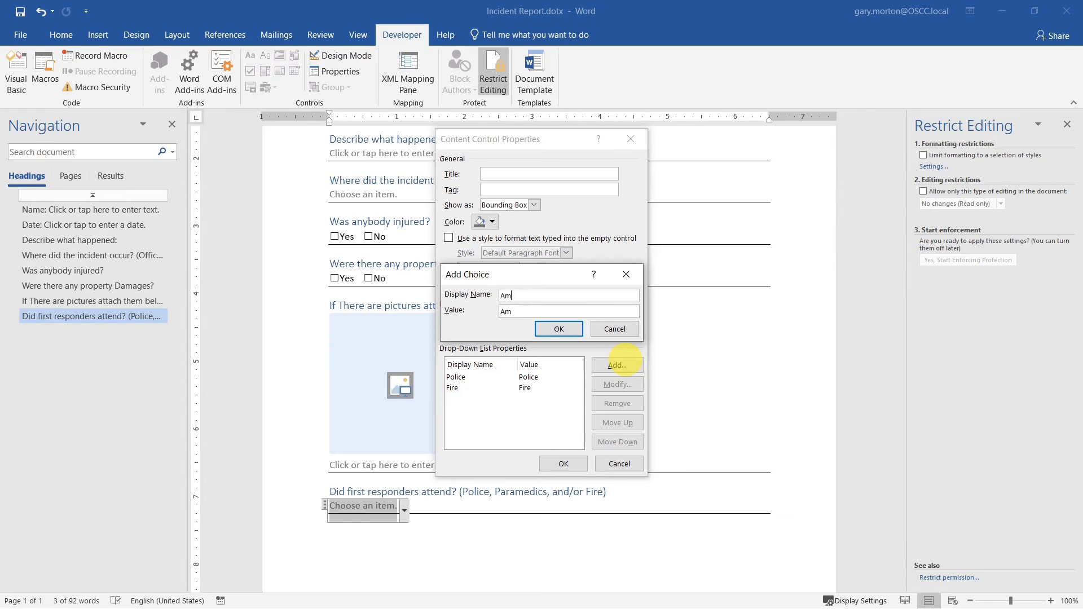
{"action": "type", "text": "bulance"}
{"action": "key", "text": "Return"}
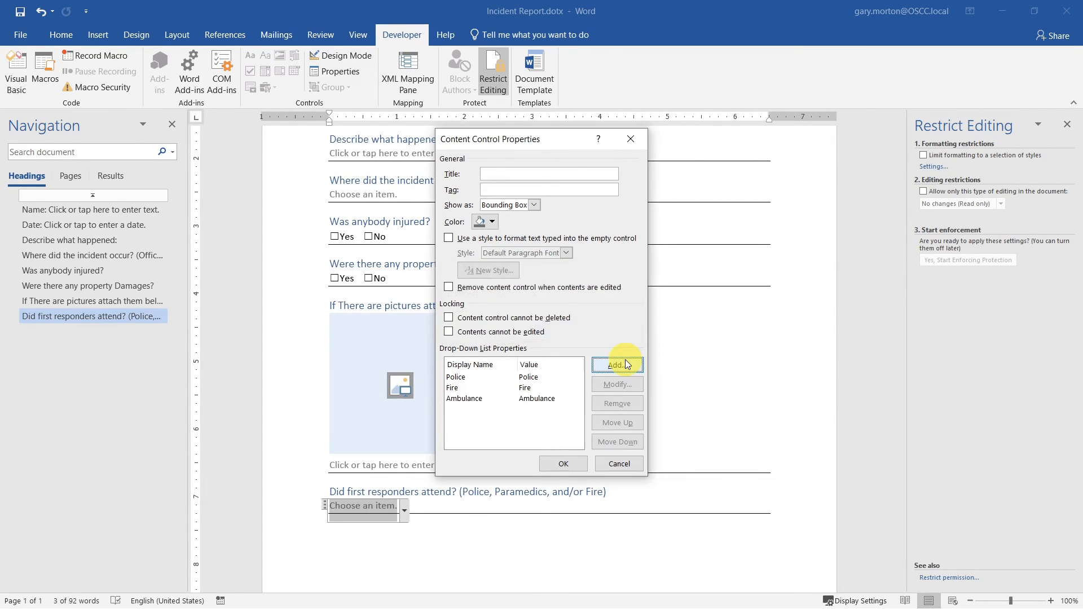
{"action": "left_click", "coordinate": [626, 364]}
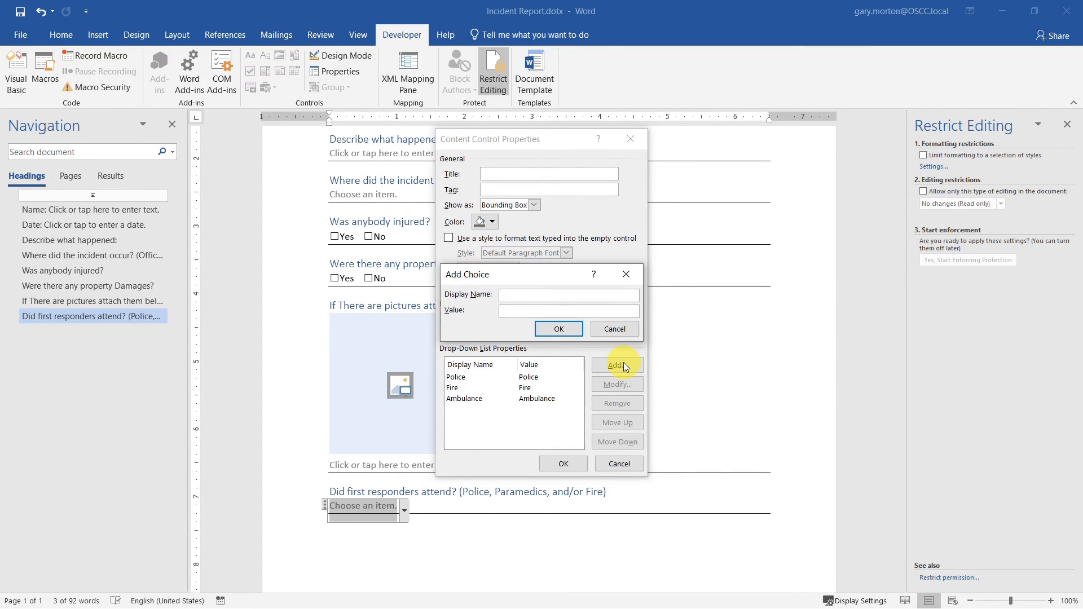
{"action": "type", "text": "Police and Fire"}
{"action": "key", "text": "Return"}
{"action": "left_click", "coordinate": [624, 364]}
{"action": "type", "text": "Police and"}
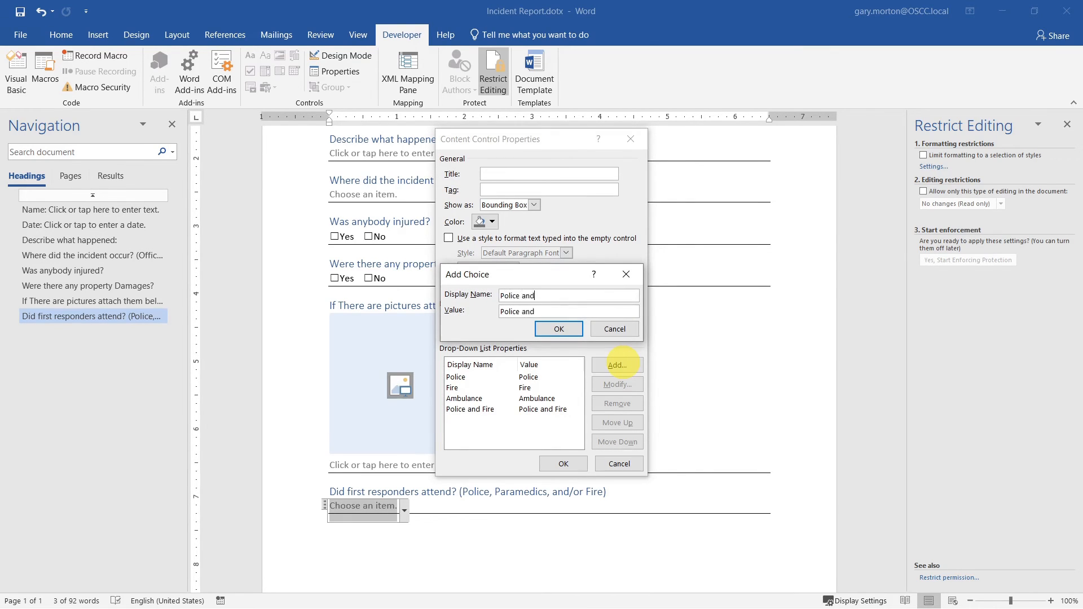
{"action": "type", "text": " Ambn"}
{"action": "type", "text": "lance"}
{"action": "key", "text": "Return"}
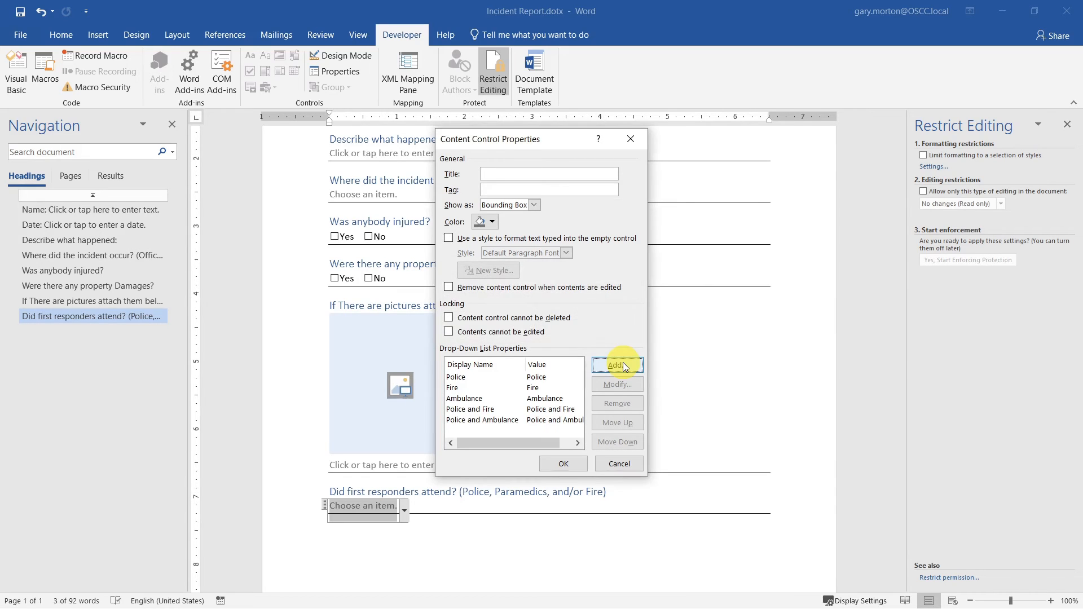
- Add Fire and Ambulance and Police, Fire and Ambulance, then lock the drop-down against deletion
{"action": "left_click", "coordinate": [622, 364]}
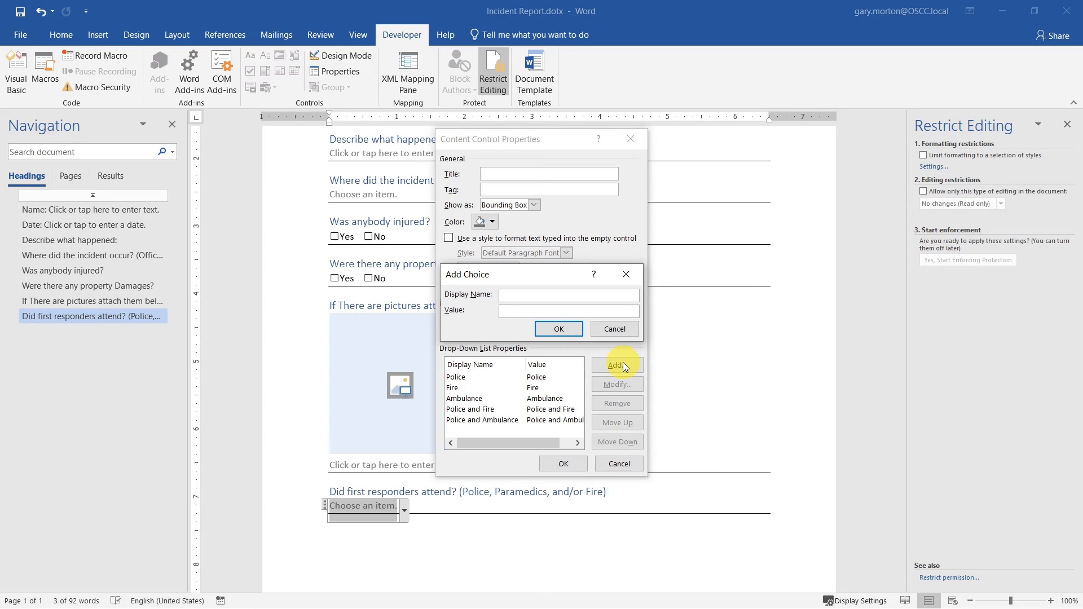
{"action": "type", "text": "Gire"}
{"action": "key", "text": "BackSpace"}
{"action": "key", "text": "BackSpace"}
{"action": "key", "text": "BackSpace"}
{"action": "key", "text": "BackSpace"}
{"action": "type", "text": "Fire and Ambulance"}
{"action": "key", "text": "Return"}
{"action": "left_click", "coordinate": [621, 365]}
{"action": "type", "text": "Police F"}
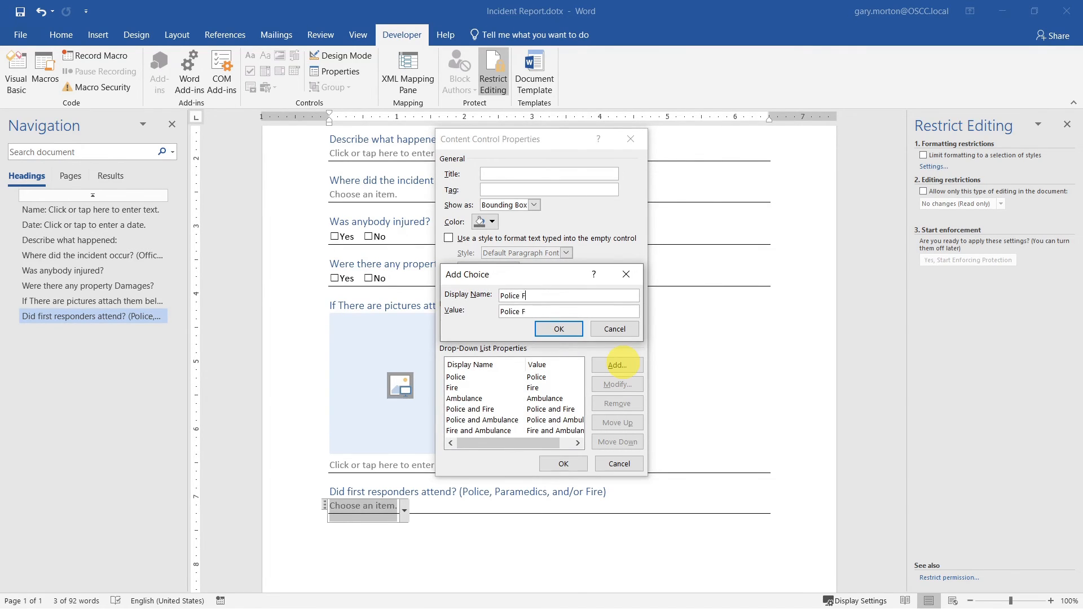
{"action": "type", "text": "ire and"}
{"action": "type", "text": " Ambu"}
{"action": "type", "text": "lance"}
{"action": "type", "text": ","}
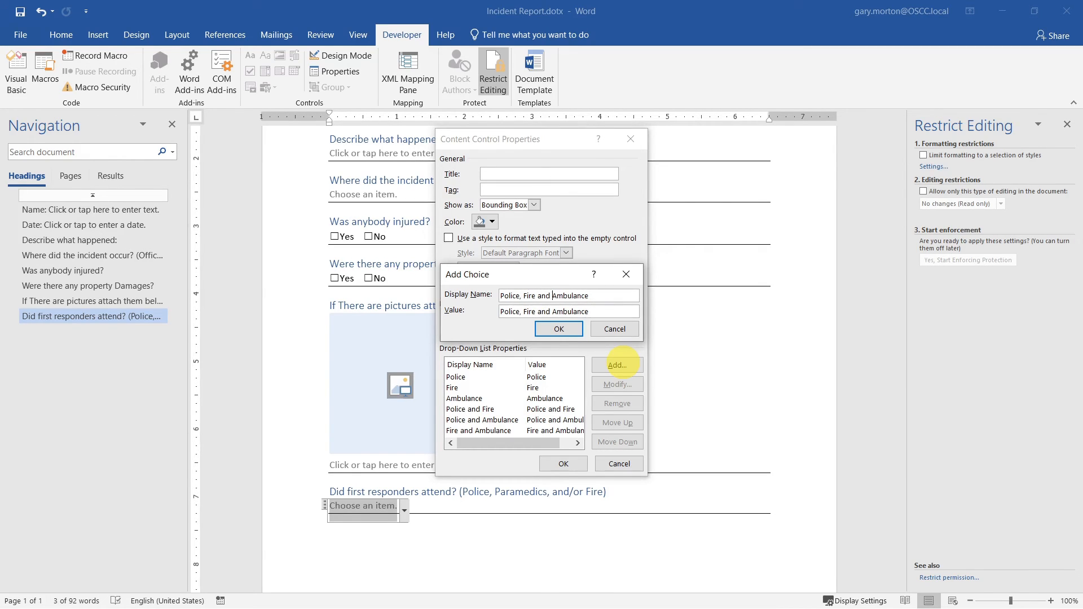
{"action": "key", "text": "Return"}
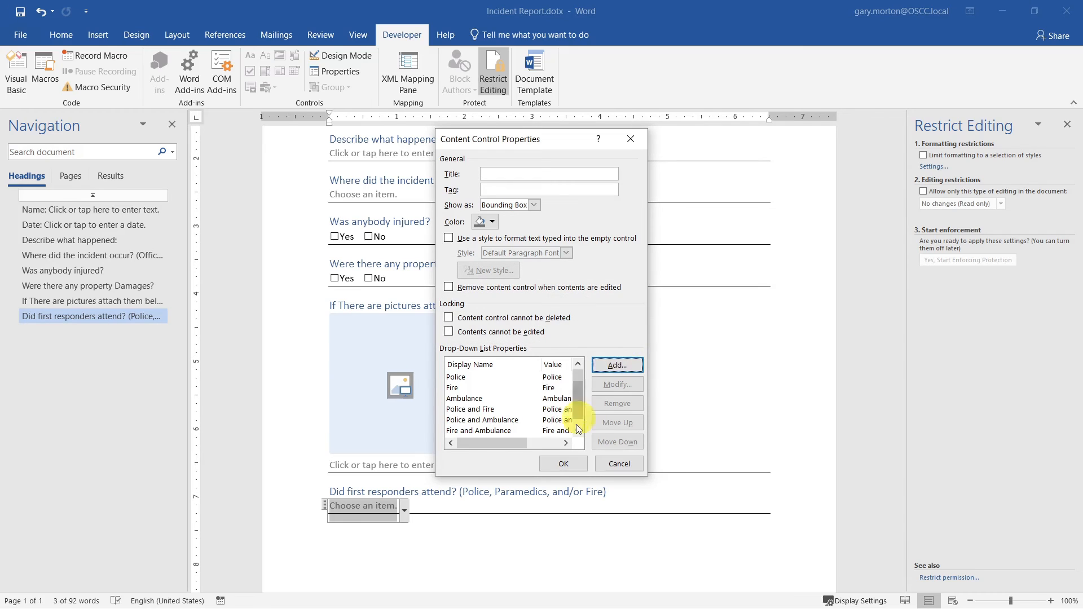
{"action": "left_click", "coordinate": [477, 317]}
{"action": "left_click", "coordinate": [563, 464]}
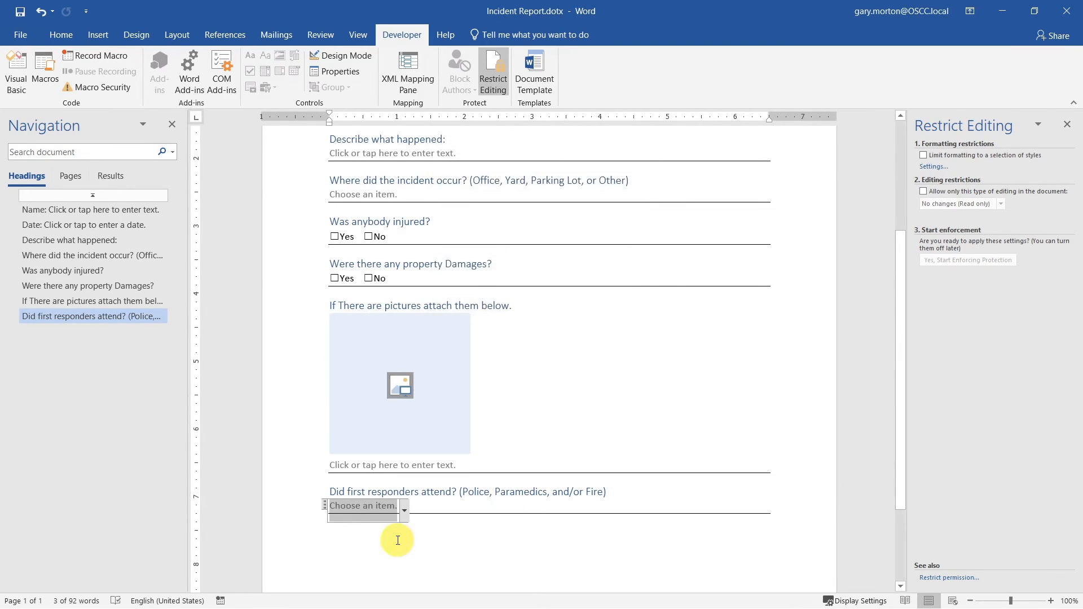
{"action": "left_click", "coordinate": [405, 511]}
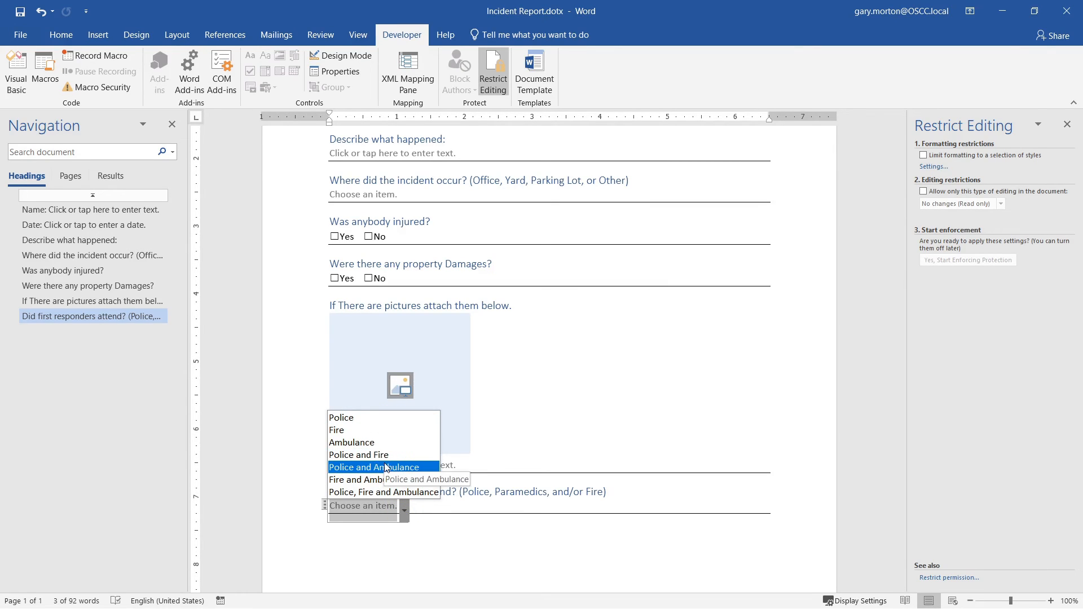
{"action": "left_click", "coordinate": [405, 495]}
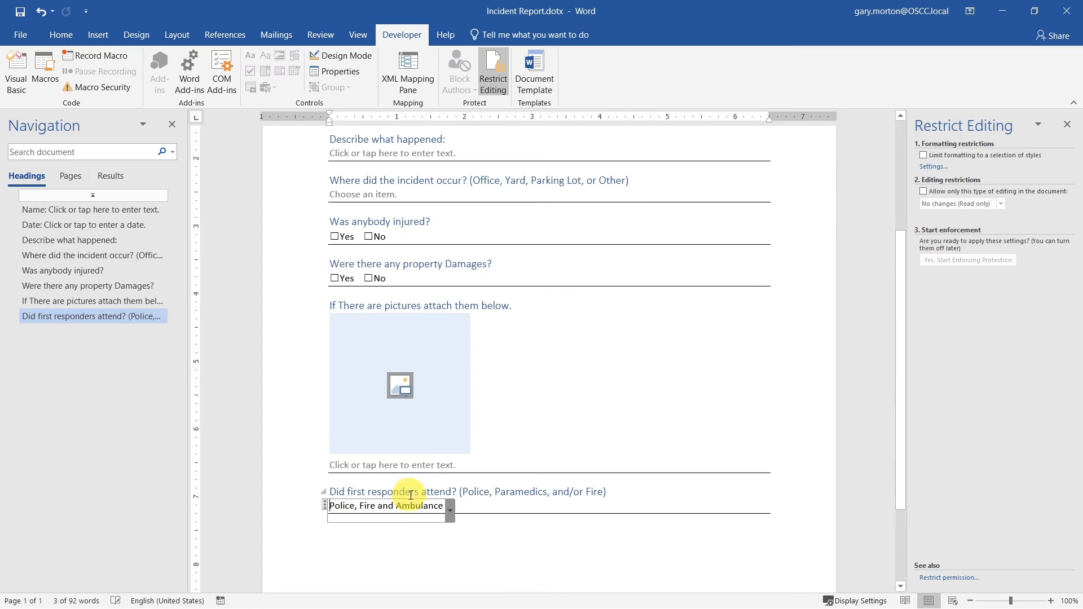
{"action": "left_click", "coordinate": [483, 546]}
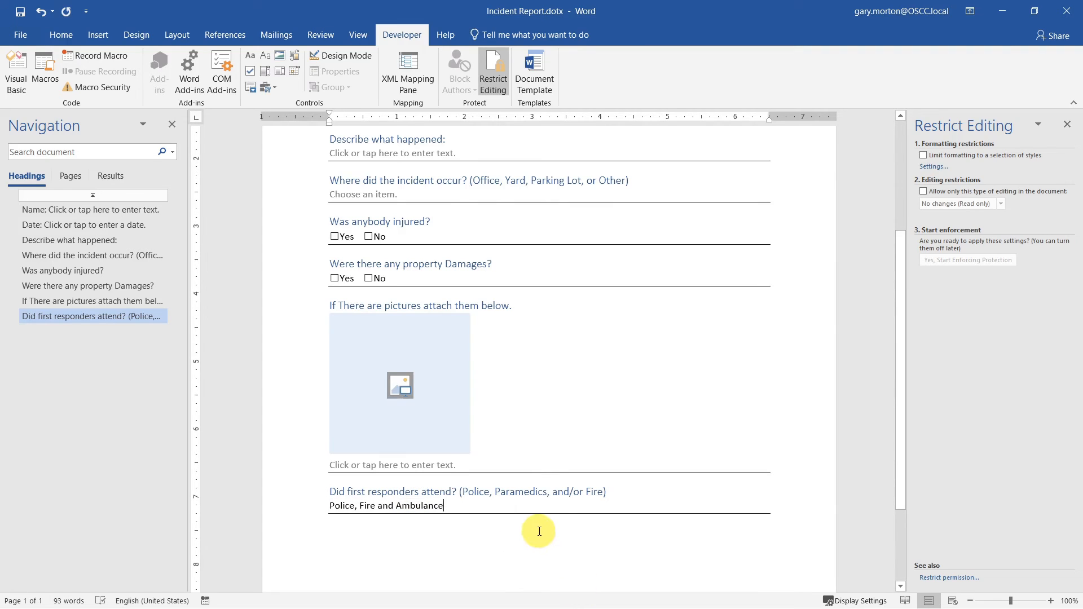
{"action": "key", "text": "ctrl+z"}
{"action": "left_click", "coordinate": [484, 546]}
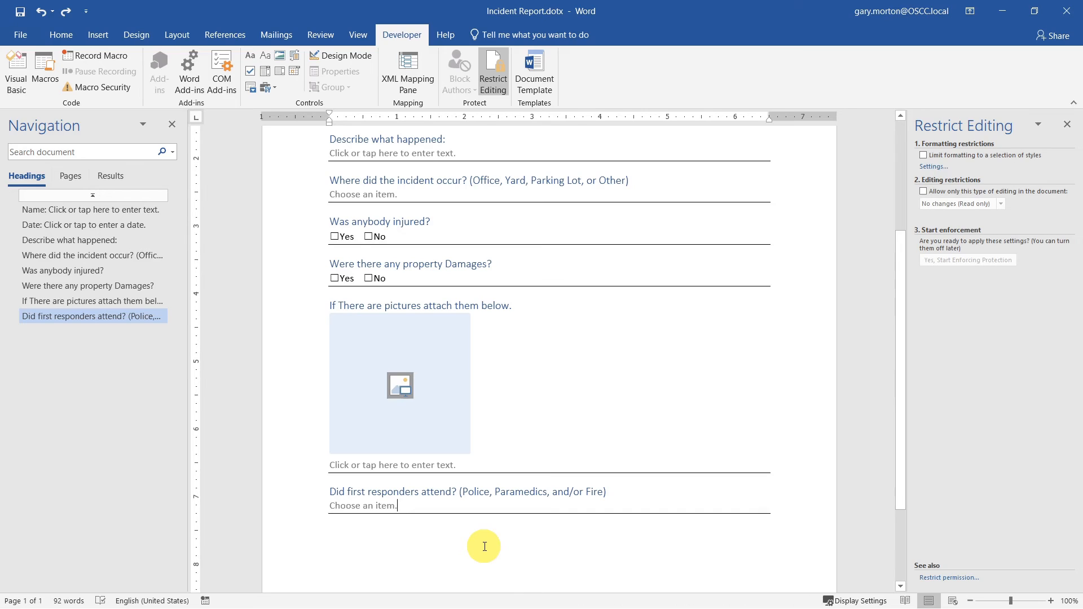
{"action": "left_click", "coordinate": [383, 502]}
{"action": "left_click", "coordinate": [381, 505]}
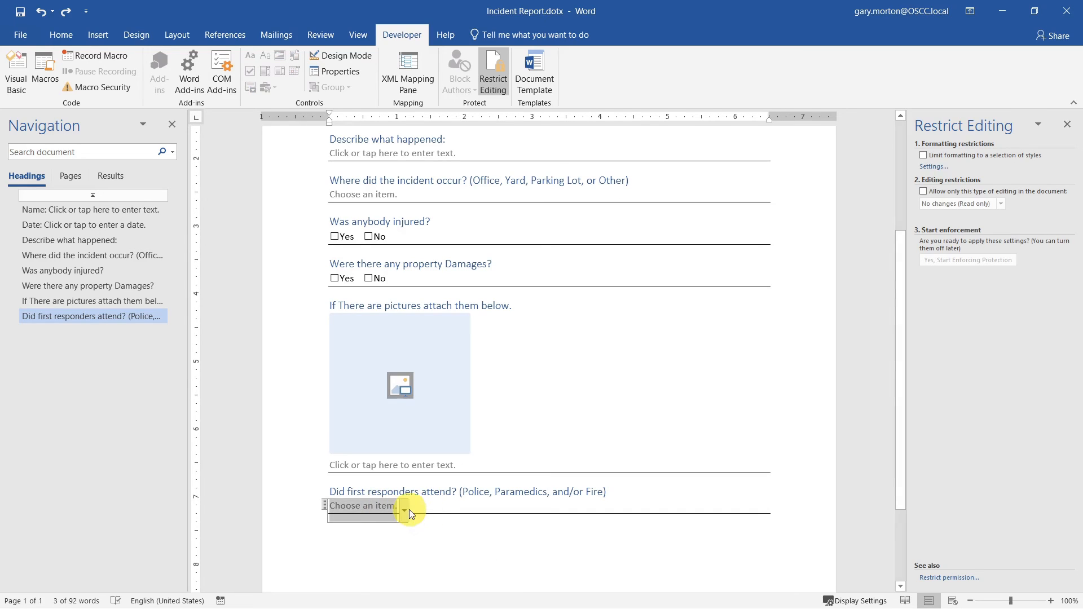
{"action": "left_click", "coordinate": [464, 528]}
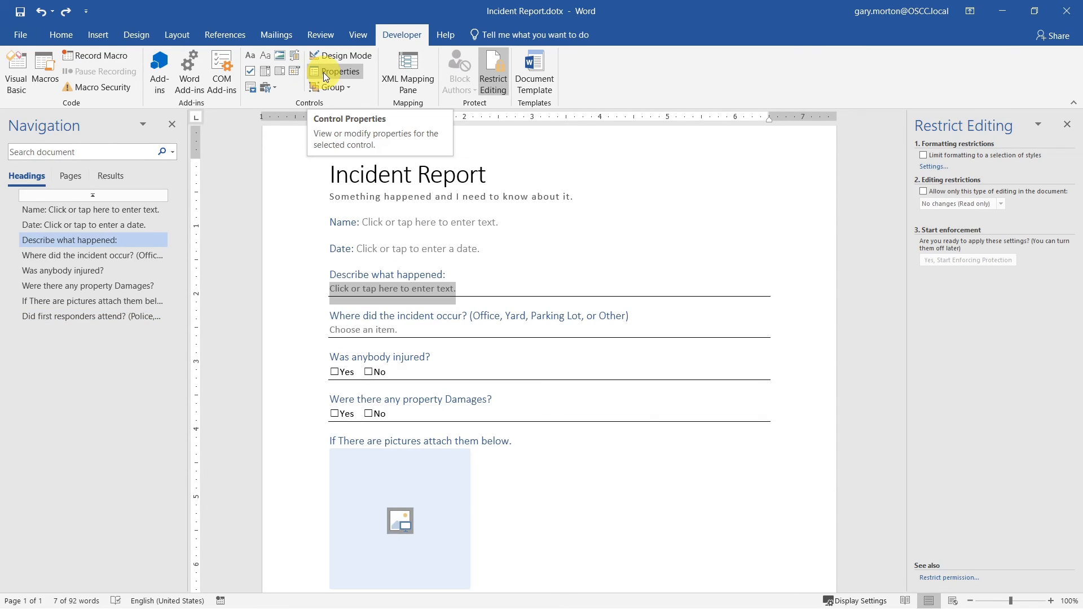
{"action": "left_click", "coordinate": [323, 72]}
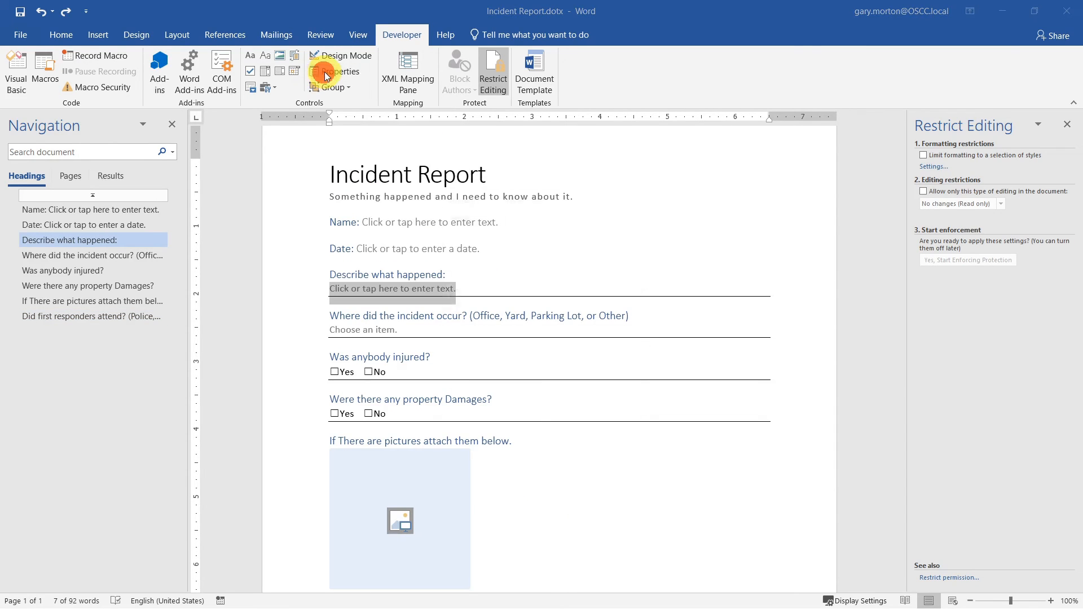
{"action": "left_click", "coordinate": [539, 262]}
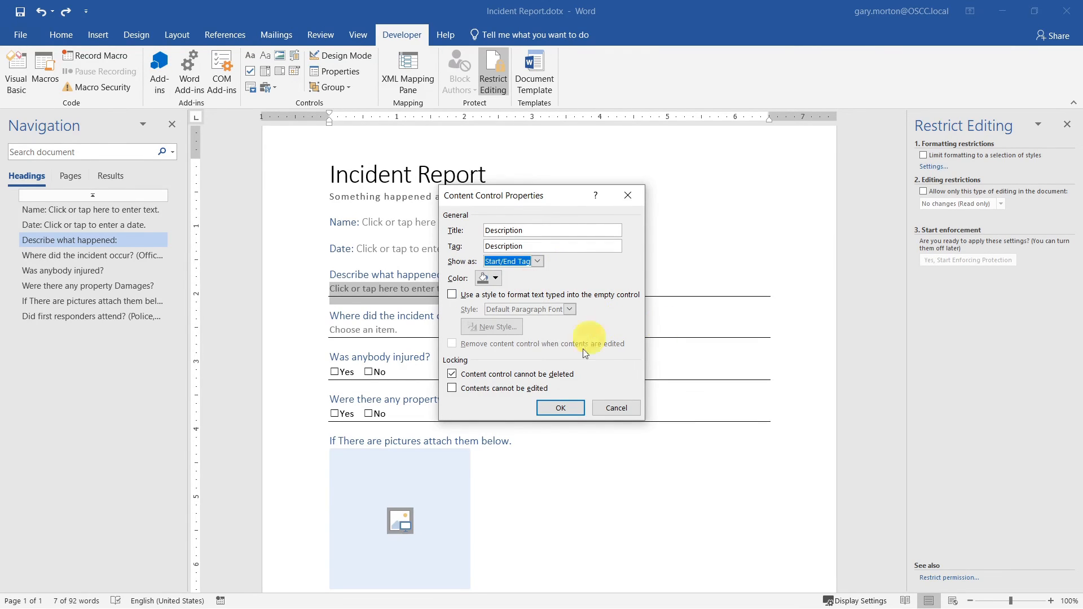
{"action": "left_click", "coordinate": [560, 408]}
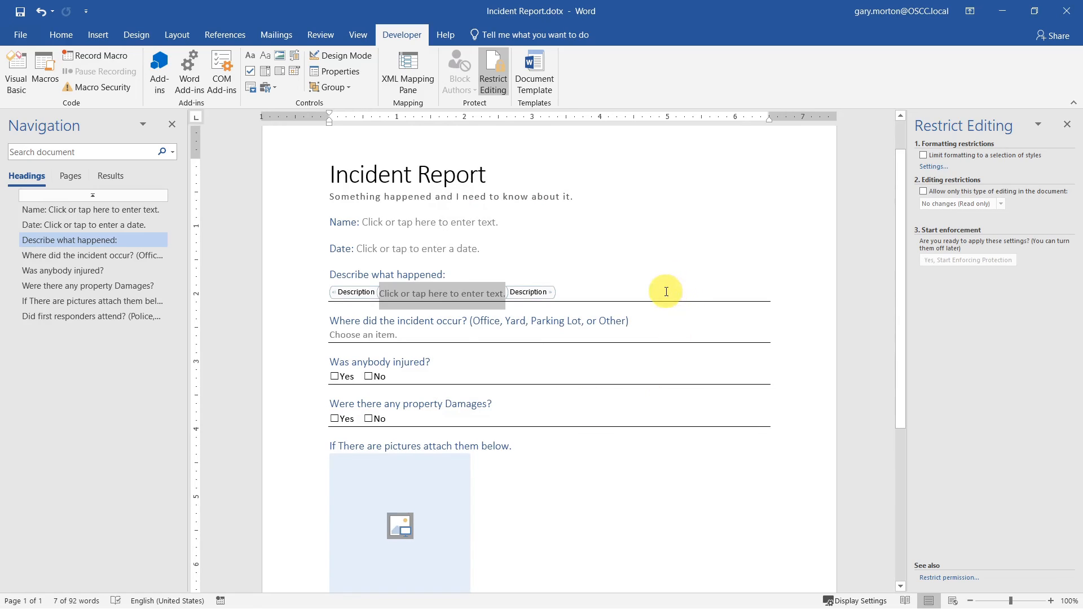
{"action": "left_click", "coordinate": [649, 321]}
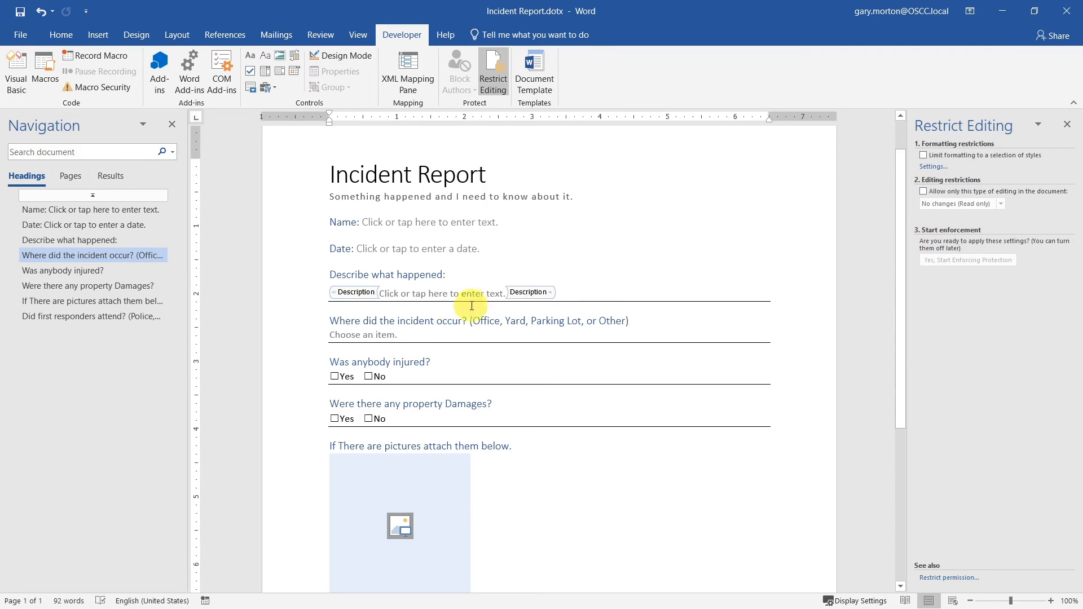
{"action": "left_click", "coordinate": [617, 299]}
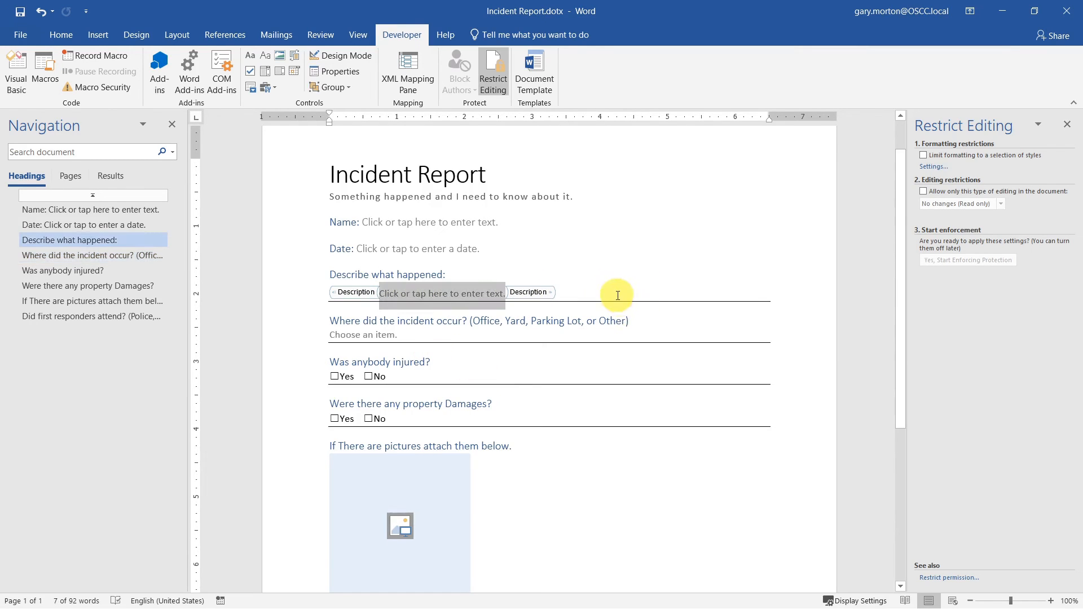
{"action": "left_click", "coordinate": [357, 70]}
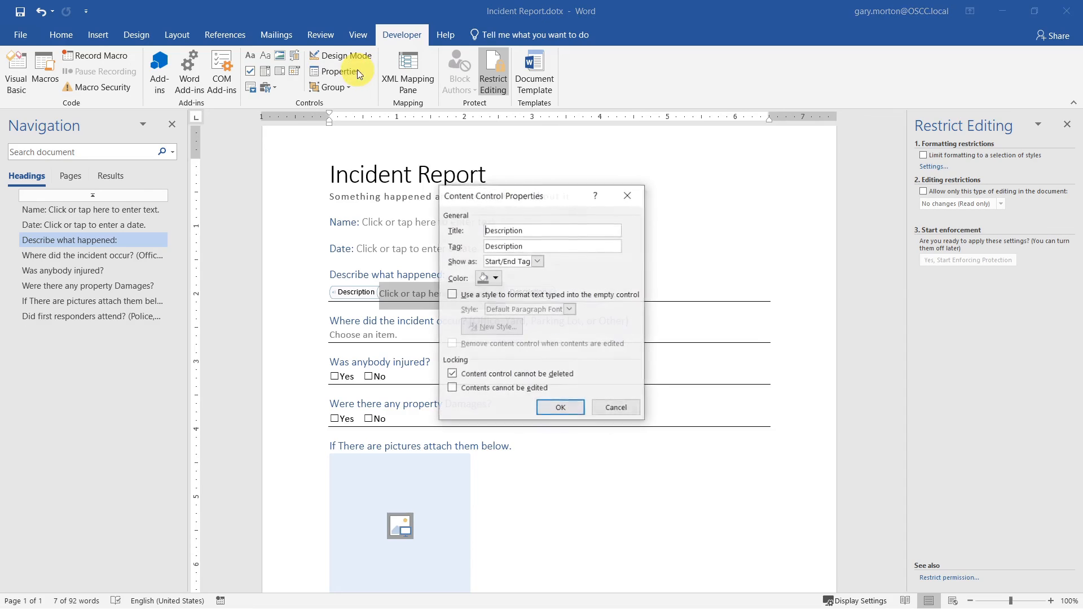
{"action": "left_click", "coordinate": [504, 297]}
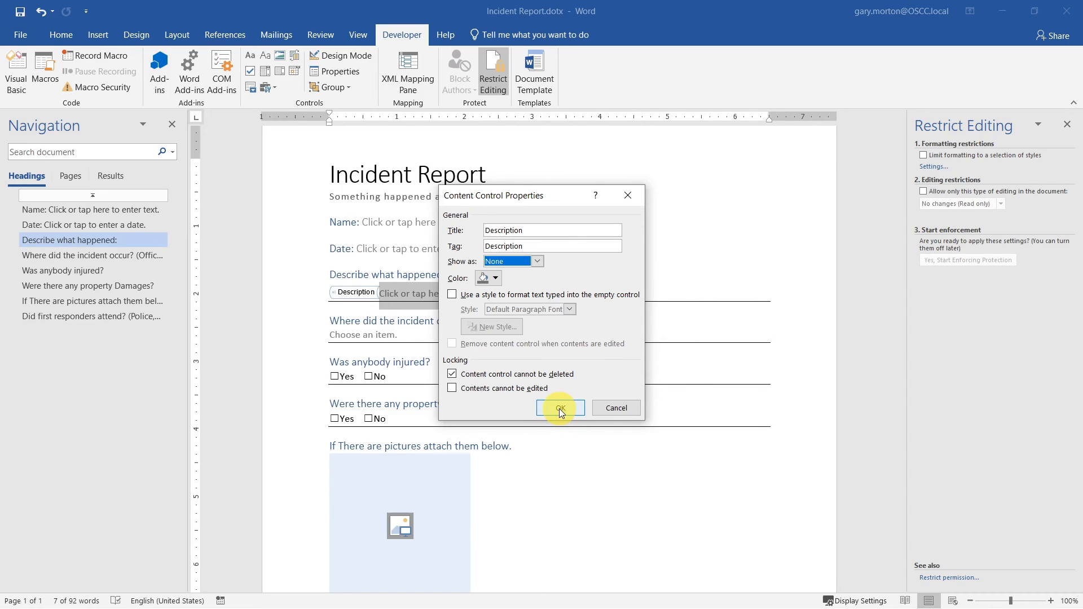
{"action": "left_click", "coordinate": [559, 408]}
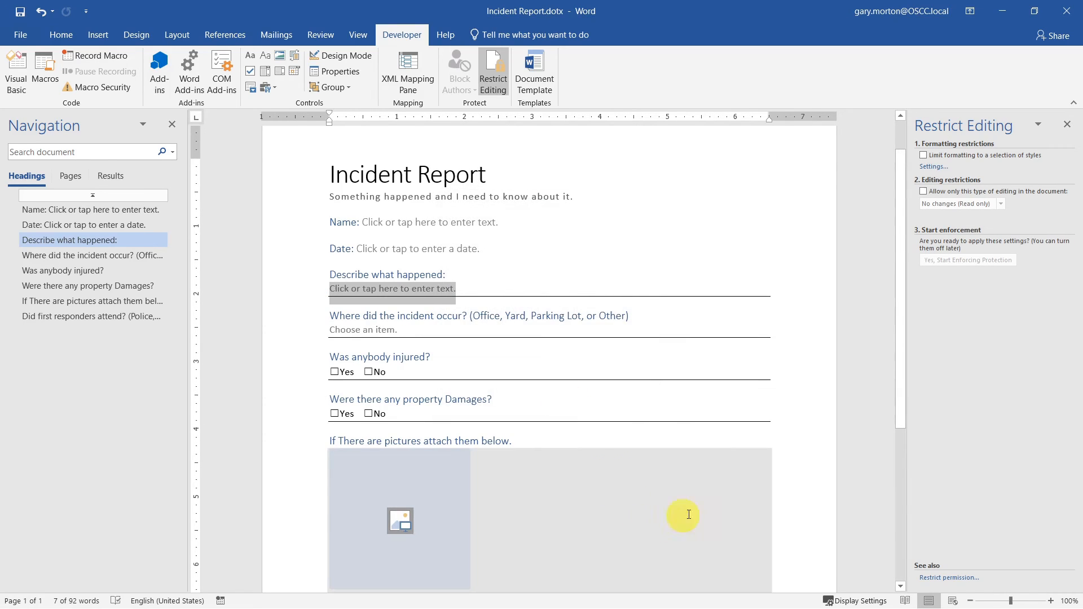
{"action": "left_click", "coordinate": [759, 431]}
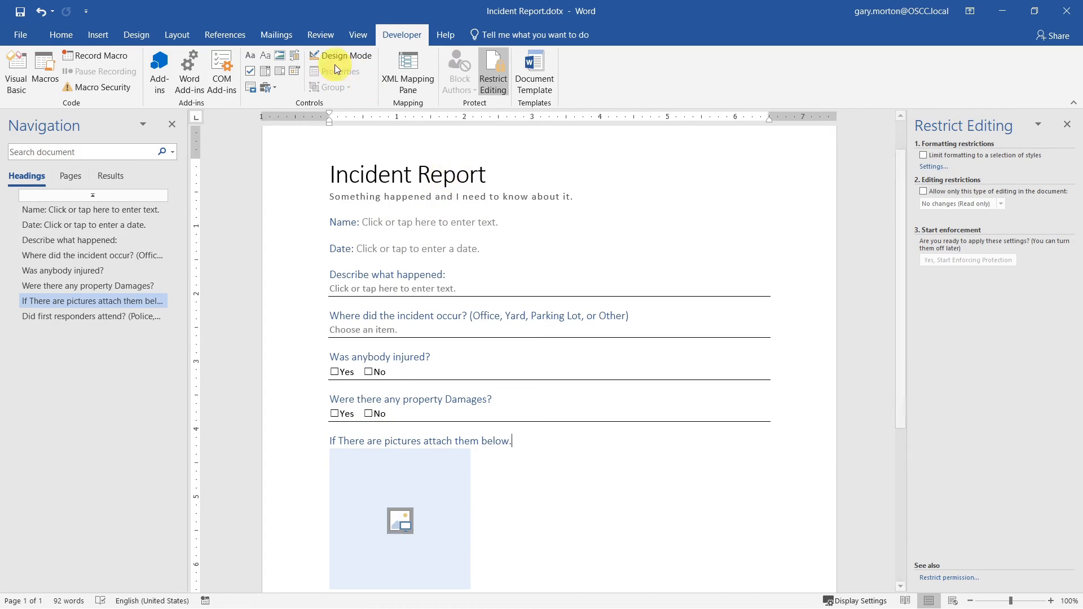
- Turn on Design Mode and change the Name prompt to 'What is your name.'
{"action": "left_click", "coordinate": [298, 198]}
{"action": "left_click", "coordinate": [303, 244]}
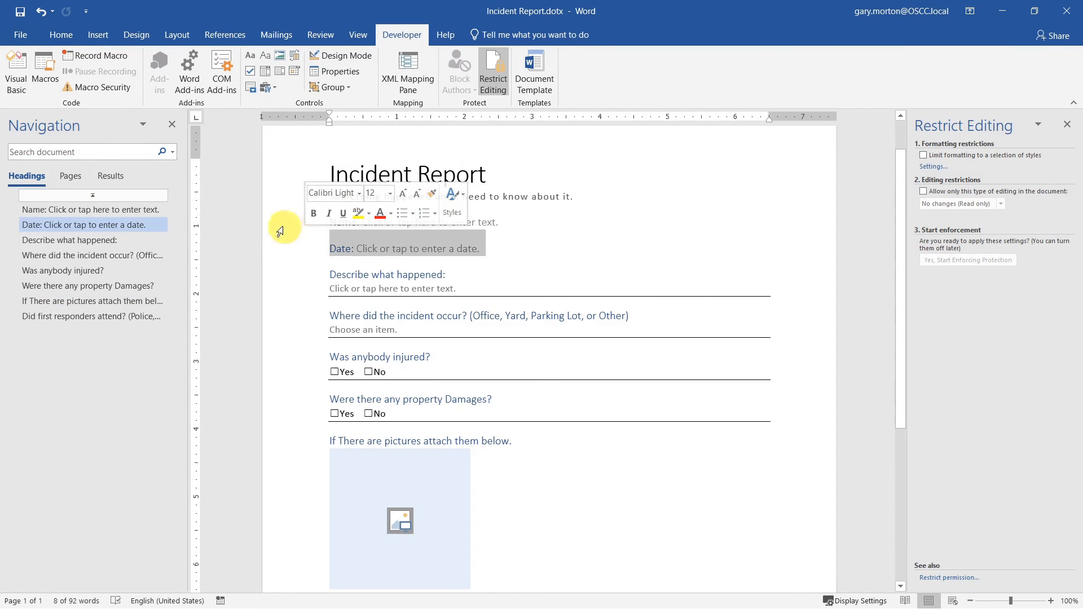
{"action": "left_click", "coordinate": [616, 245]}
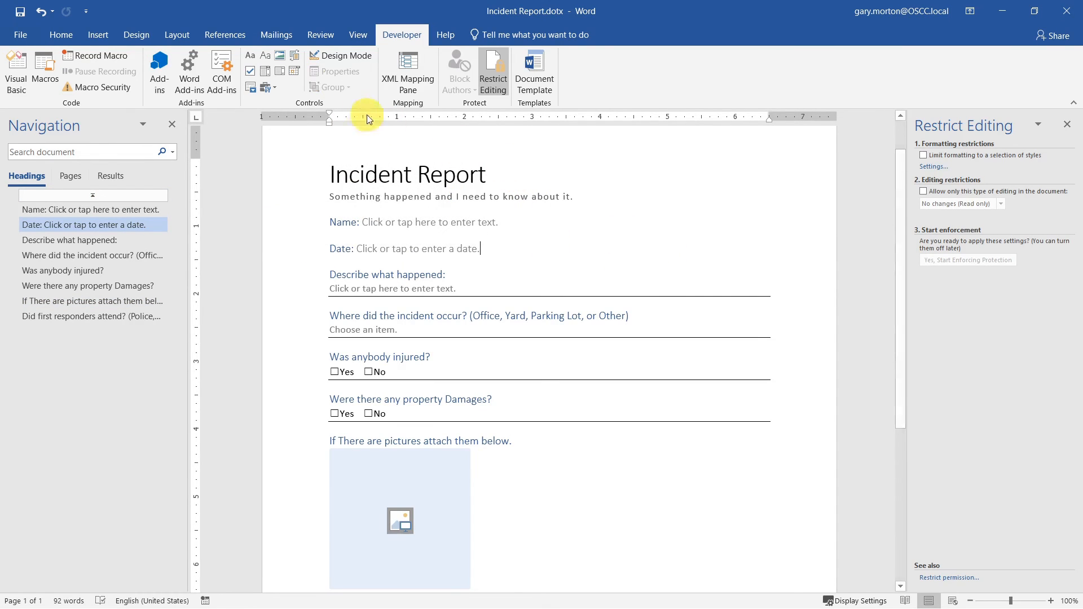
{"action": "left_click", "coordinate": [347, 58]}
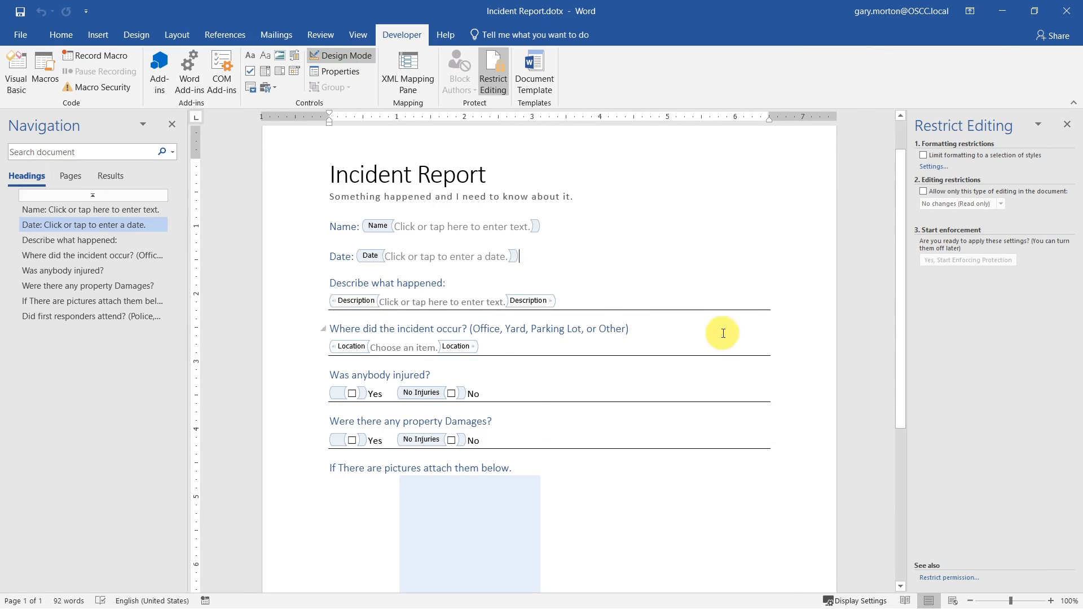
{"action": "scroll", "coordinate": [596, 219], "scroll_direction": "down", "scroll_amount": 1}
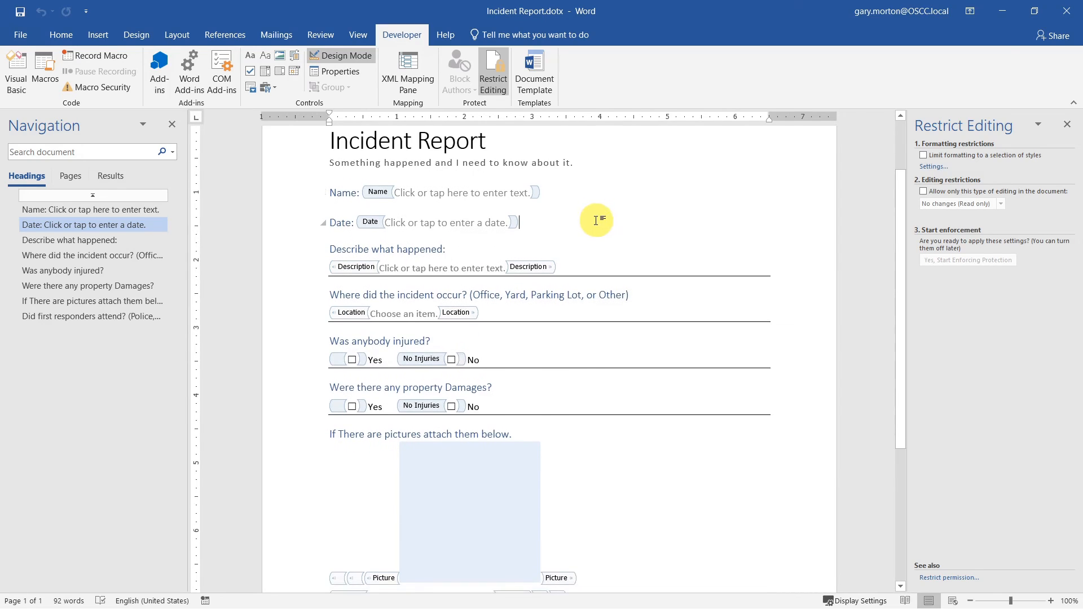
{"action": "left_click", "coordinate": [495, 192]}
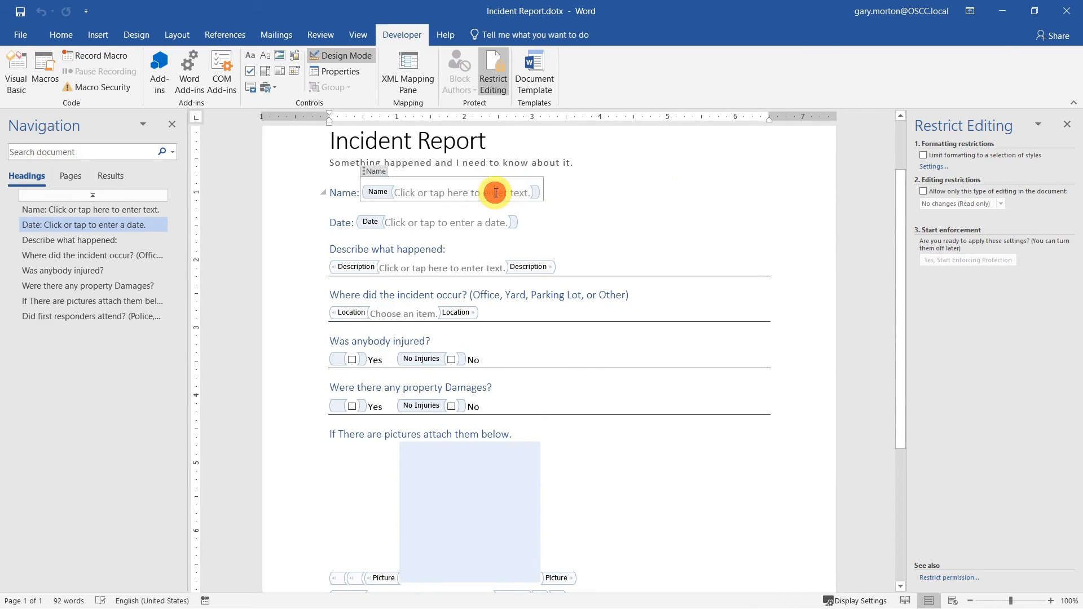
{"action": "left_click", "coordinate": [527, 193]}
{"action": "left_click_drag", "start_coordinate": [474, 194], "coordinate": [404, 193]}
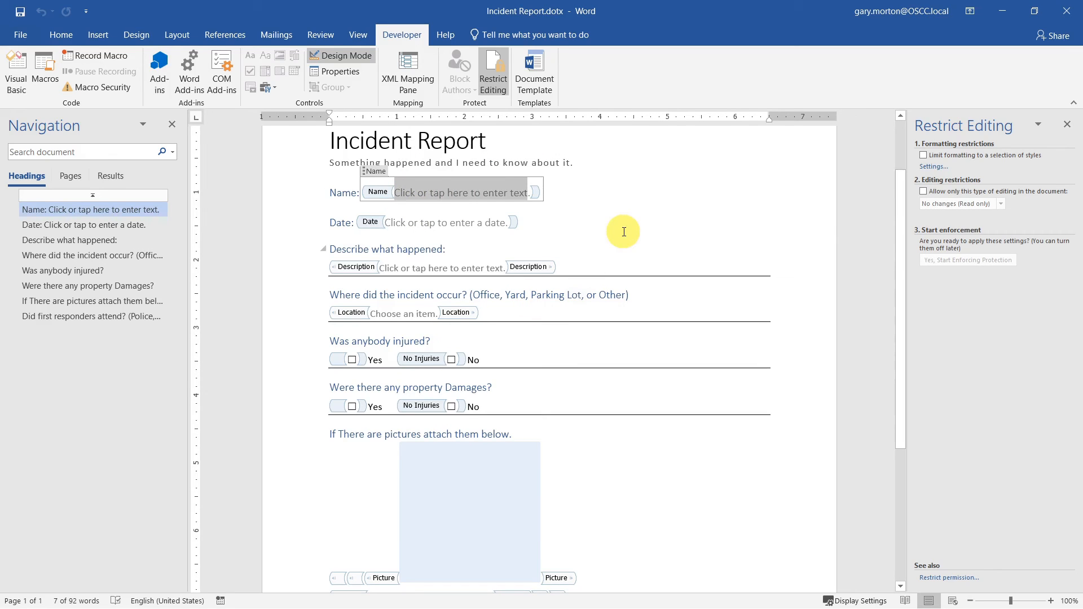
{"action": "type", "text": "What is your "}
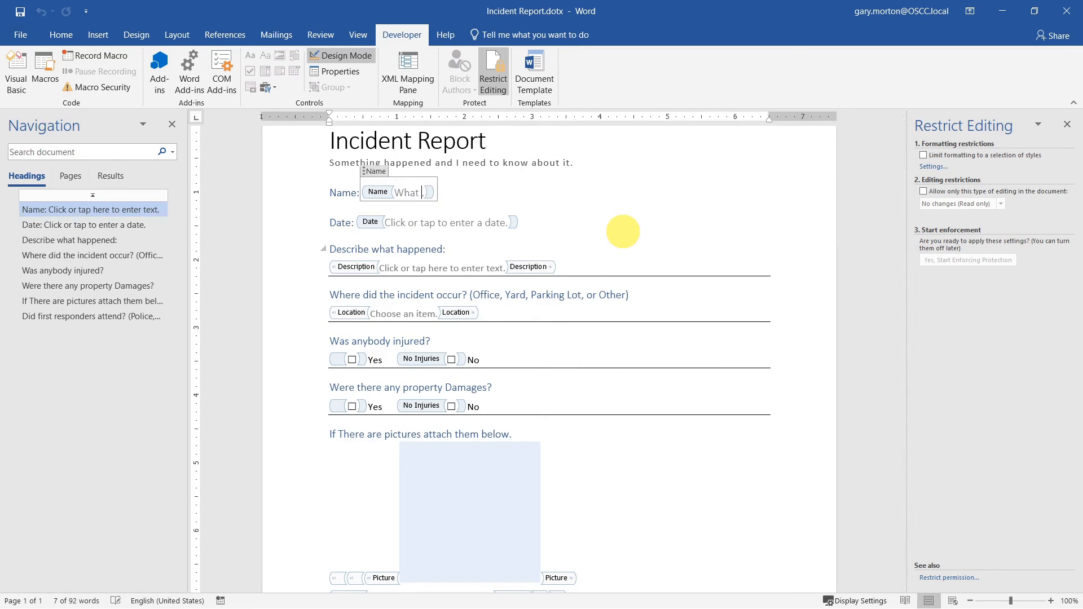
{"action": "type", "text": "name."}
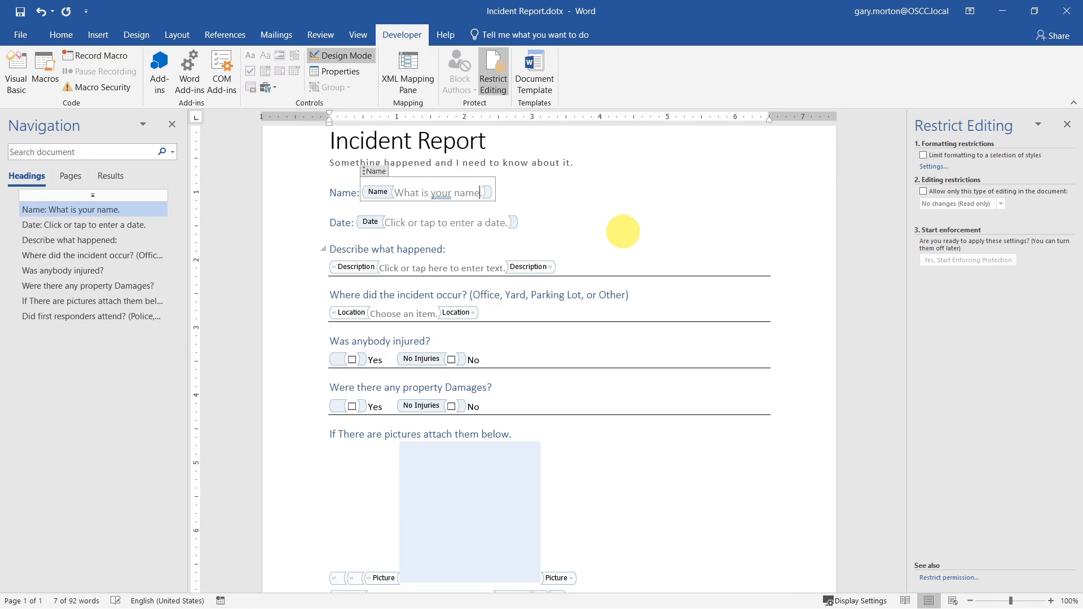
- Replace the Date field's placeholder prompt with 'When did this happen'
{"action": "left_click", "coordinate": [482, 222]}
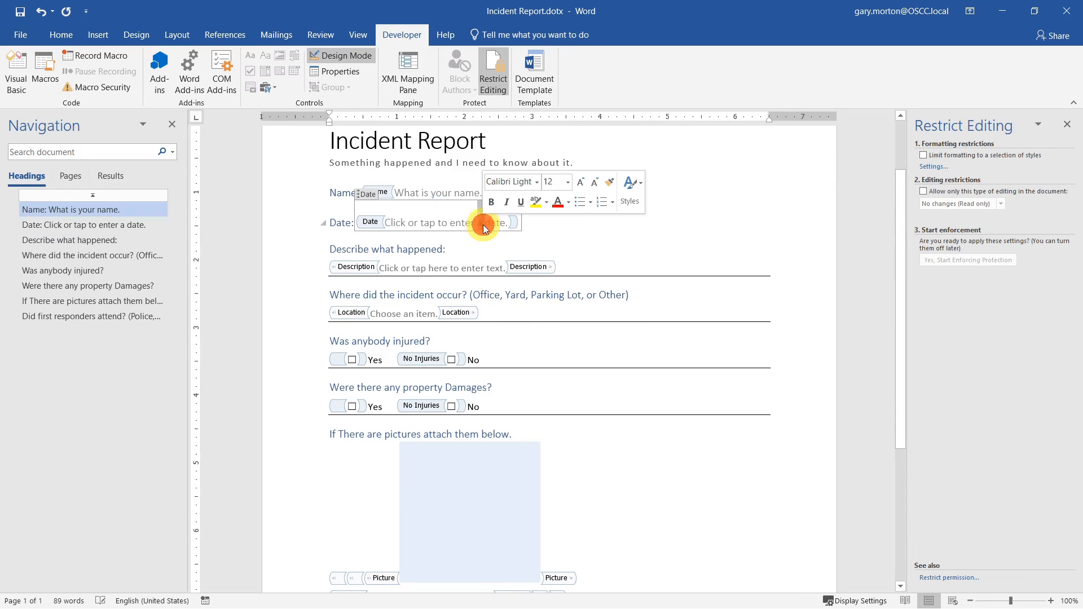
{"action": "left_click_drag", "start_coordinate": [509, 223], "coordinate": [386, 223]}
{"action": "left_click", "coordinate": [406, 224]}
{"action": "left_click", "coordinate": [535, 239]}
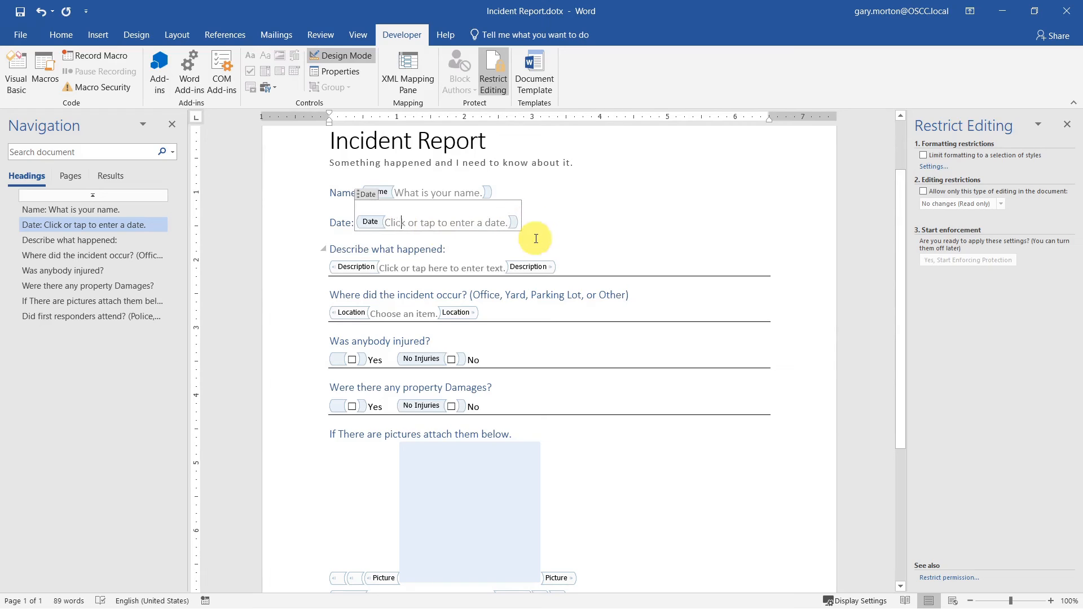
{"action": "key", "text": "shift+Right"}
{"action": "key", "text": "shift+Right"}
{"action": "key", "text": "shift+Right"}
{"action": "key", "text": "shift+Right"}
{"action": "key", "text": "shift+Right"}
{"action": "key", "text": "shift+Right"}
{"action": "key", "text": "shift+Right"}
{"action": "key", "text": "shift+Right"}
{"action": "key", "text": "shift+Right"}
{"action": "key", "text": "shift+Right"}
{"action": "key", "text": "shift+Right"}
{"action": "key", "text": "shift+Right"}
{"action": "key", "text": "shift+Right"}
{"action": "key", "text": "shift+Right"}
{"action": "key", "text": "shift+Right"}
{"action": "key", "text": "shift+Right"}
{"action": "key", "text": "shift+Right"}
{"action": "key", "text": "shift+Right"}
{"action": "key", "text": "shift+Right"}
{"action": "key", "text": "shift+Right"}
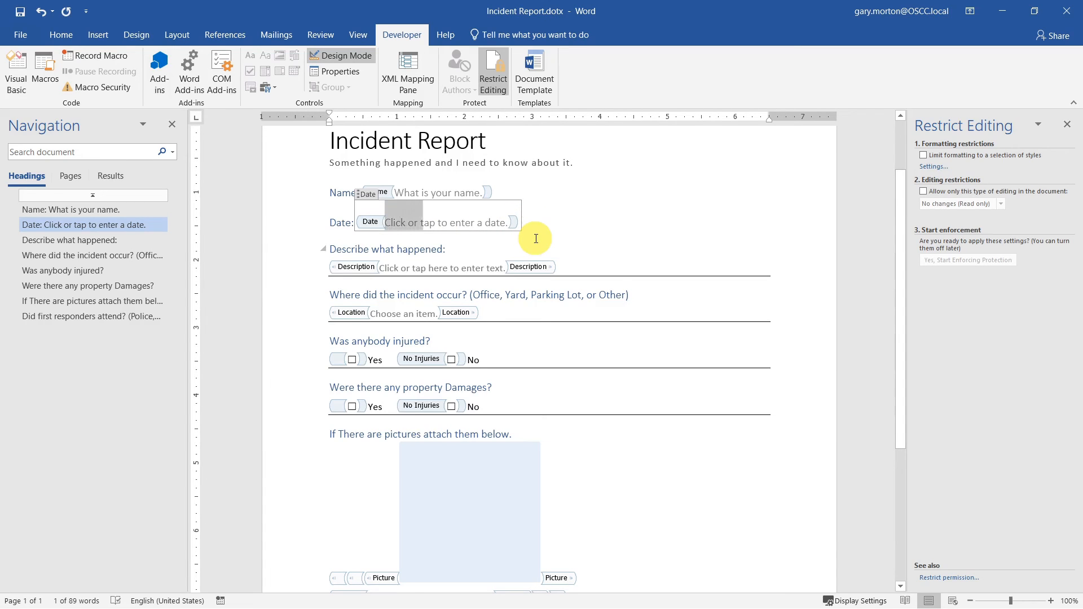
{"action": "key", "text": "shift+Right"}
{"action": "key", "text": "shift+Right"}
{"action": "key", "text": "shift+Right"}
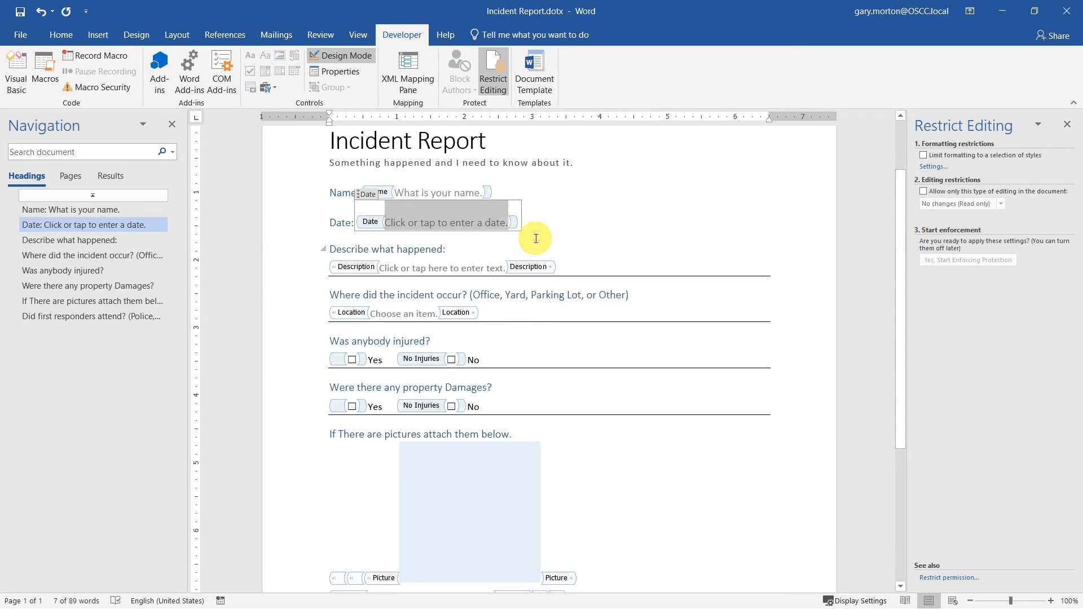
{"action": "type", "text": "When "}
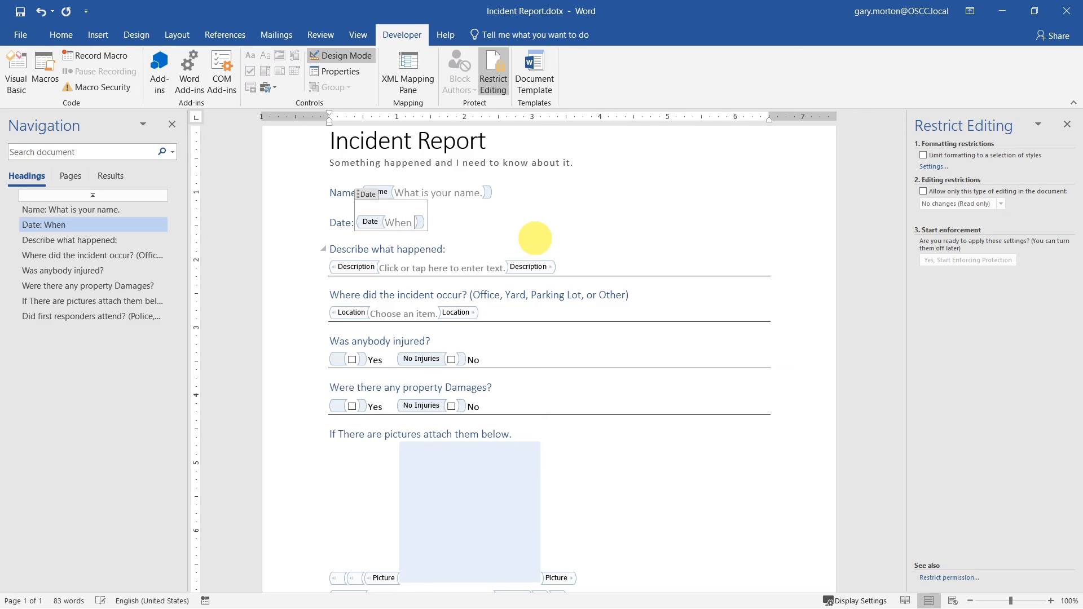
{"action": "type", "text": "did this happen"}
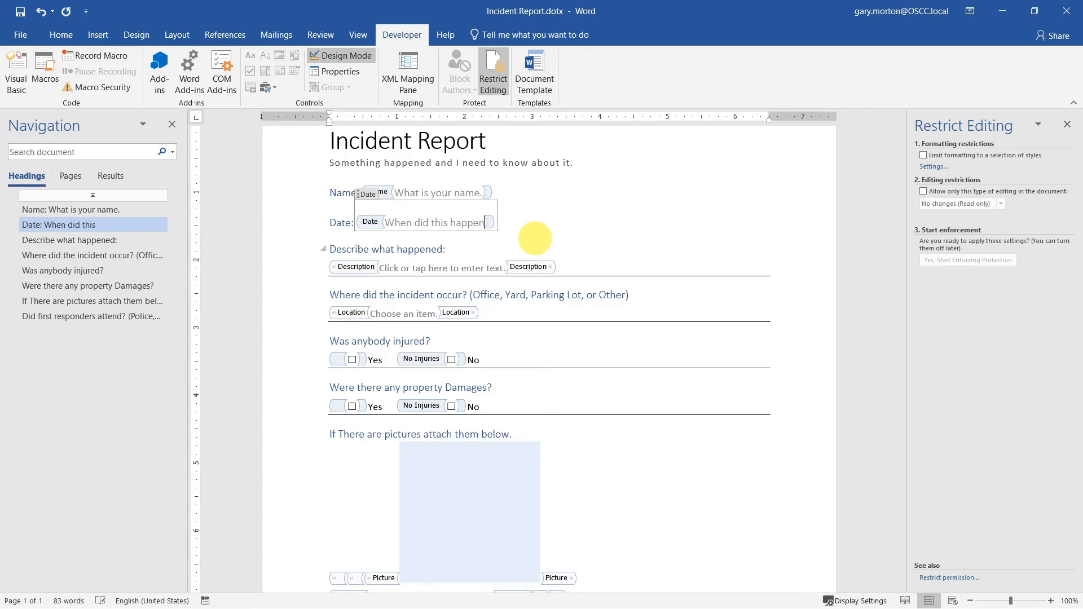
{"action": "left_click", "coordinate": [573, 266]}
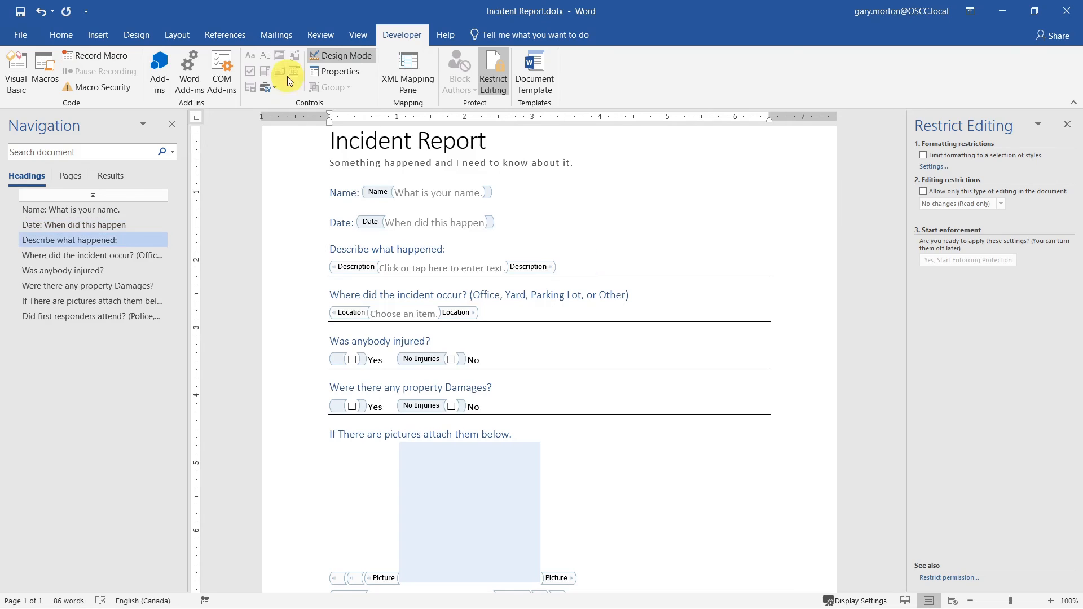
- Leave Design Mode and wrap the subtitle in an undeletable plain text control titled 'Subtitle'
{"action": "left_click", "coordinate": [331, 59]}
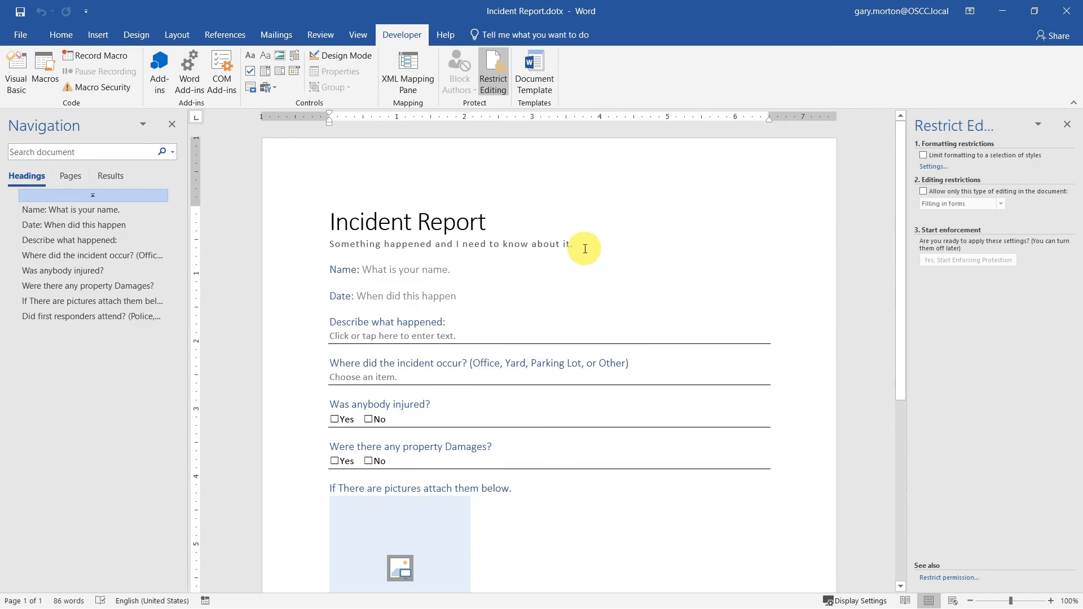
{"action": "left_click_drag", "start_coordinate": [584, 249], "coordinate": [330, 248]}
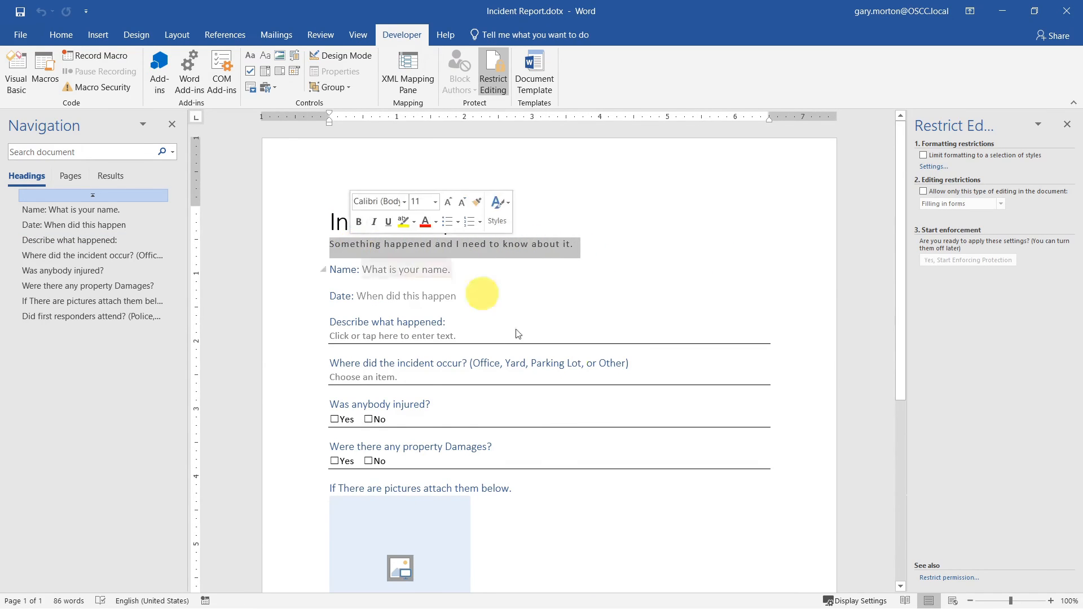
{"action": "left_click", "coordinate": [265, 57]}
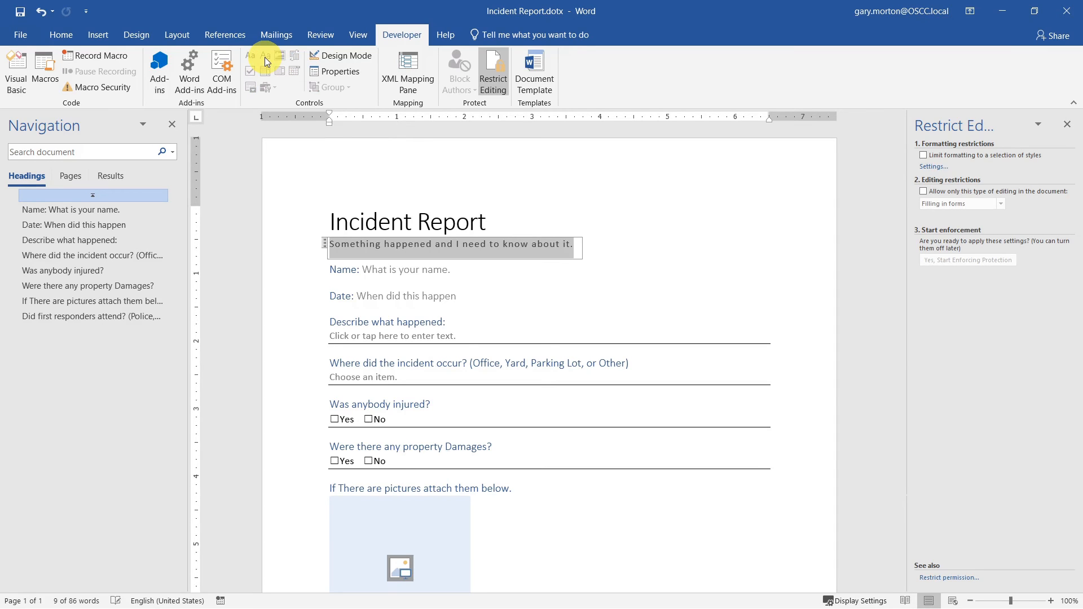
{"action": "left_click", "coordinate": [344, 72]}
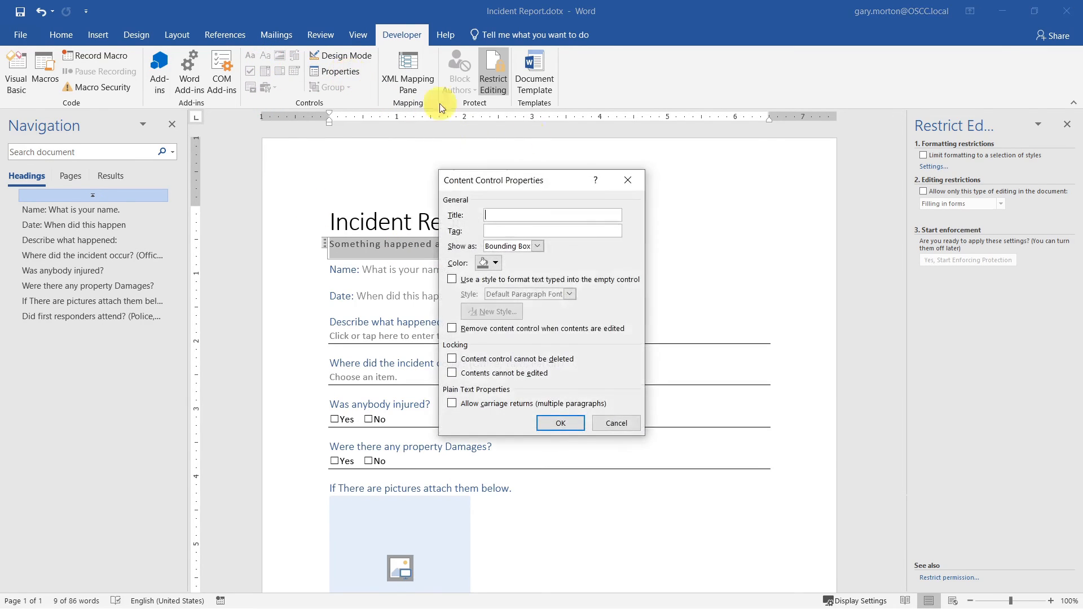
{"action": "left_click", "coordinate": [489, 360]}
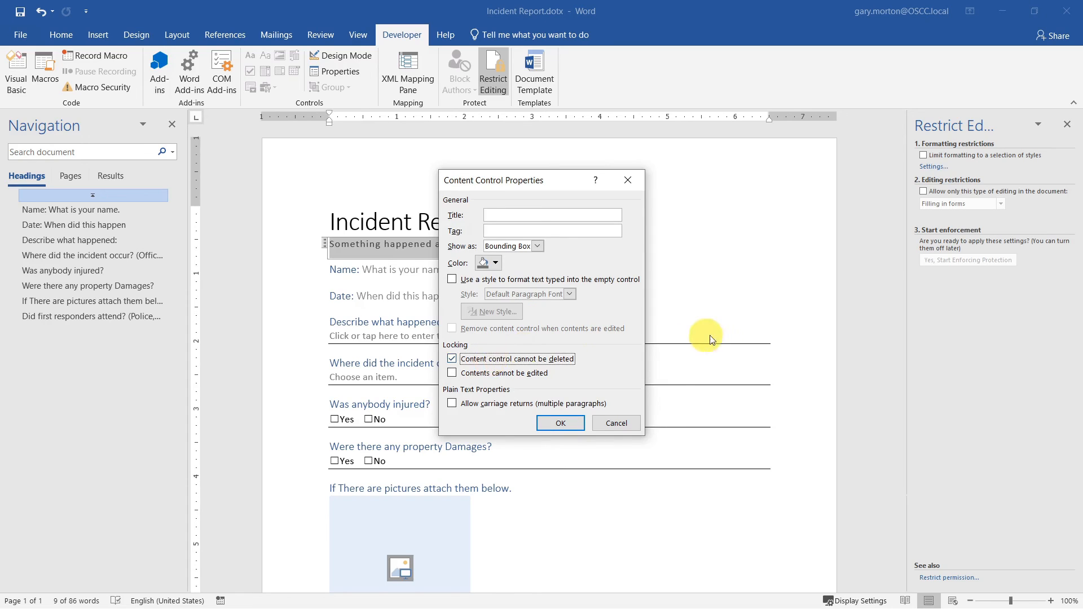
{"action": "left_click", "coordinate": [519, 215]}
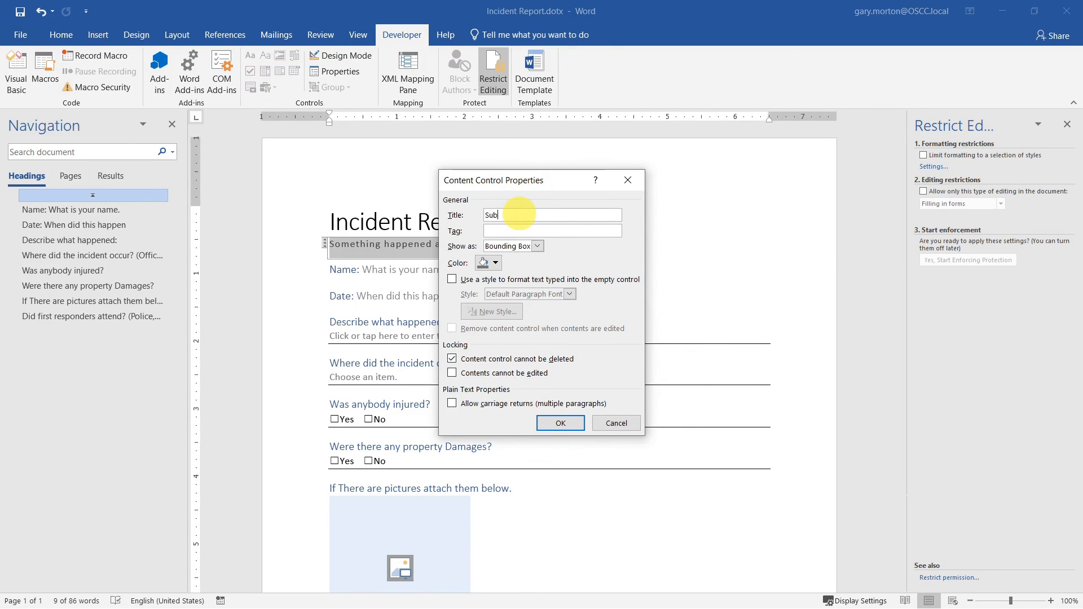
{"action": "type", "text": "Subtitle"}
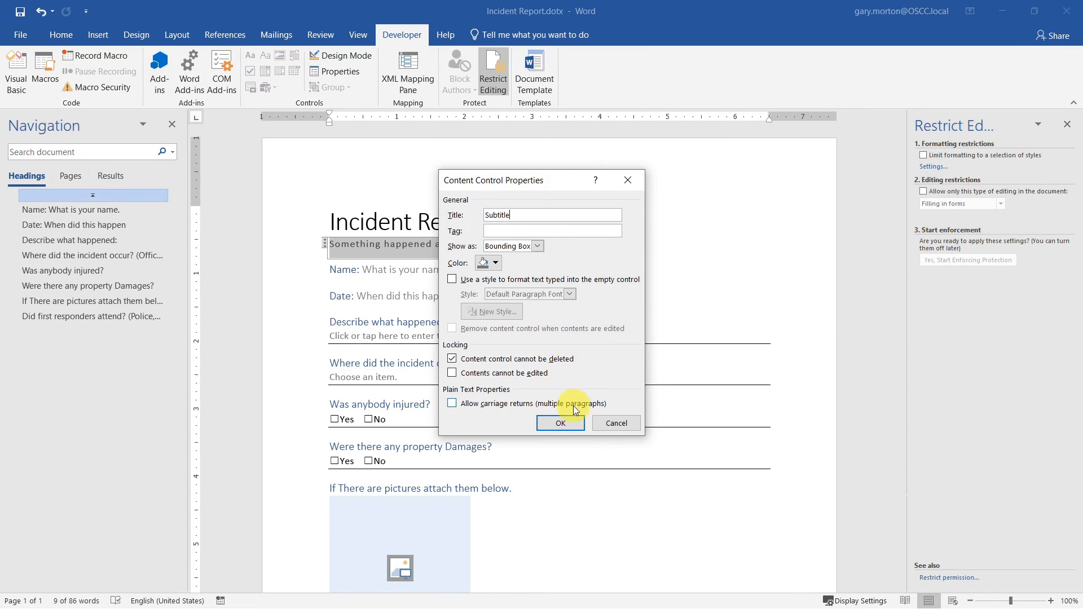
{"action": "left_click", "coordinate": [566, 424]}
{"action": "left_click", "coordinate": [649, 276]}
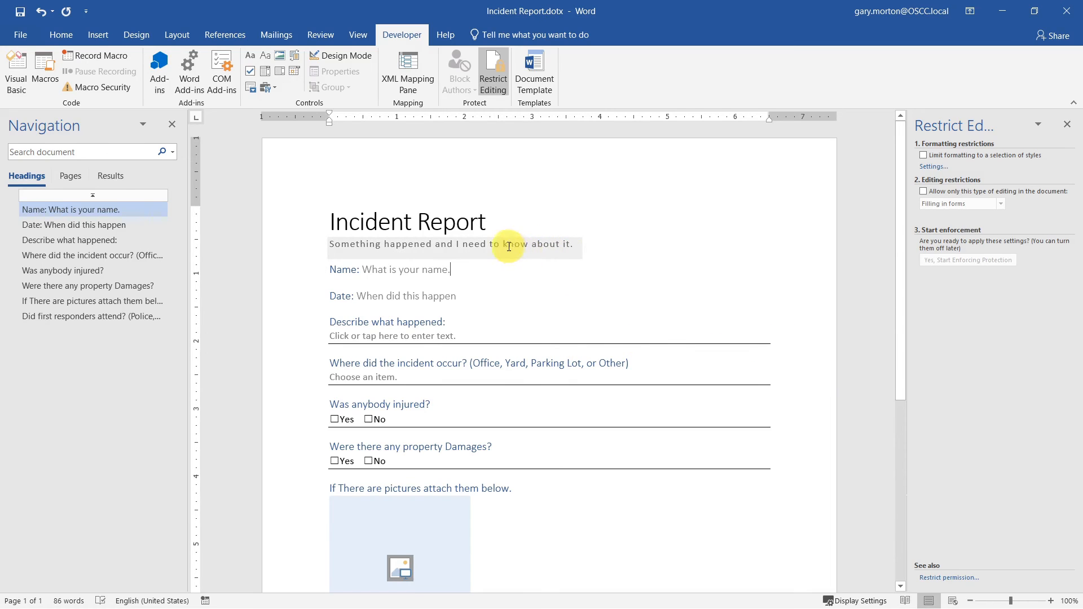
{"action": "left_click", "coordinate": [463, 247]}
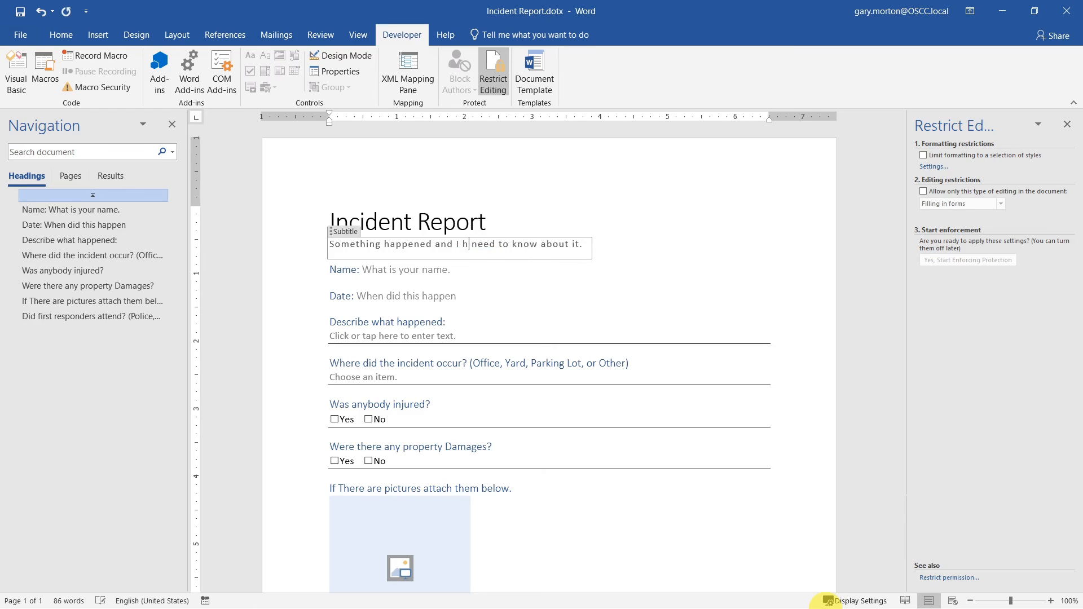
{"action": "type", "text": "hello"}
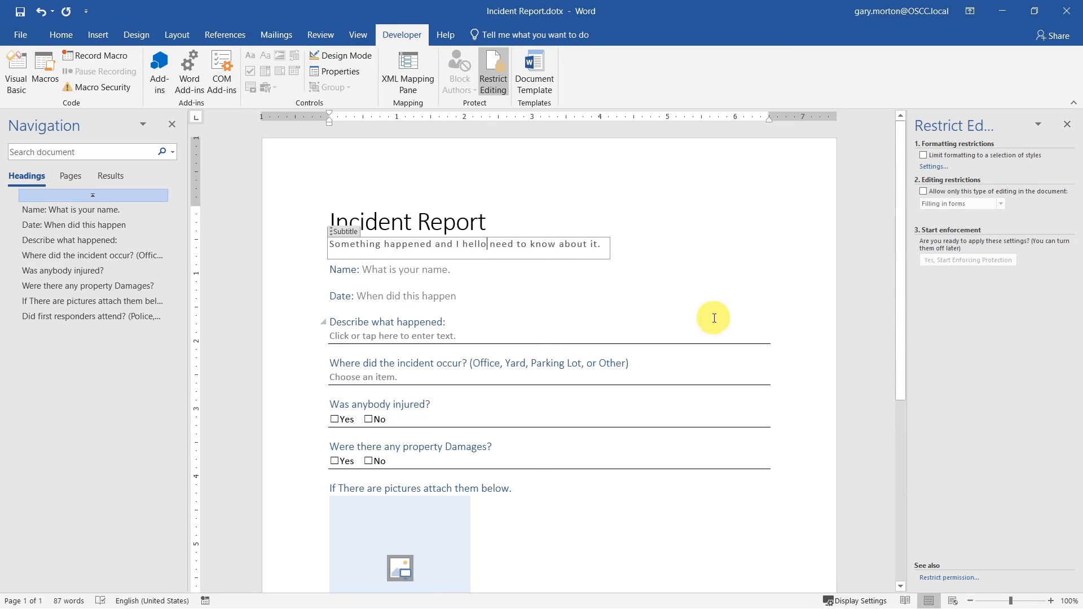
{"action": "left_click", "coordinate": [451, 270]}
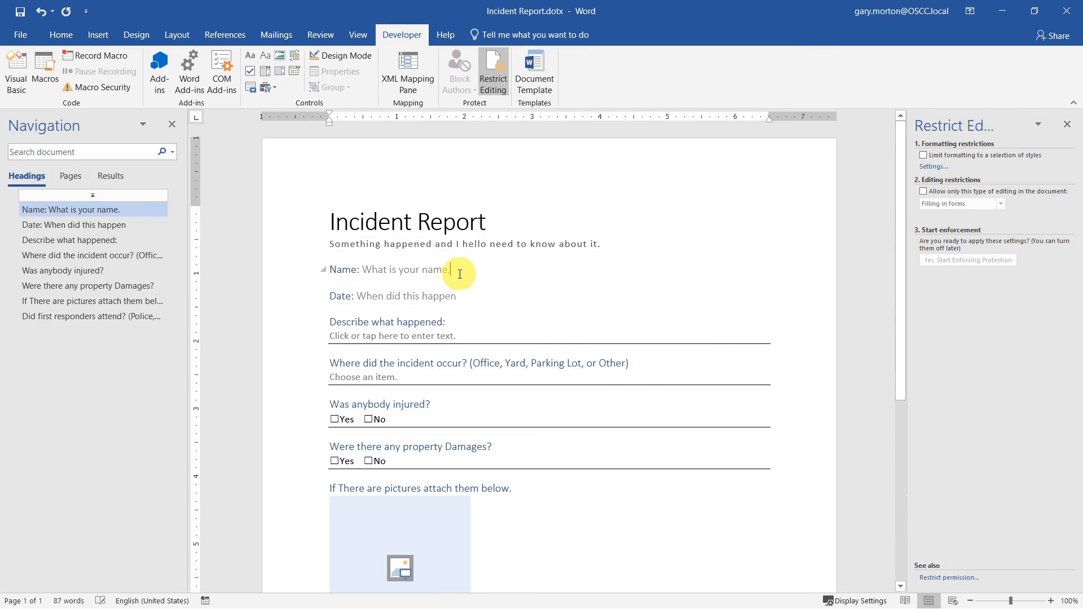
{"action": "type", "text": "Gary"}
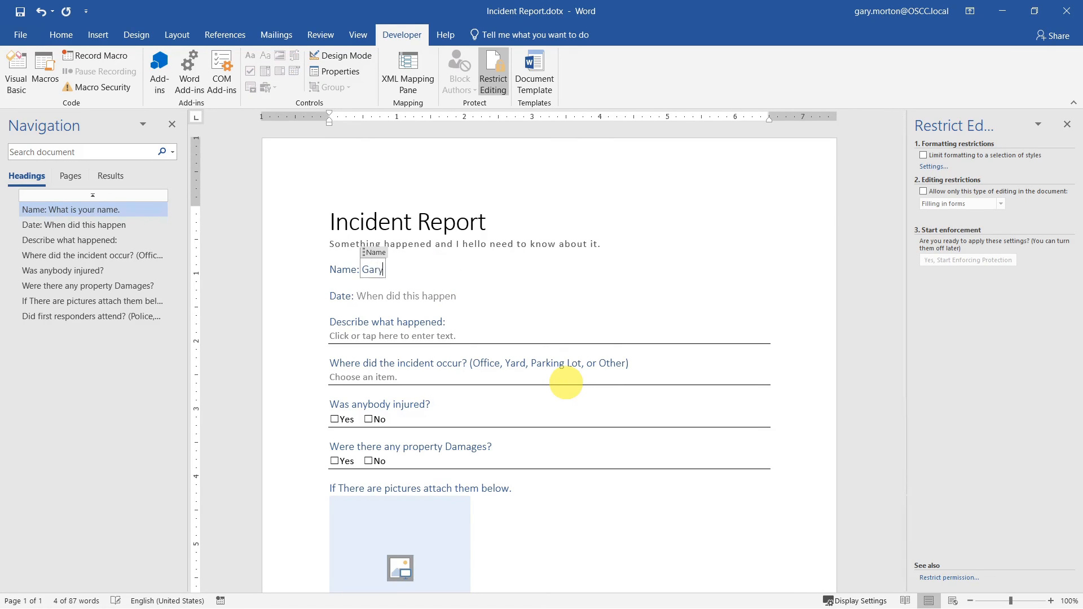
{"action": "left_click", "coordinate": [543, 306]}
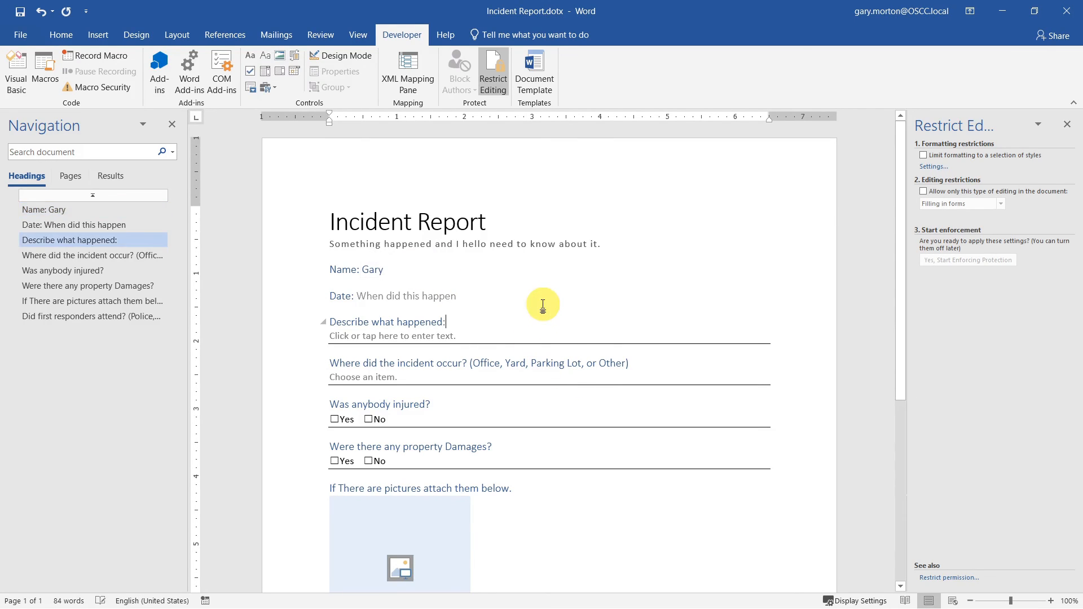
{"action": "key", "text": "ctrl+z"}
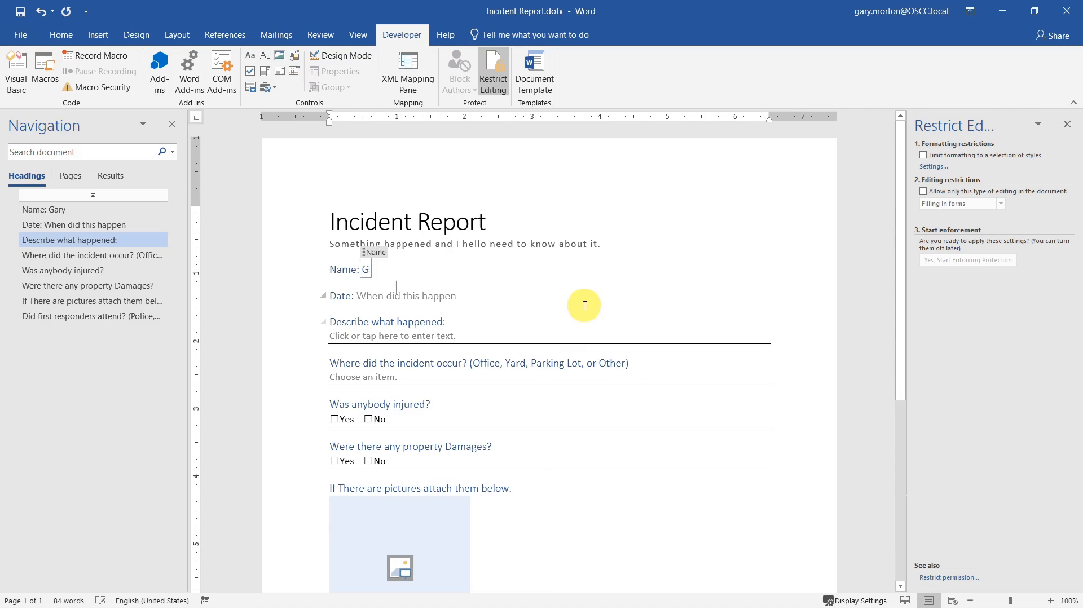
{"action": "key", "text": "ctrl+z"}
{"action": "key", "text": "ctrl+z"}
{"action": "key", "text": "ctrl+z"}
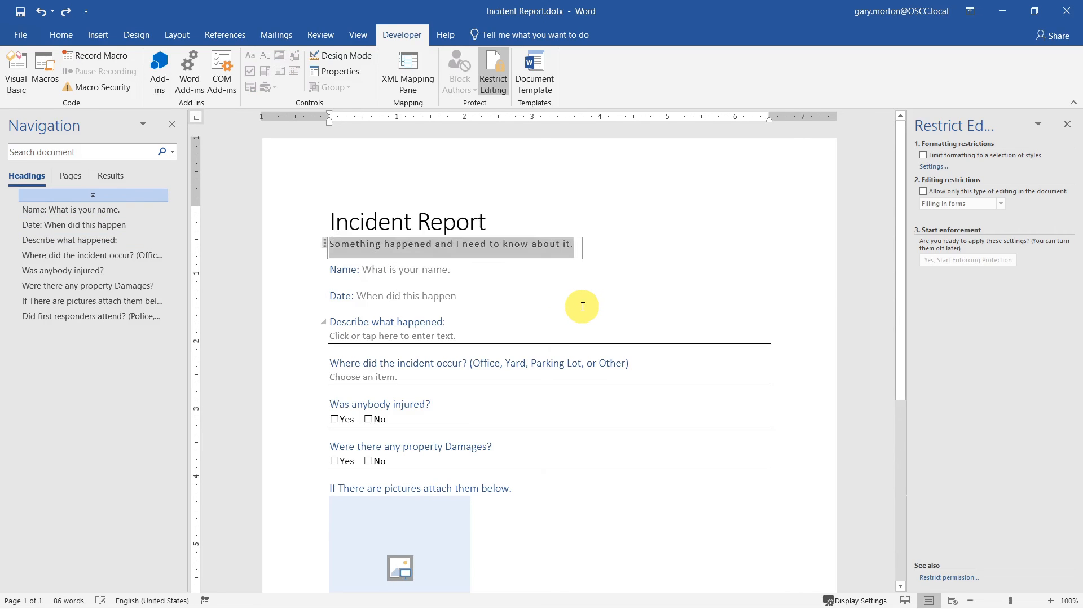
{"action": "left_click", "coordinate": [539, 296]}
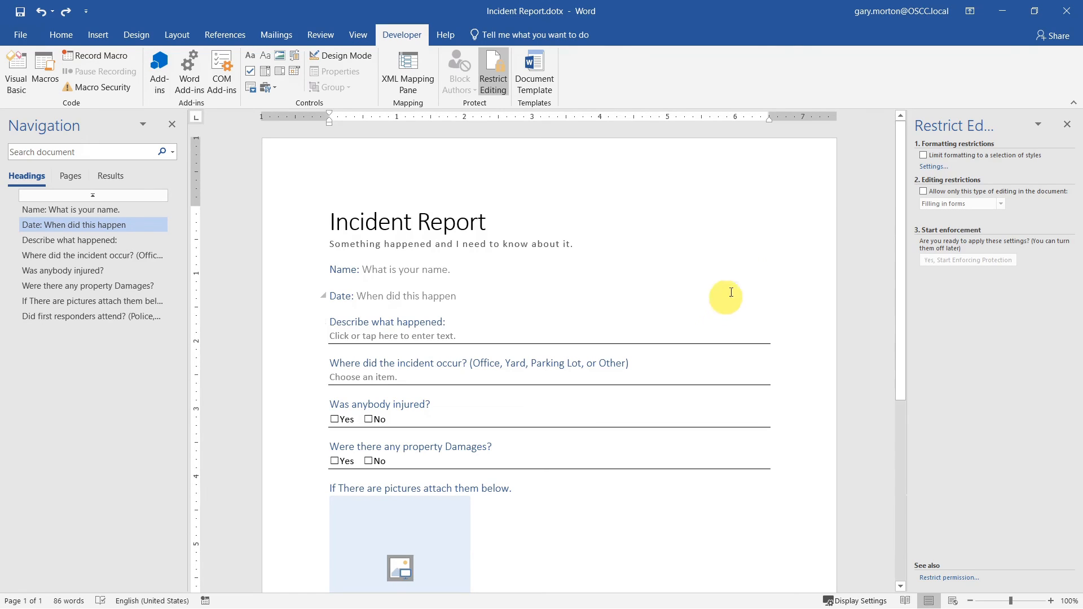
- Restrict editing to Filling in forms and start enforcing protection with a password
{"action": "left_click", "coordinate": [922, 190]}
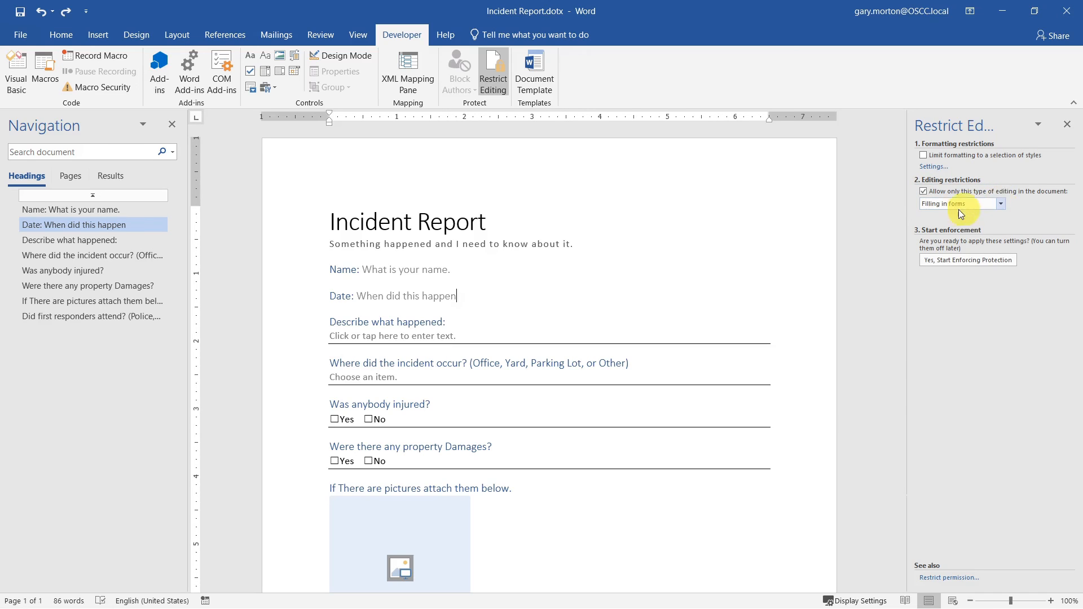
{"action": "left_click", "coordinate": [1001, 203]}
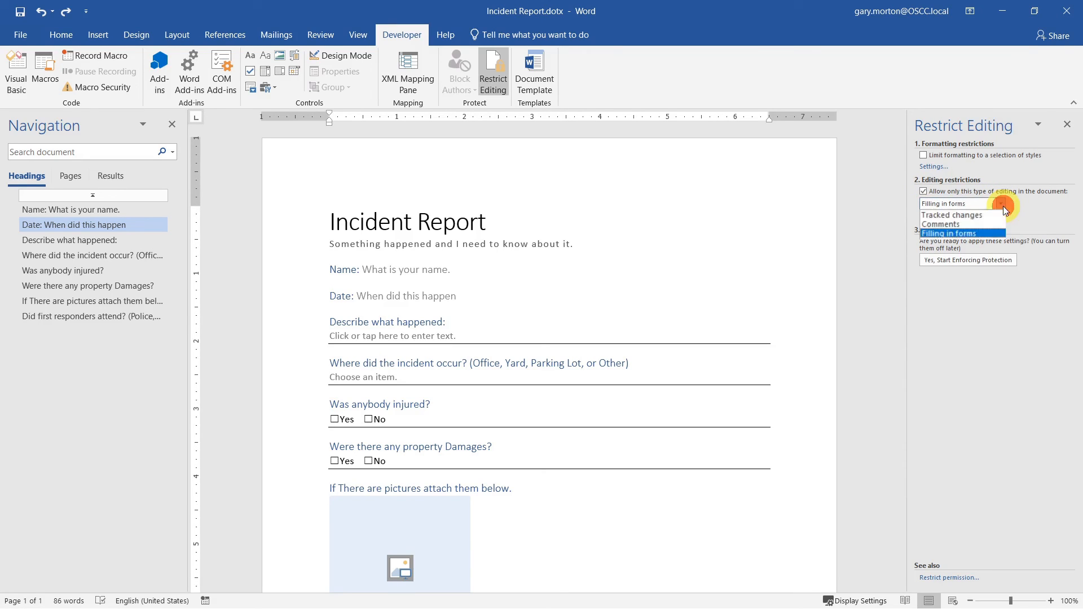
{"action": "left_click", "coordinate": [934, 239]}
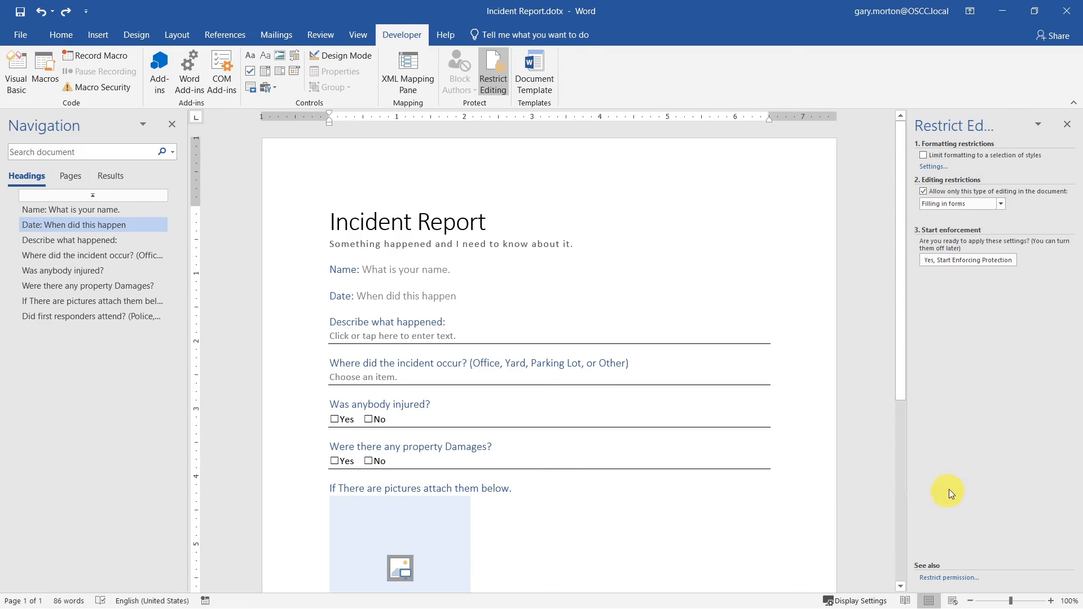
{"action": "left_click", "coordinate": [949, 260]}
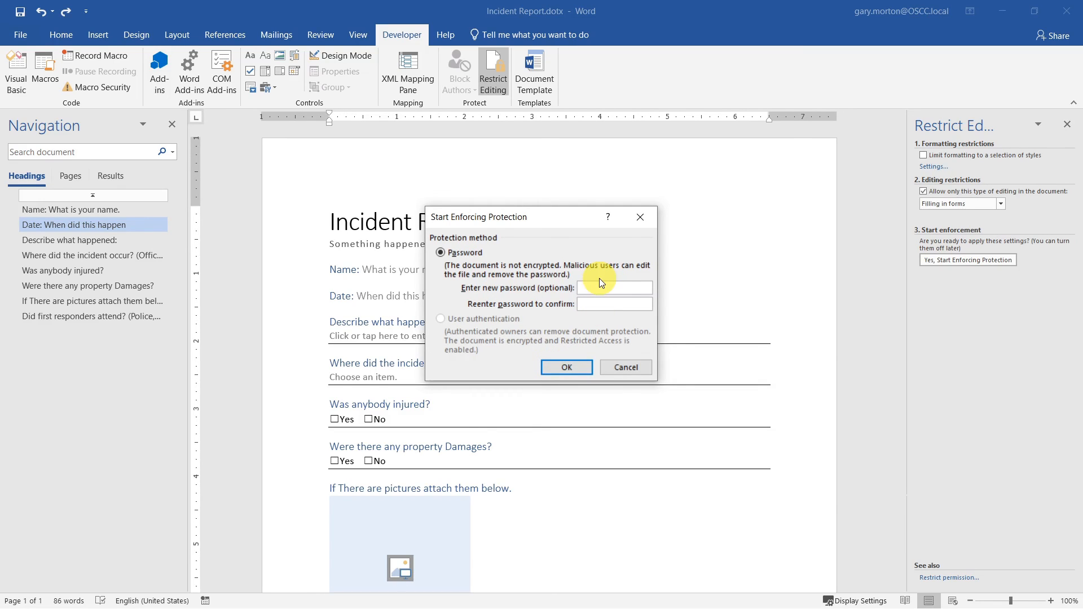
{"action": "type", "text": "********"}
- Confirm the password to enforce protection and check that the subtitle text is locked
{"action": "key", "text": "Return"}
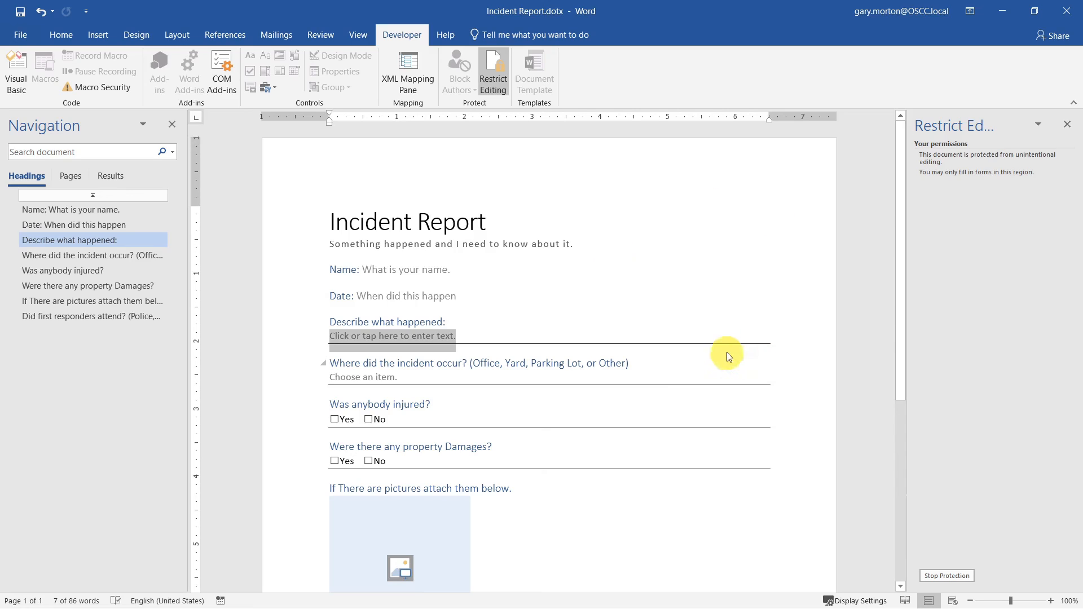
{"action": "key", "text": "Tab"}
{"action": "left_click", "coordinate": [486, 320]}
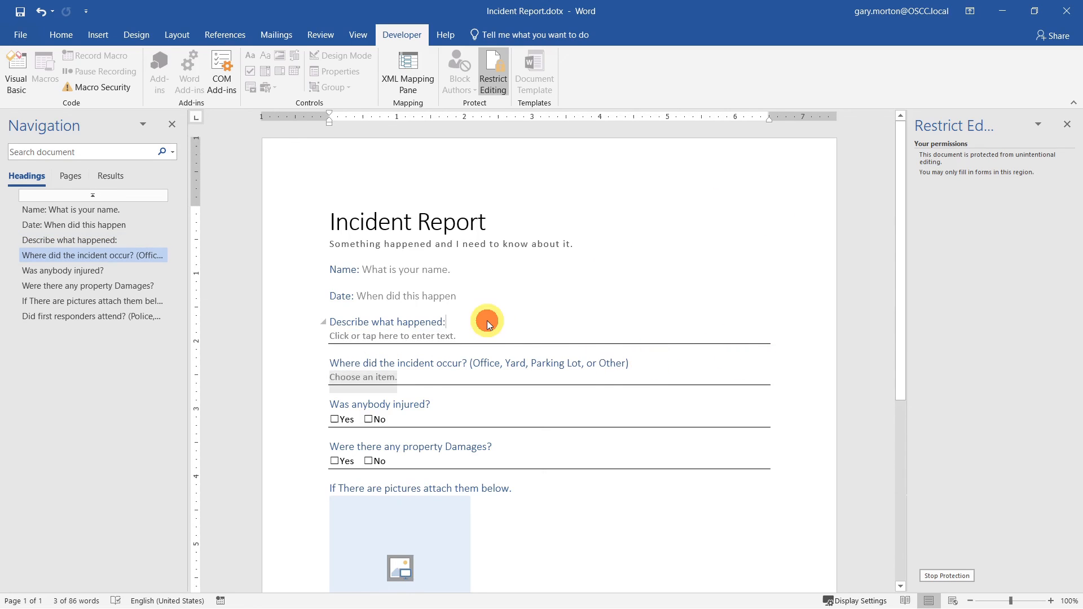
{"action": "left_click", "coordinate": [584, 355]}
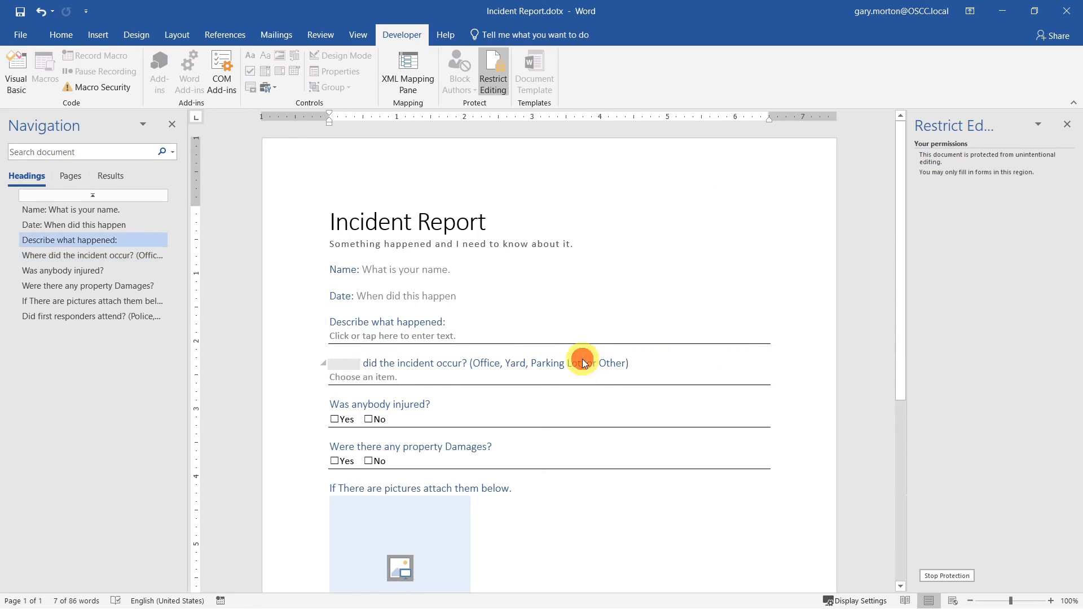
{"action": "left_click", "coordinate": [420, 333]}
{"action": "left_click", "coordinate": [424, 241]}
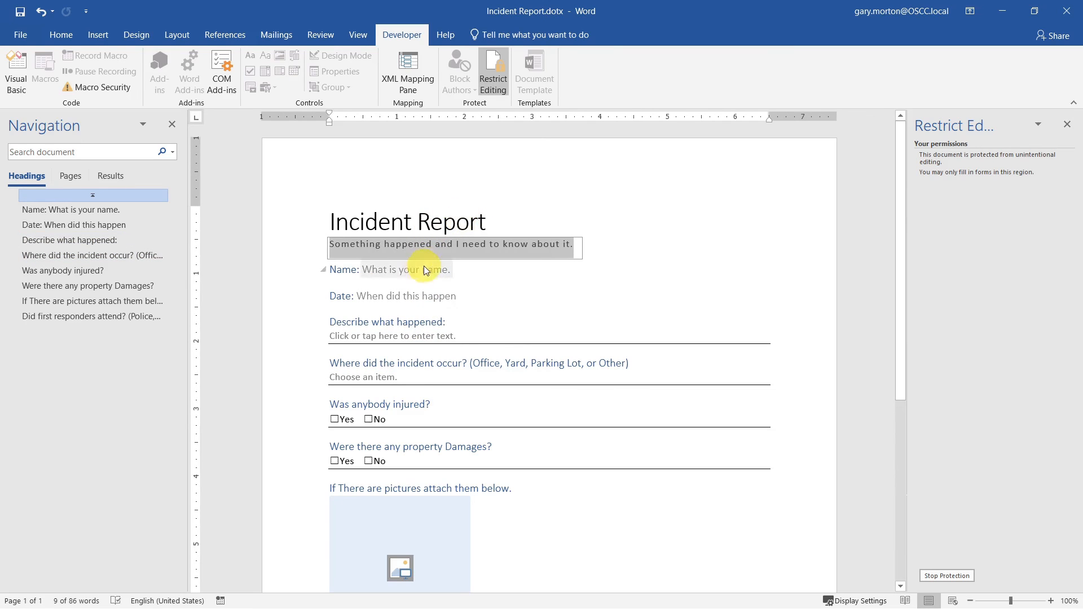
- Test each form field in turn, from Name down to the first-responders drop-down
{"action": "left_click", "coordinate": [346, 271]}
{"action": "left_click", "coordinate": [340, 293]}
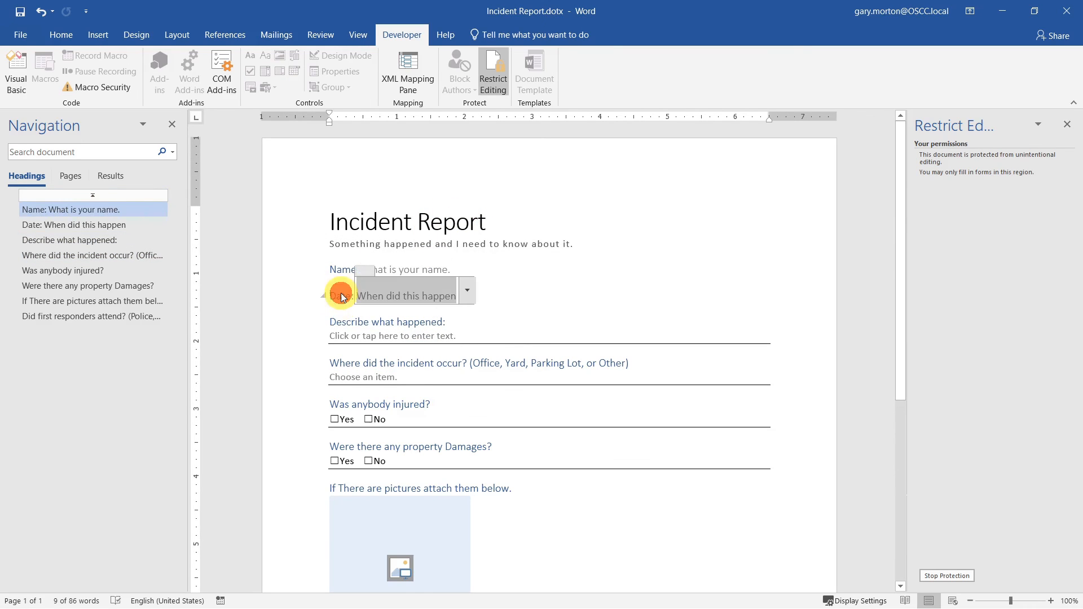
{"action": "left_click", "coordinate": [337, 322]}
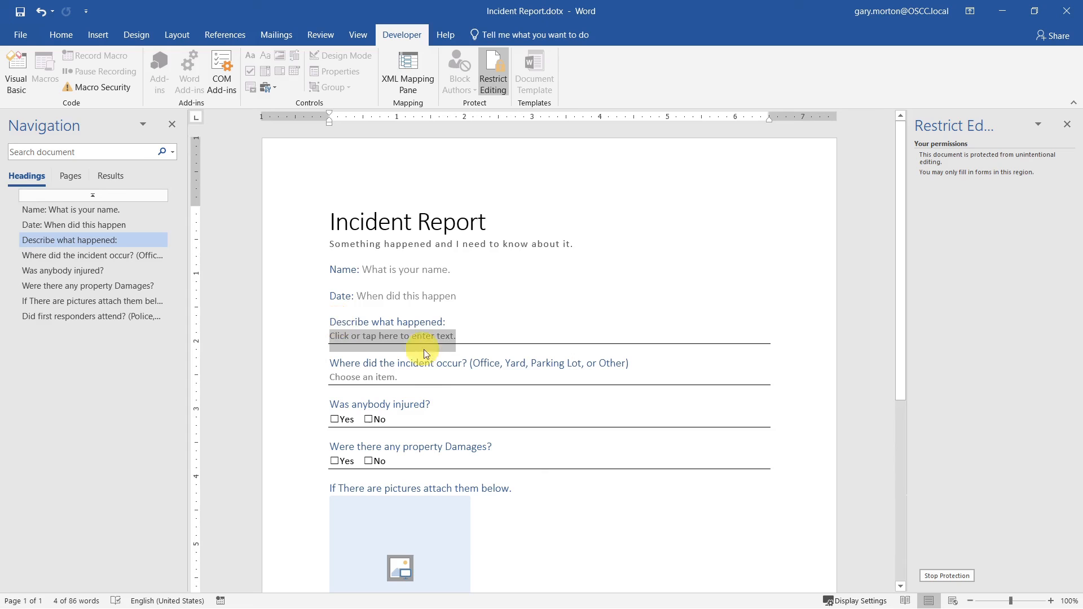
{"action": "left_click", "coordinate": [481, 367]}
{"action": "left_click", "coordinate": [415, 408]}
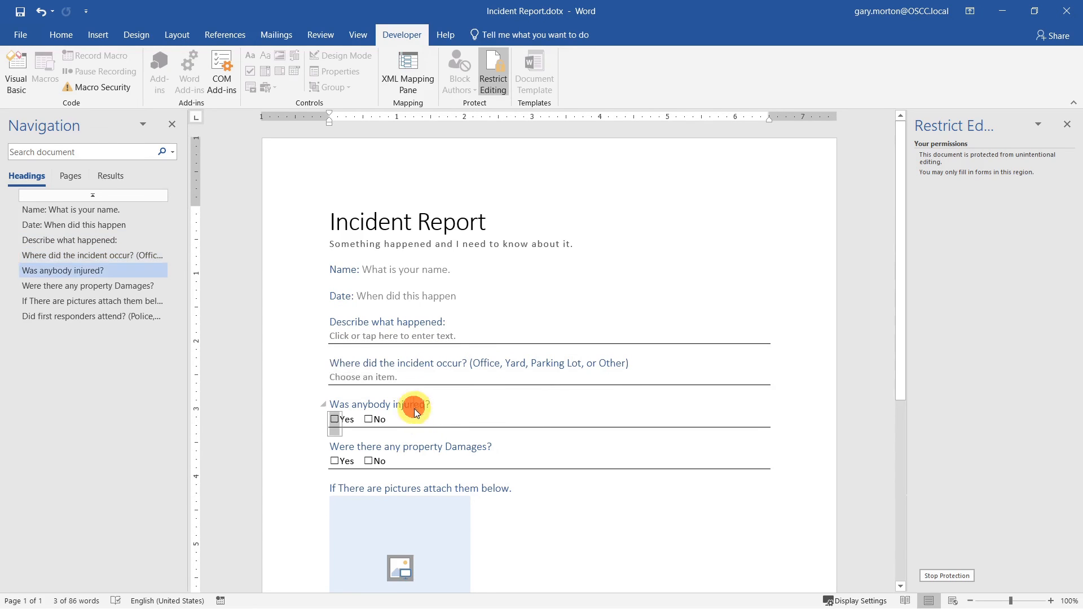
{"action": "left_click", "coordinate": [424, 445]}
{"action": "left_click", "coordinate": [425, 490]}
{"action": "scroll", "coordinate": [610, 423], "scroll_direction": "down", "scroll_amount": 8}
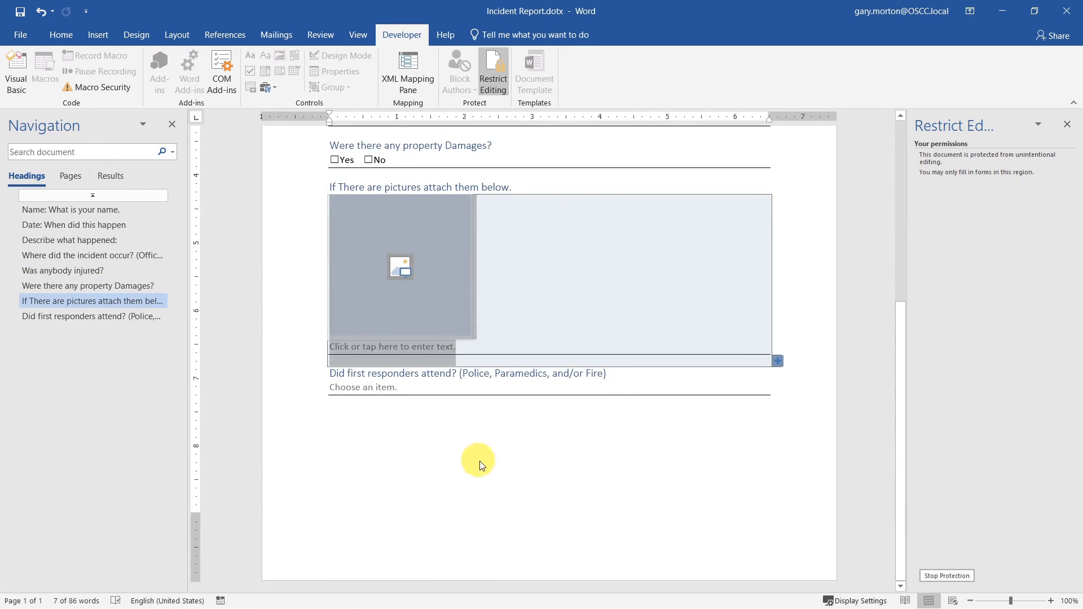
{"action": "scroll", "coordinate": [481, 465], "scroll_direction": "up", "scroll_amount": 1}
{"action": "left_click", "coordinate": [439, 407]}
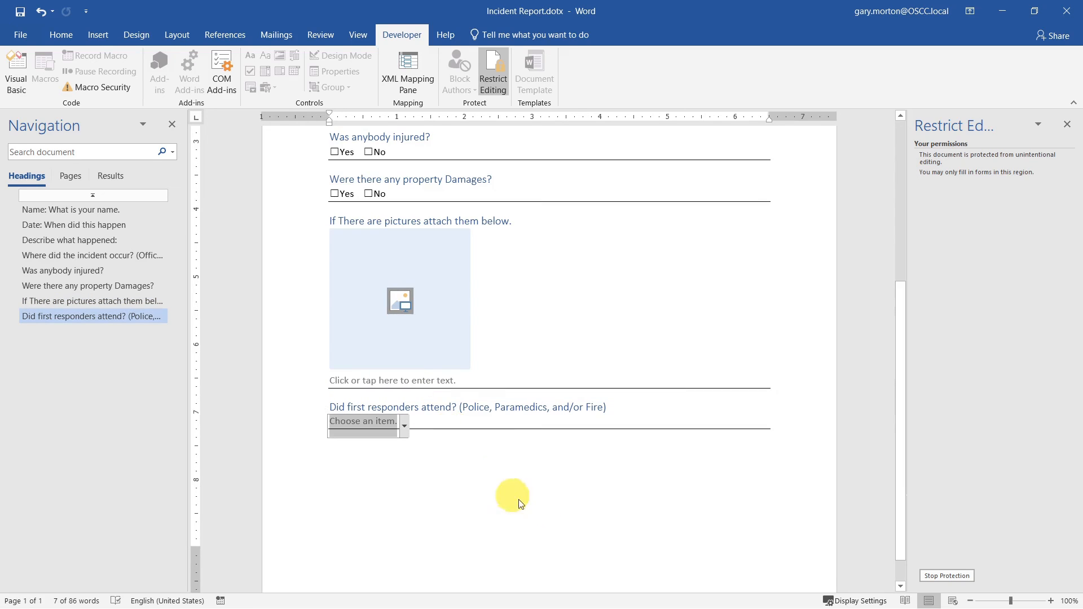
{"action": "key", "text": "ctrl+Home"}
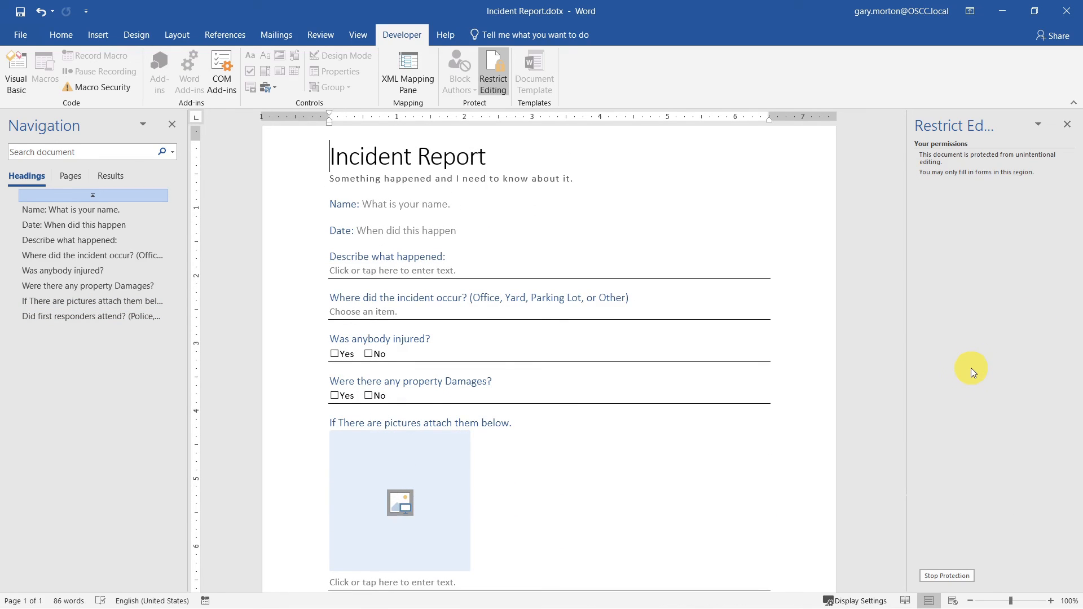
- Create a new document from the personal Incident Report template
{"action": "left_click", "coordinate": [16, 39]}
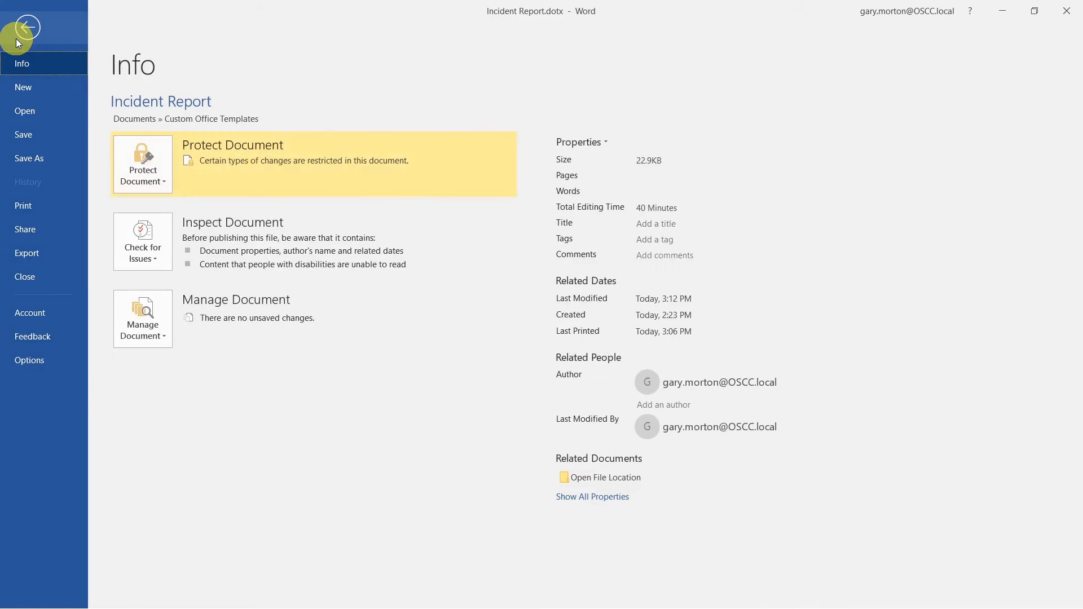
{"action": "left_click", "coordinate": [36, 87]}
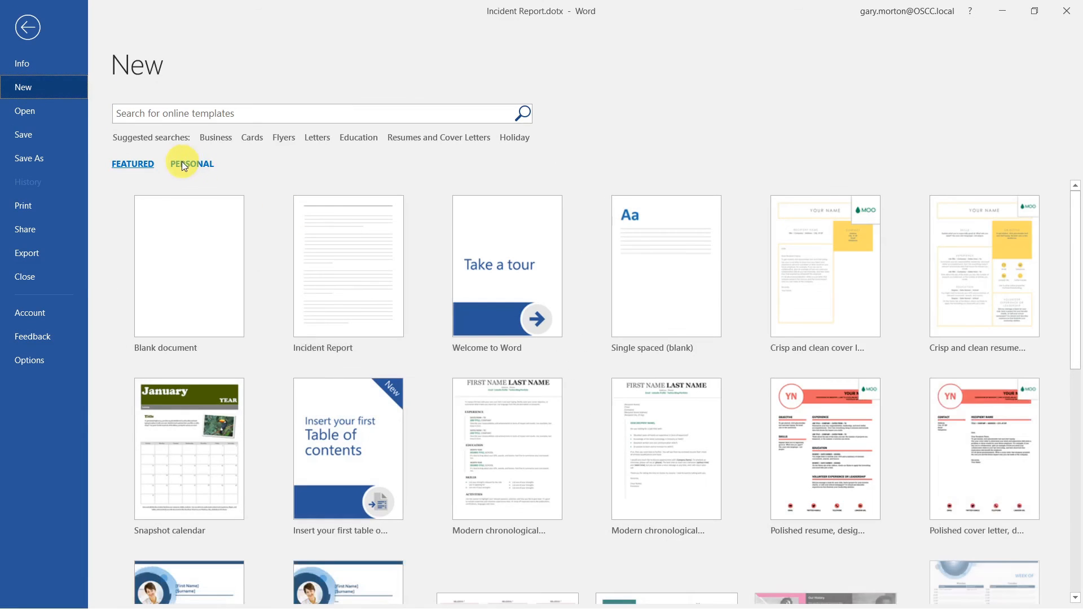
{"action": "left_click", "coordinate": [190, 163]}
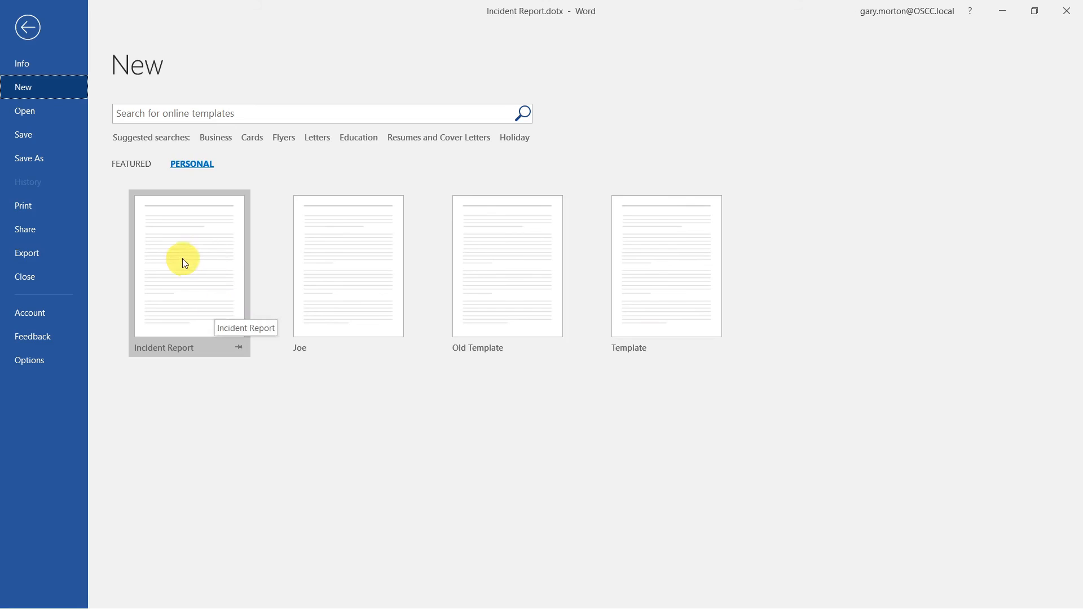
{"action": "left_click", "coordinate": [181, 260]}
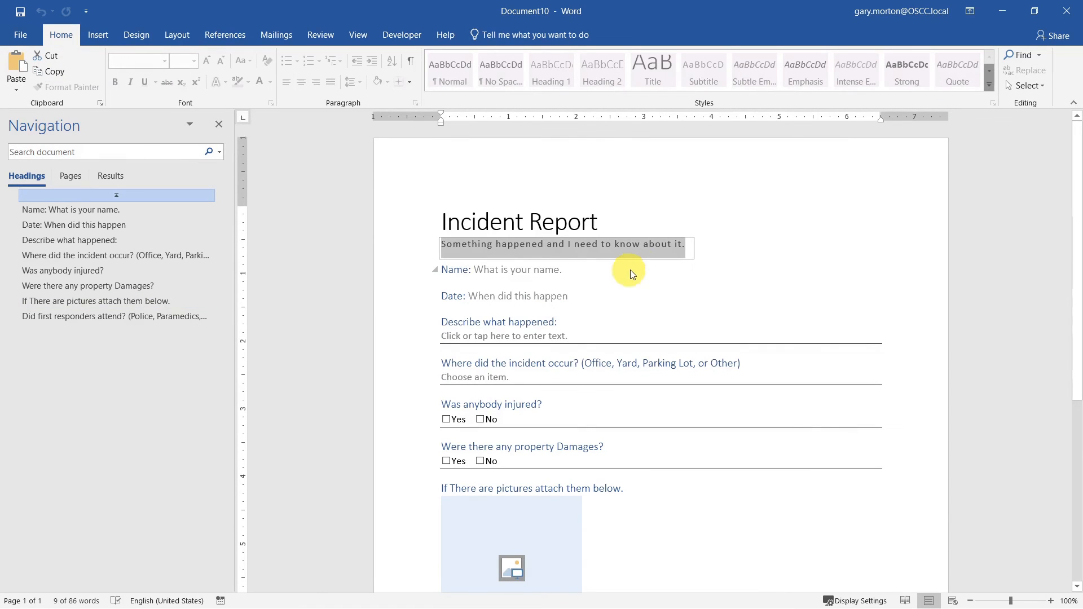
- Complete the subtitle with 'I'm here to tell you about it.' and begin entering the reporter's name
{"action": "left_click", "coordinate": [771, 250]}
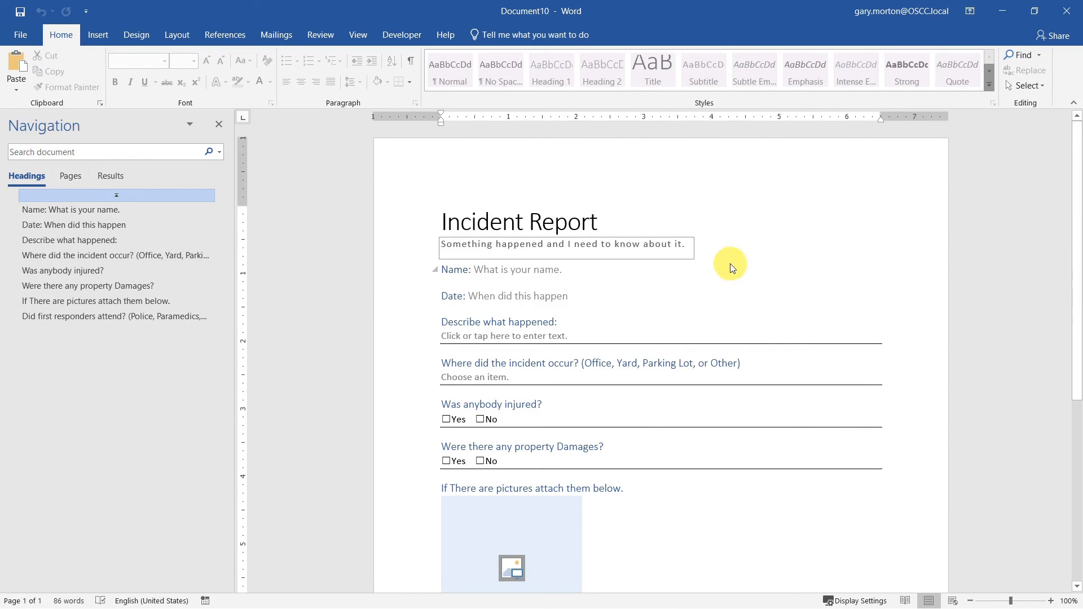
{"action": "type", "text": "n"}
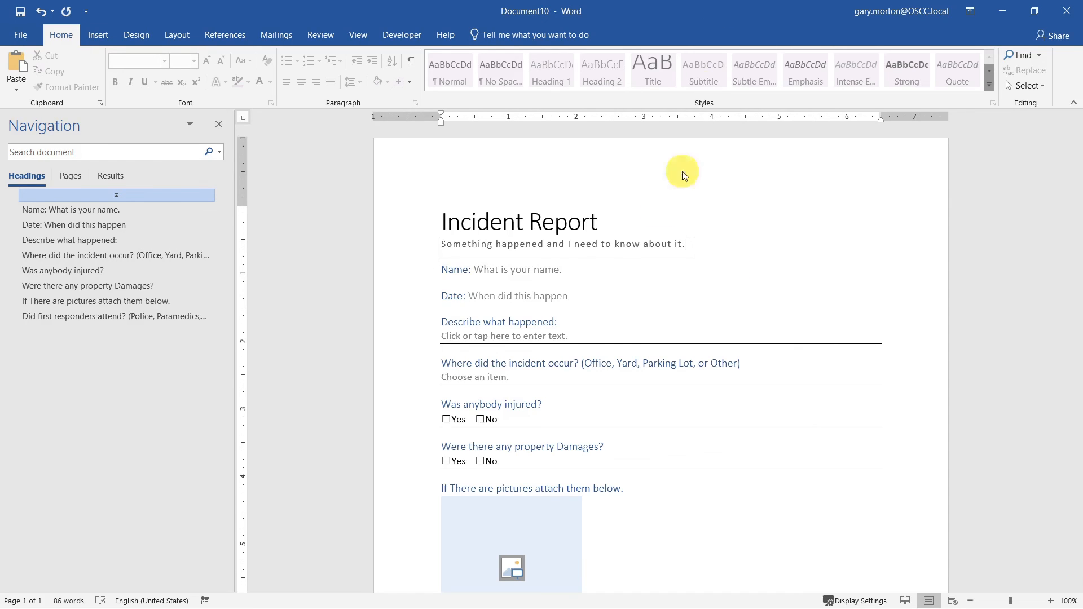
{"action": "left_click", "coordinate": [617, 249]}
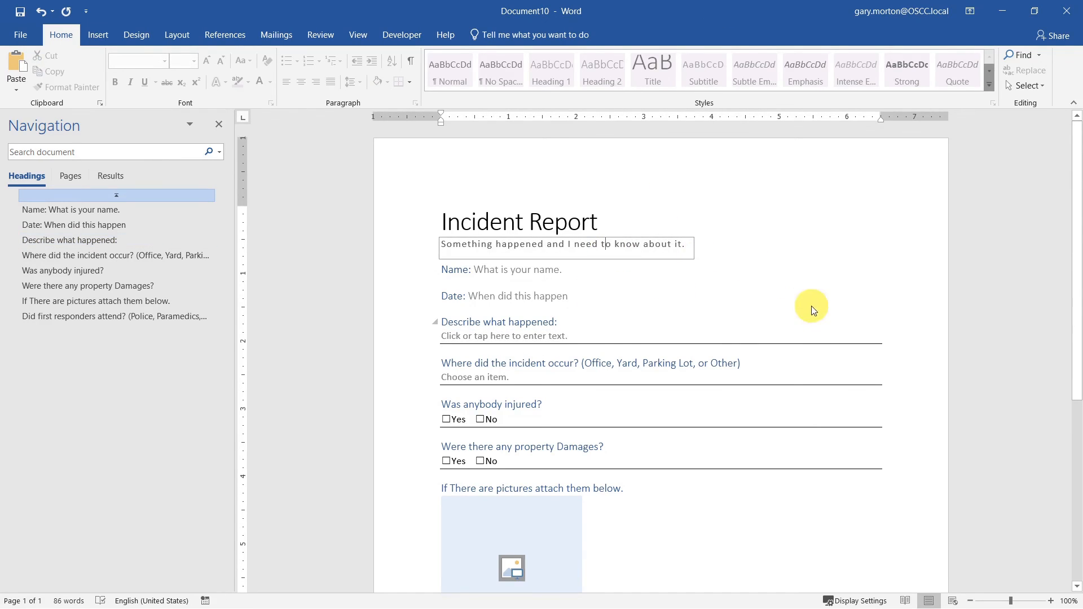
{"action": "key", "text": "Down"}
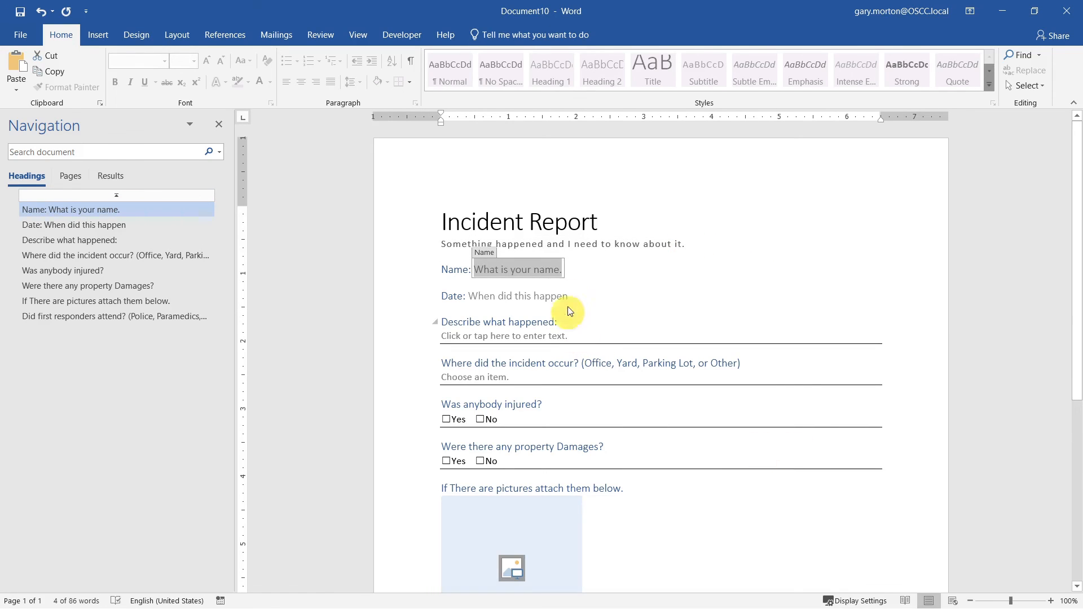
{"action": "left_click", "coordinate": [586, 246]}
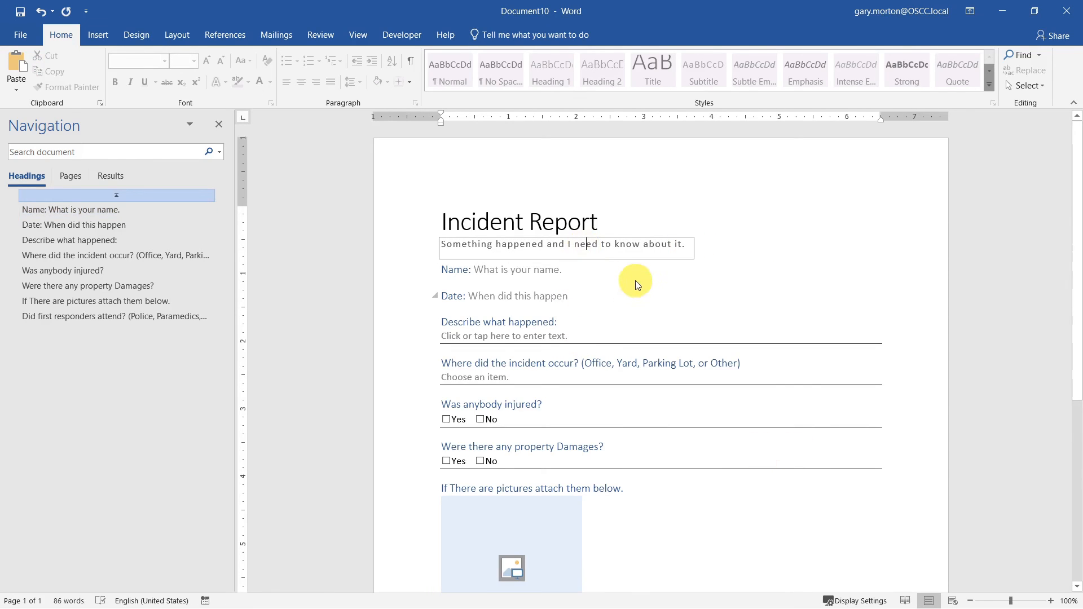
{"action": "type", "text": "He"}
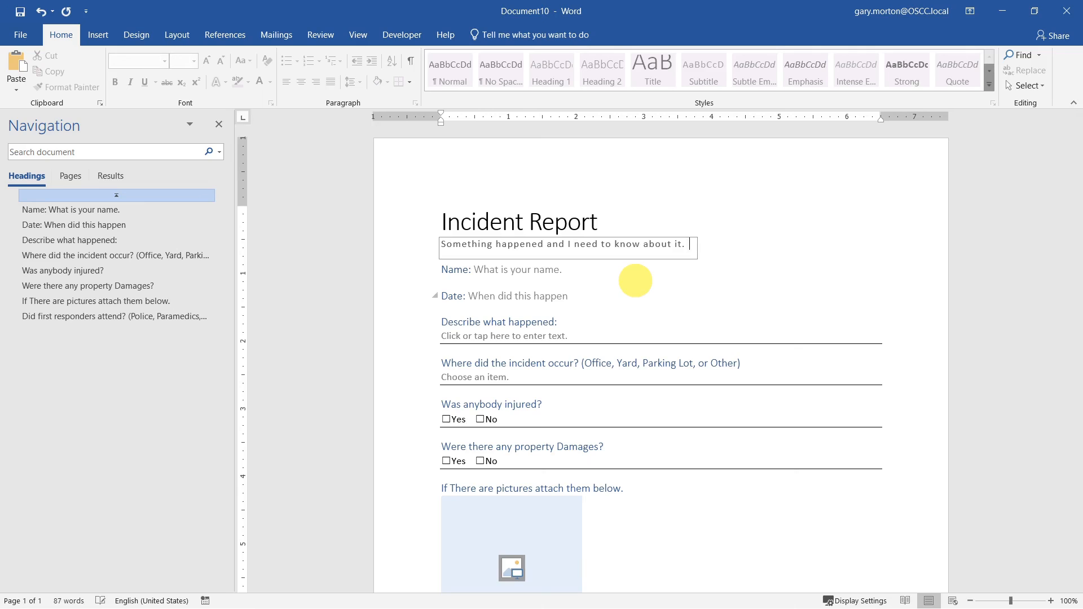
{"action": "type", "text": "nt"}
{"action": "key", "text": "BackSpace"}
{"action": "key", "text": "BackSpace"}
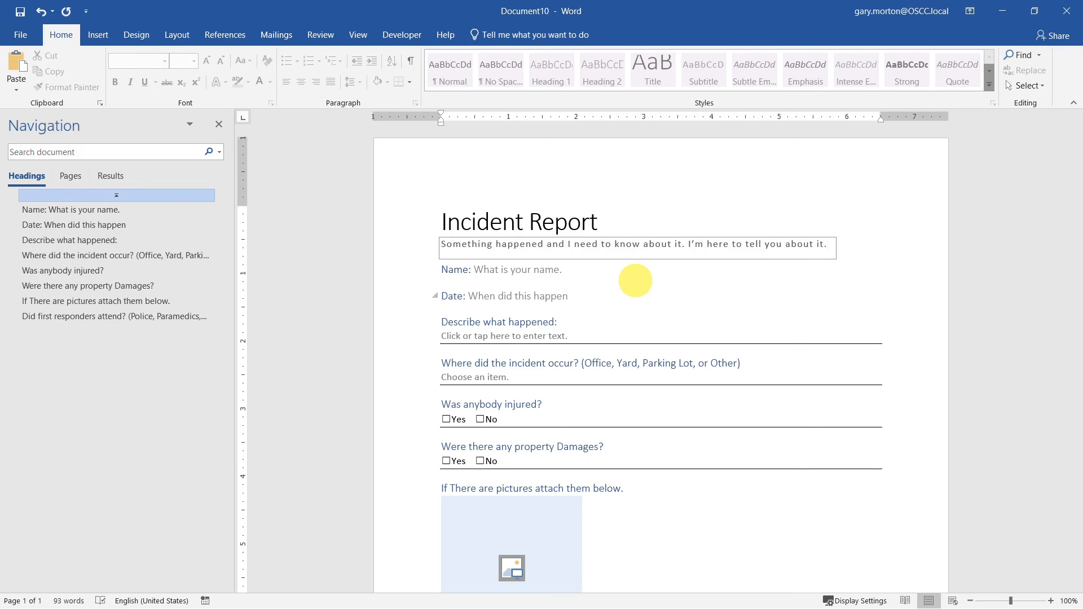
{"action": "left_click", "coordinate": [520, 272]}
{"action": "type", "text": "Gary"}
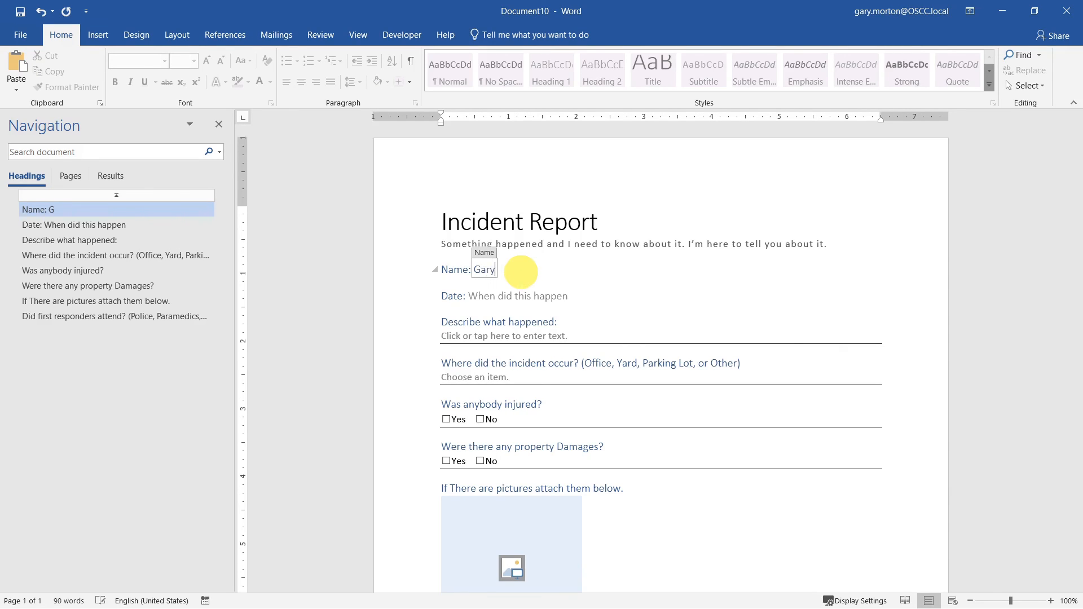
- Pick May 19, 2021 as the incident date from the calendar
{"action": "left_click", "coordinate": [538, 294]}
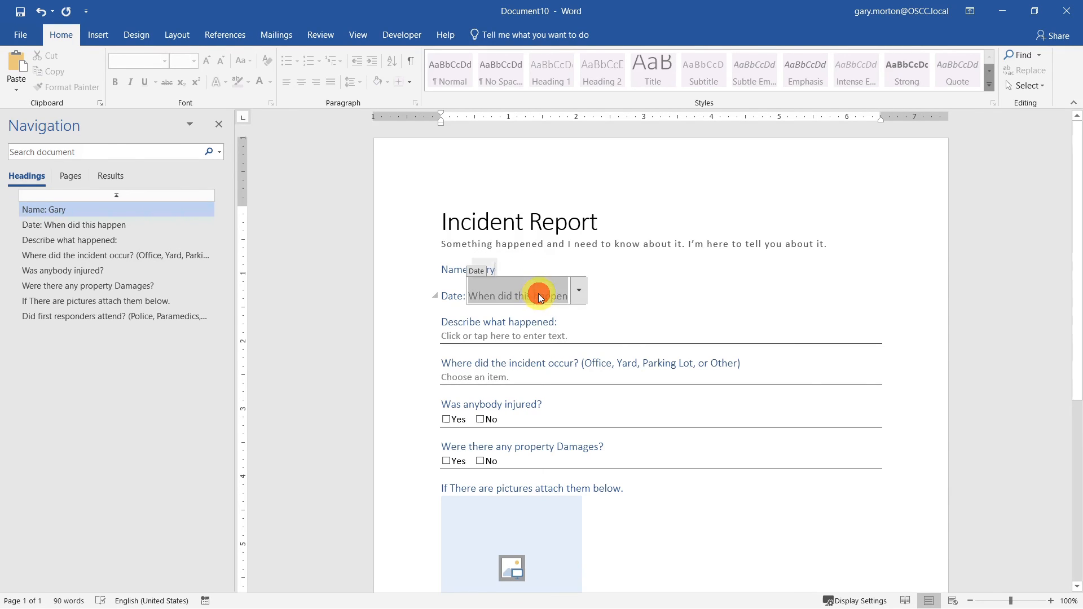
{"action": "left_click", "coordinate": [577, 296]}
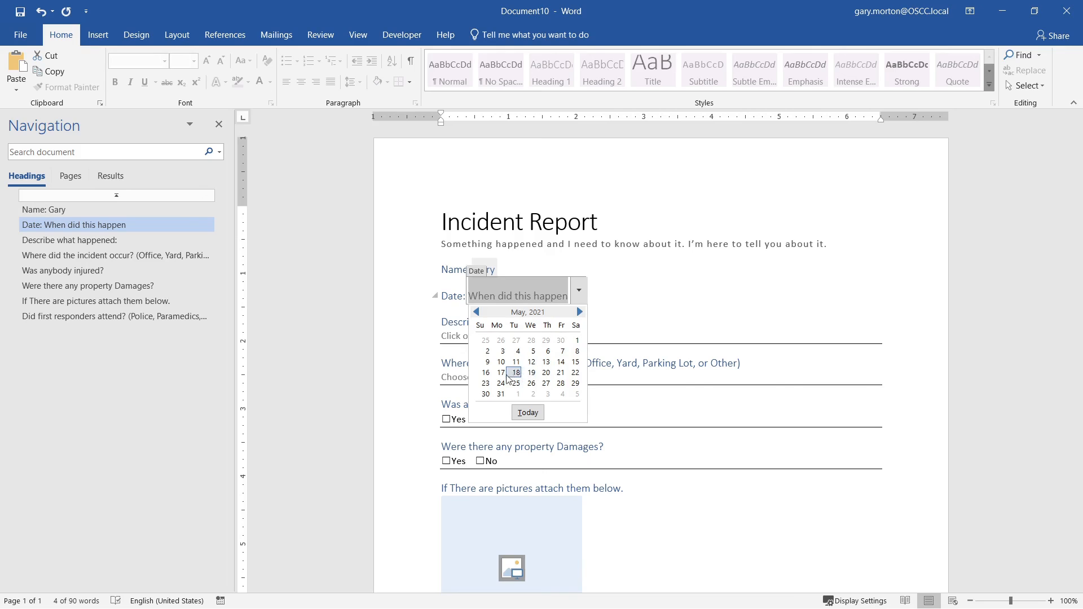
{"action": "left_click", "coordinate": [532, 373]}
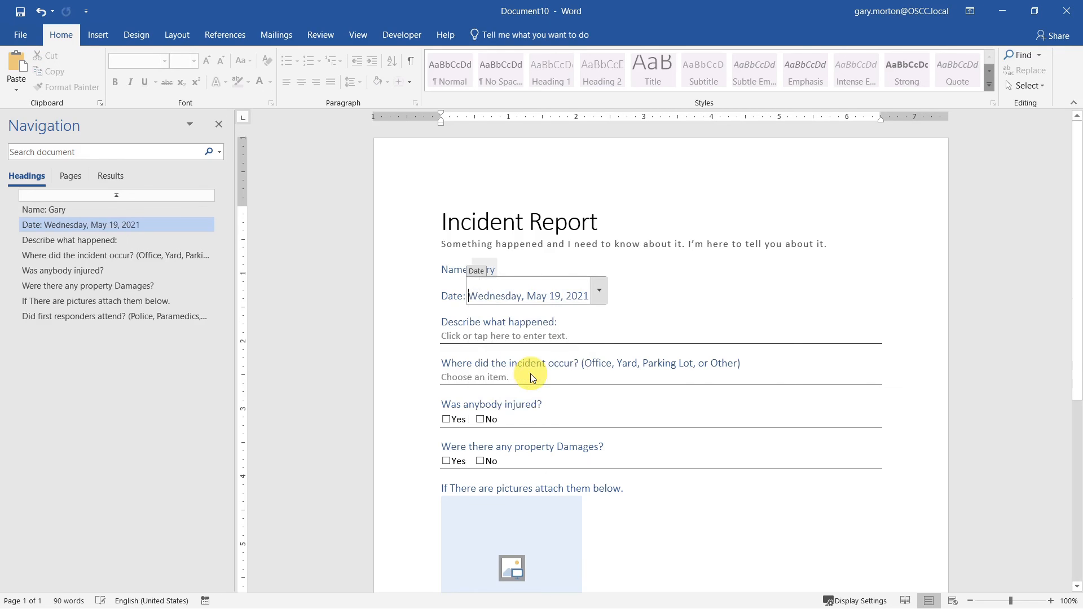
- Fill the description with =lorem() sample paragraphs and correct 'dpede' to 'pede'
{"action": "left_click", "coordinate": [567, 337]}
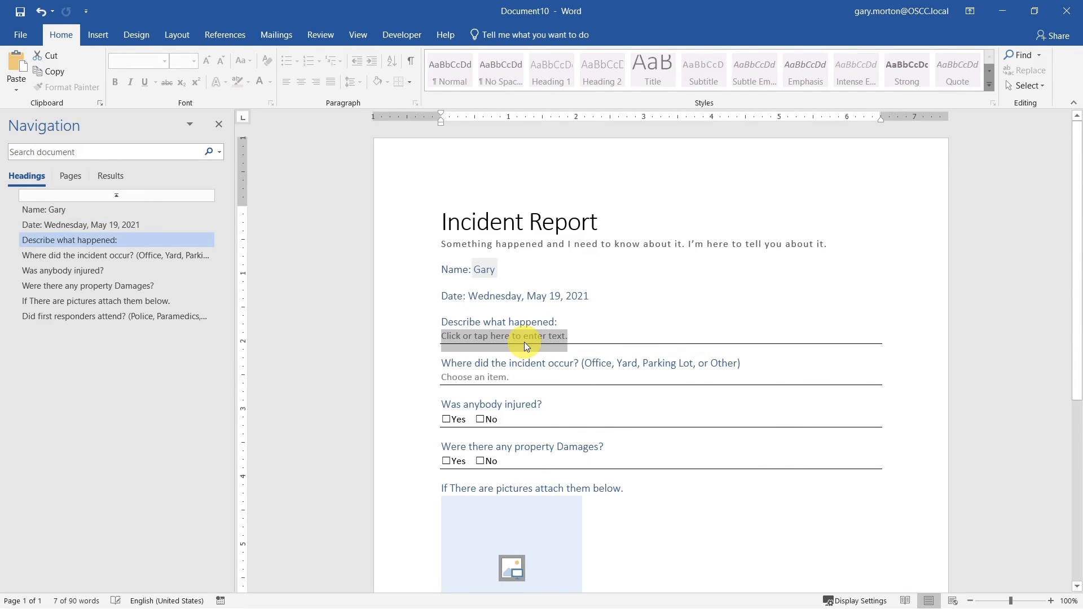
{"action": "type", "text": "=lorem"}
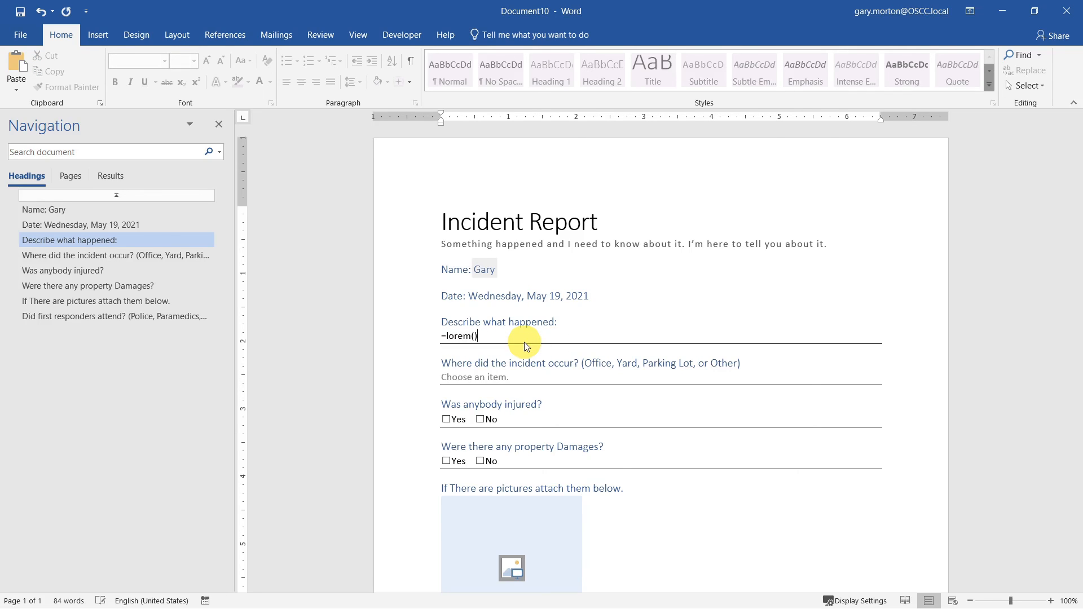
{"action": "type", "text": "()"}
{"action": "key", "text": "Return"}
{"action": "key", "text": "BackSpace"}
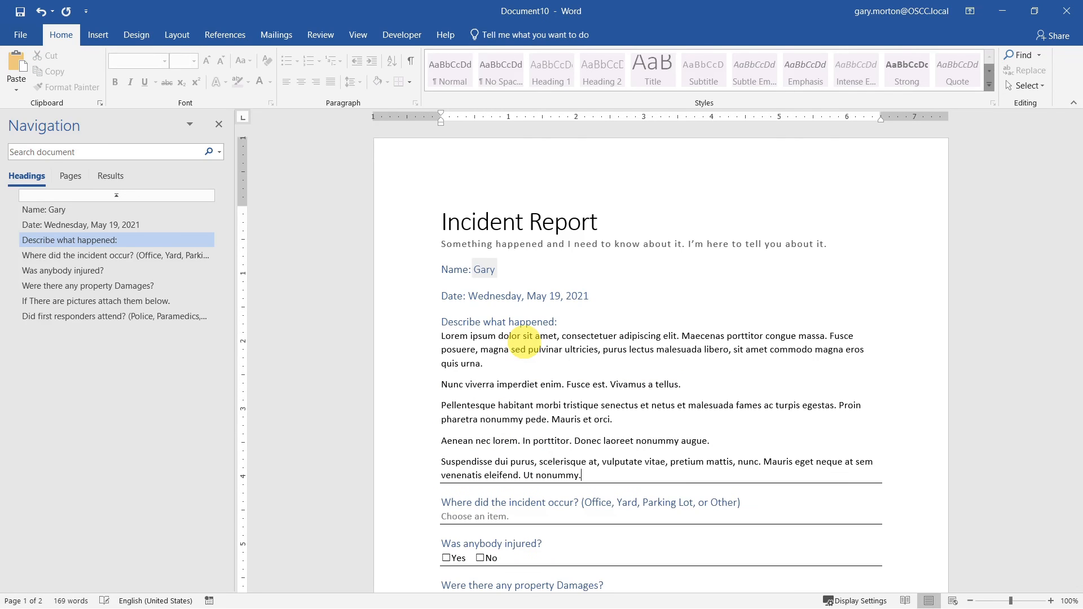
{"action": "left_click", "coordinate": [584, 323], "text": "shift"}
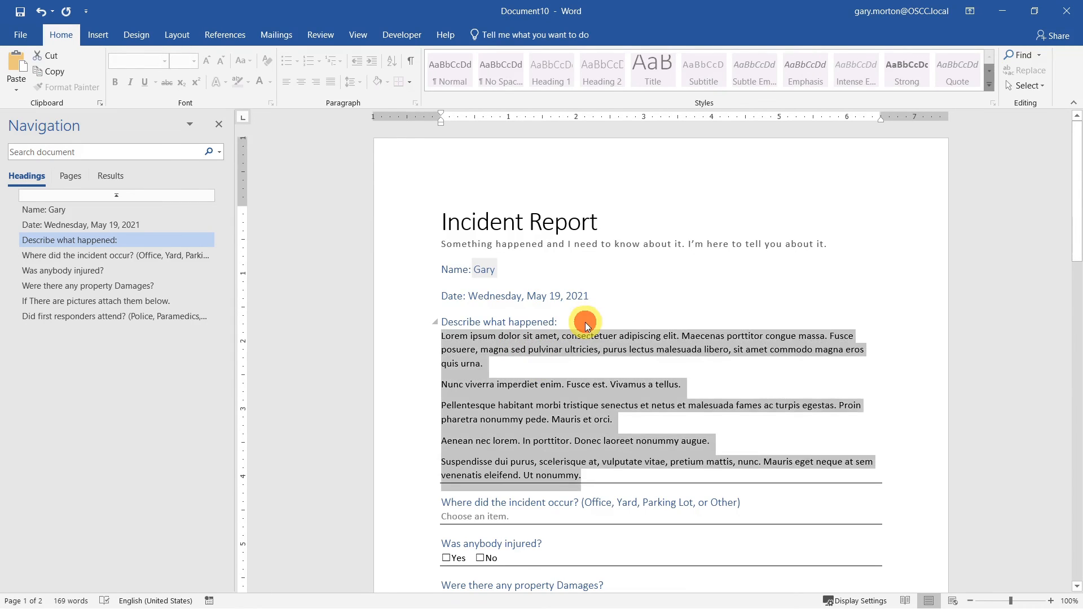
{"action": "left_click", "coordinate": [421, 367]}
{"action": "left_click", "coordinate": [530, 419]}
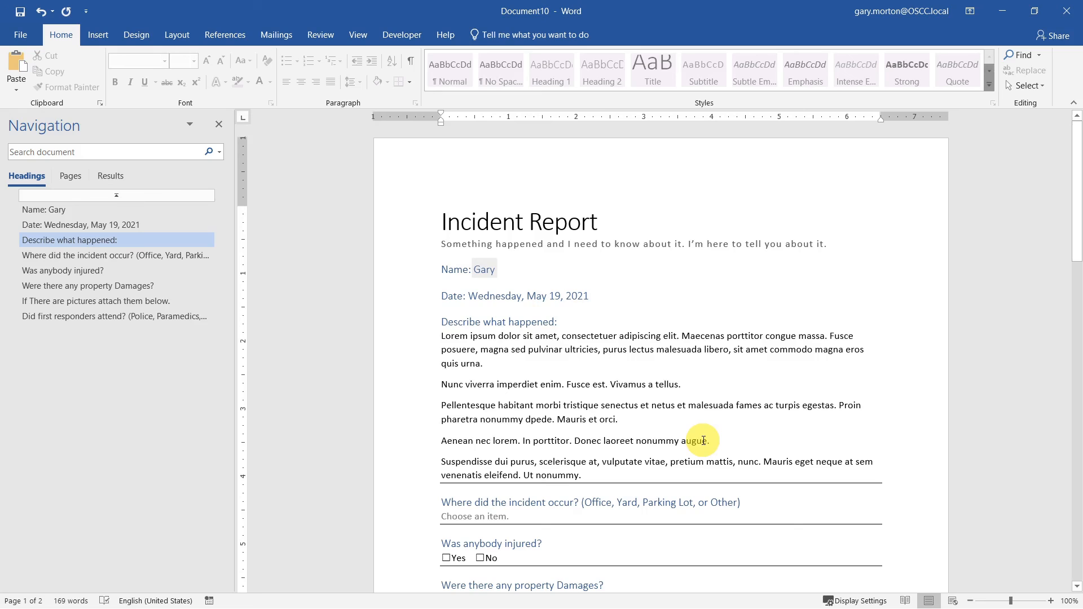
{"action": "key", "text": "BackSpace"}
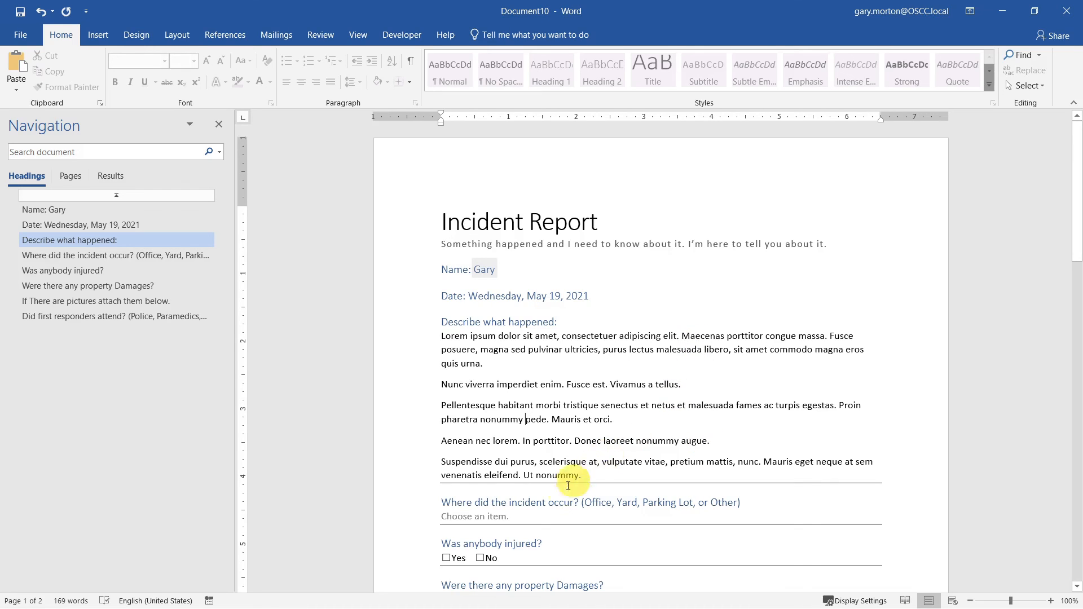
{"action": "left_click", "coordinate": [547, 498]}
- Set the incident location to 'Other Office'
{"action": "left_click", "coordinate": [523, 526]}
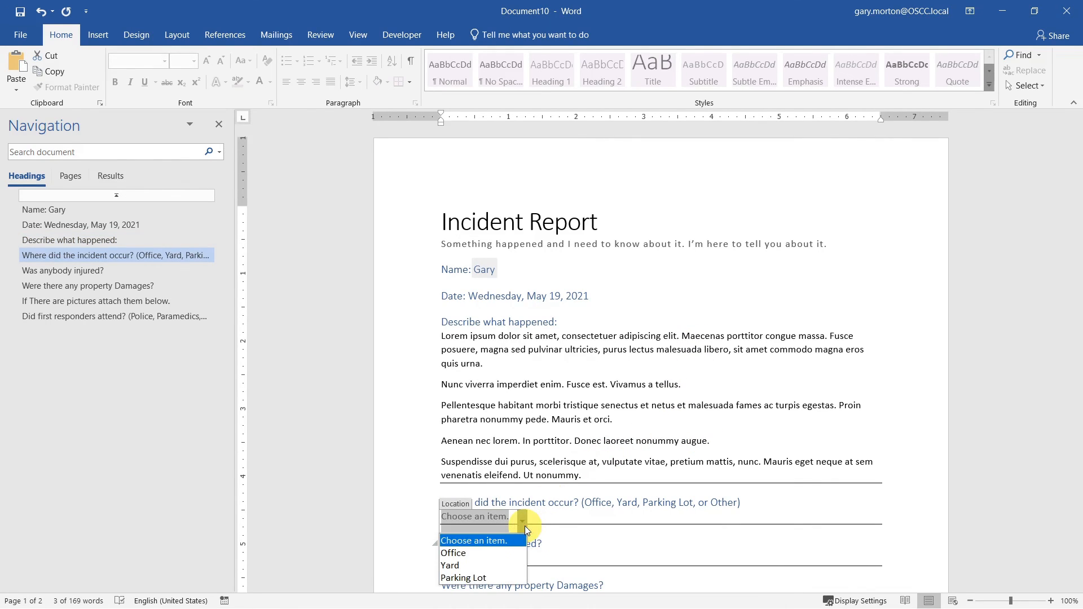
{"action": "left_click", "coordinate": [467, 553]}
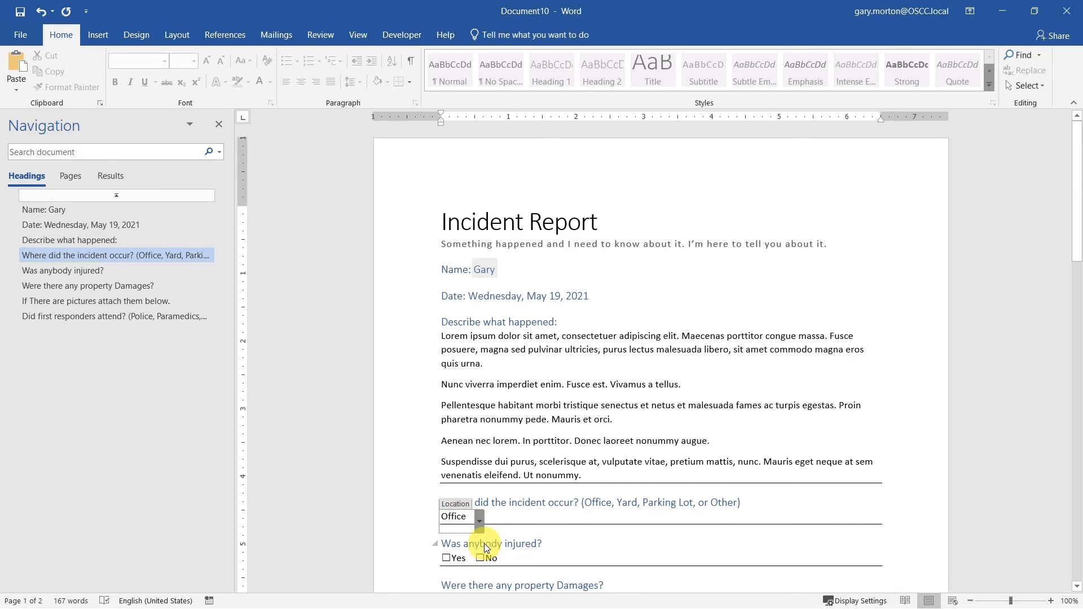
{"action": "type", "text": "Other"}
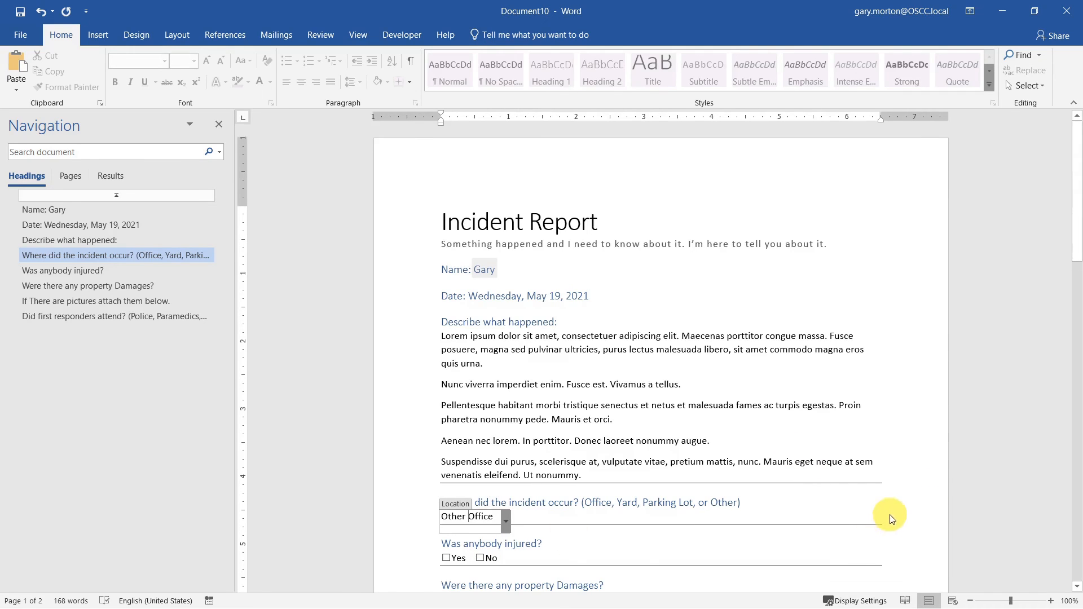
- Tick No for anybody injured and Yes for property damages
{"action": "scroll", "coordinate": [884, 491], "scroll_direction": "down", "scroll_amount": 3}
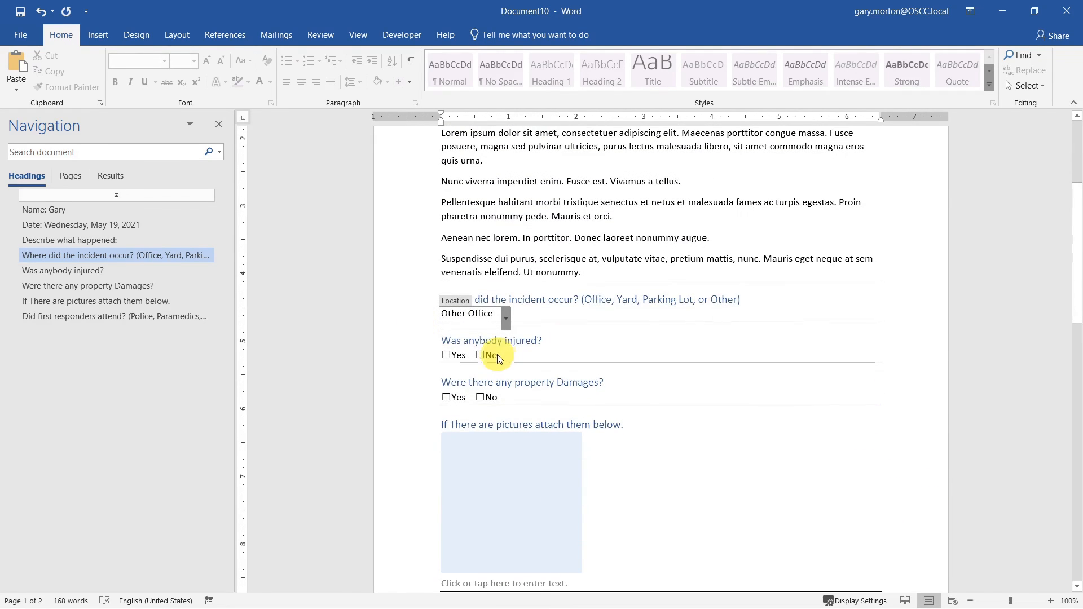
{"action": "left_click", "coordinate": [481, 355]}
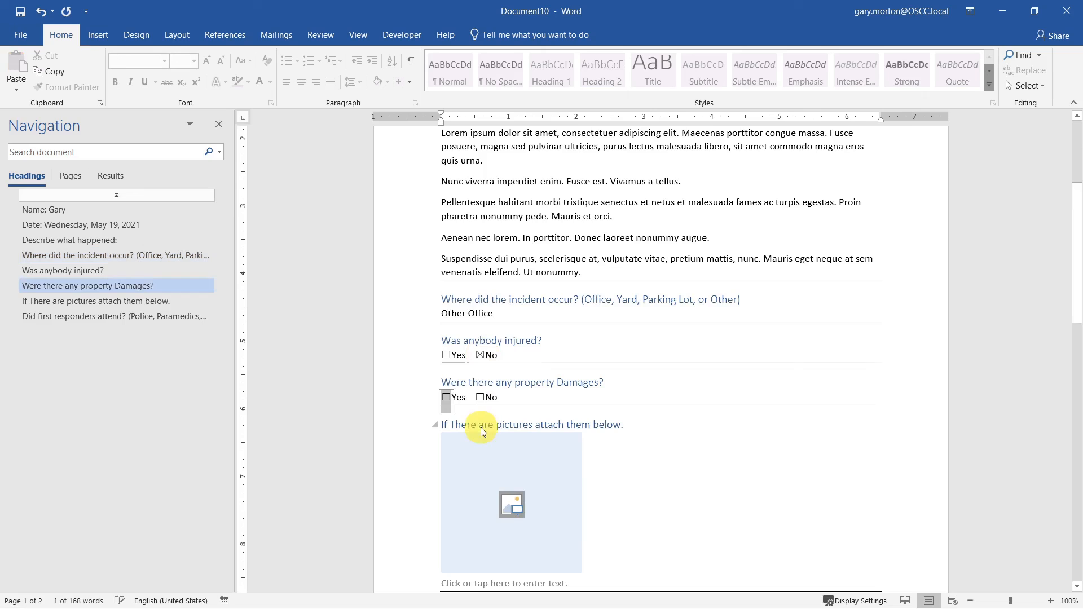
{"action": "left_click", "coordinate": [446, 397]}
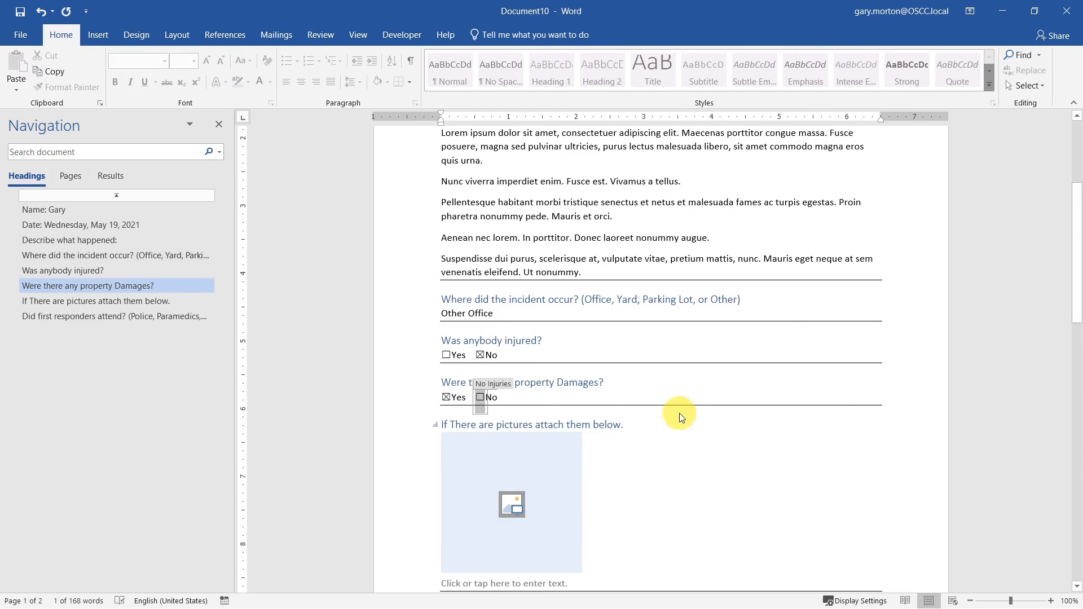
{"action": "scroll", "coordinate": [674, 411], "scroll_direction": "down", "scroll_amount": 1}
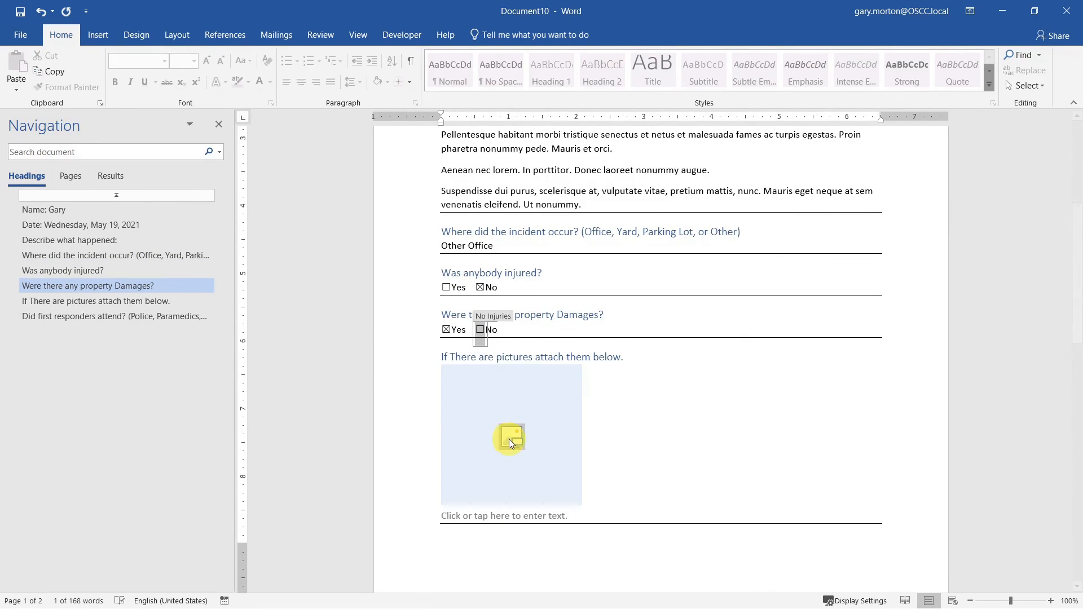
{"action": "left_click", "coordinate": [509, 439]}
- Insert an online 'pear' image of two pears into the picture placeholder and start its caption
{"action": "left_click", "coordinate": [414, 335]}
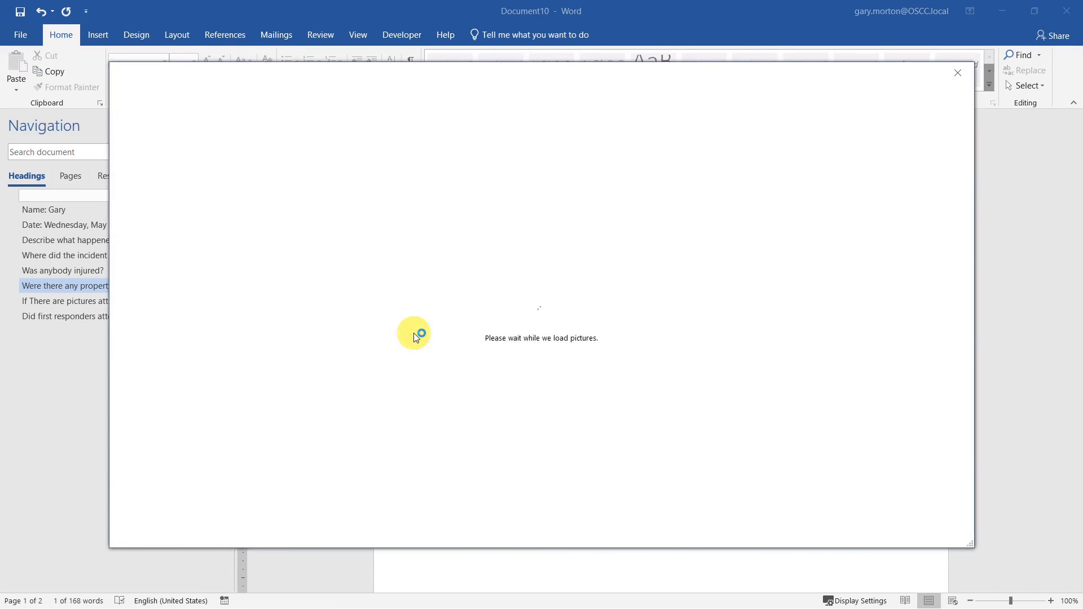
{"action": "type", "text": "pear"}
{"action": "key", "text": "Return"}
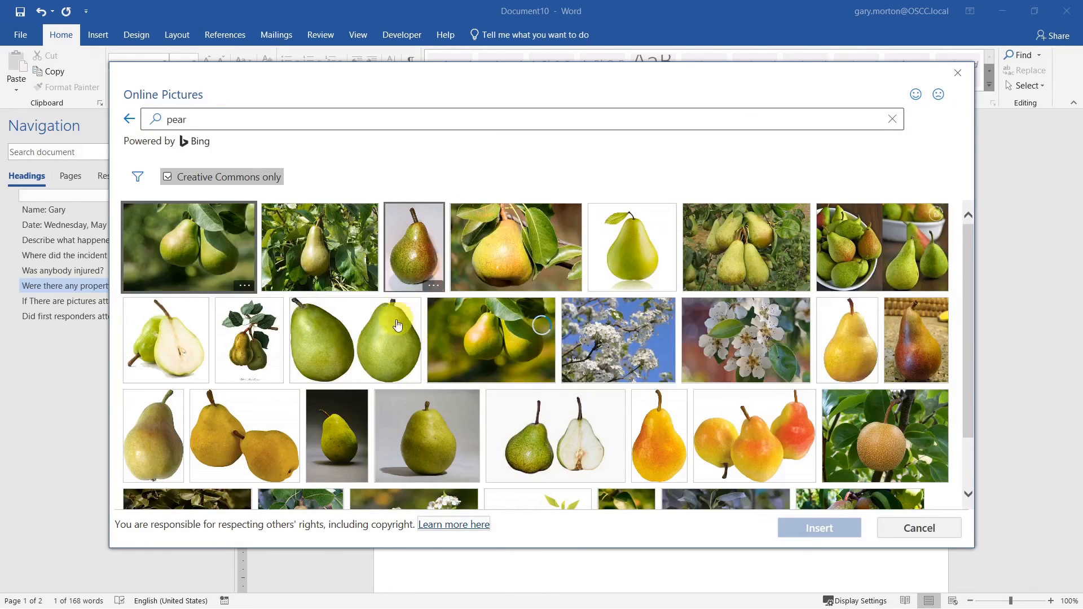
{"action": "left_click", "coordinate": [414, 337]}
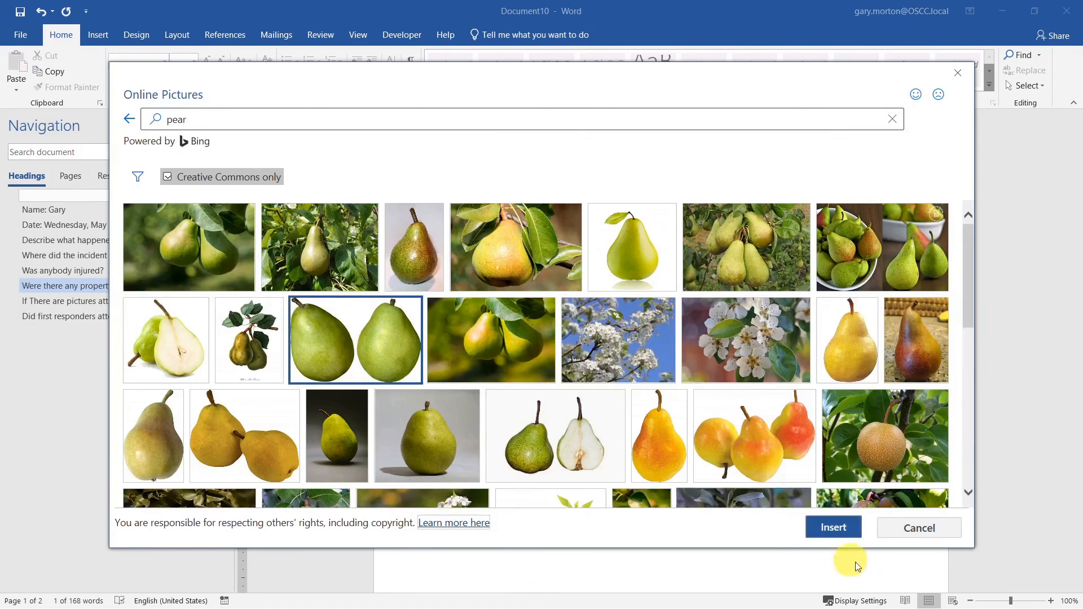
{"action": "left_click", "coordinate": [837, 530]}
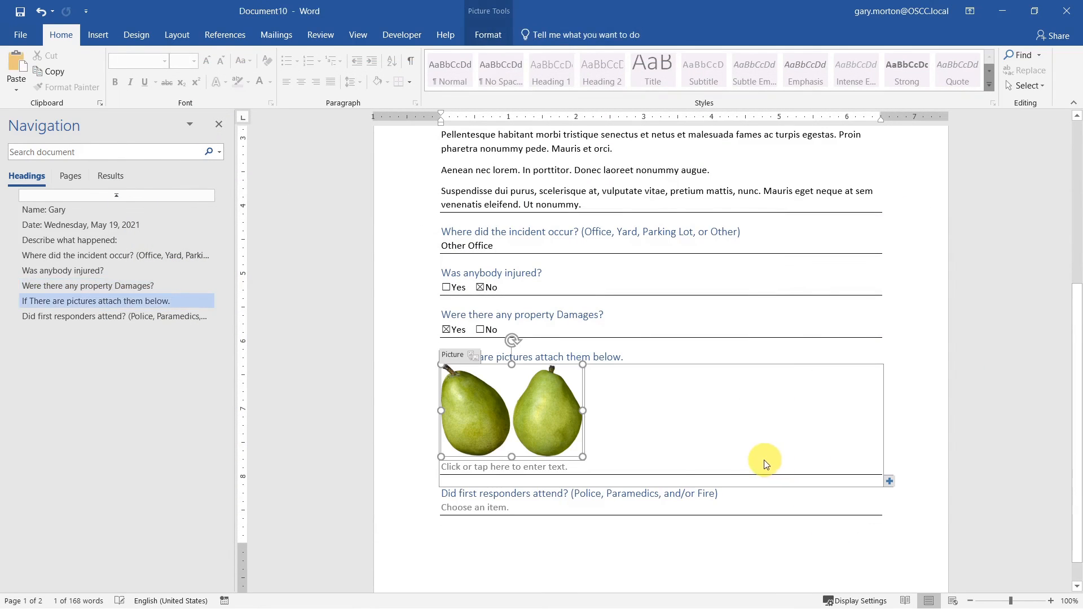
{"action": "left_click", "coordinate": [522, 466]}
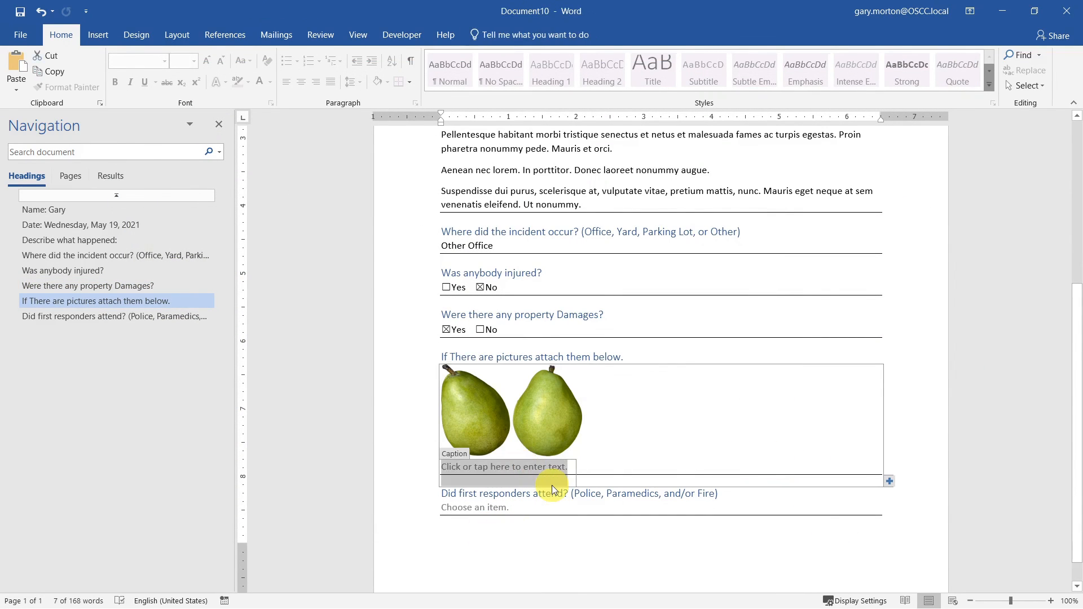
{"action": "type", "text": "A pair of pears"}
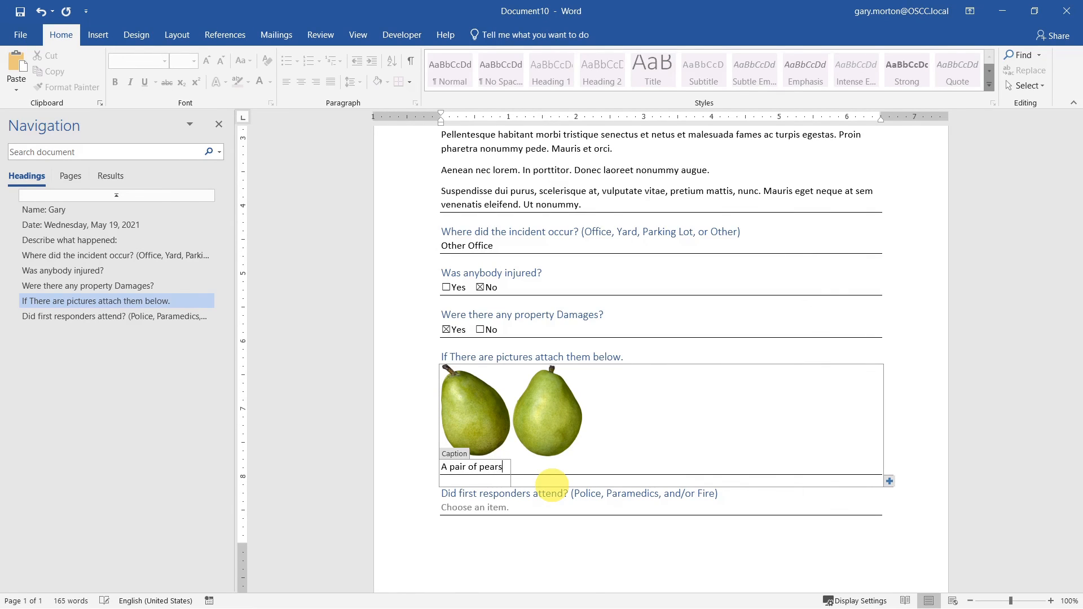
- Add a second picture entry with a single pear photo captioned 'Another pear'
{"action": "left_click", "coordinate": [890, 480]}
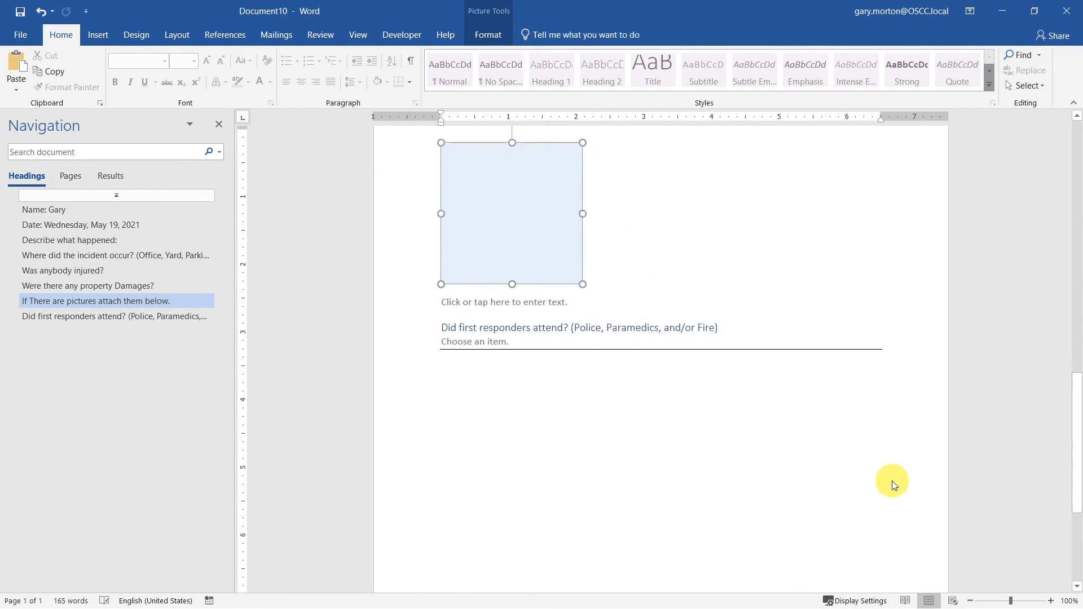
{"action": "left_click", "coordinate": [510, 206]}
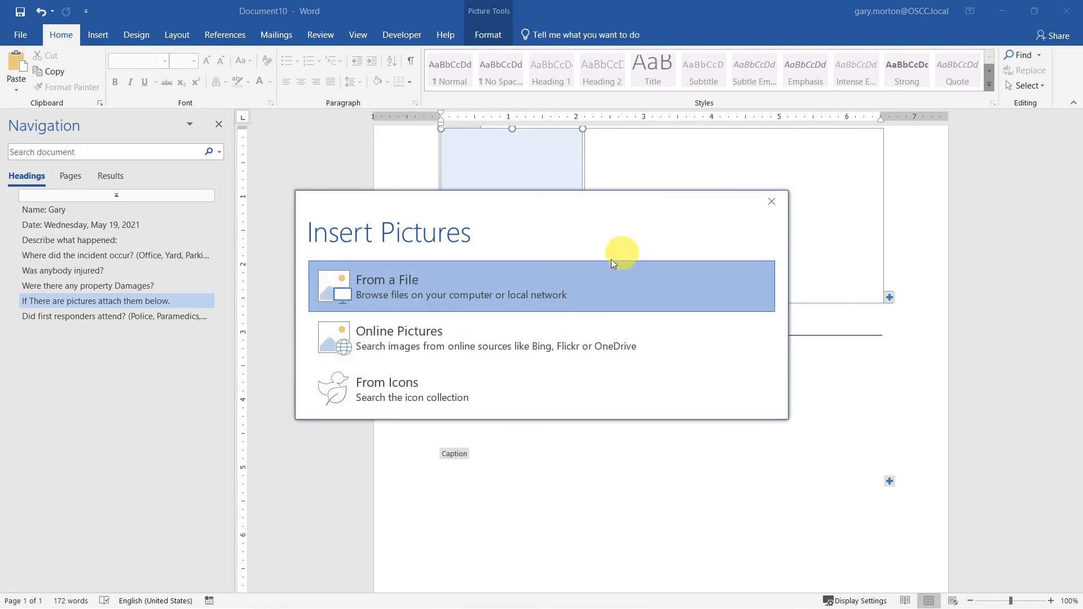
{"action": "left_click", "coordinate": [424, 334]}
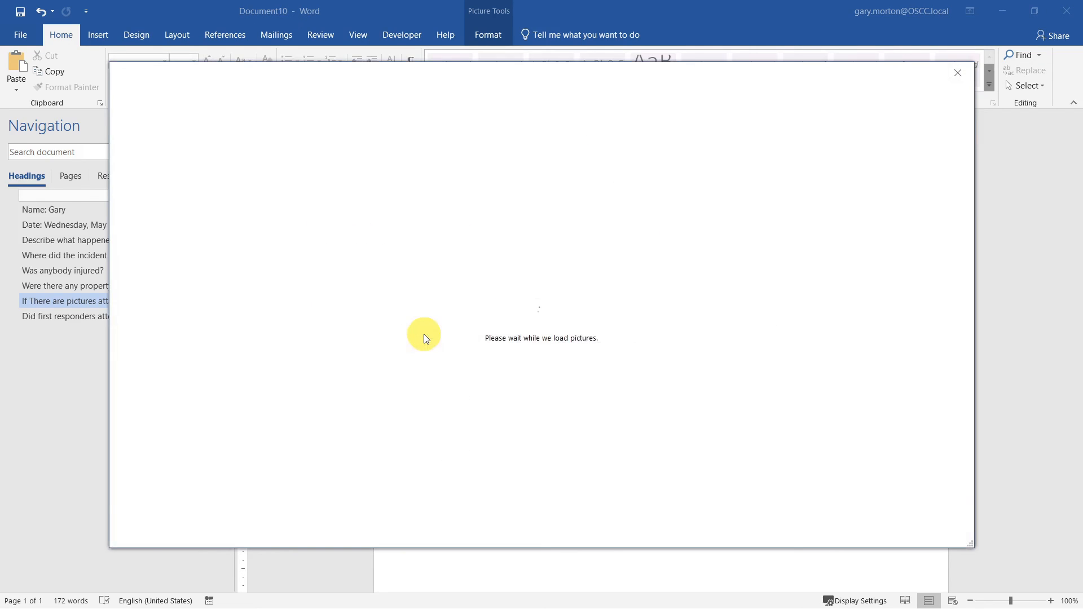
{"action": "type", "text": "pear"}
{"action": "key", "text": "Return"}
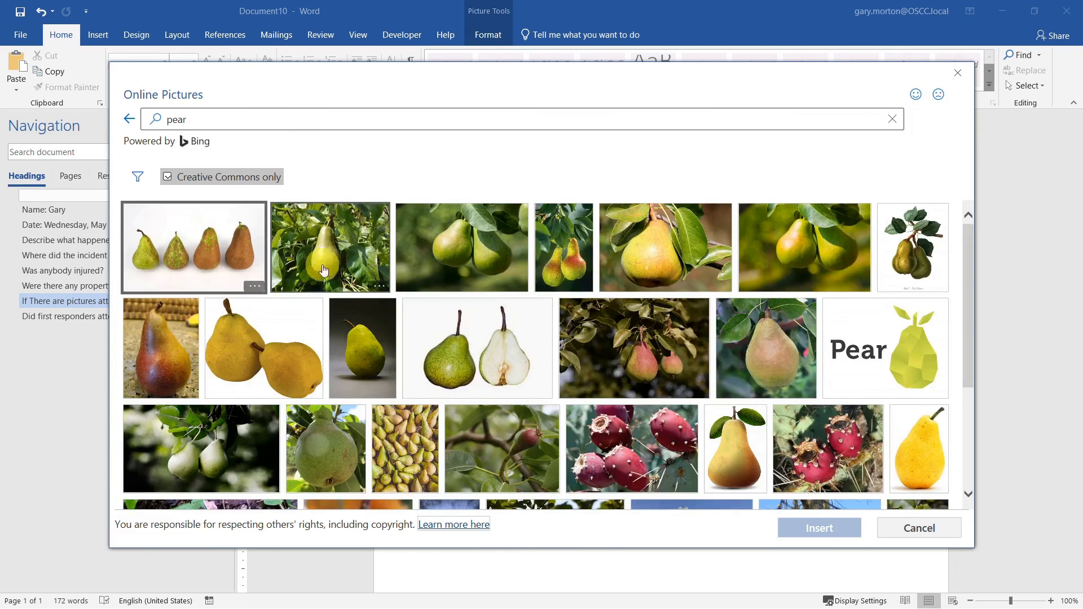
{"action": "left_click", "coordinate": [363, 341]}
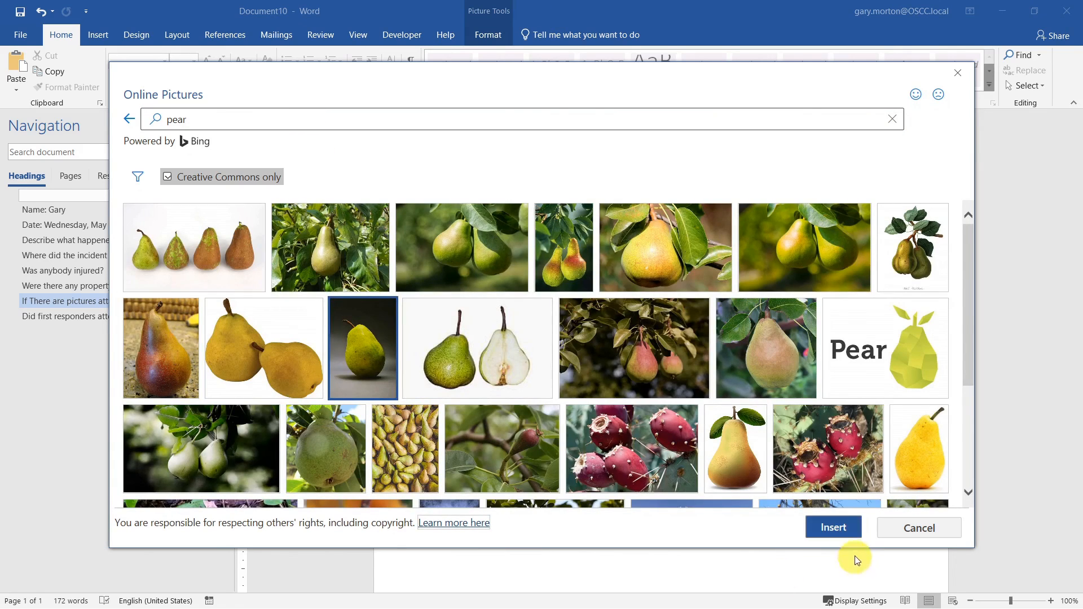
{"action": "left_click", "coordinate": [841, 533]}
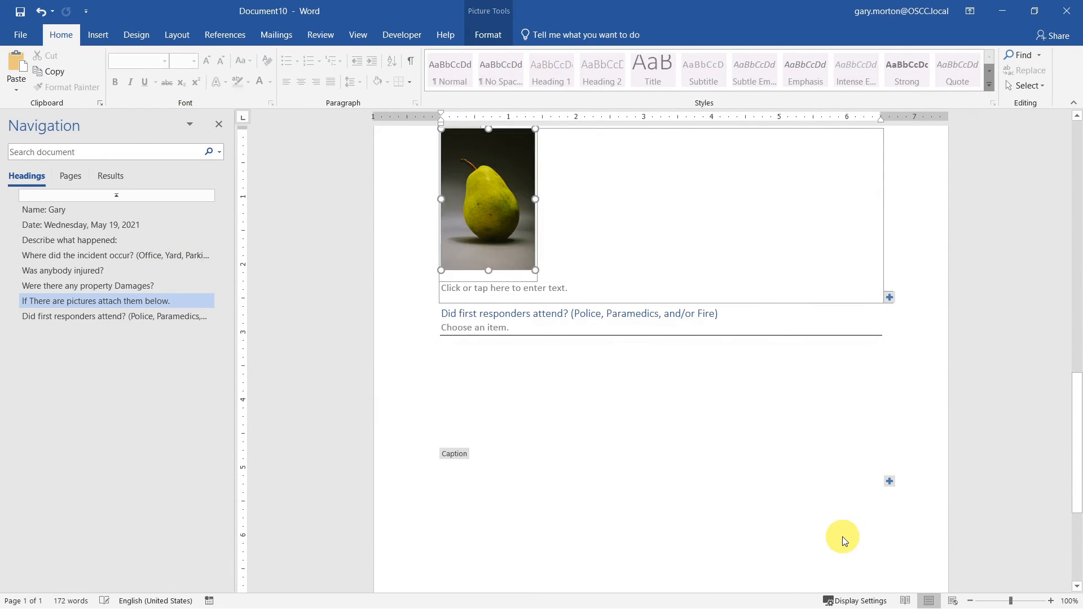
{"action": "left_click", "coordinate": [553, 288]}
{"action": "type", "text": "another"}
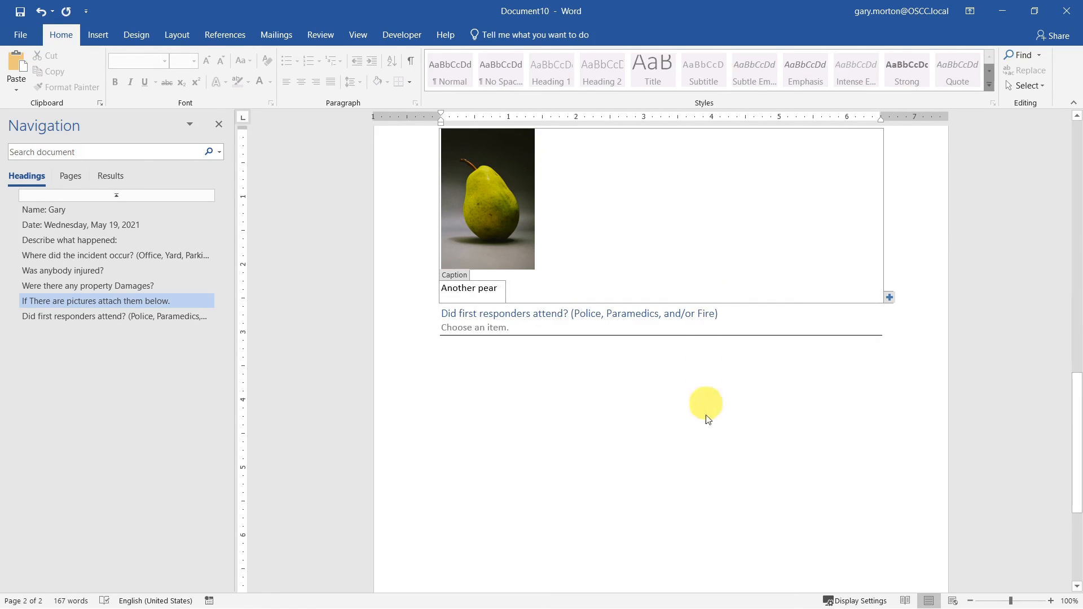
- Choose Police and Ambulance as the first-responders answer
{"action": "left_click", "coordinate": [642, 314]}
{"action": "left_click", "coordinate": [511, 333]}
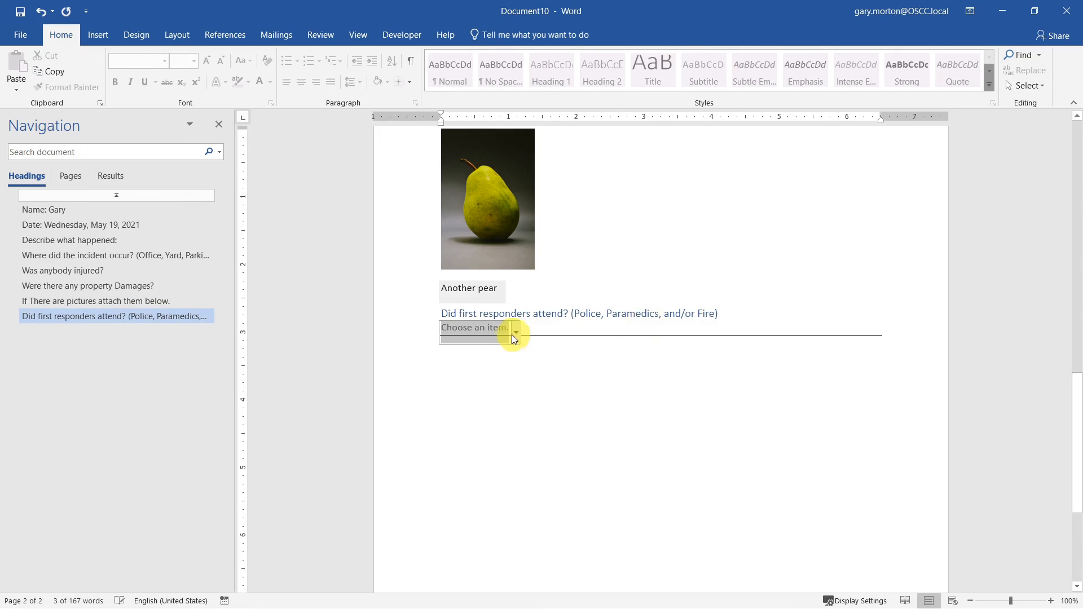
{"action": "left_click", "coordinate": [515, 336]}
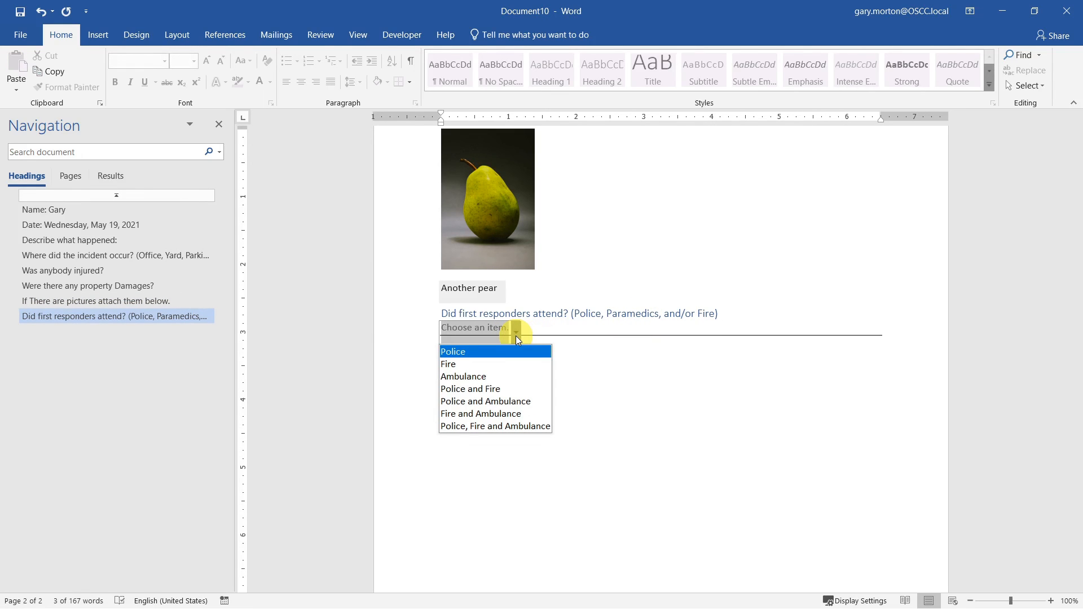
{"action": "left_click", "coordinate": [496, 401]}
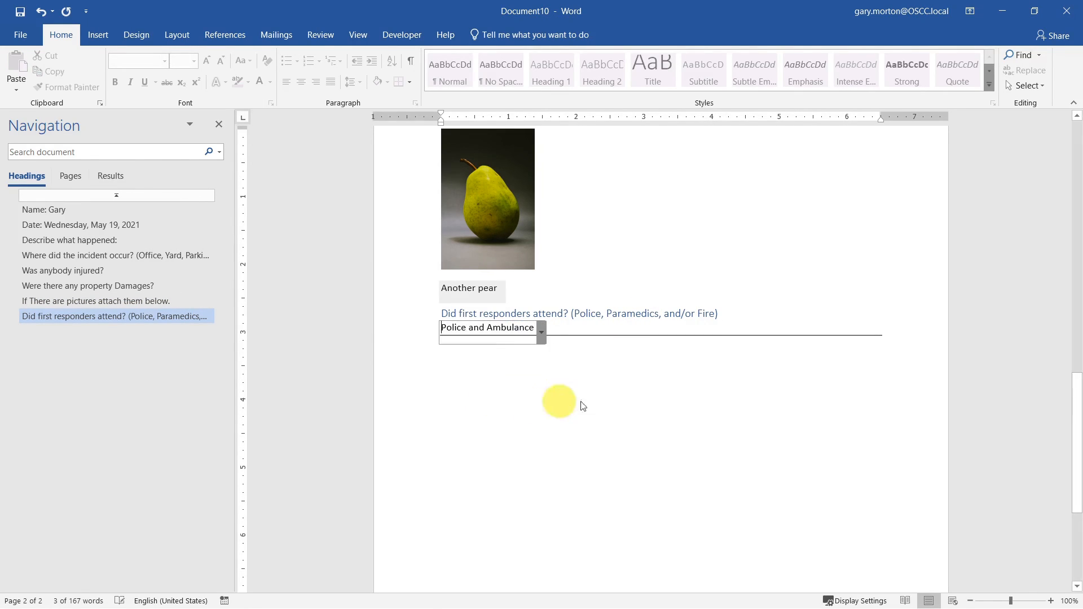
{"action": "left_click", "coordinate": [773, 434]}
- Close the test document without saving its changes
{"action": "key", "text": "ctrl+Home"}
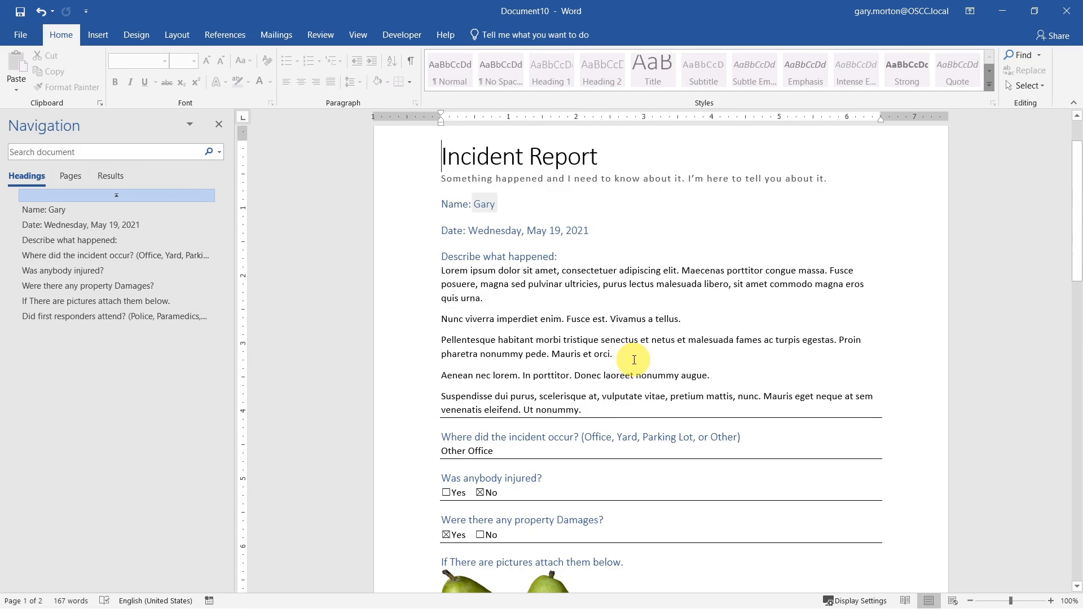
{"action": "left_click", "coordinate": [1065, 11]}
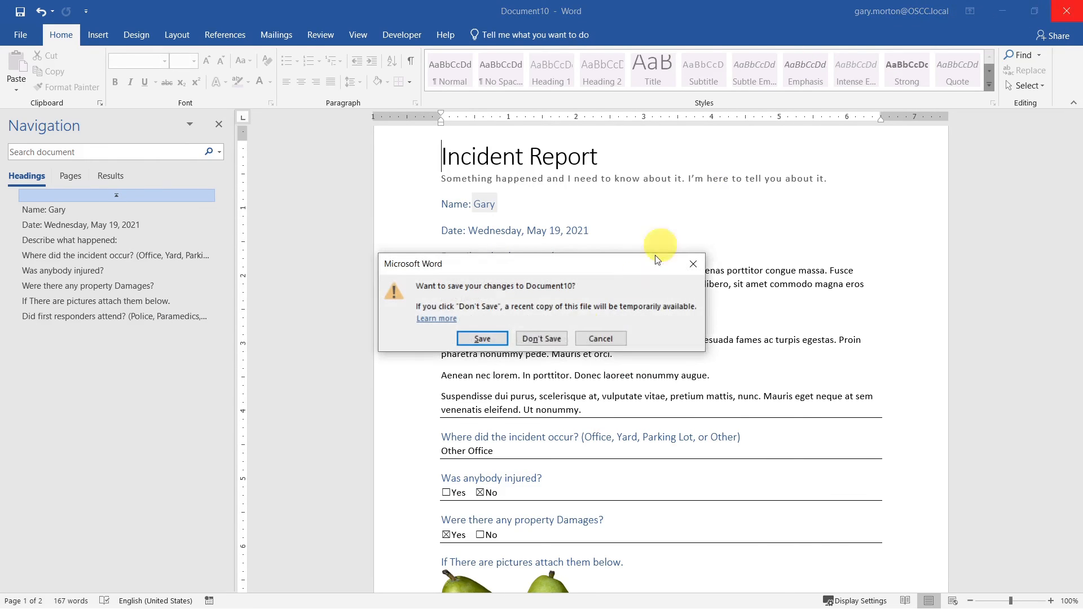
{"action": "left_click", "coordinate": [532, 338]}
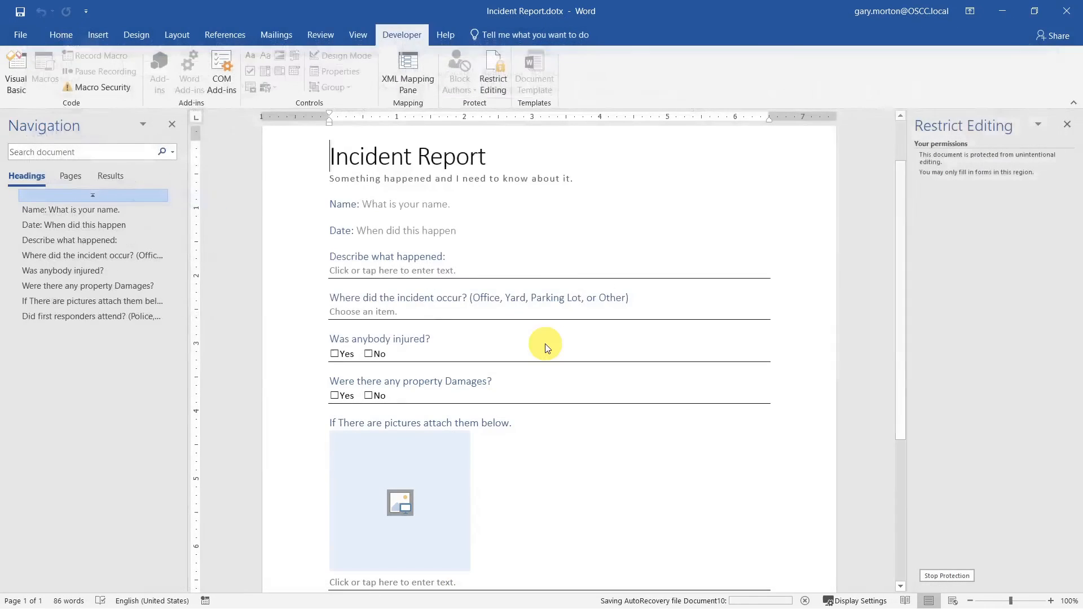
- Stop the Incident Report template's editing protection using its password, then show the File Info page
{"action": "left_click", "coordinate": [459, 268]}
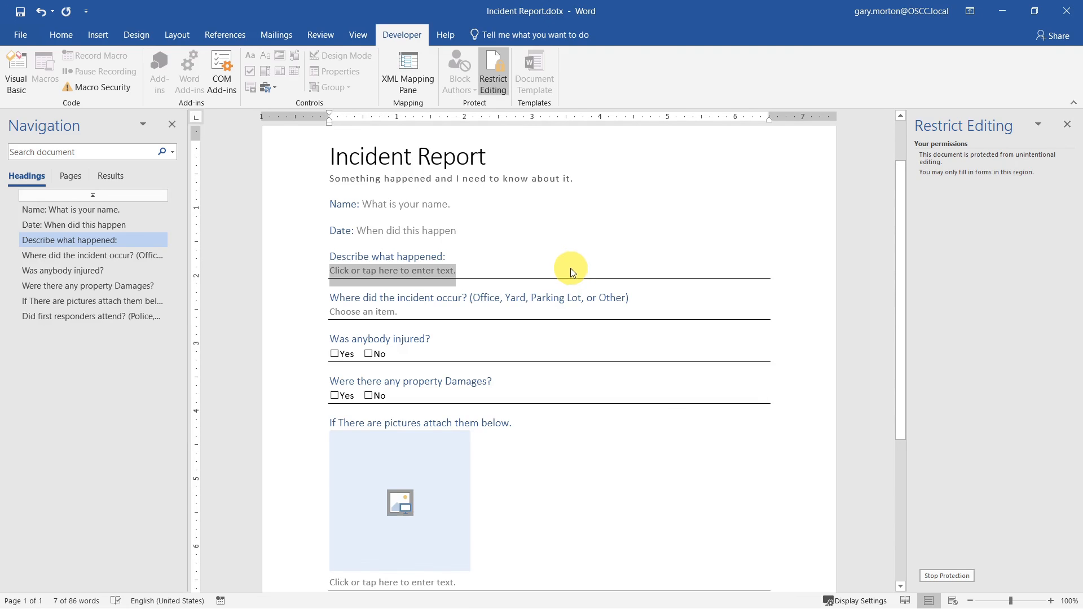
{"action": "left_click", "coordinate": [947, 575]}
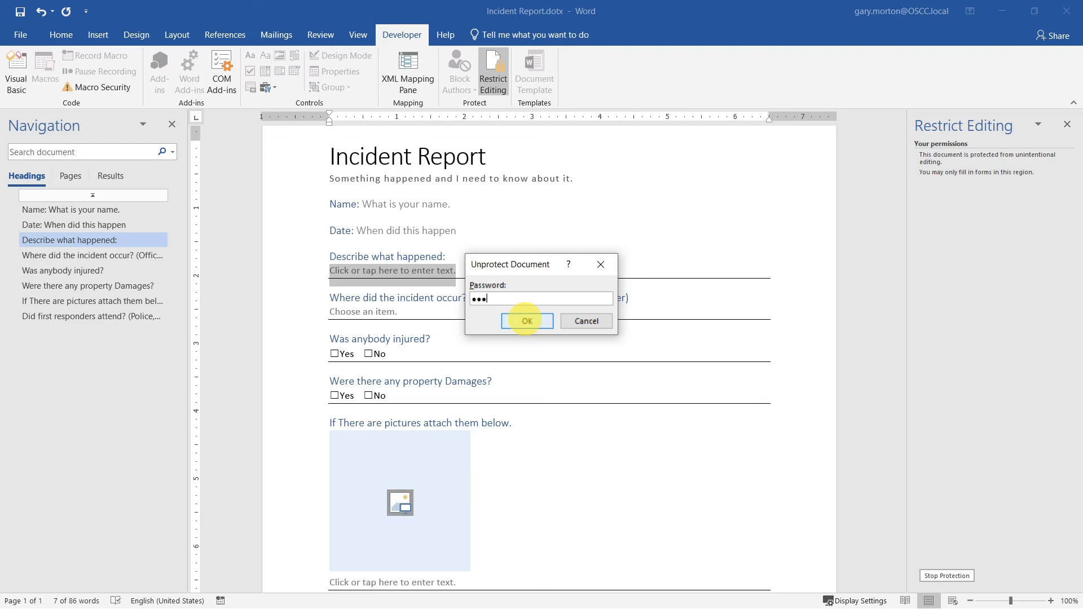
{"action": "left_click", "coordinate": [524, 320]}
{"action": "left_click", "coordinate": [16, 33]}
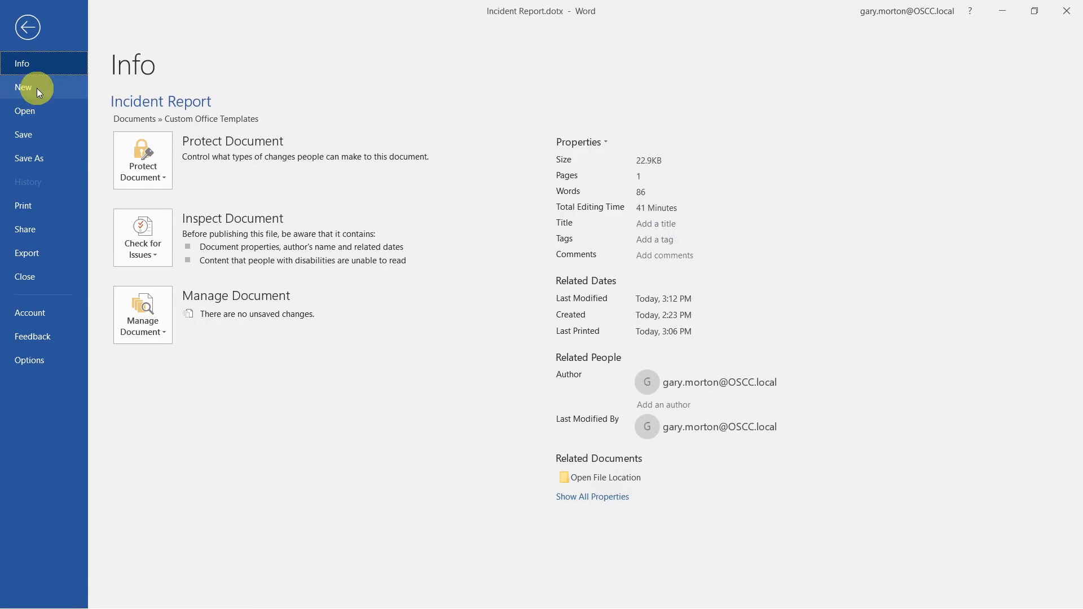
- Start a new report from the template and fill the description with =lorem() sample paragraphs
{"action": "left_click", "coordinate": [38, 90]}
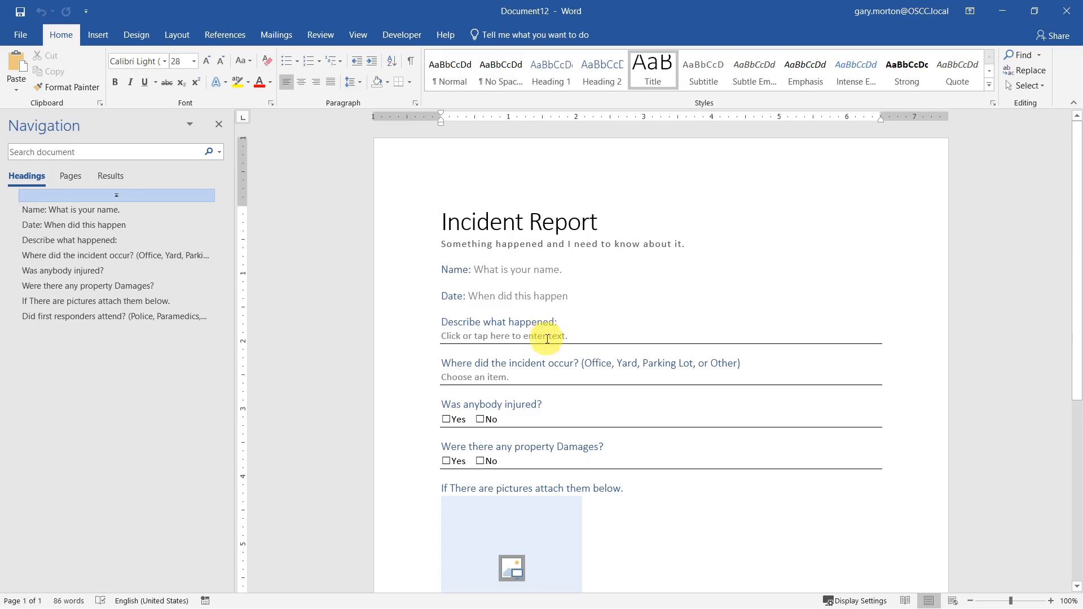
{"action": "left_click", "coordinate": [624, 335]}
{"action": "type", "text": "=l"}
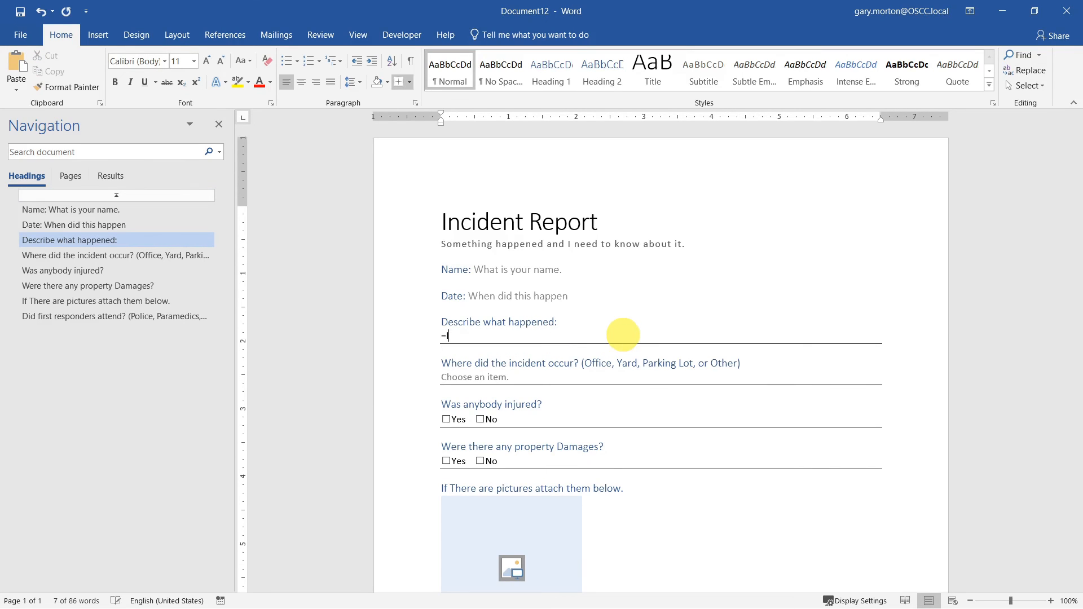
{"action": "type", "text": "orem()"}
{"action": "key", "text": "Return"}
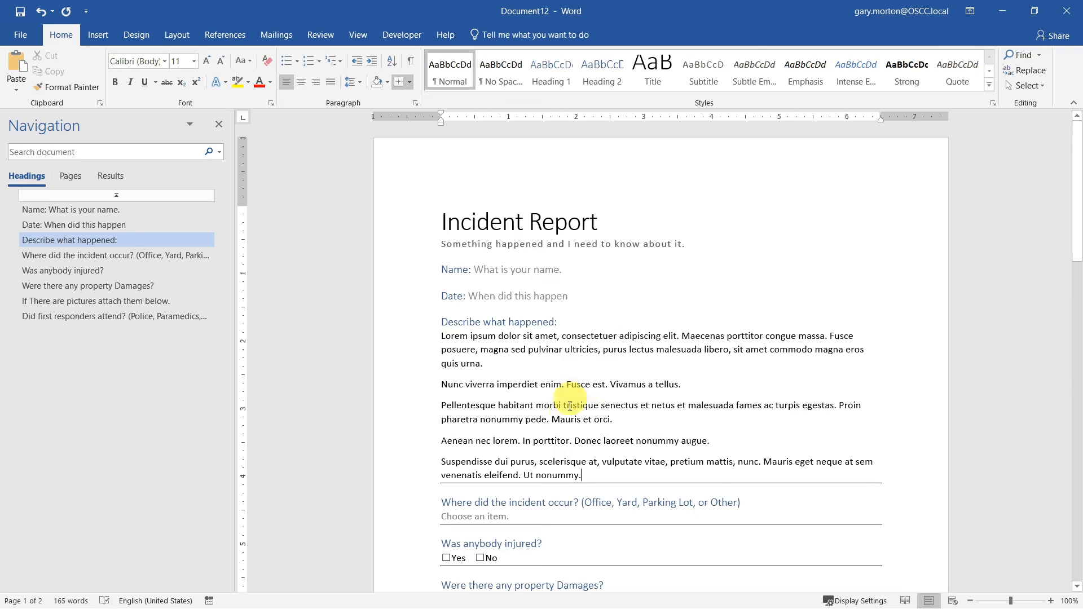
- Make 'Fusce est' bold, 'In porttitor' italic and 'Maecenas porttitor' red
{"action": "left_click", "coordinate": [569, 384]}
{"action": "left_click_drag", "start_coordinate": [605, 385], "coordinate": [570, 387]}
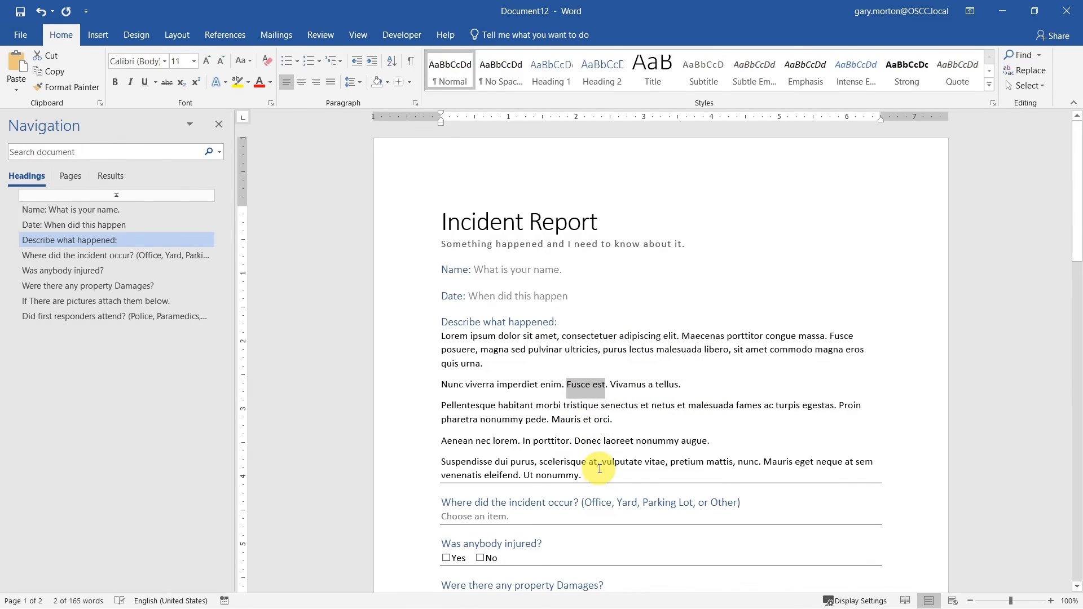
{"action": "left_click", "coordinate": [115, 82]}
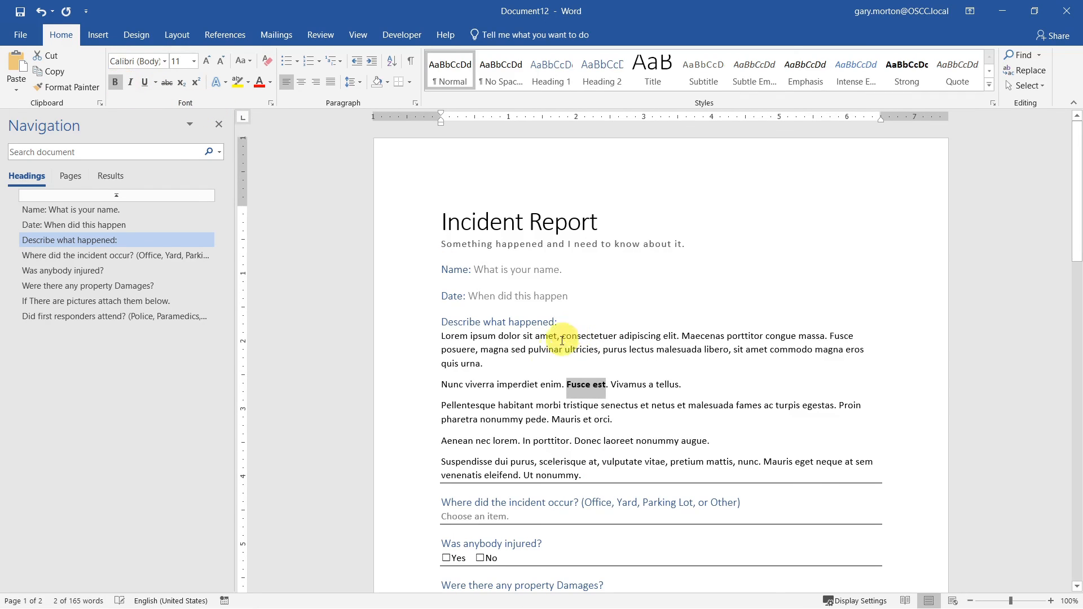
{"action": "left_click_drag", "start_coordinate": [539, 399], "coordinate": [495, 382]}
{"action": "left_click_drag", "start_coordinate": [567, 444], "coordinate": [514, 432]}
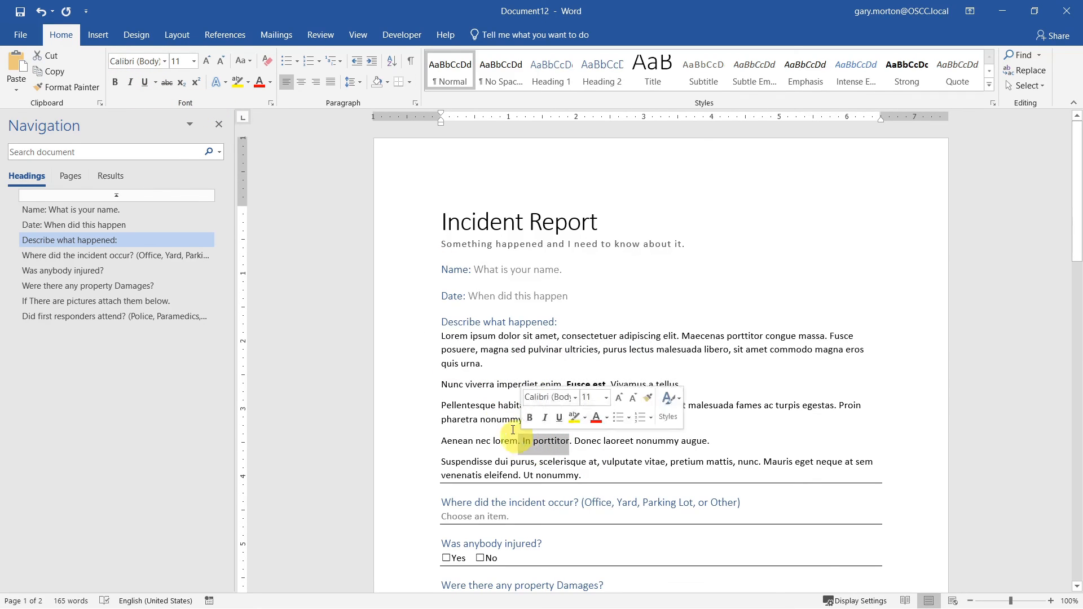
{"action": "left_click", "coordinate": [130, 81]}
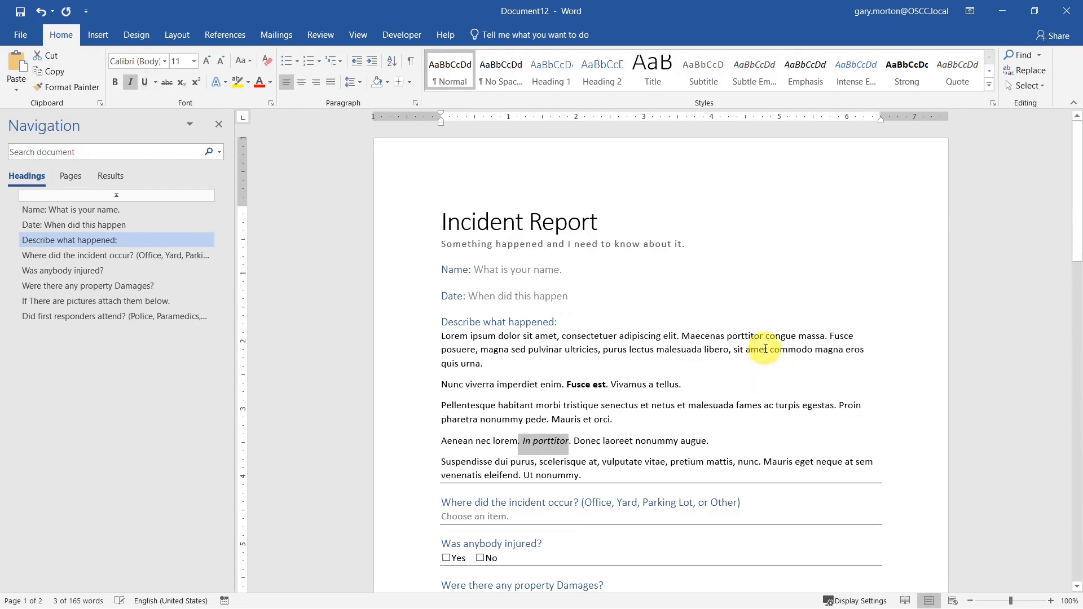
{"action": "left_click_drag", "start_coordinate": [764, 337], "coordinate": [682, 336]}
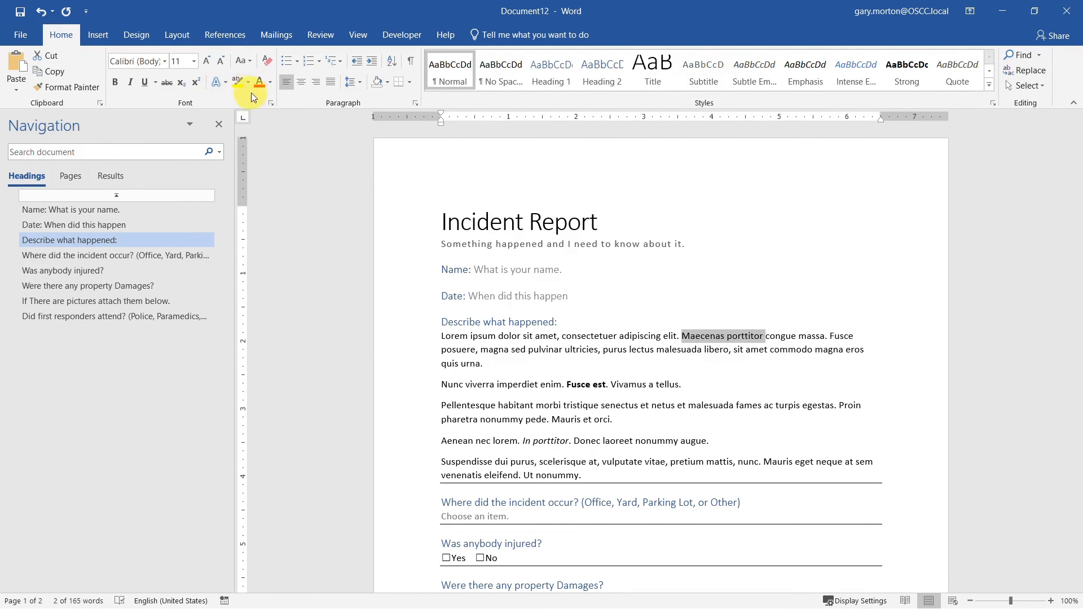
{"action": "left_click", "coordinate": [269, 87]}
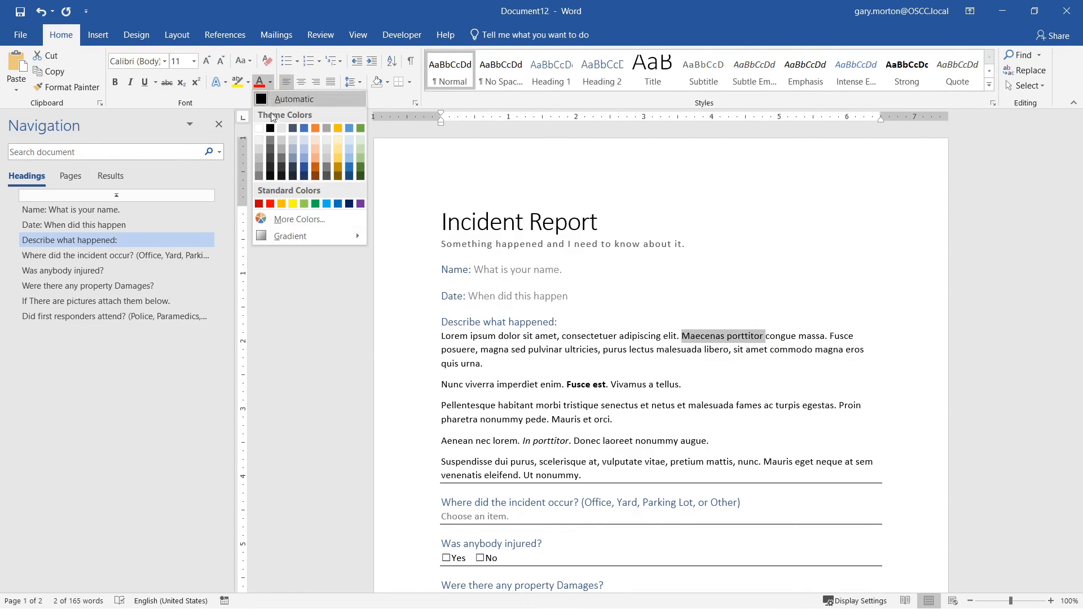
{"action": "left_click", "coordinate": [294, 177]}
{"action": "left_click", "coordinate": [271, 81]}
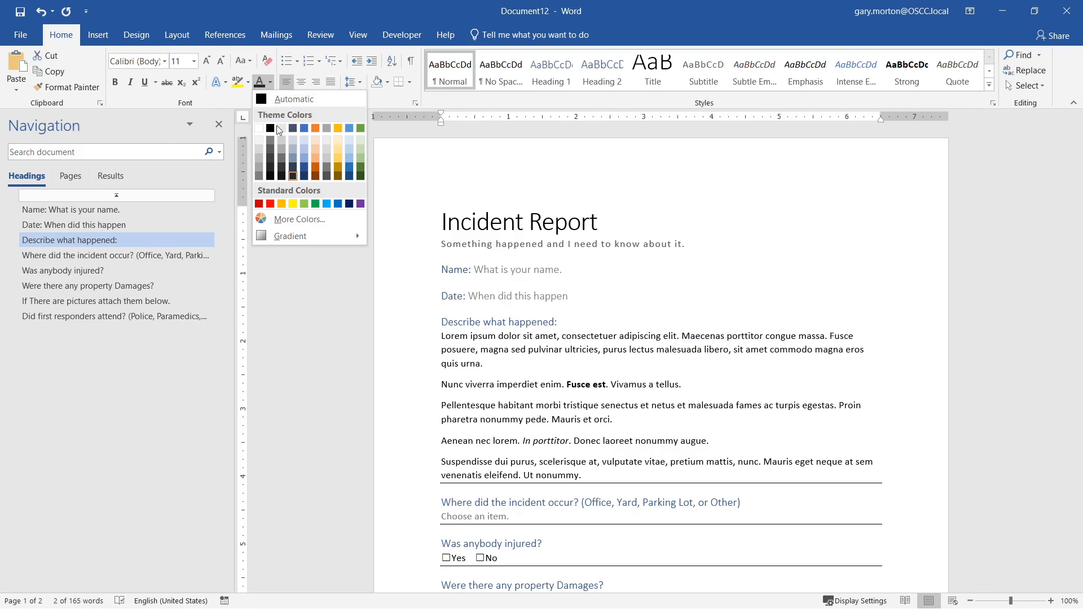
{"action": "left_click", "coordinate": [270, 204]}
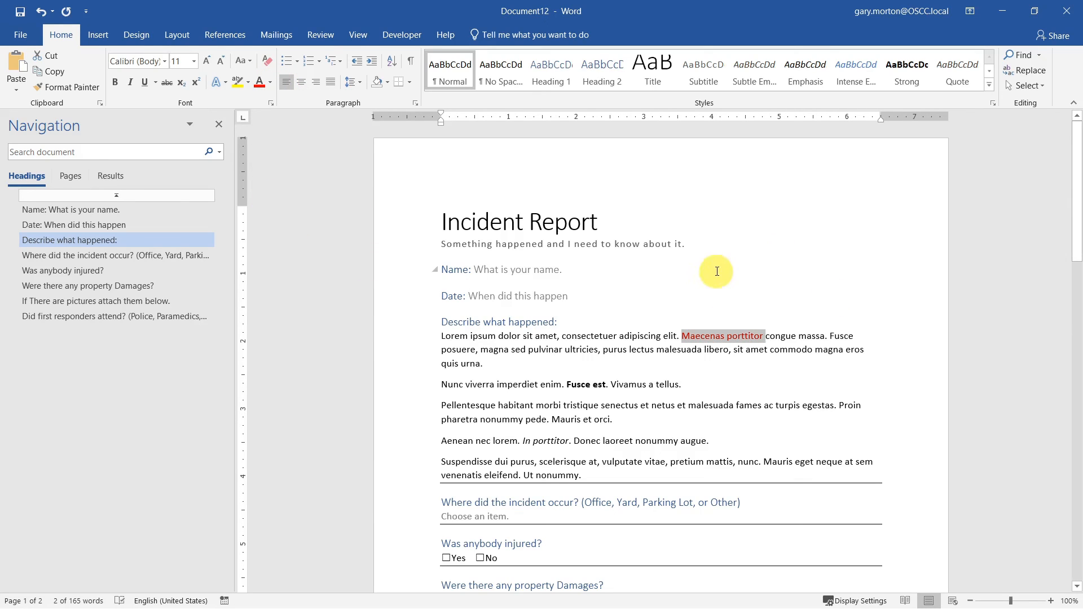
{"action": "left_click", "coordinate": [660, 295]}
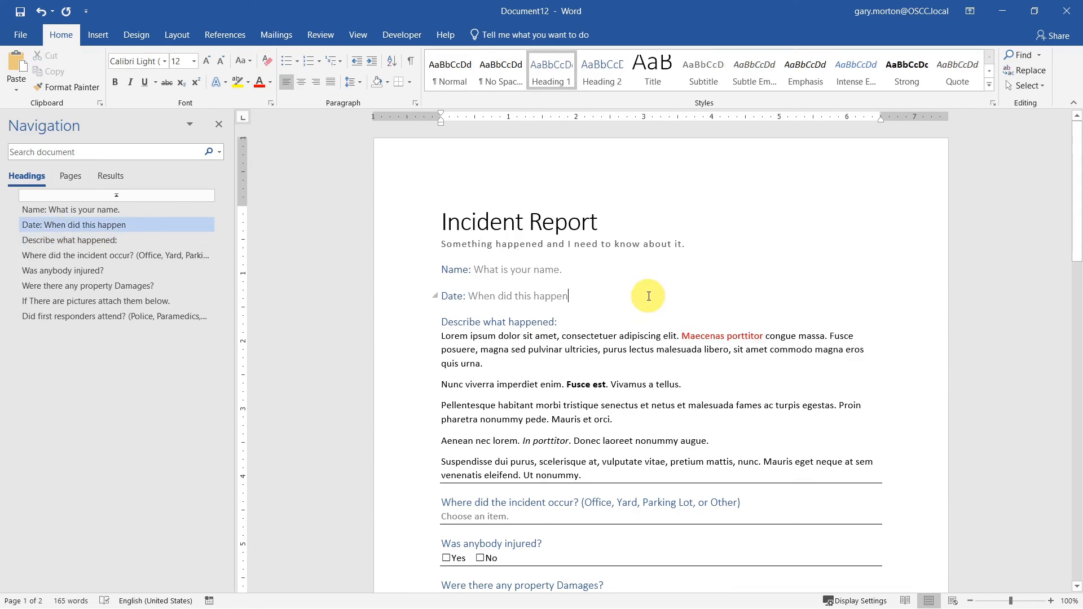
- Type the reporter's full name into the Name placeholder
{"action": "left_click", "coordinate": [617, 366]}
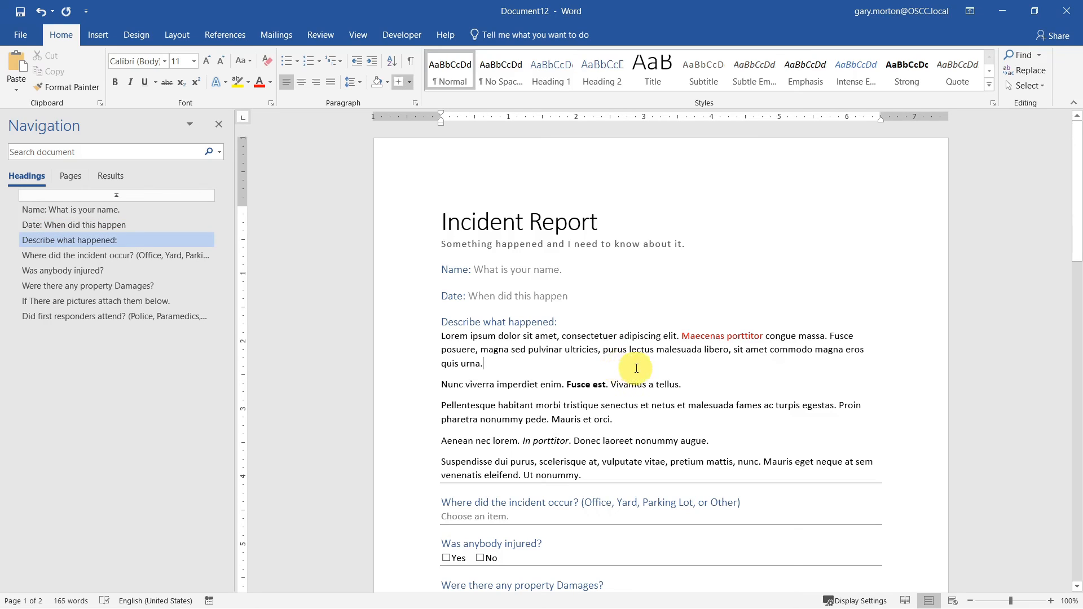
{"action": "left_click", "coordinate": [460, 294]}
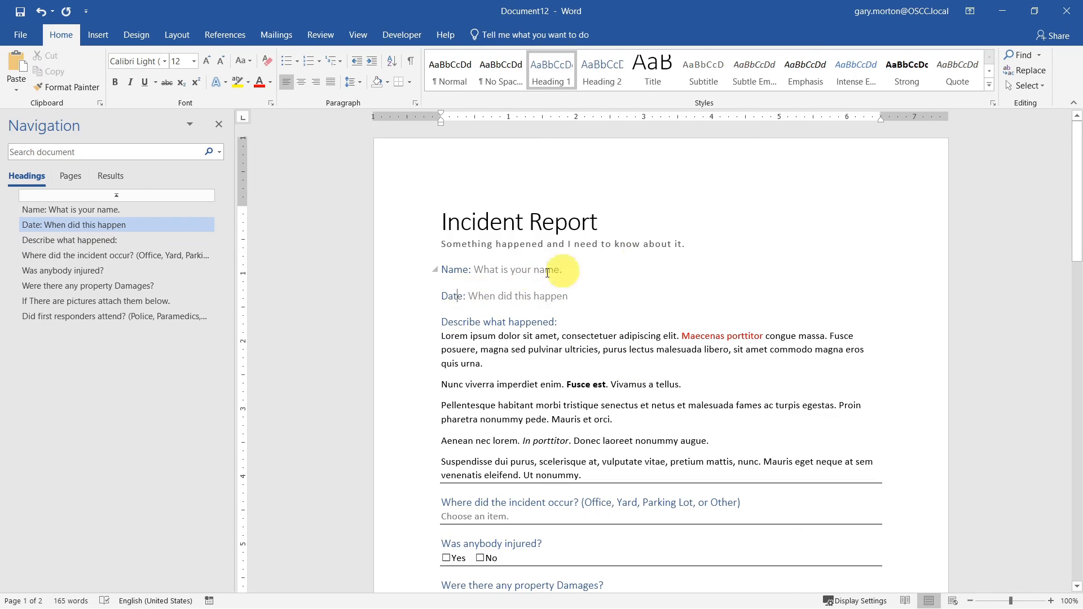
{"action": "type", "text": "d"}
{"action": "key", "text": "BackSpace"}
{"action": "left_click", "coordinate": [556, 269]}
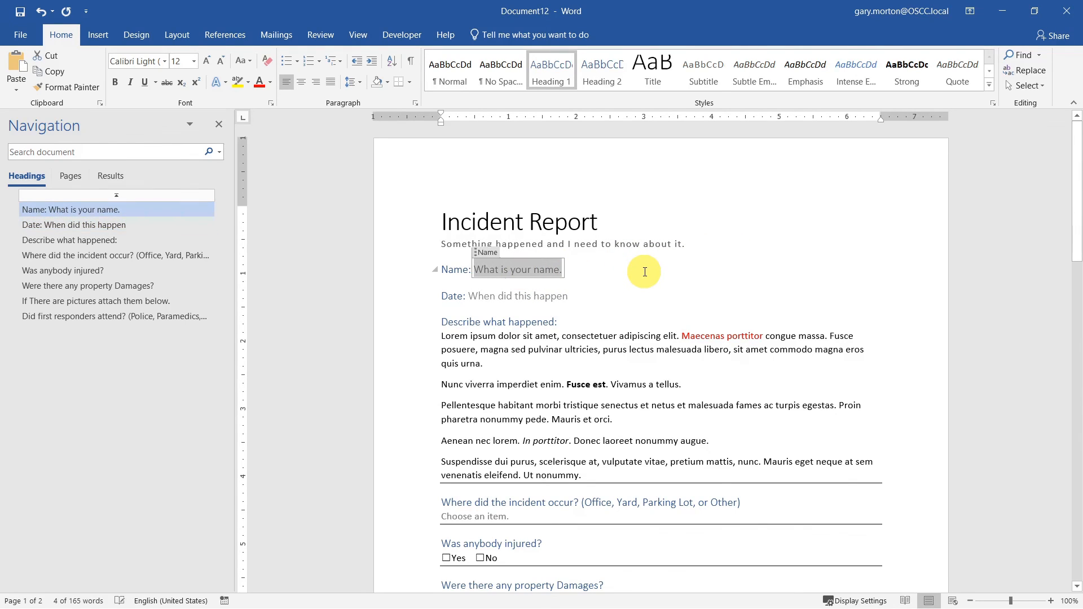
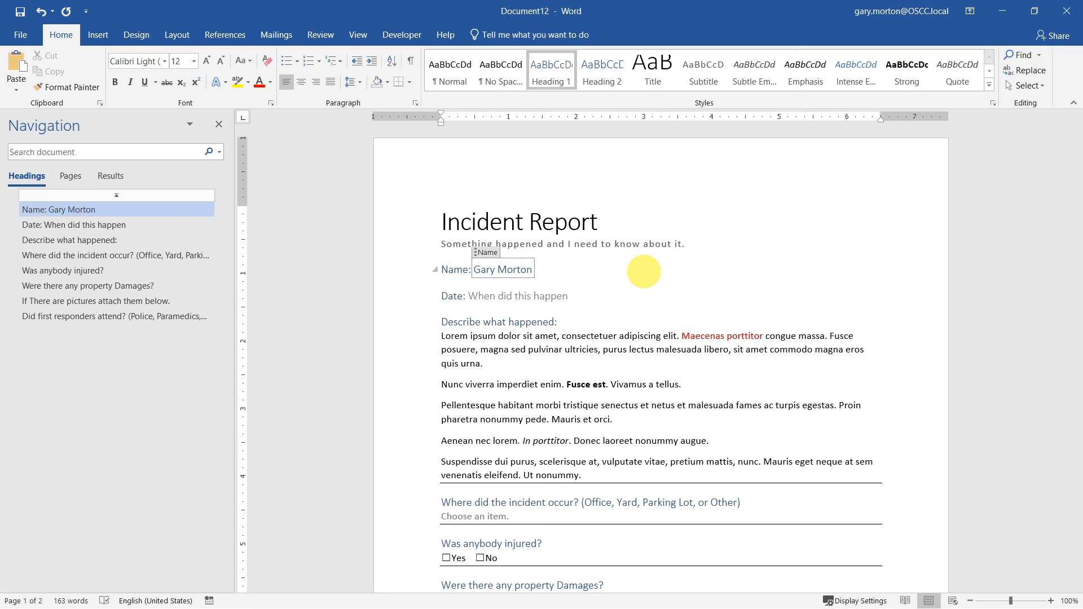
- Format the name in red italics, then close the test document without saving
{"action": "key", "text": "shift+Left"}
{"action": "key", "text": "shift+Left"}
{"action": "key", "text": "shift+Left"}
{"action": "key", "text": "shift+Left"}
{"action": "key", "text": "shift+Left"}
{"action": "key", "text": "shift+Left"}
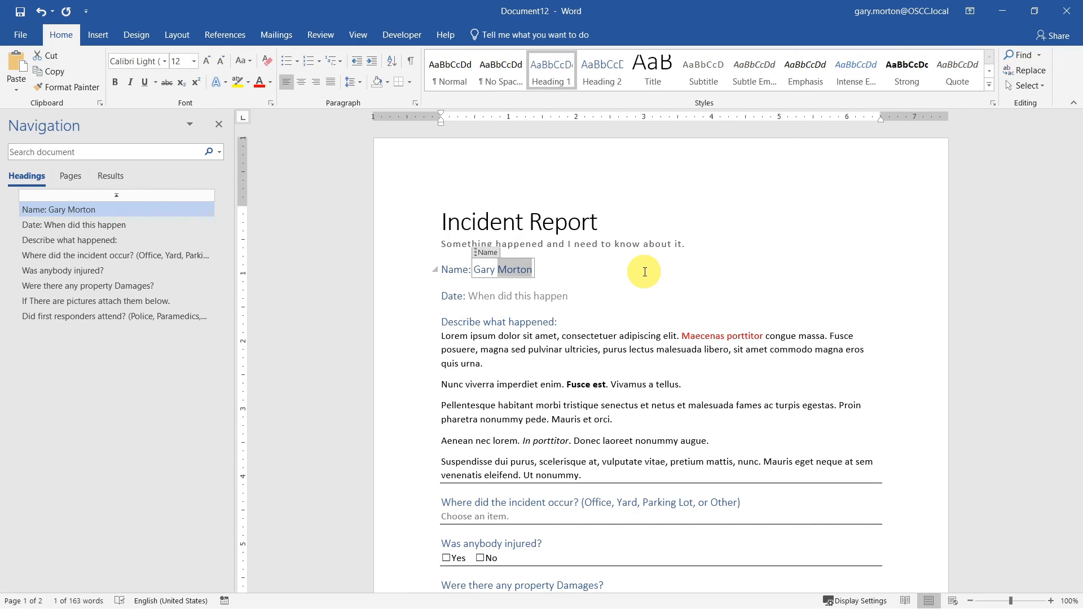
{"action": "key", "text": "ctrl+b"}
{"action": "key", "text": "ctrl+b"}
{"action": "key", "text": "ctrl+i"}
{"action": "left_click", "coordinate": [270, 83]}
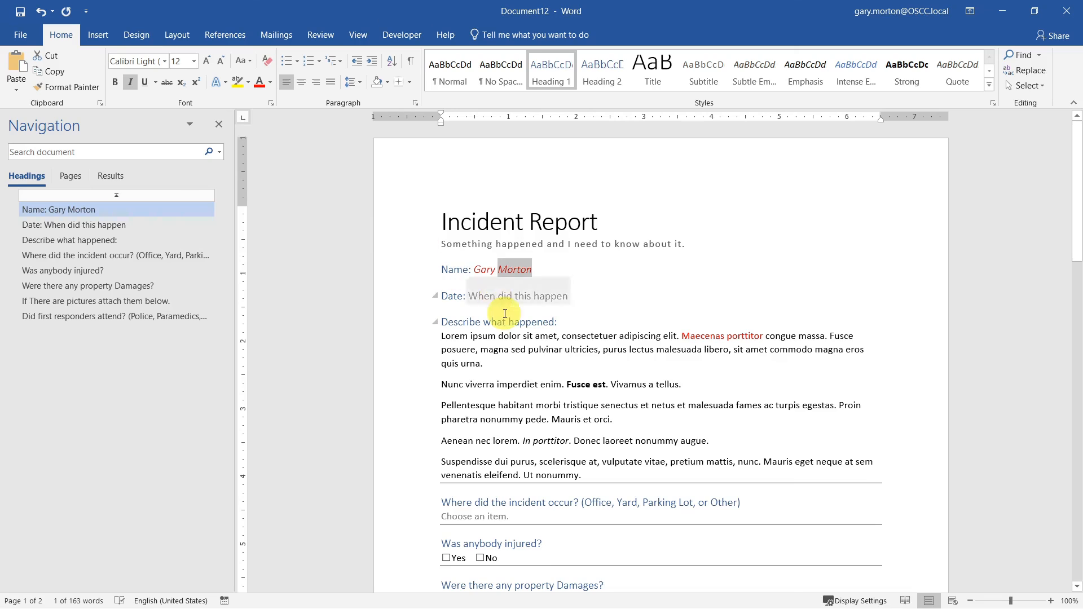
{"action": "left_click", "coordinate": [579, 349]}
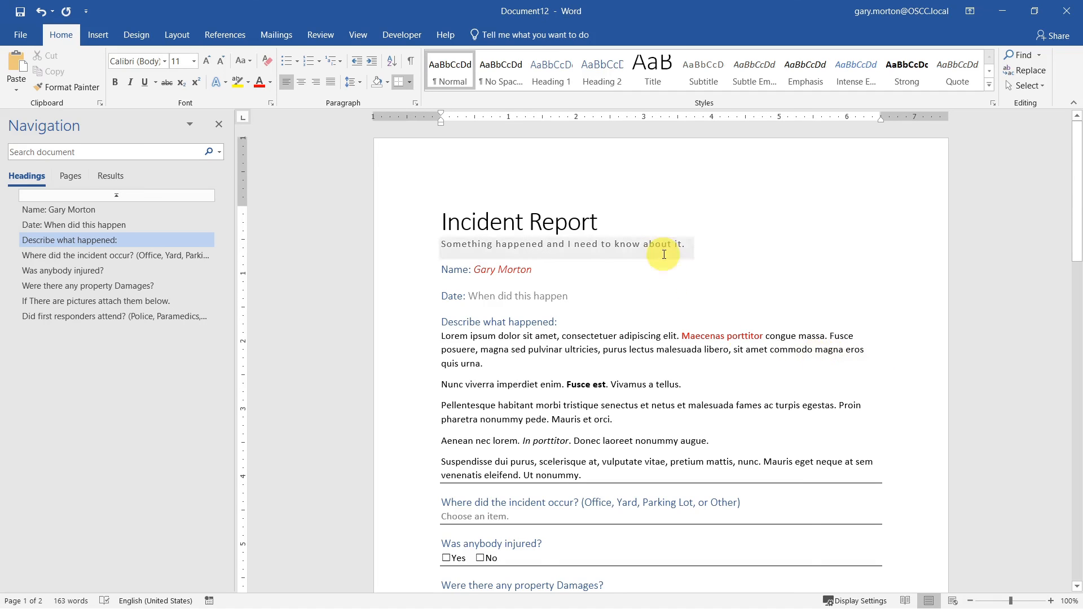
{"action": "left_click", "coordinate": [1066, 12]}
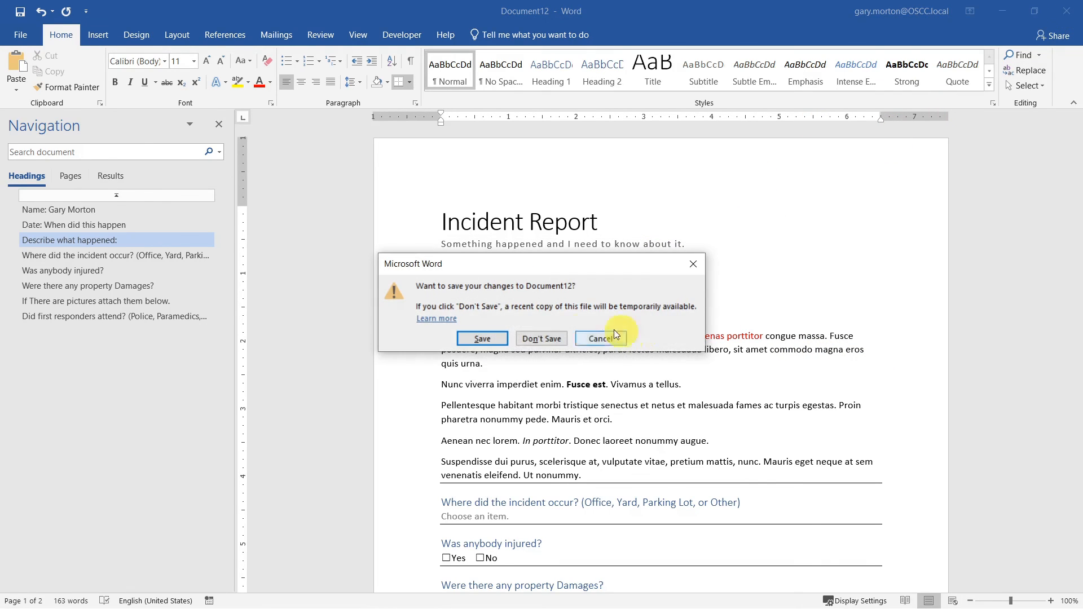
{"action": "left_click", "coordinate": [527, 338]}
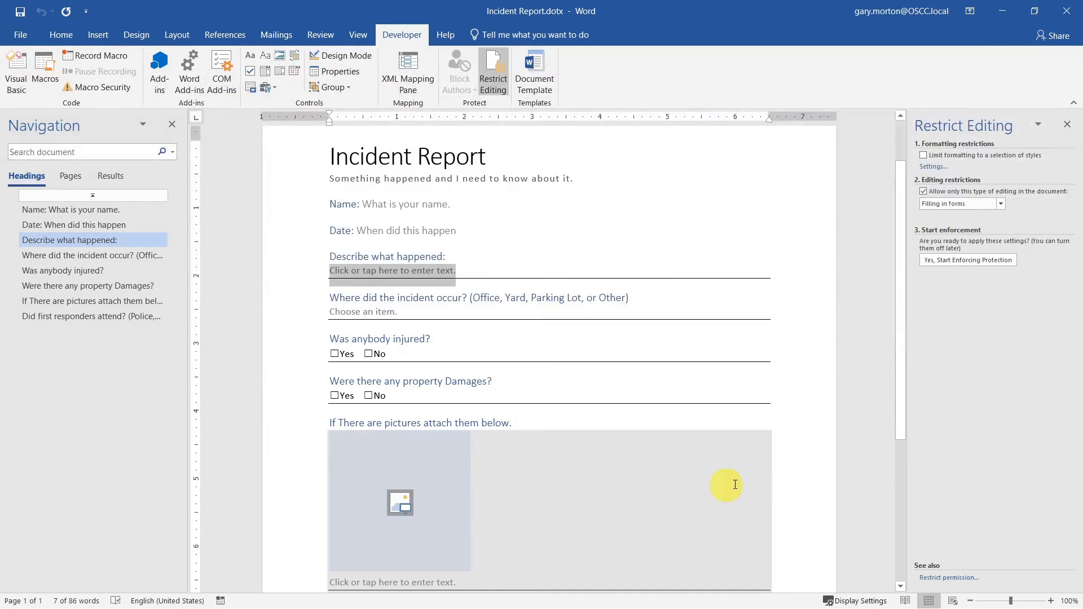